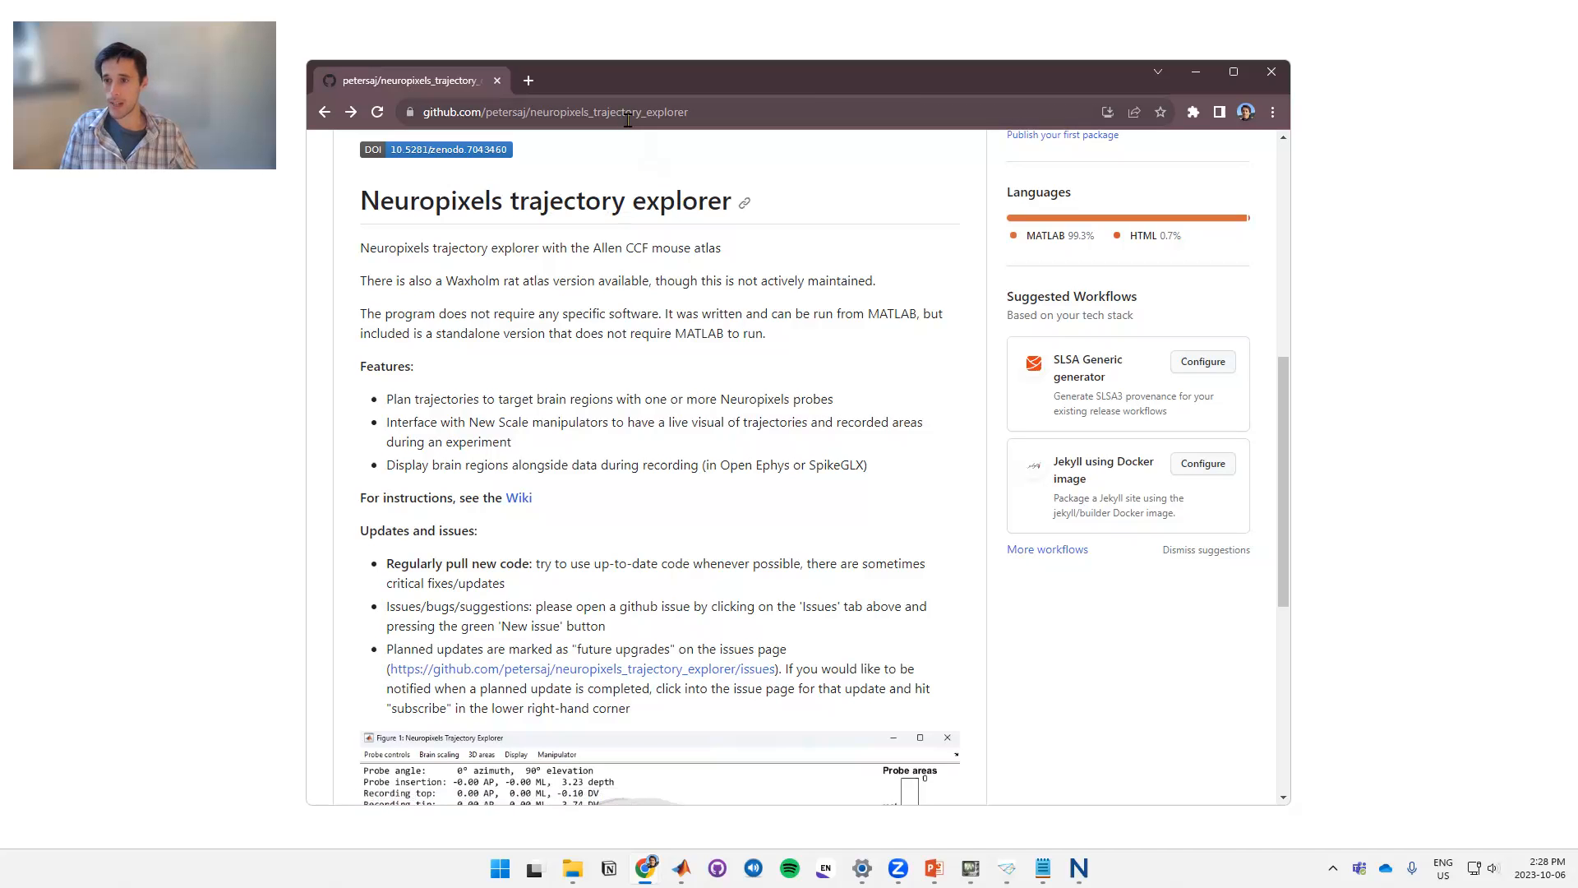
{"action": "scroll", "coordinate": [678, 271], "scroll_direction": "up", "scroll_amount": 5}
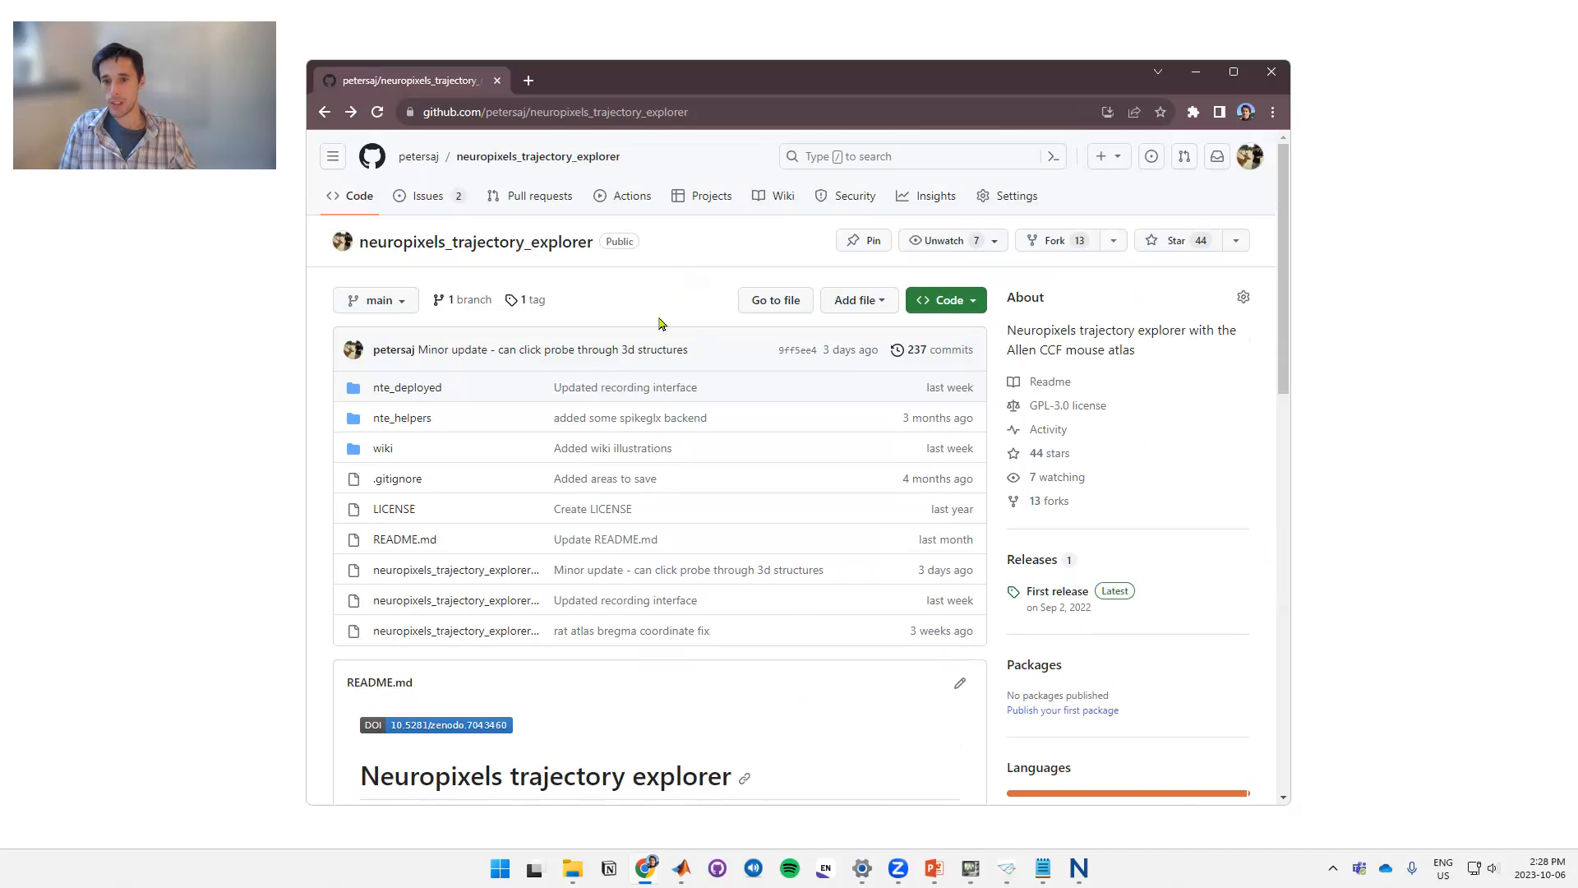
{"action": "scroll", "coordinate": [628, 480], "scroll_direction": "down", "scroll_amount": 3}
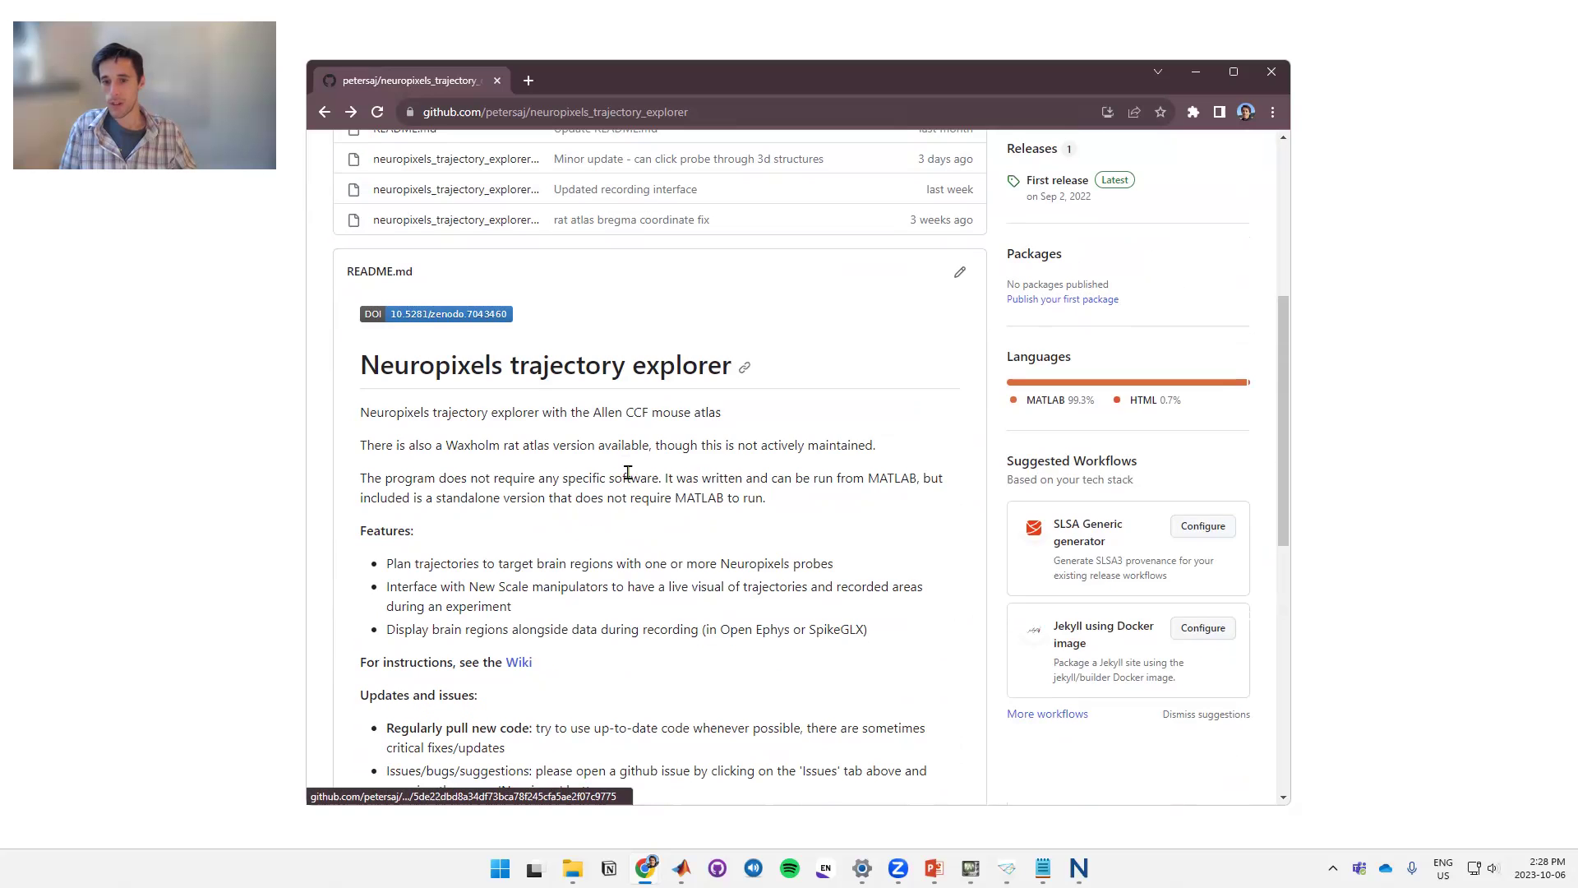
Visit the repository's wiki instructions page, then return to the repo README
{"action": "left_click", "coordinate": [521, 663]}
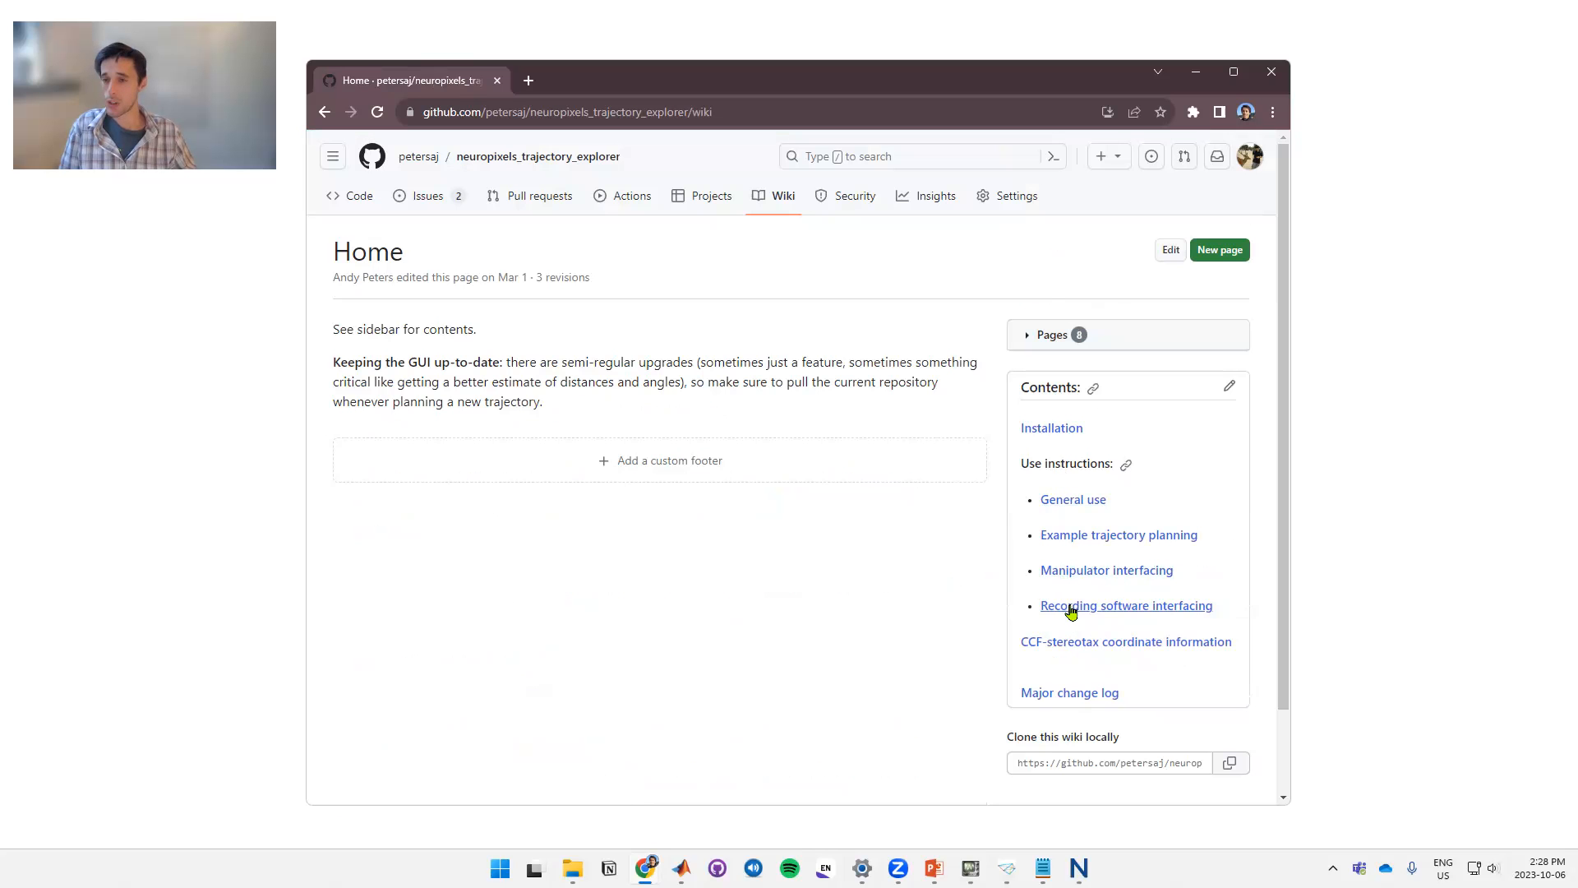
{"action": "key", "text": "alt+Left"}
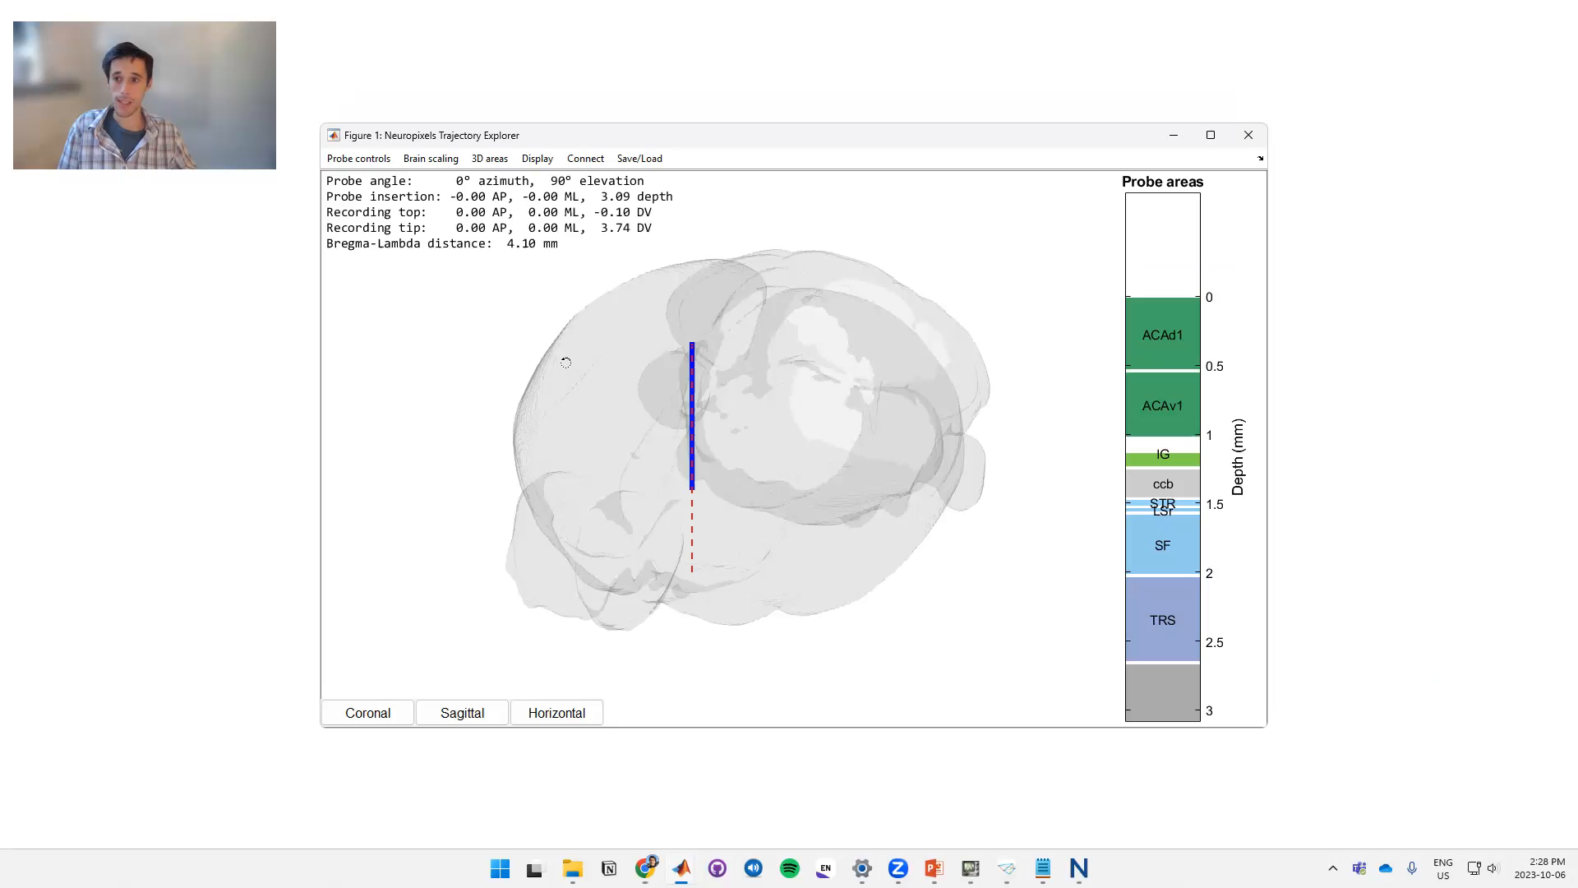
Move the explorer window up and rotate the 3D brain to a near side-on view
{"action": "left_click_drag", "start_coordinate": [502, 137], "coordinate": [510, 86]}
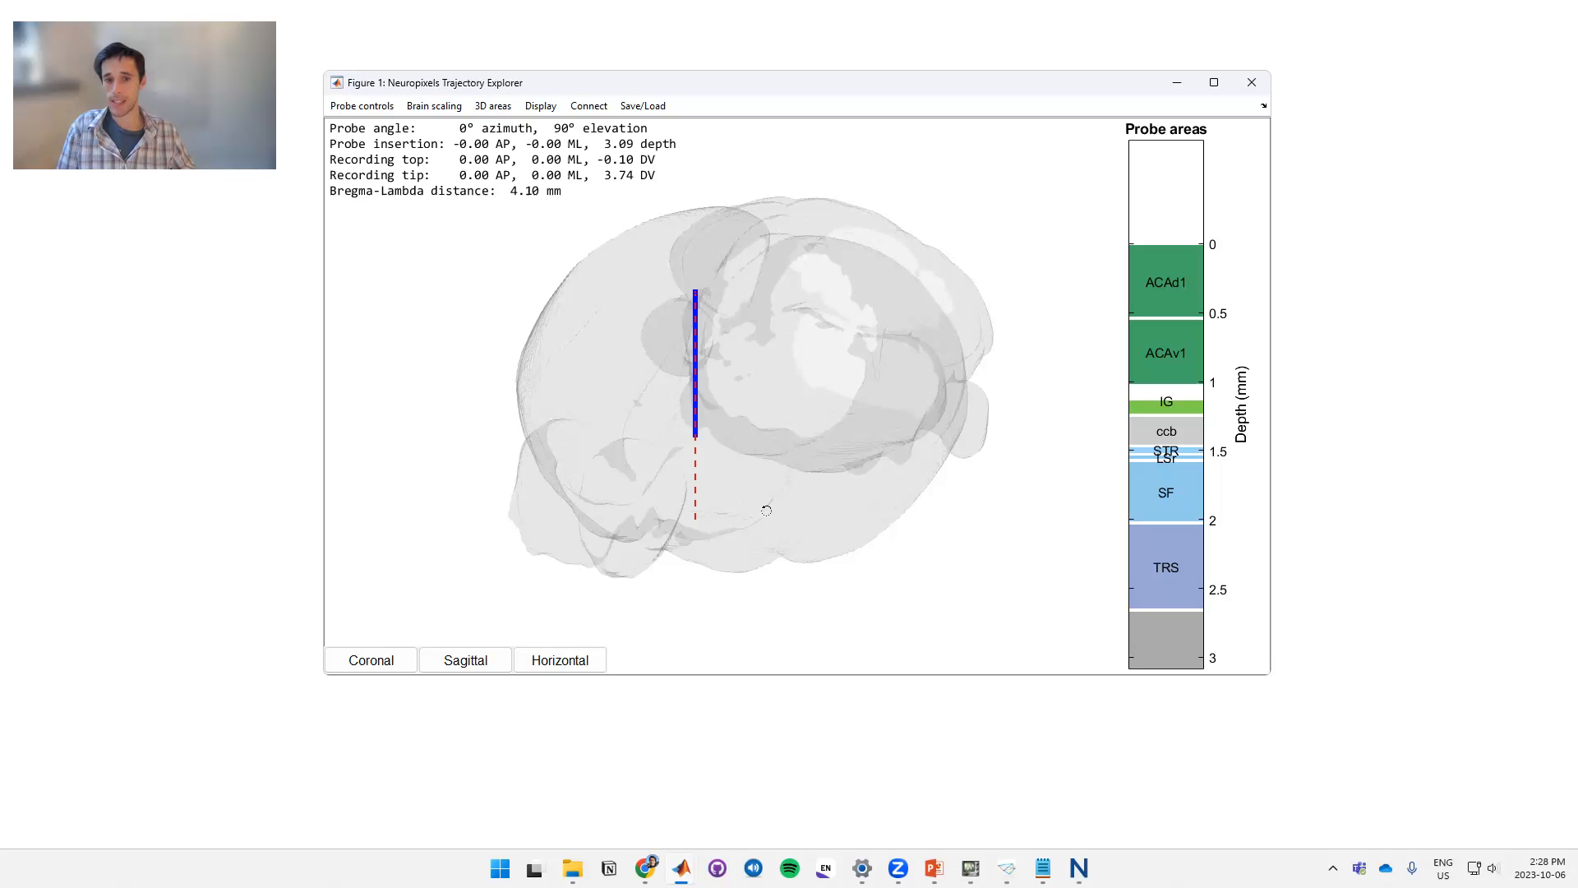
{"action": "left_click_drag", "start_coordinate": [766, 509], "coordinate": [691, 337]}
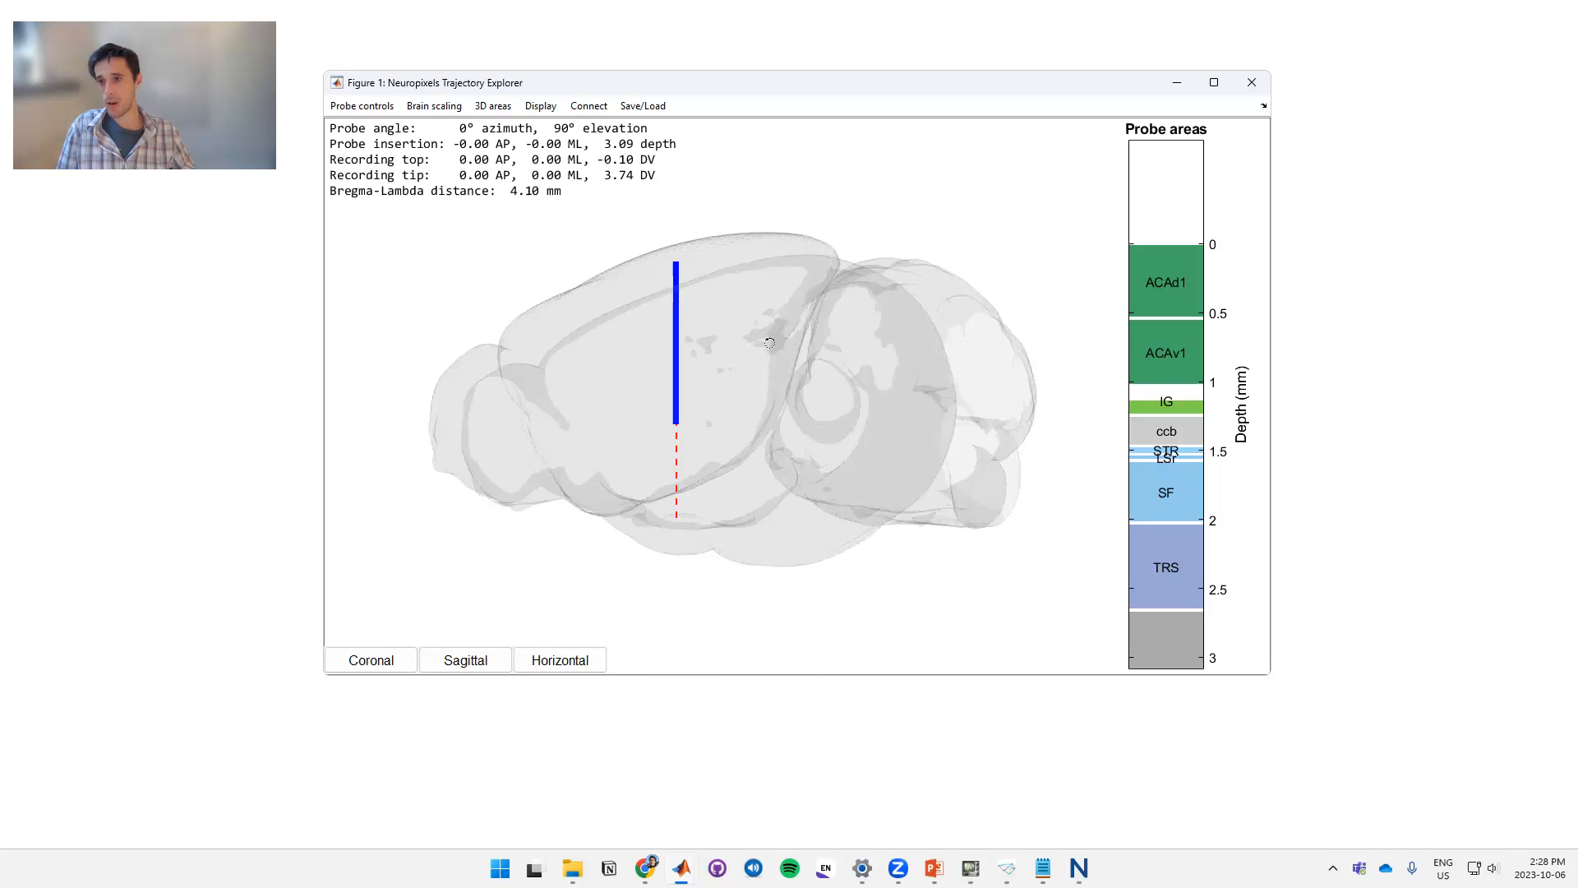
{"action": "left_click_drag", "start_coordinate": [768, 341], "coordinate": [770, 363]}
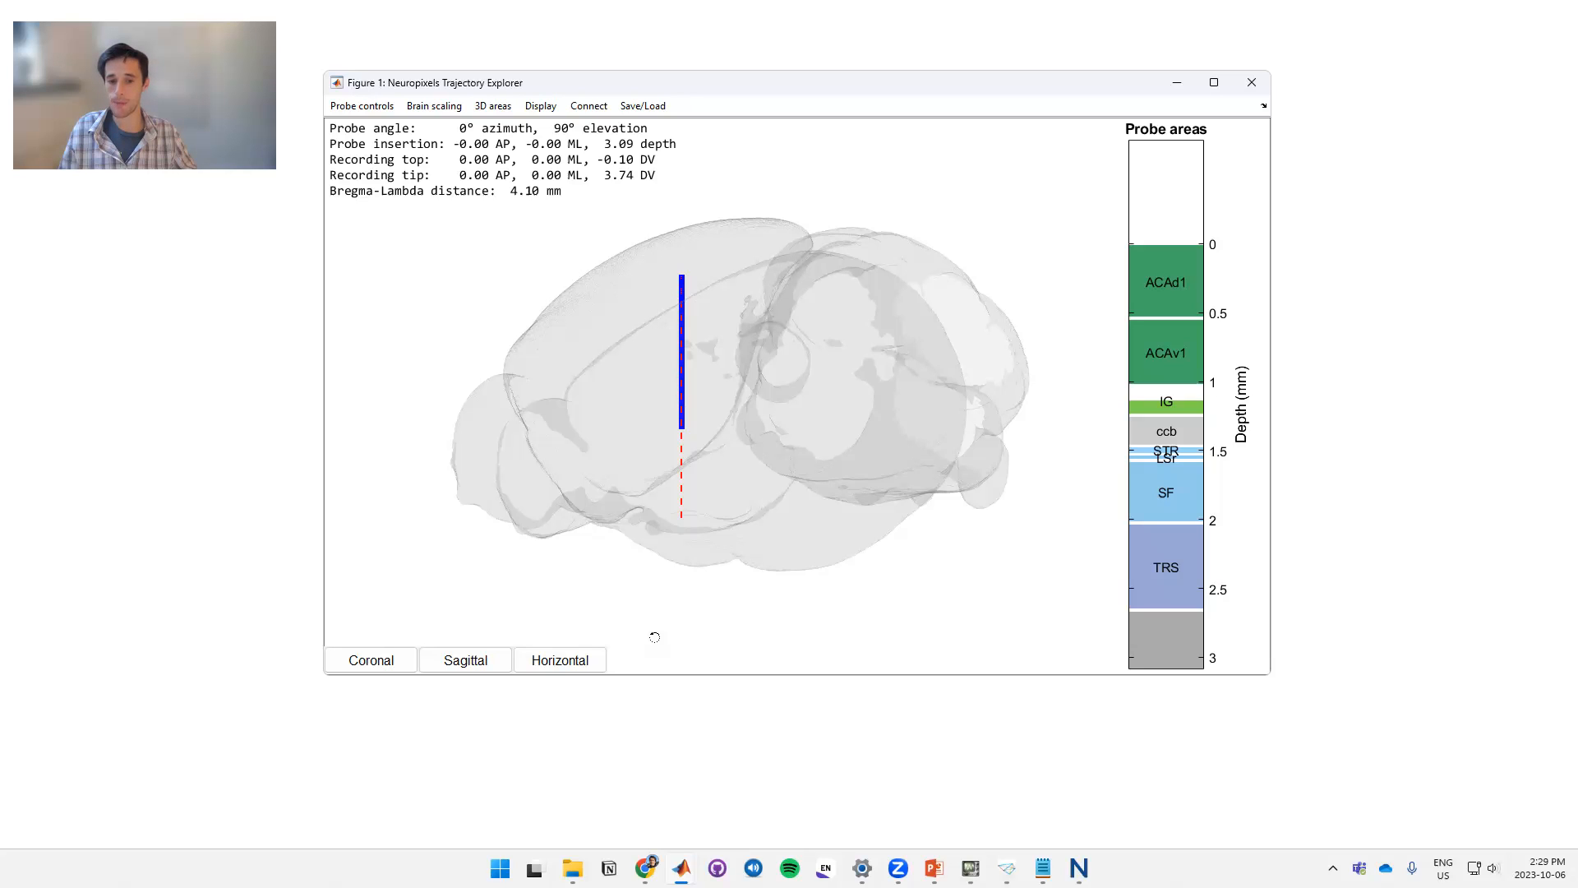
{"action": "left_click", "coordinate": [388, 663]}
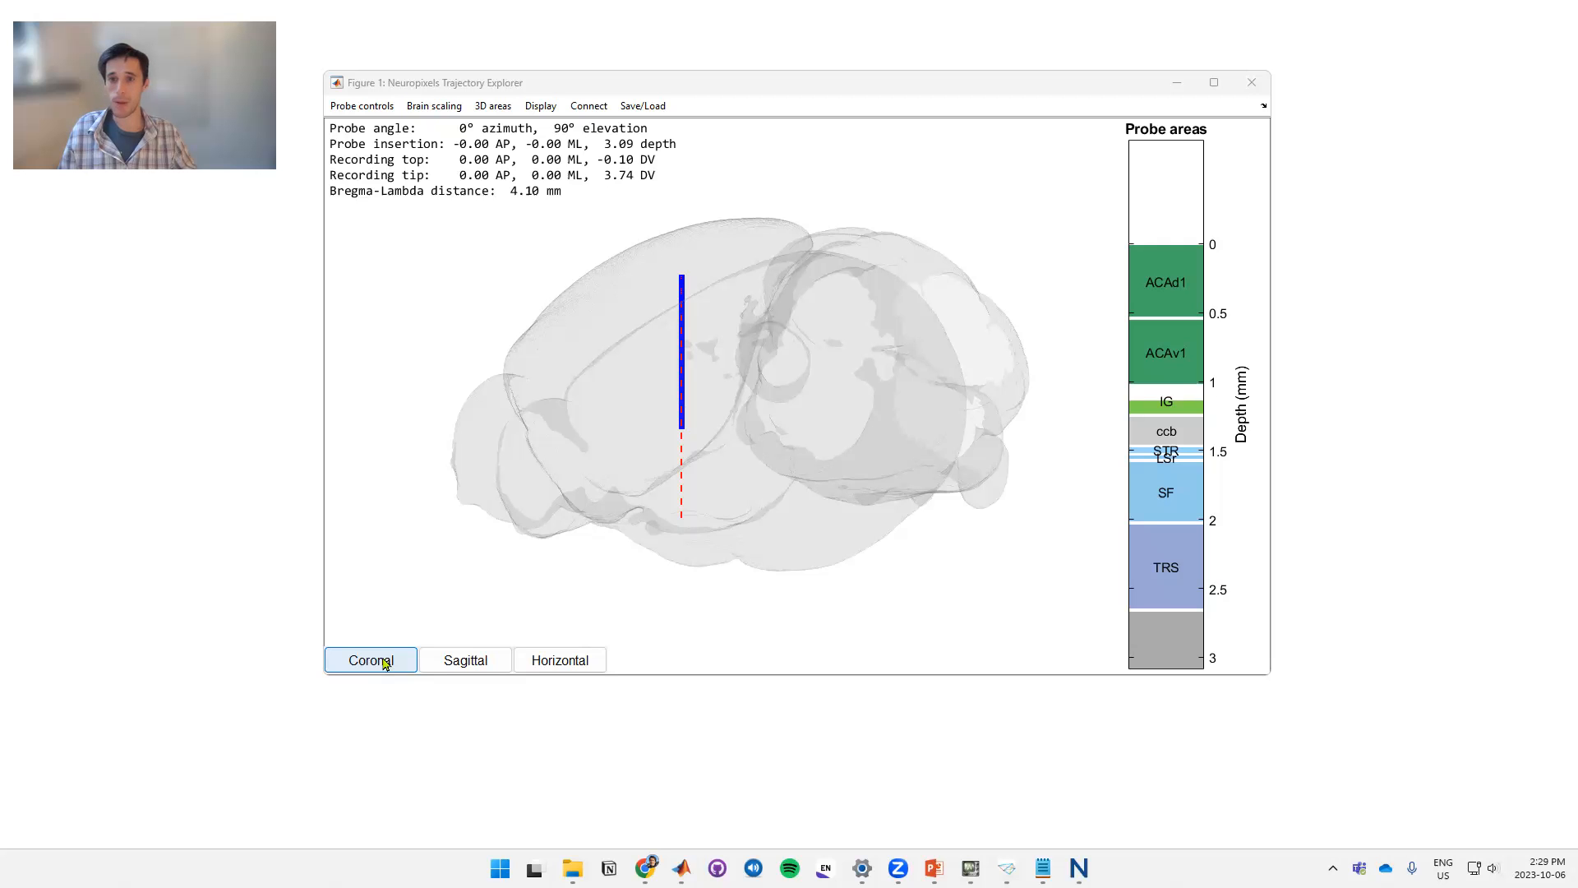
{"action": "mouse_move", "coordinate": [626, 451]}
{"action": "left_mouse_down"}
{"action": "mouse_move", "coordinate": [779, 504]}
{"action": "mouse_move", "coordinate": [578, 548]}
{"action": "left_mouse_up"}
{"action": "left_click", "coordinate": [372, 661]}
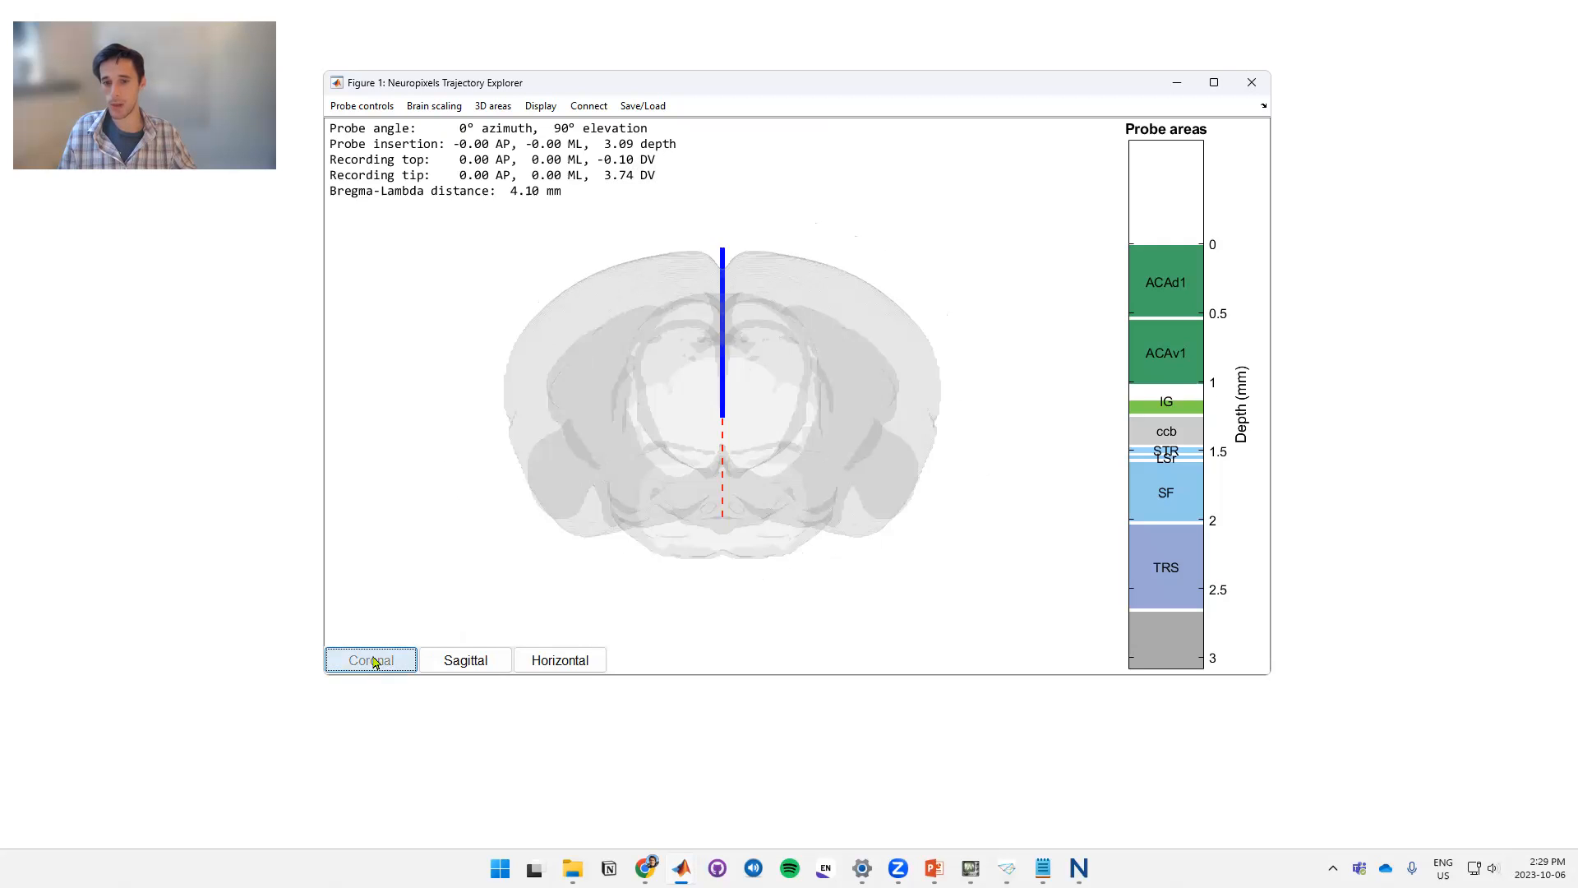
{"action": "left_click", "coordinate": [464, 660]}
{"action": "left_click", "coordinate": [559, 660]}
{"action": "mouse_move", "coordinate": [585, 453]}
{"action": "left_mouse_down"}
{"action": "mouse_move", "coordinate": [977, 336]}
{"action": "mouse_move", "coordinate": [864, 246]}
{"action": "left_mouse_up"}
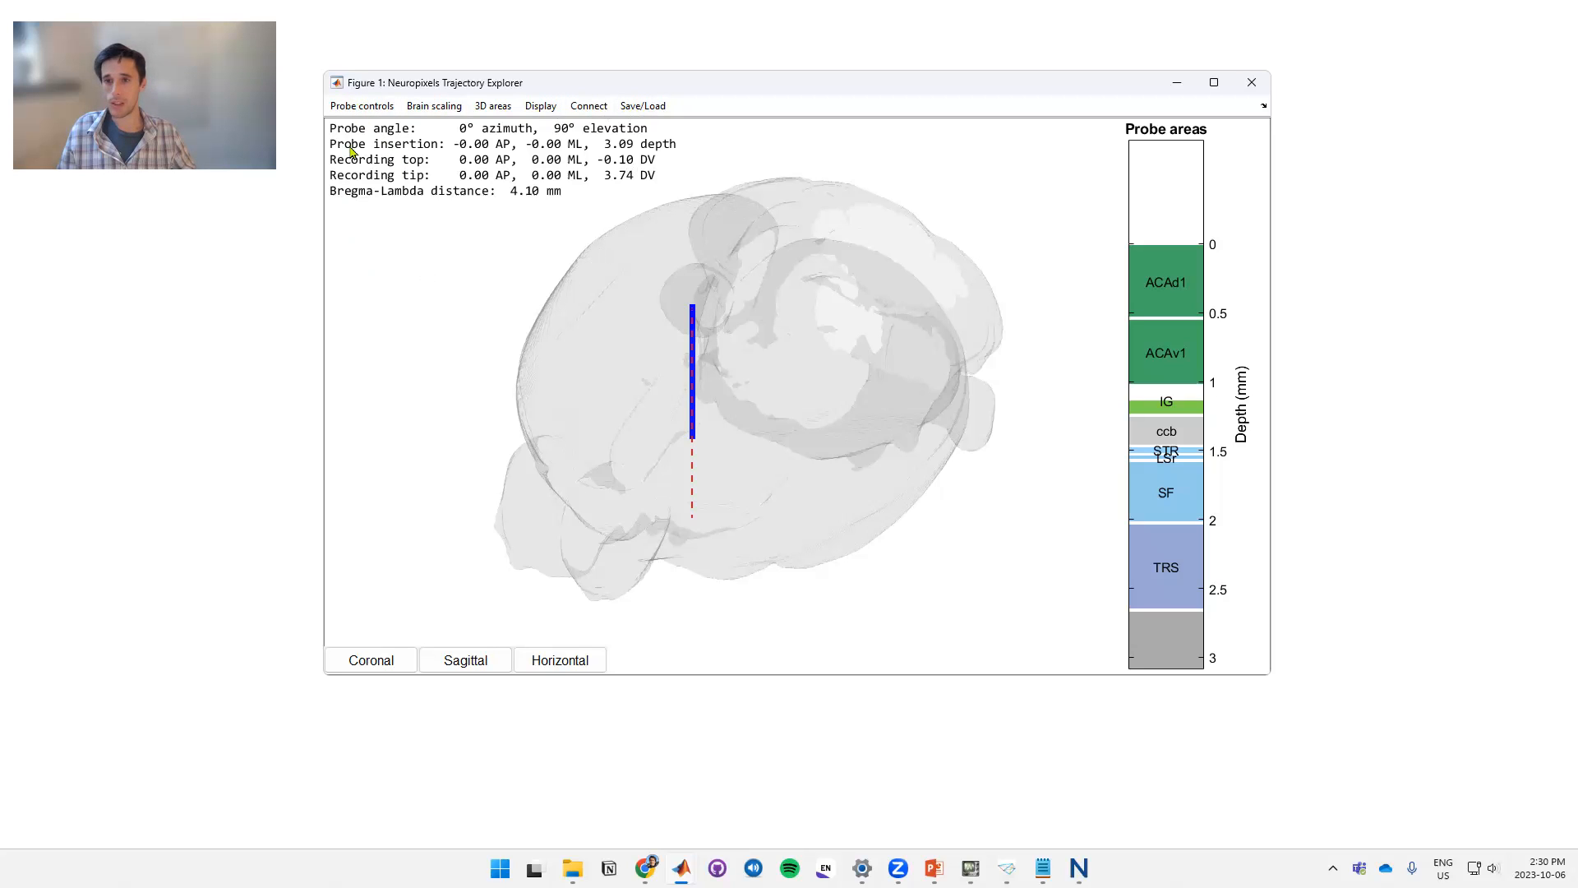
{"action": "left_click", "coordinate": [347, 111]}
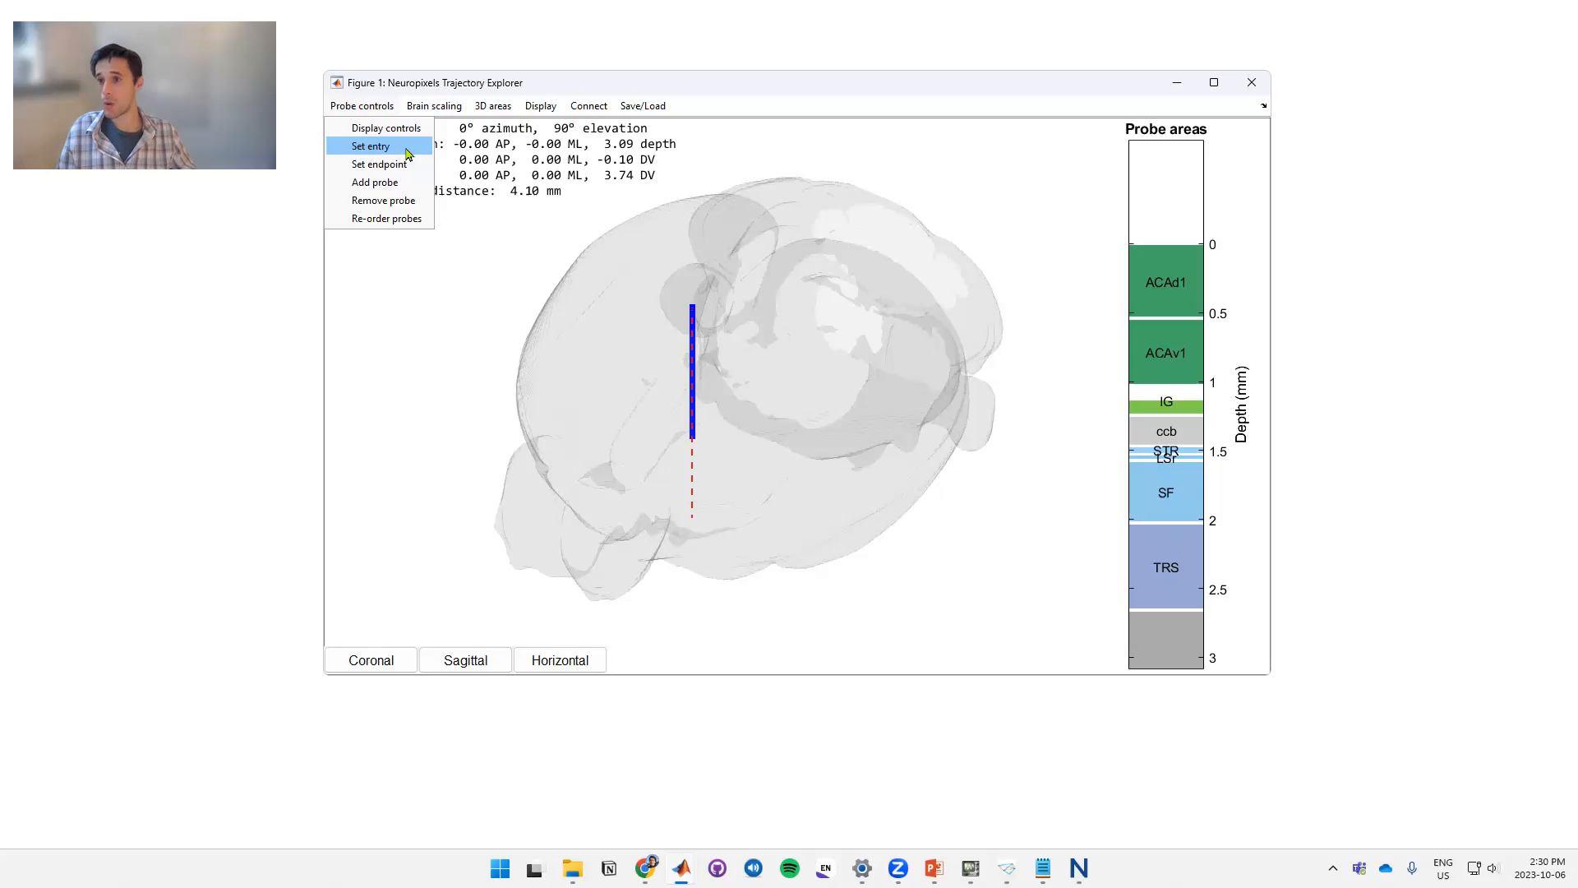
{"action": "left_click", "coordinate": [407, 150]}
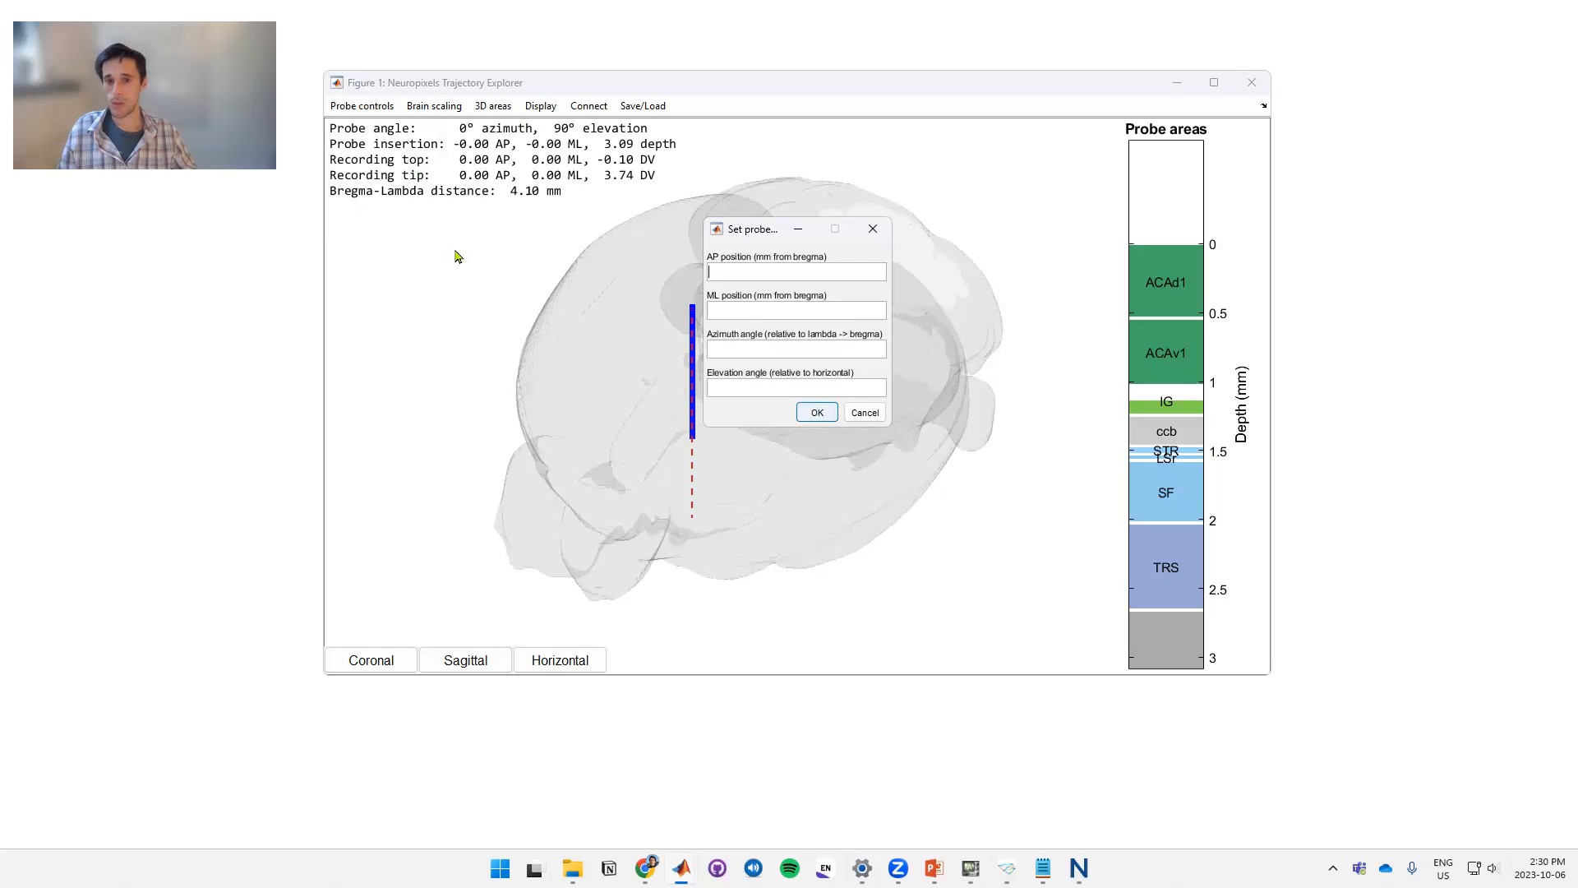
{"action": "type", "text": "1.0"}
{"action": "key", "text": "Tab"}
{"action": "type", "text": "1"}
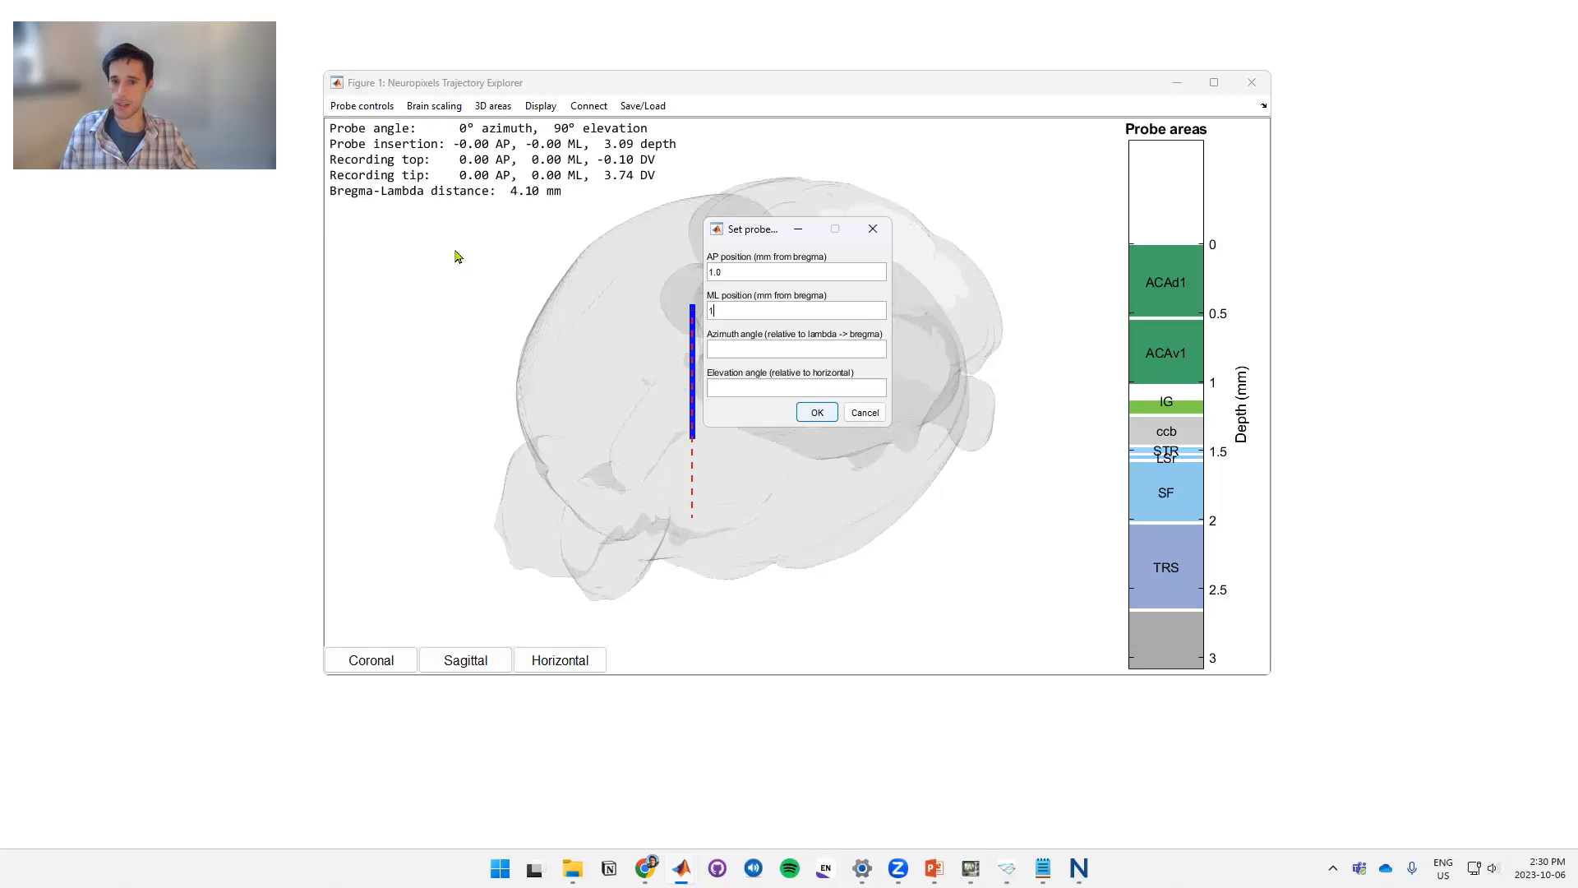
{"action": "type", "text": "5"}
{"action": "key", "text": "Return"}
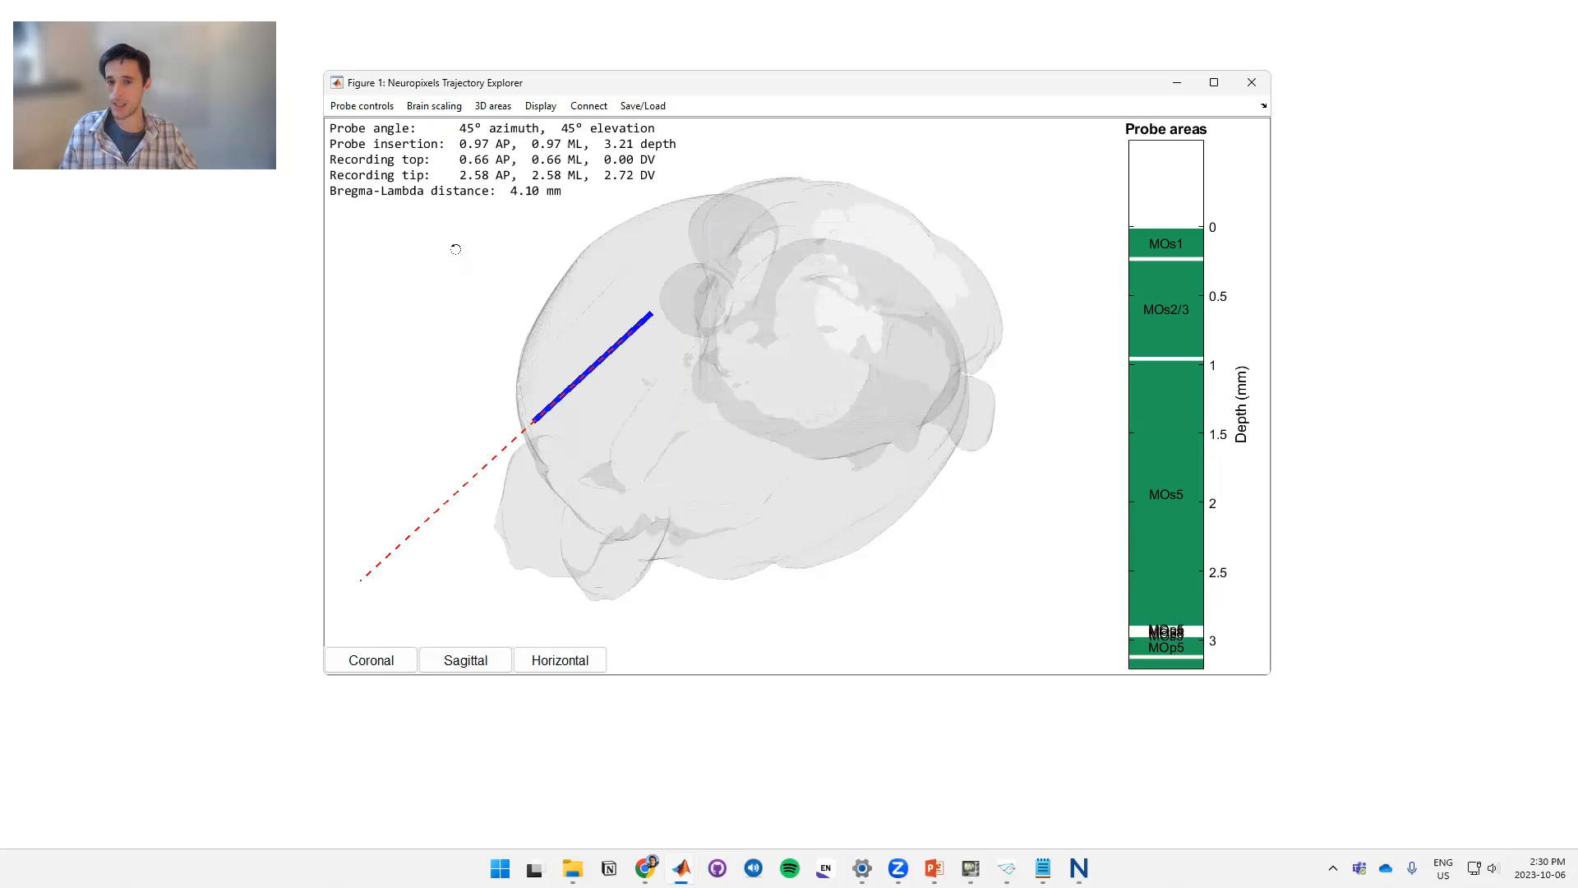
{"action": "left_click_drag", "start_coordinate": [700, 470], "coordinate": [691, 450]}
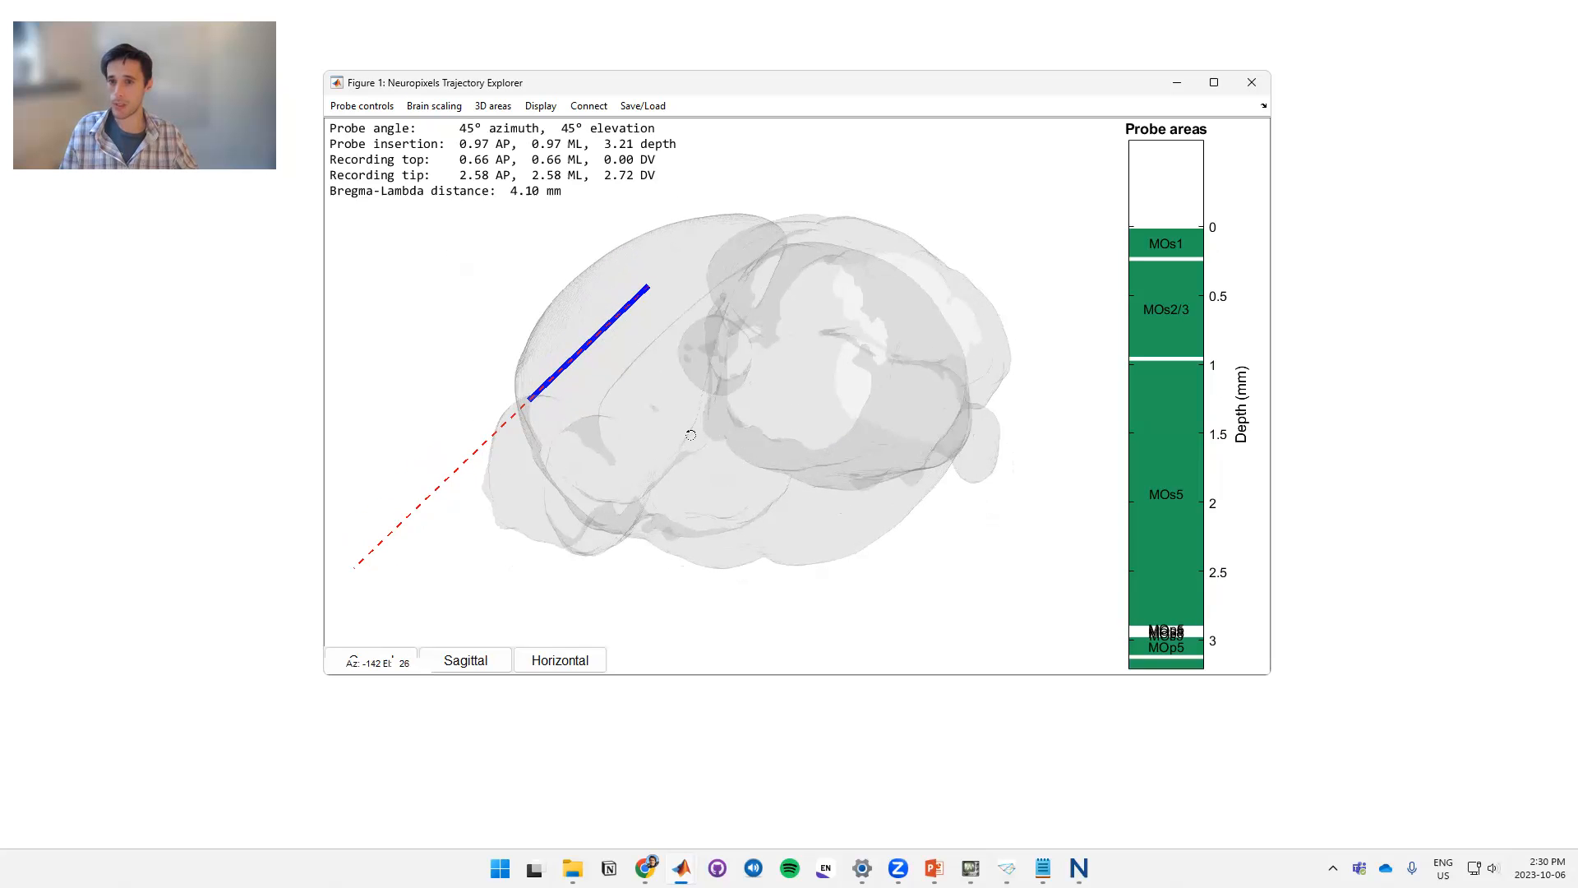
{"action": "left_click", "coordinate": [387, 112]}
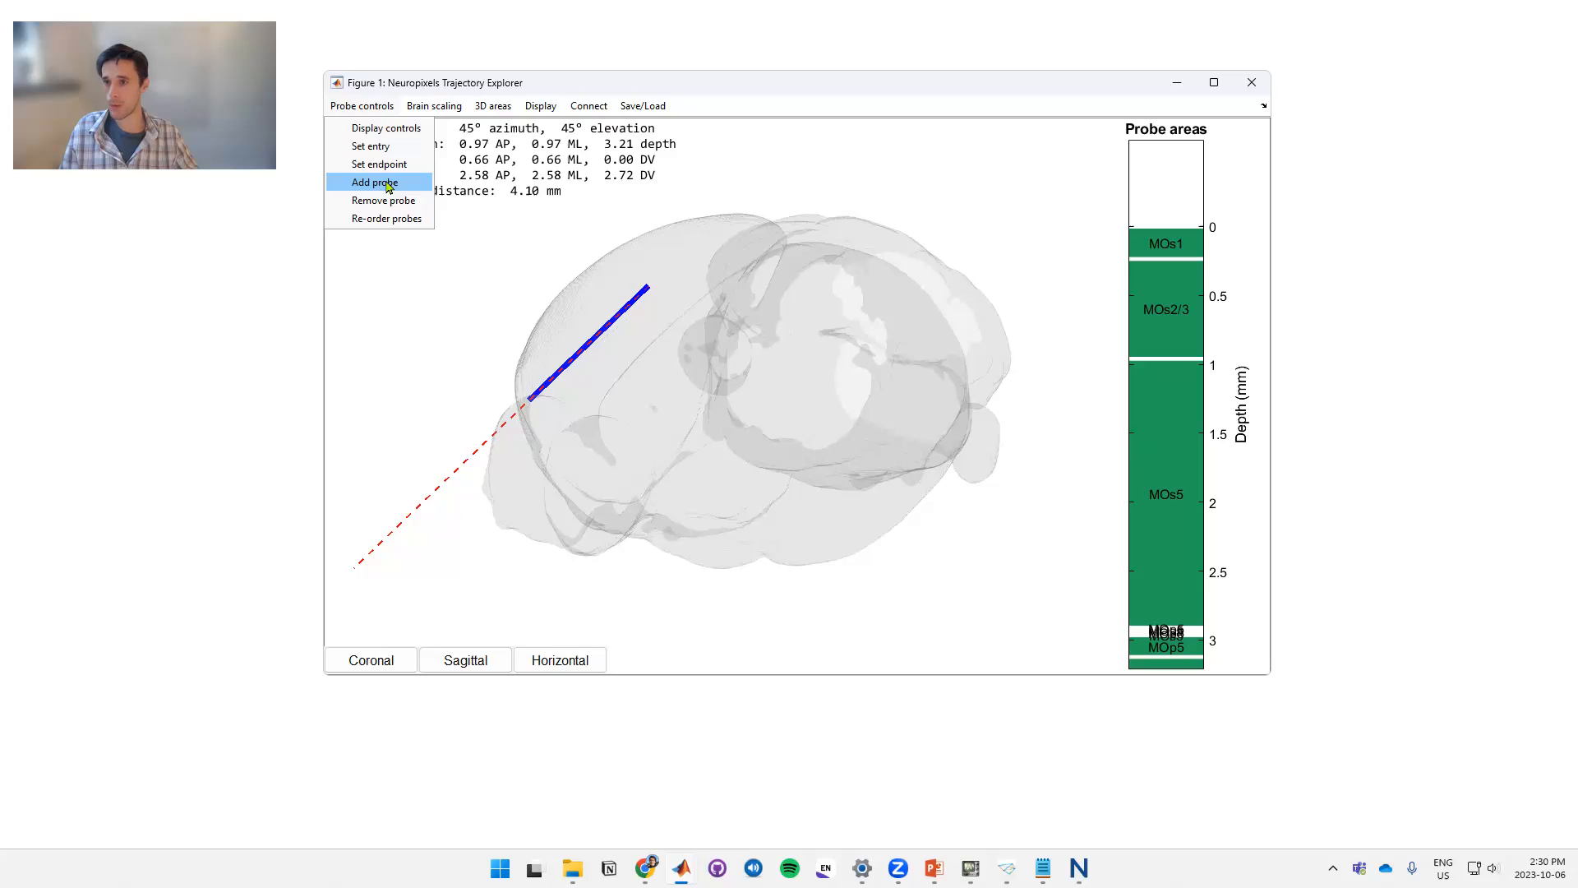
{"action": "left_click", "coordinate": [376, 182]}
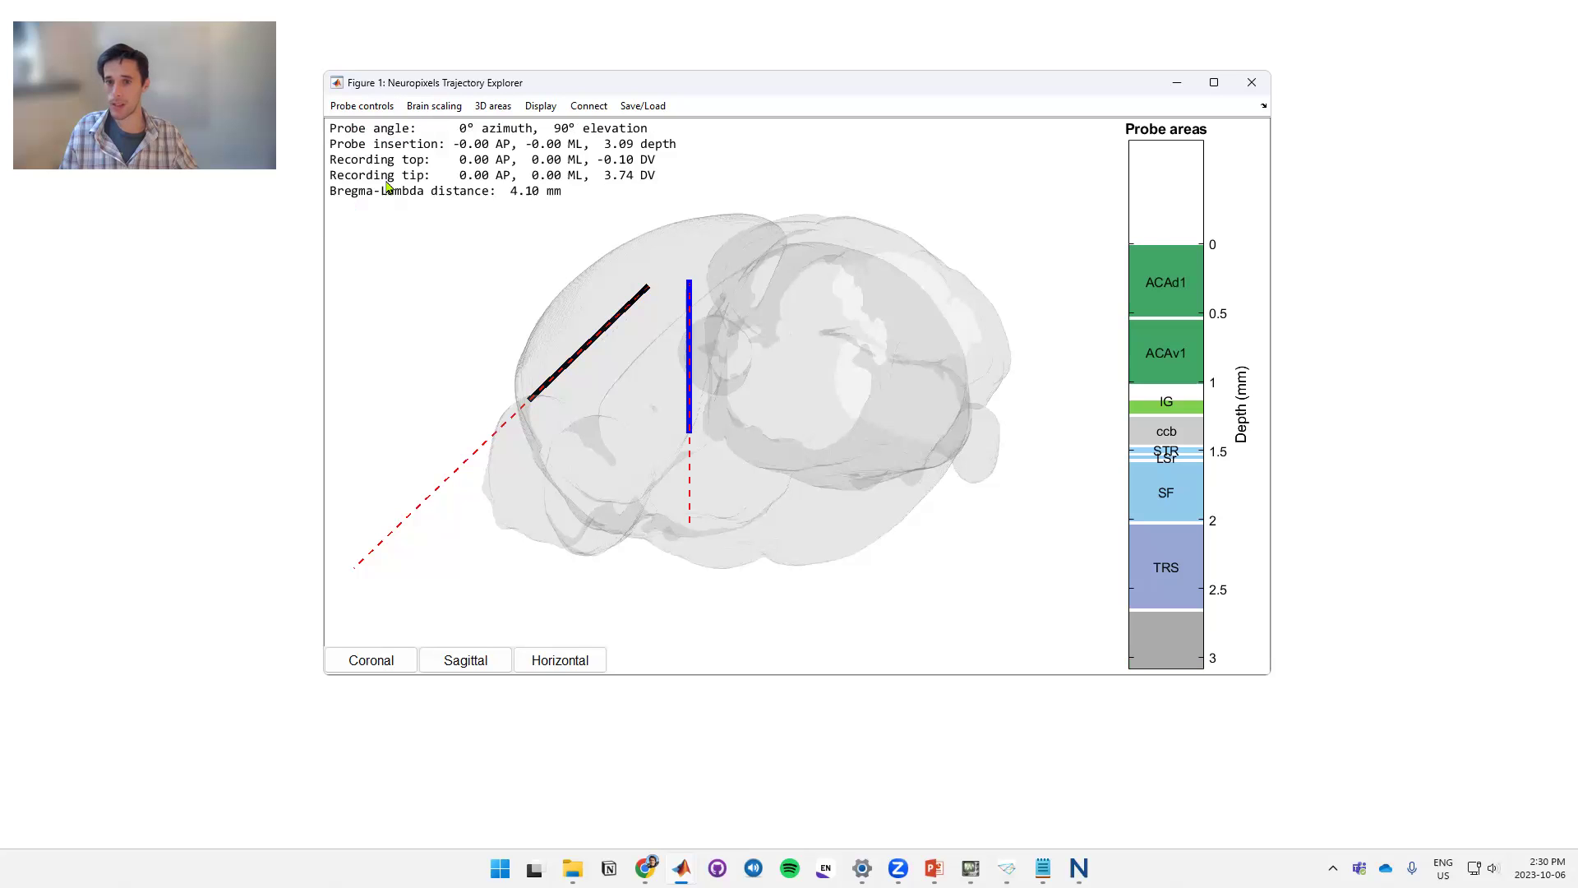
{"action": "left_click", "coordinate": [583, 352]}
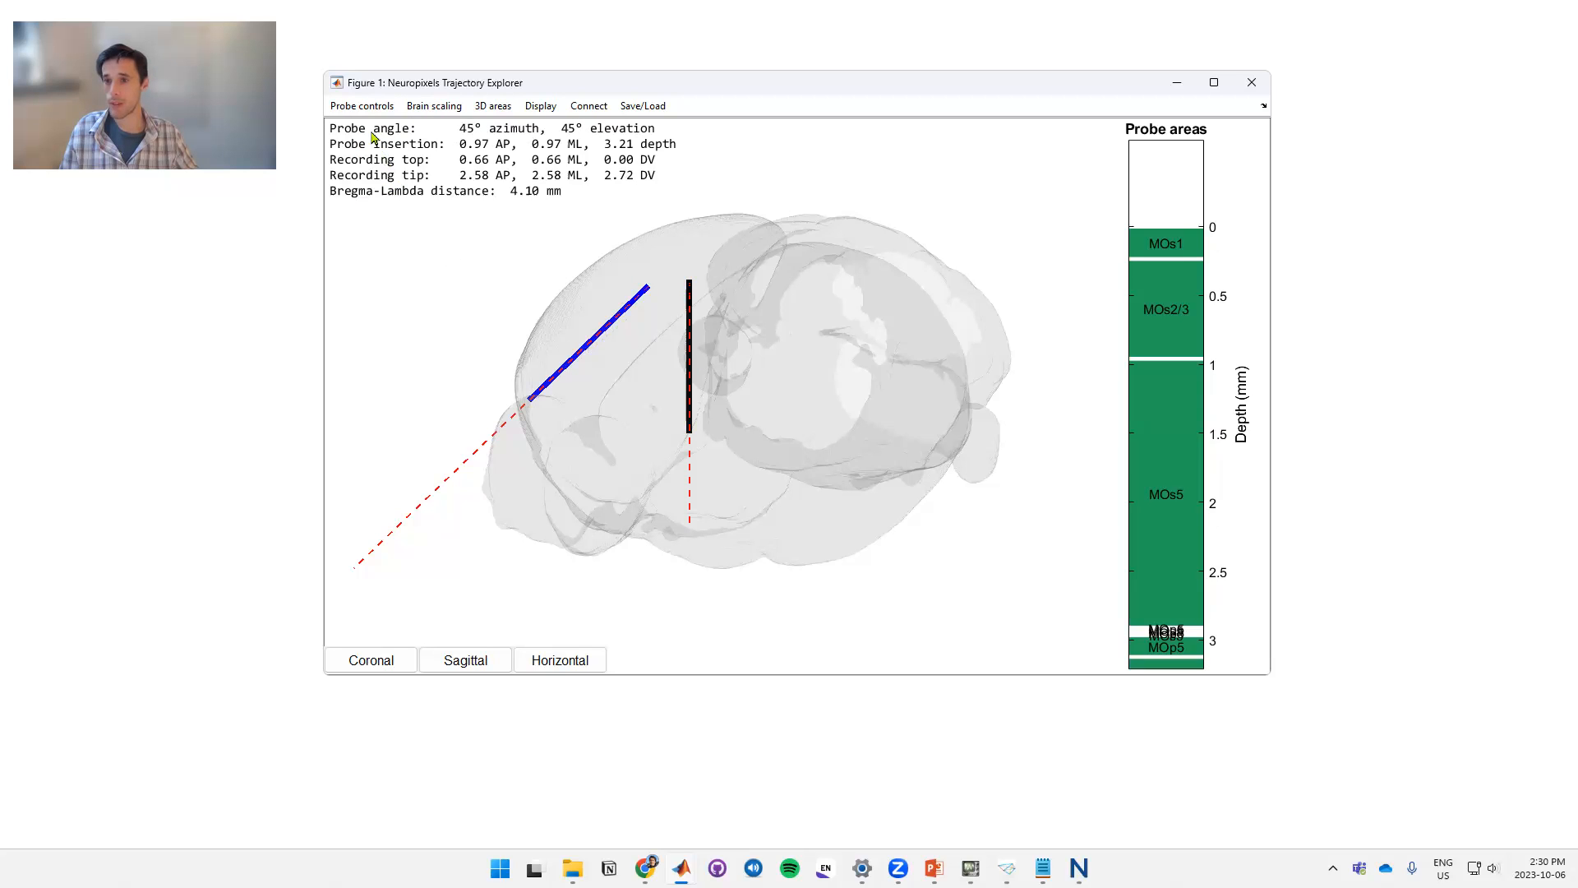
{"action": "left_click", "coordinate": [360, 106]}
{"action": "left_click", "coordinate": [384, 200]}
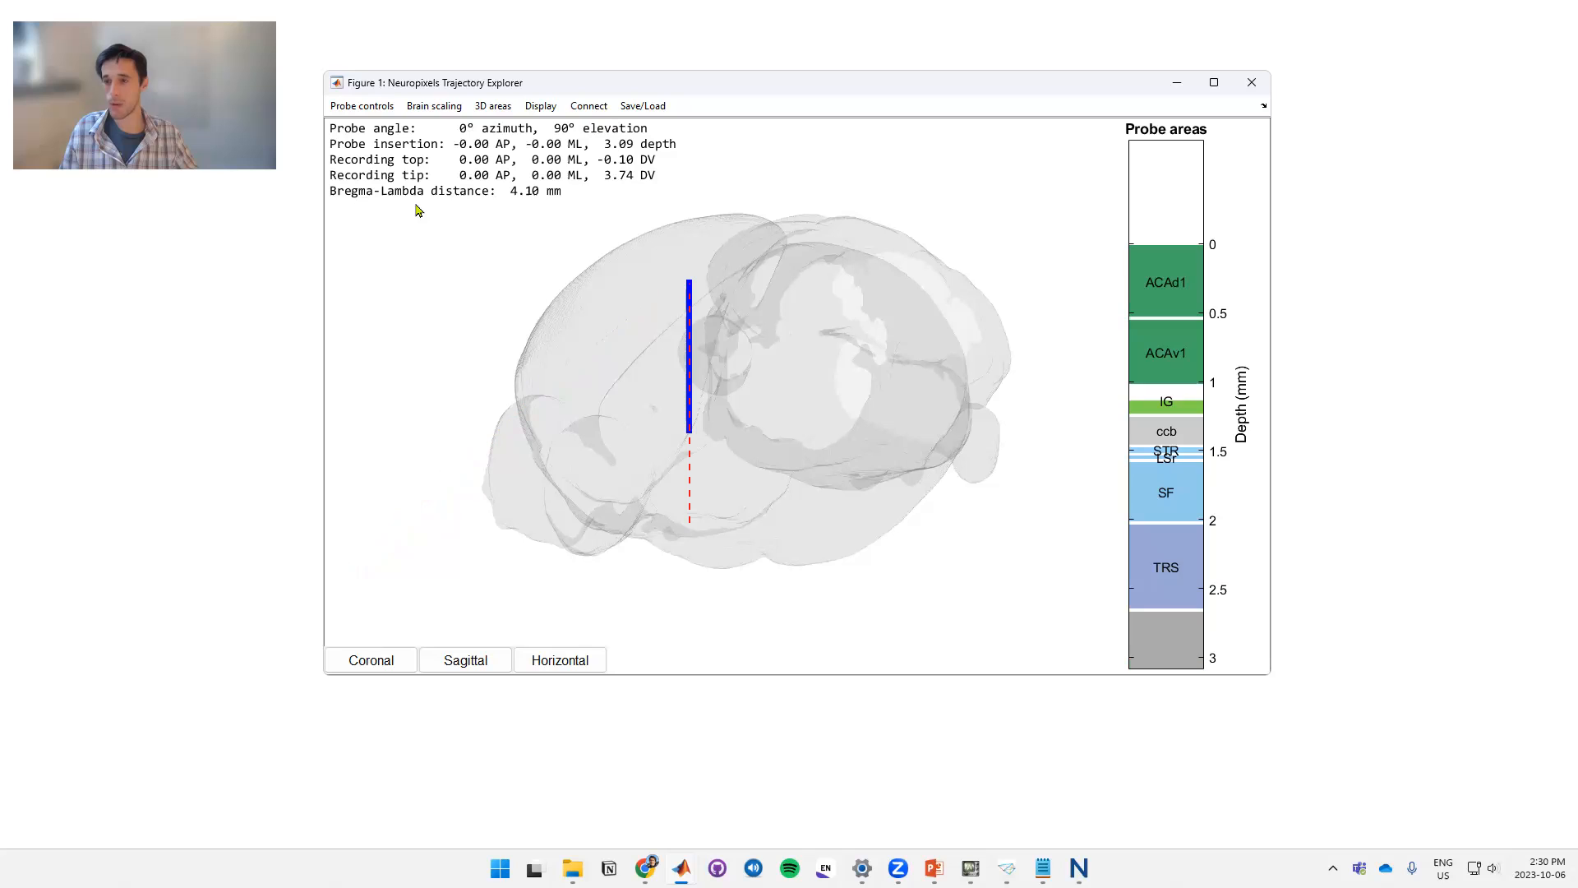
{"action": "left_click", "coordinate": [371, 660]}
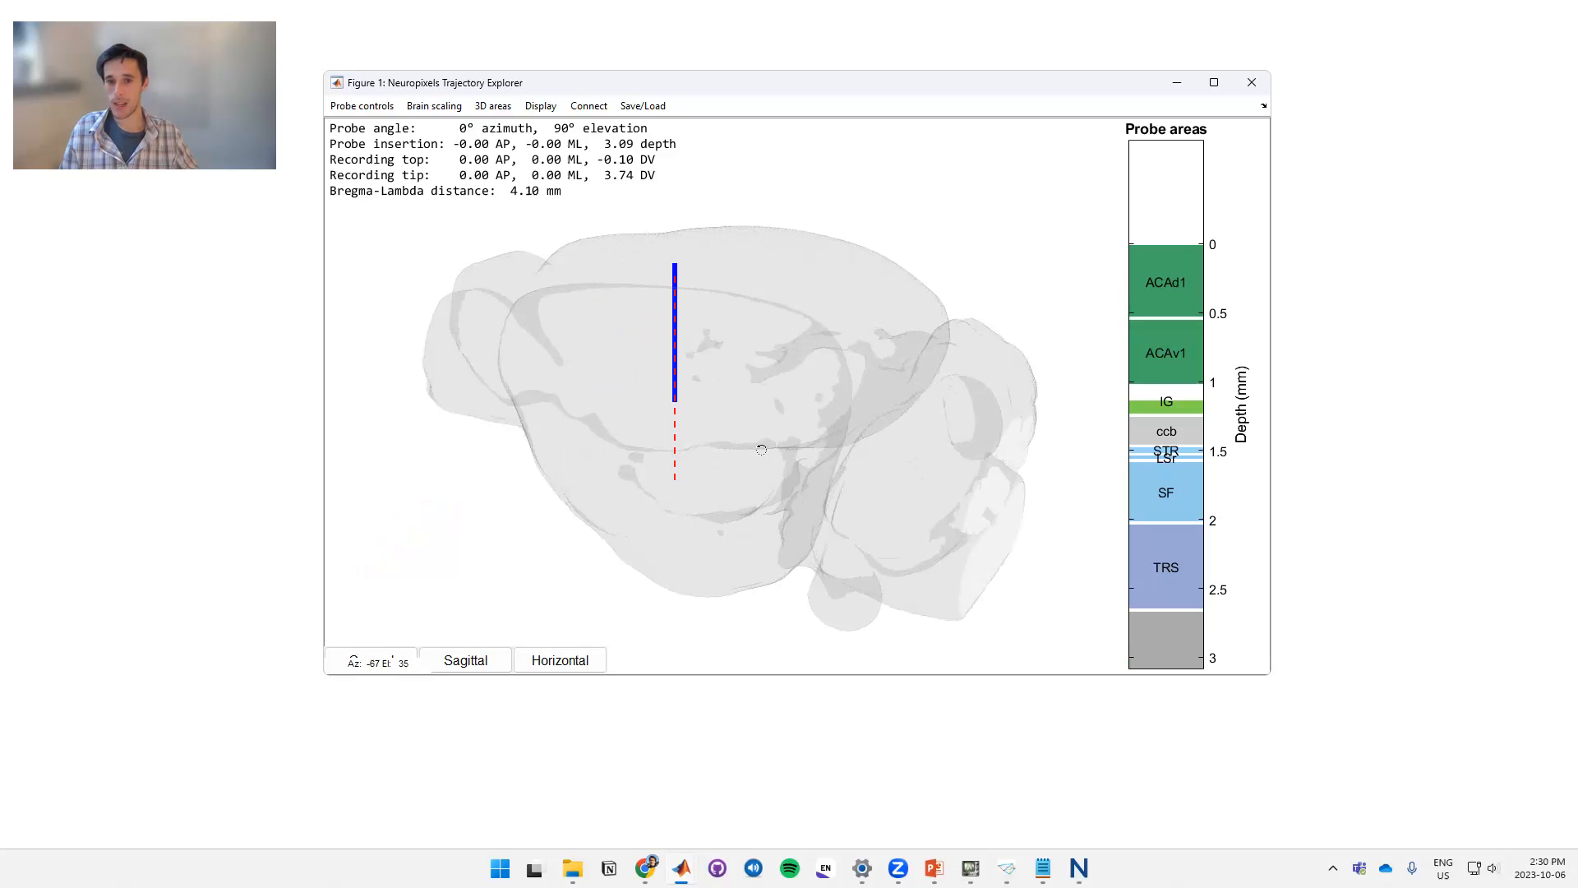
{"action": "left_click", "coordinate": [371, 660]}
{"action": "left_click", "coordinate": [361, 107]}
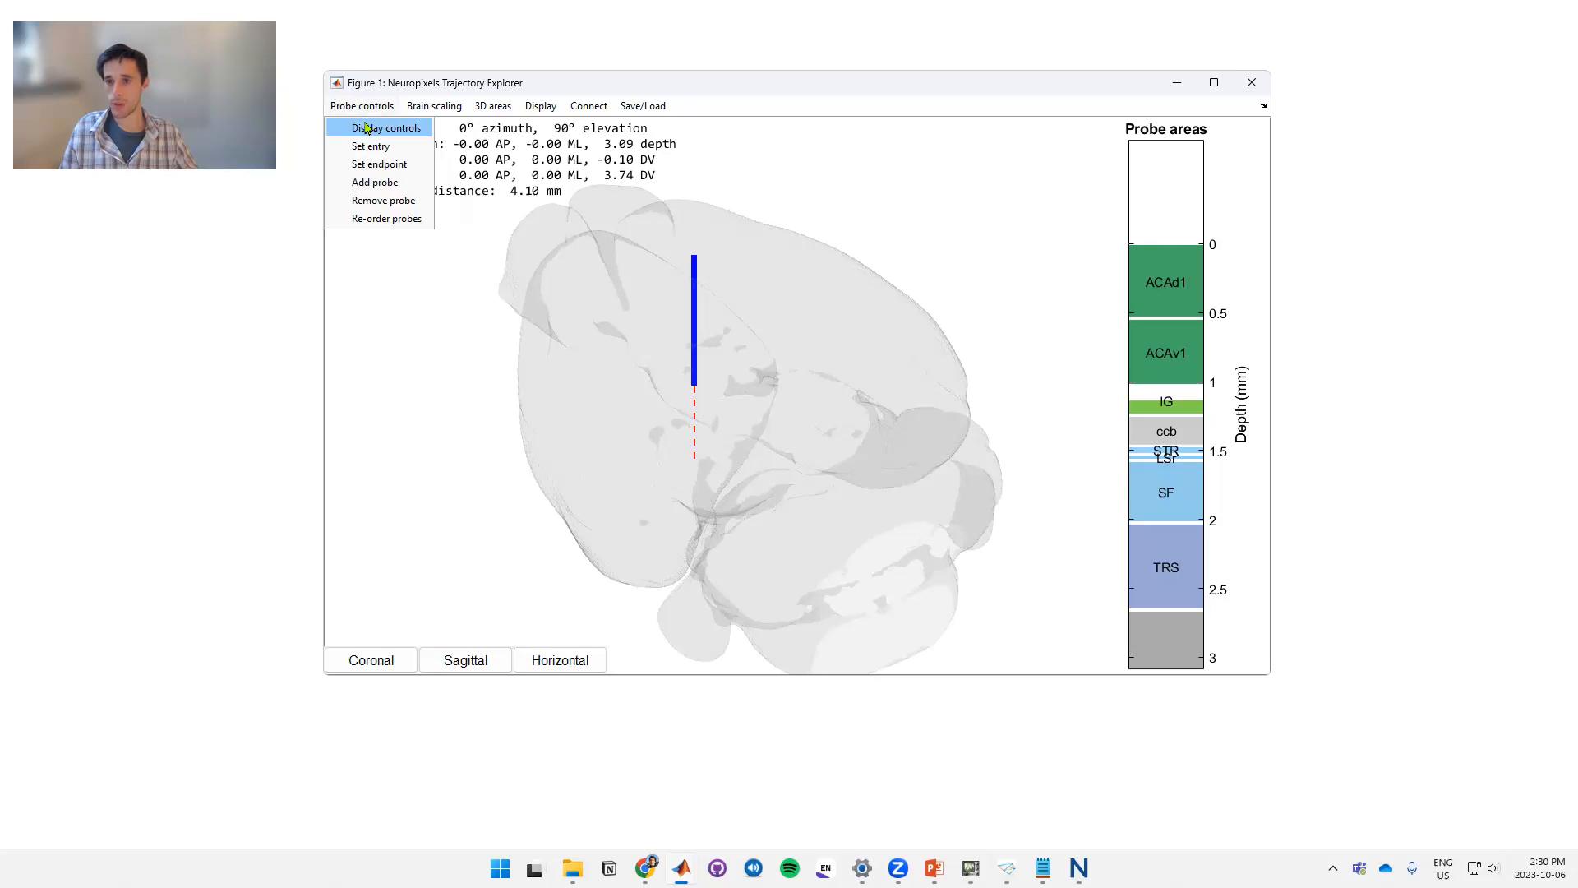
Show the Keyboard controls help and arrange it beside the explorer in a top-down view
{"action": "left_click", "coordinate": [365, 128]}
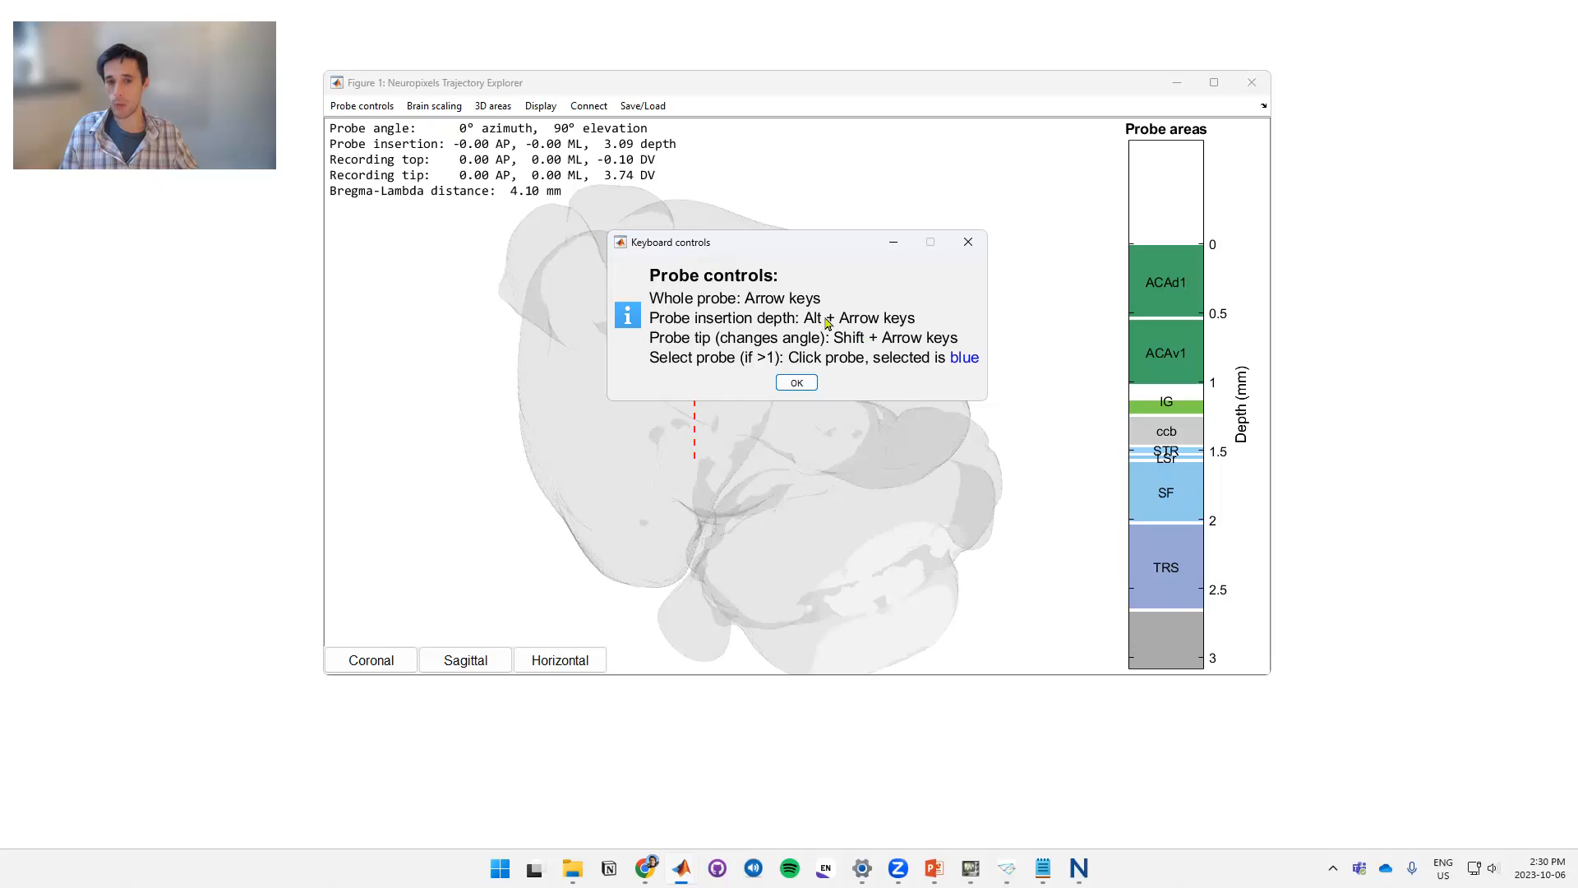
{"action": "left_click_drag", "start_coordinate": [835, 251], "coordinate": [824, 254]}
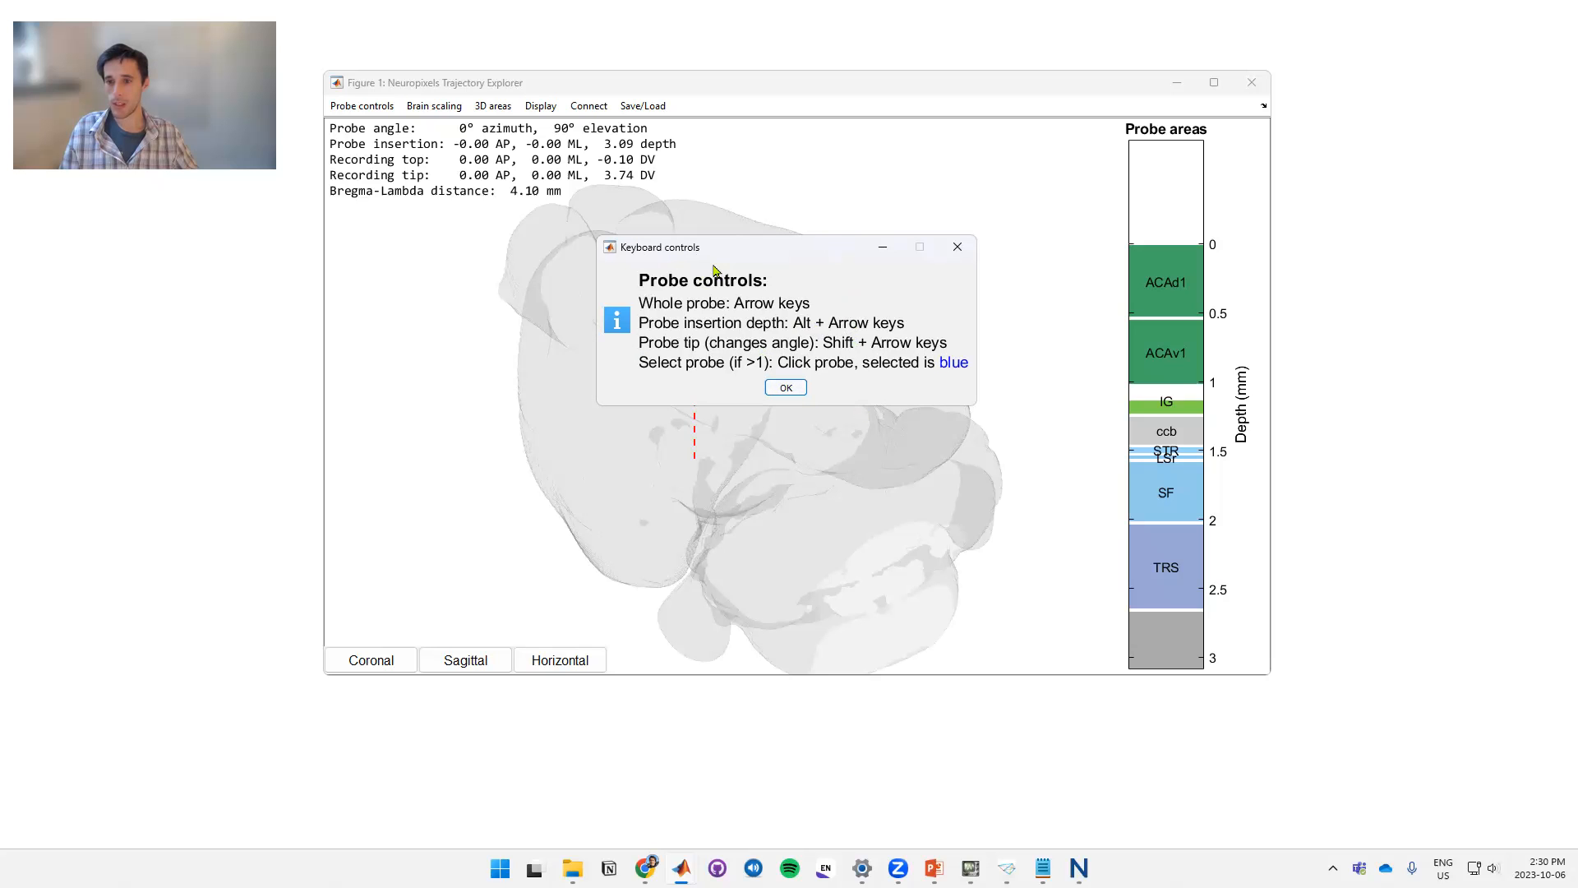
{"action": "left_click_drag", "start_coordinate": [716, 247], "coordinate": [117, 282]}
{"action": "left_click_drag", "start_coordinate": [530, 83], "coordinate": [624, 95]}
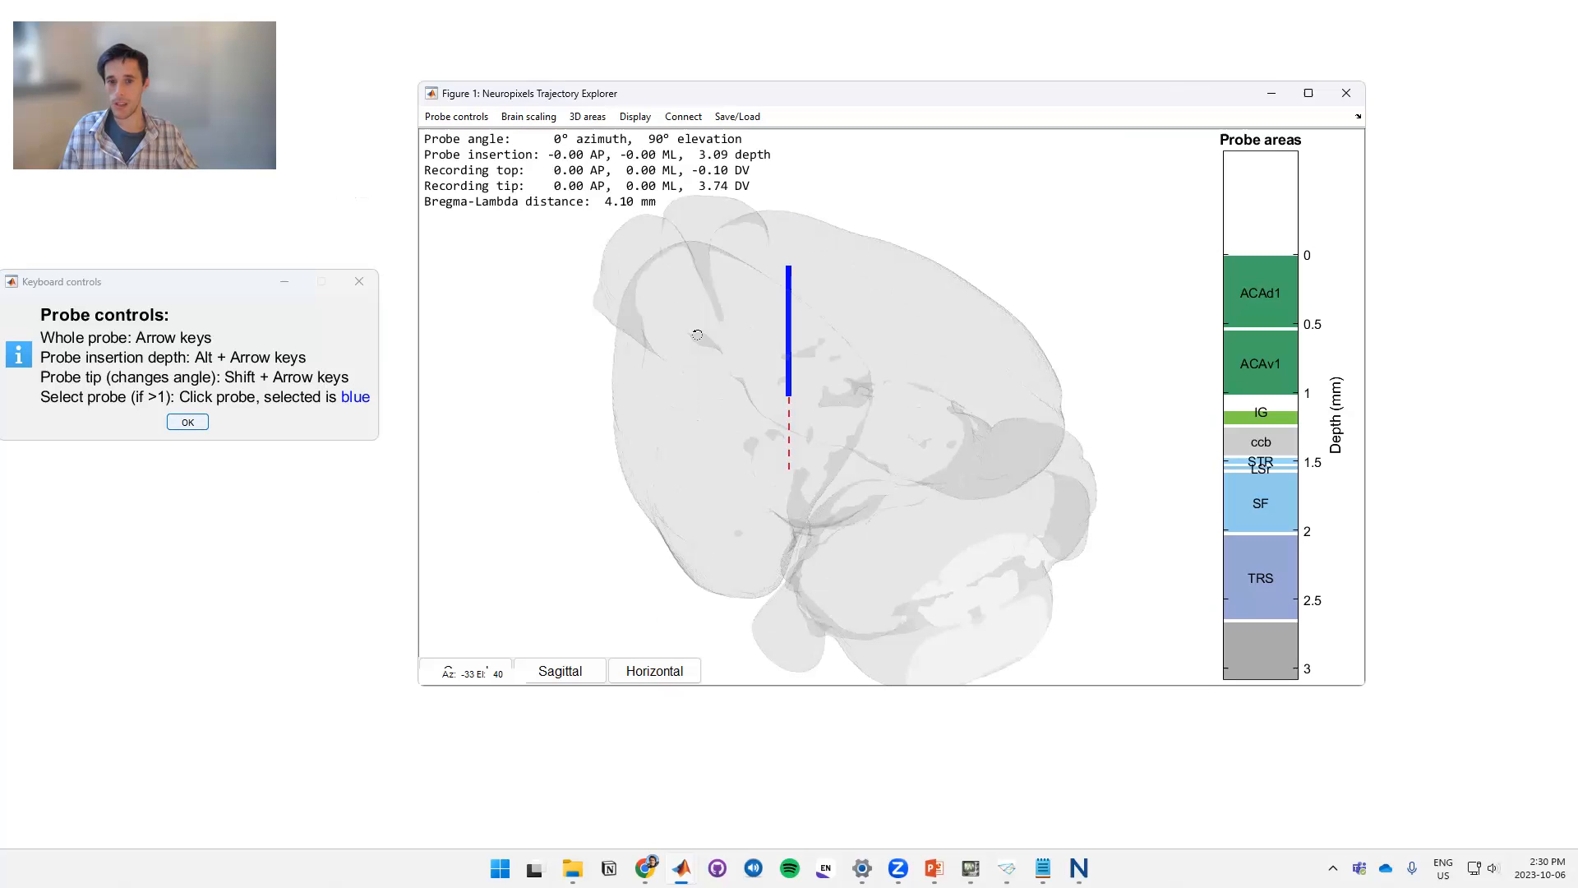
{"action": "left_click_drag", "start_coordinate": [691, 370], "coordinate": [627, 358]}
Shift the whole probe posterior and laterally with the arrow keys, then view side-on
{"action": "key", "text": "Up"}
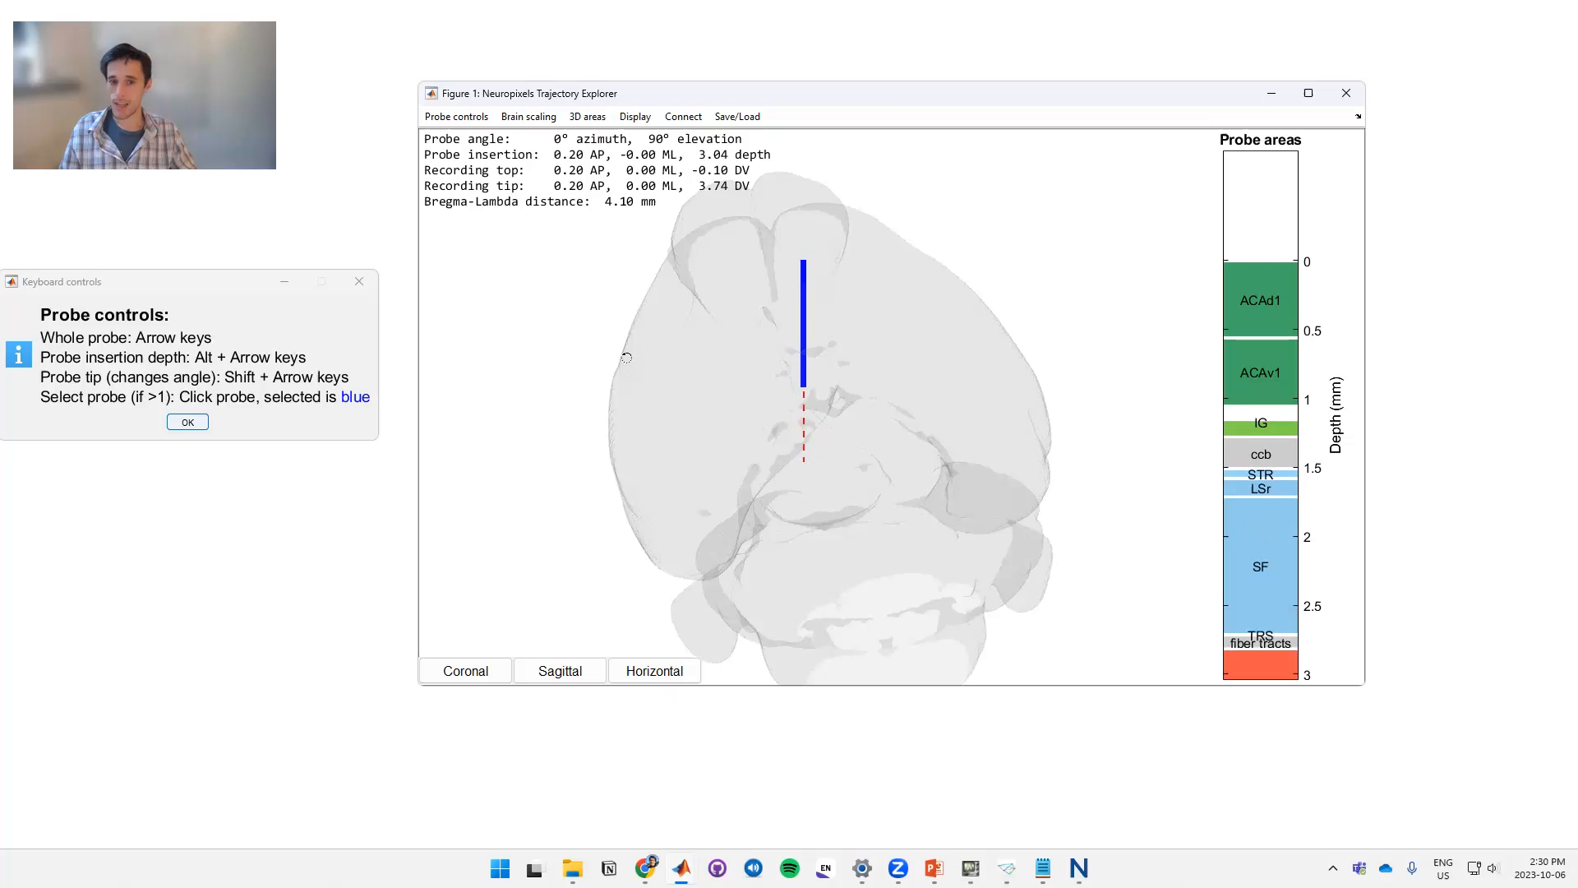
{"action": "key", "text": "Up"}
{"action": "key", "text": "Up"}
{"action": "key", "text": "Up"}
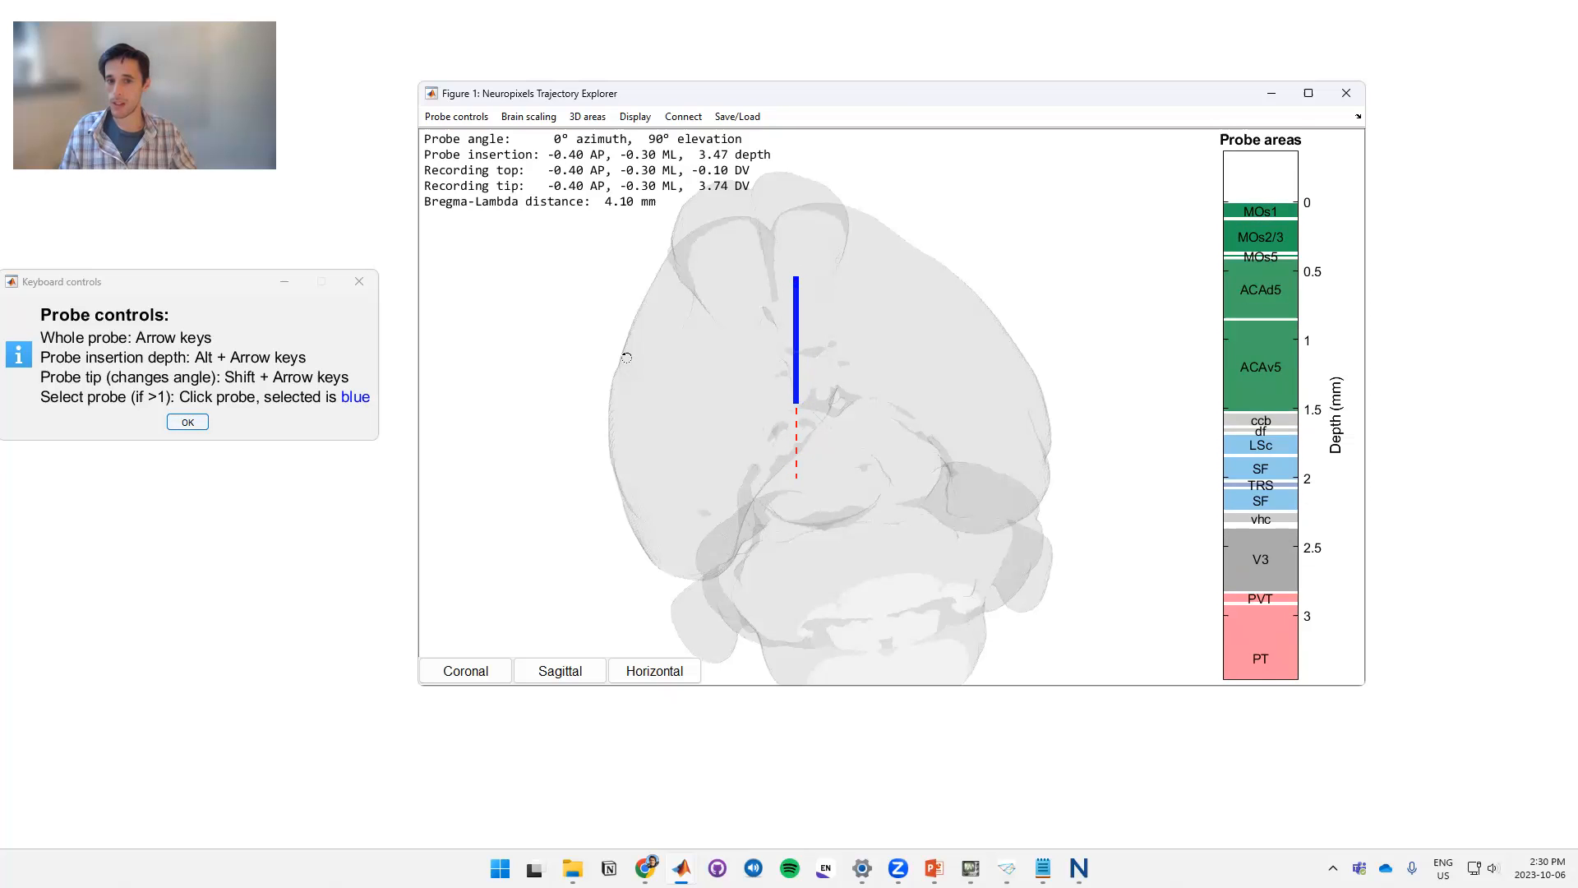
{"action": "key", "text": "Left"}
{"action": "key", "text": "Left"}
{"action": "key", "text": "Left"}
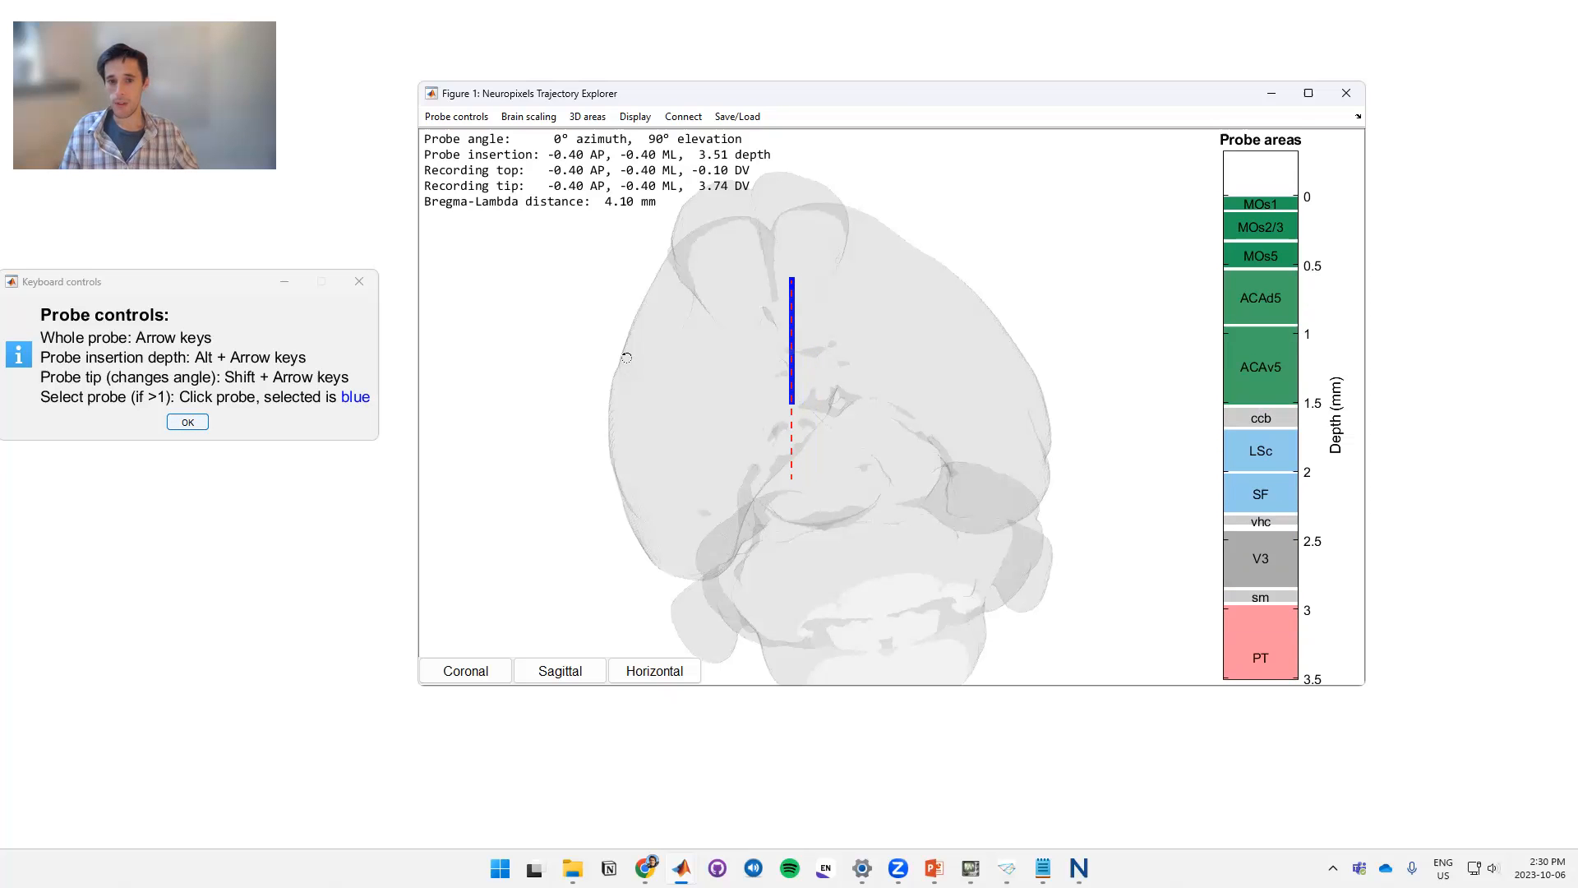
{"action": "key", "text": "Left"}
{"action": "left_click_drag", "start_coordinate": [608, 384], "coordinate": [951, 329]}
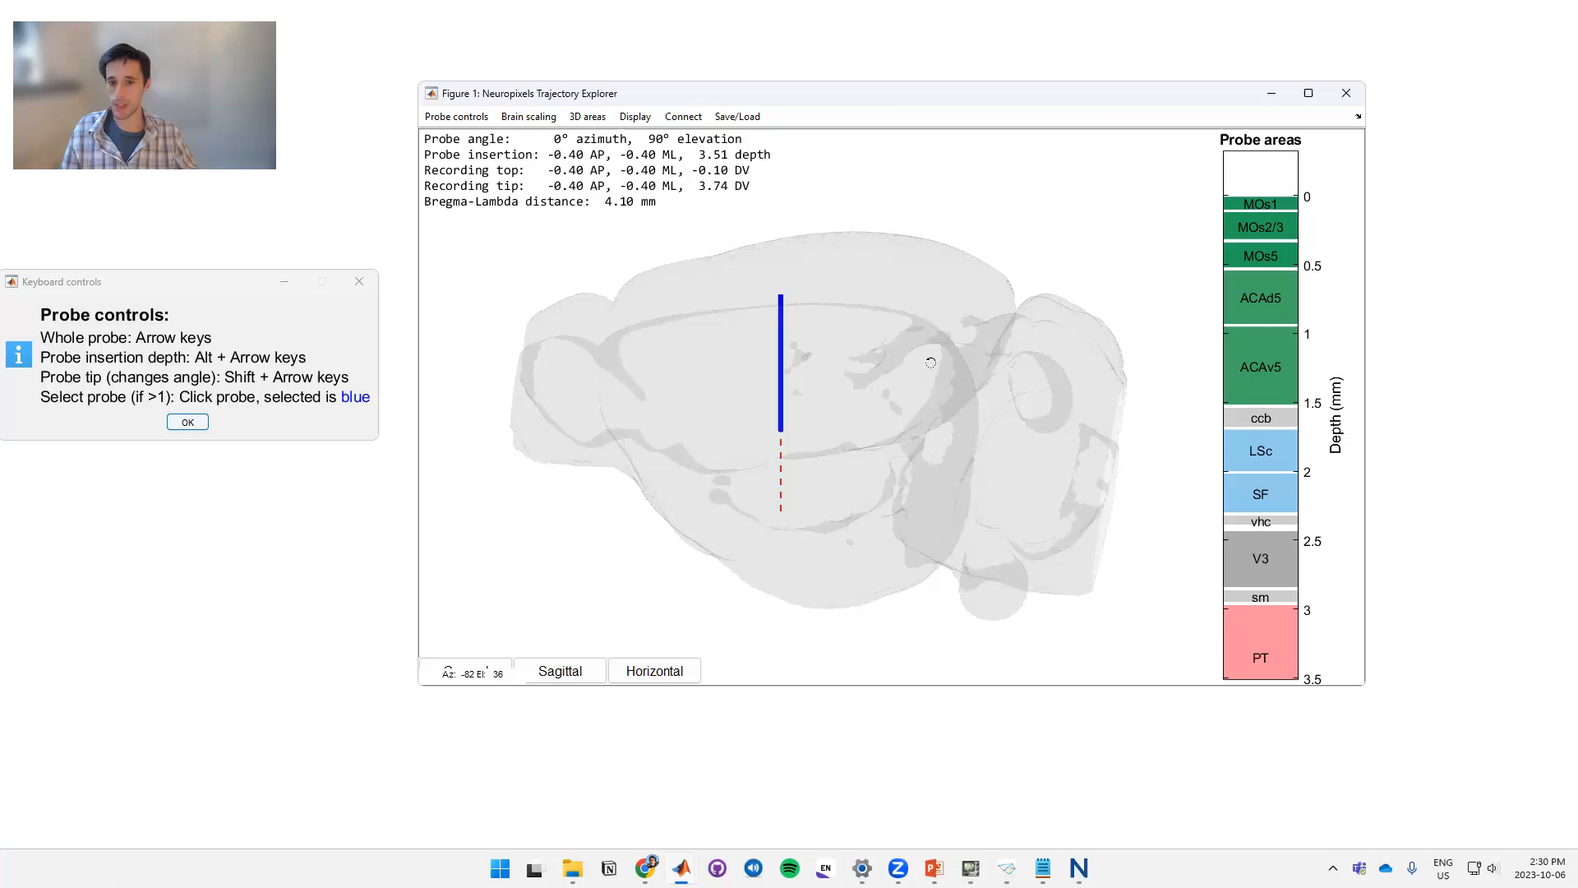
Tilt the probe tip with Shift+arrows and bring it back to vertical (0° azimuth, 90° elevation)
{"action": "key", "text": "shift+Down"}
{"action": "key", "text": "shift+Down"}
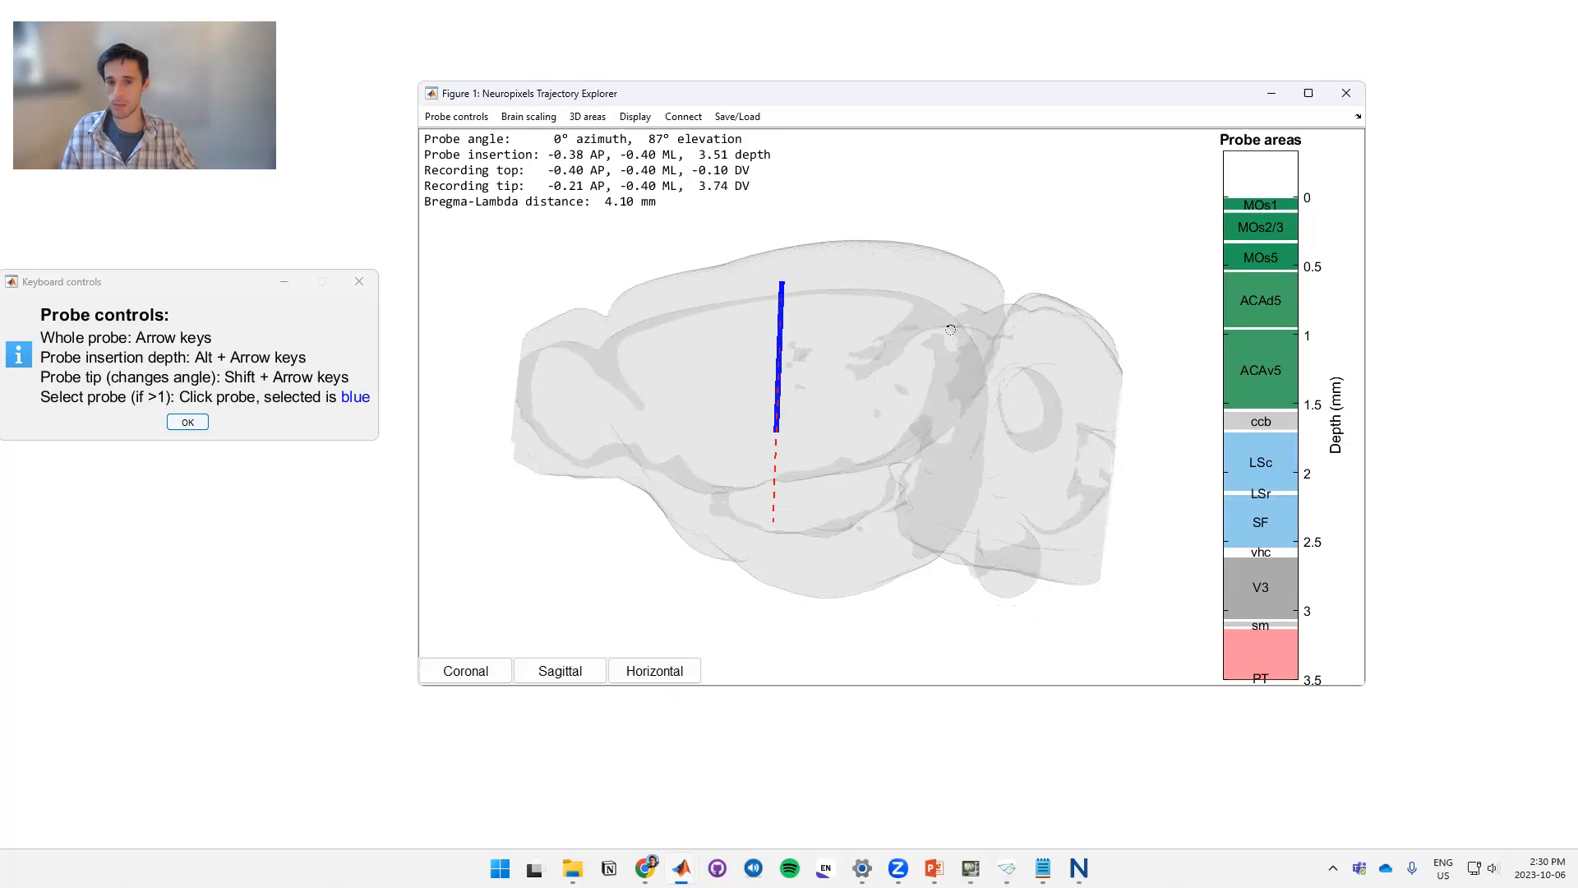
{"action": "key", "text": "shift+Up"}
{"action": "key", "text": "shift+Up"}
{"action": "key", "text": "shift+Left"}
{"action": "key", "text": "shift+Right"}
{"action": "key", "text": "shift+Left"}
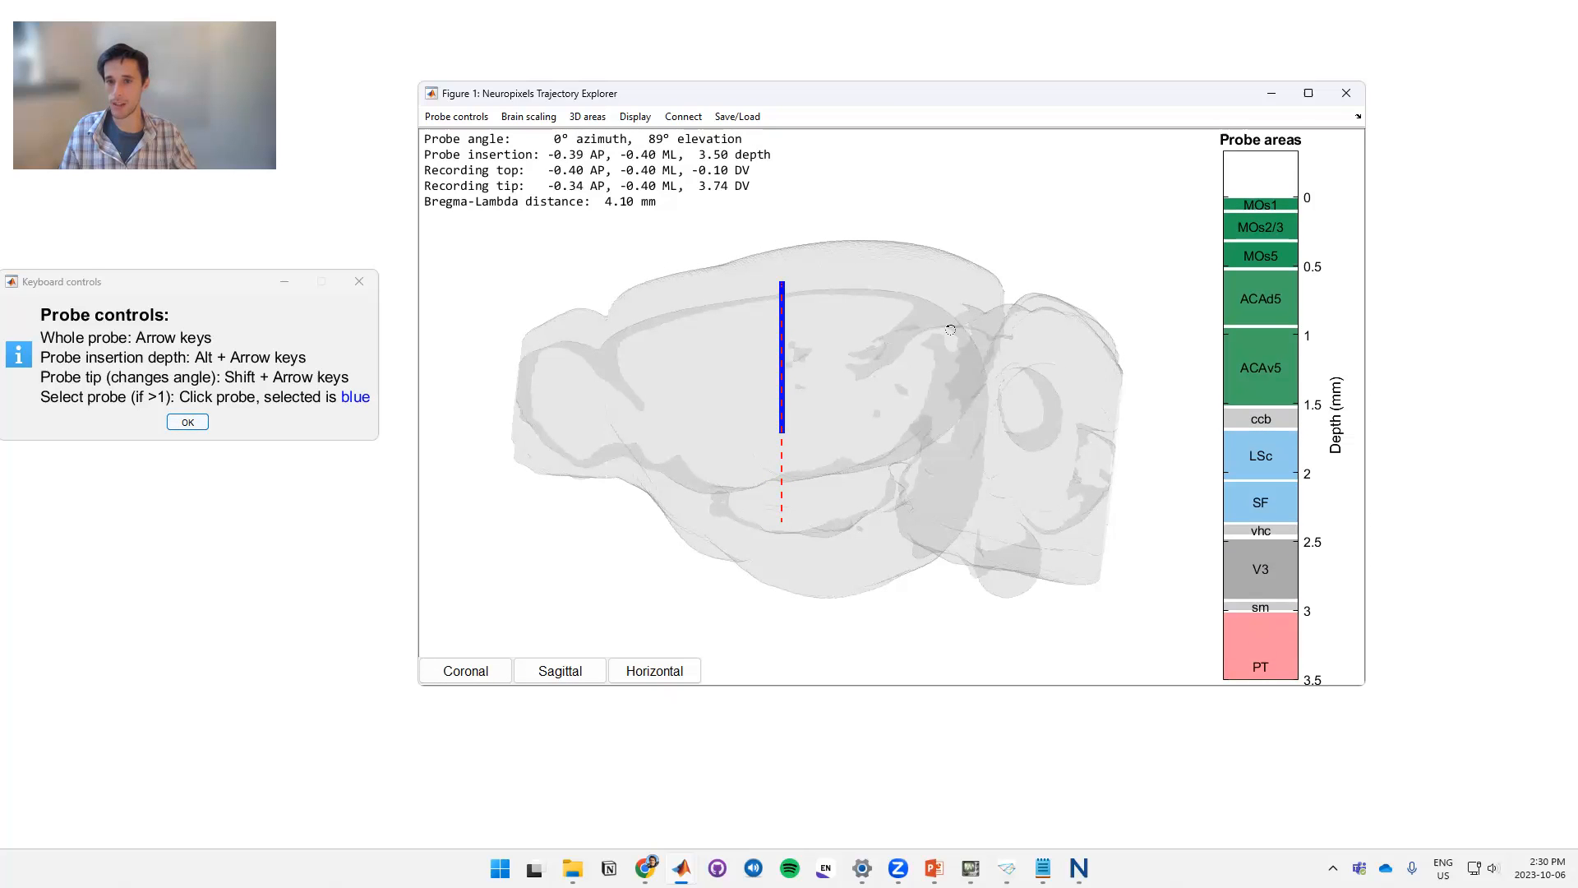
{"action": "key", "text": "shift+Right"}
{"action": "left_click", "coordinate": [654, 671]}
{"action": "key", "text": "shift+Down"}
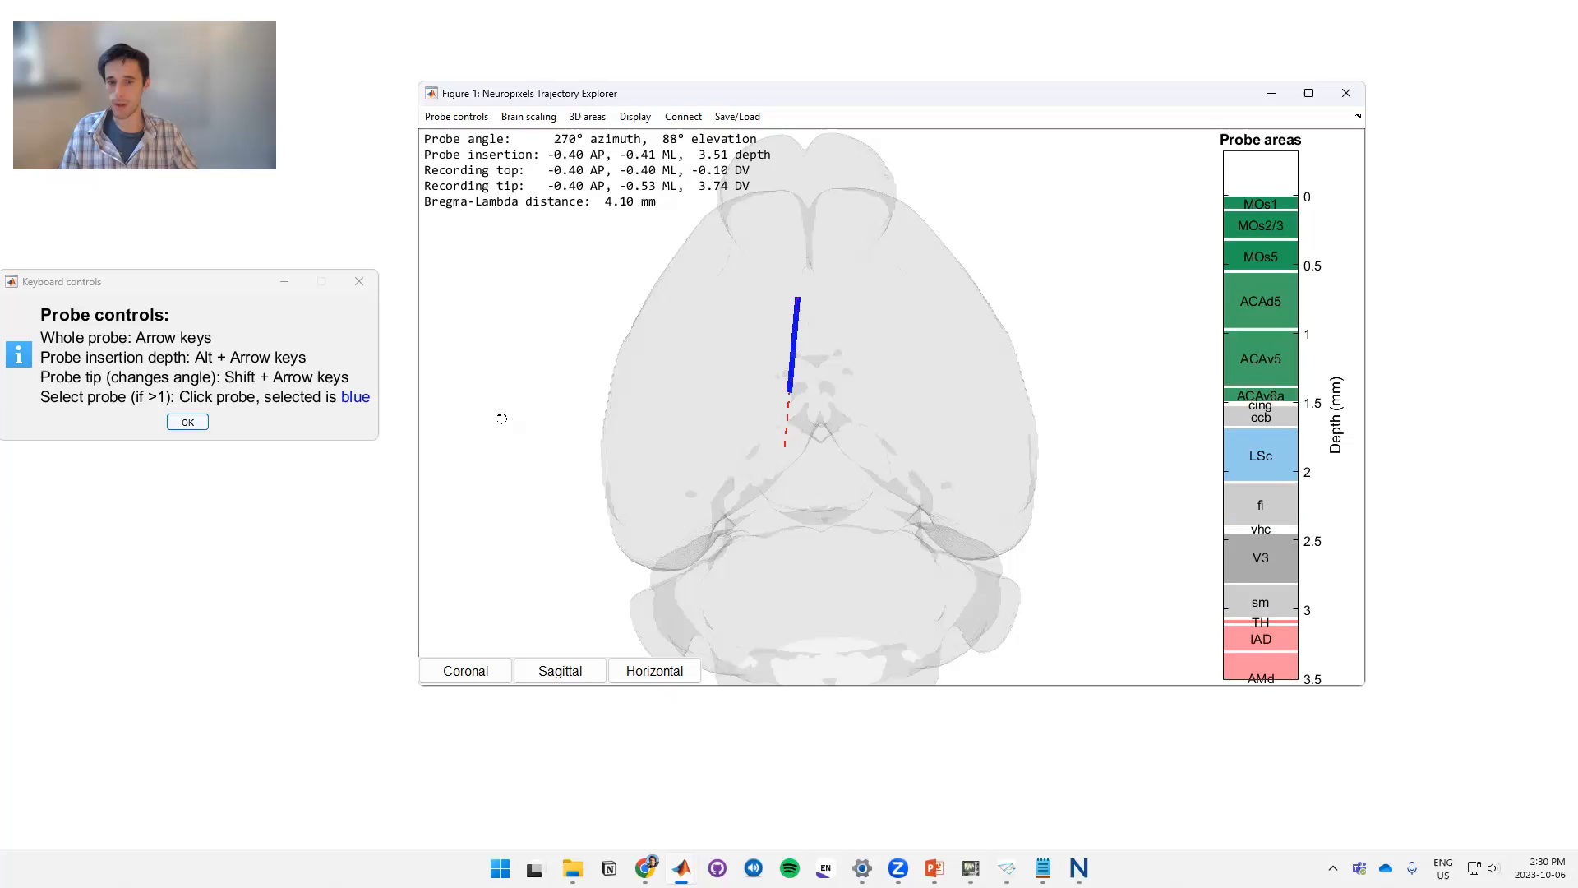
{"action": "key", "text": "shift+Up"}
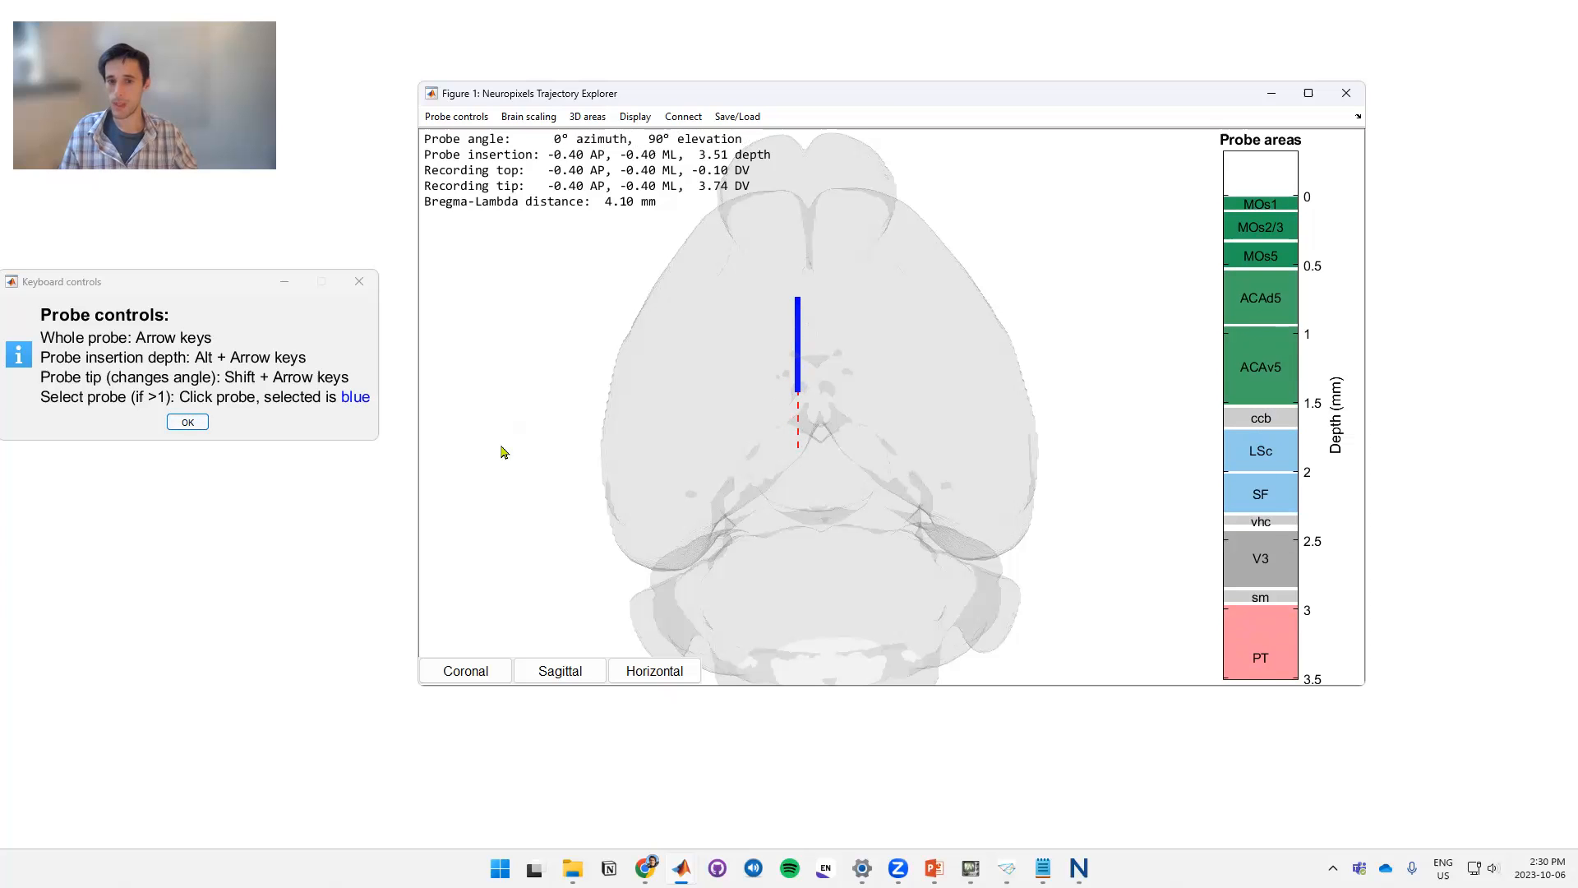
Adjust insertion depth with Alt+arrows, settling at 3.11 mm
{"action": "mouse_move", "coordinate": [501, 456]}
{"action": "left_mouse_down"}
{"action": "mouse_move", "coordinate": [989, 412]}
{"action": "mouse_move", "coordinate": [999, 361]}
{"action": "left_mouse_up"}
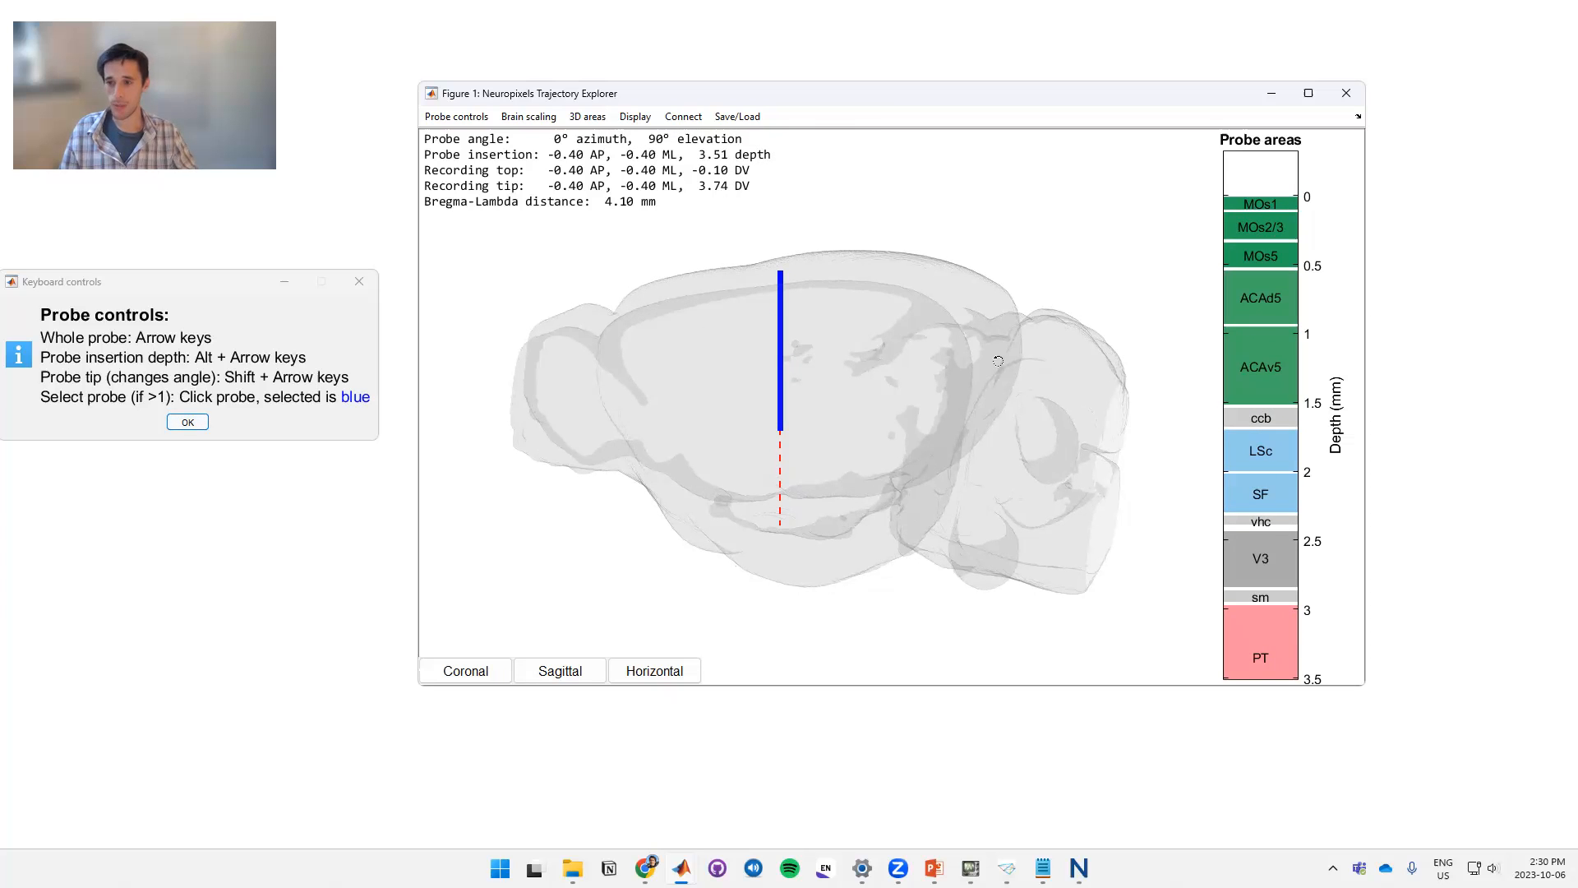
{"action": "key", "text": "alt+Down"}
{"action": "key", "text": "alt+Down"}
{"action": "key", "text": "alt+Down"}
{"action": "key", "text": "alt+Down"}
{"action": "key", "text": "alt+Down"}
{"action": "key", "text": "alt+Down"}
{"action": "key", "text": "alt+Up"}
{"action": "key", "text": "alt+Up"}
{"action": "key", "text": "alt+Up"}
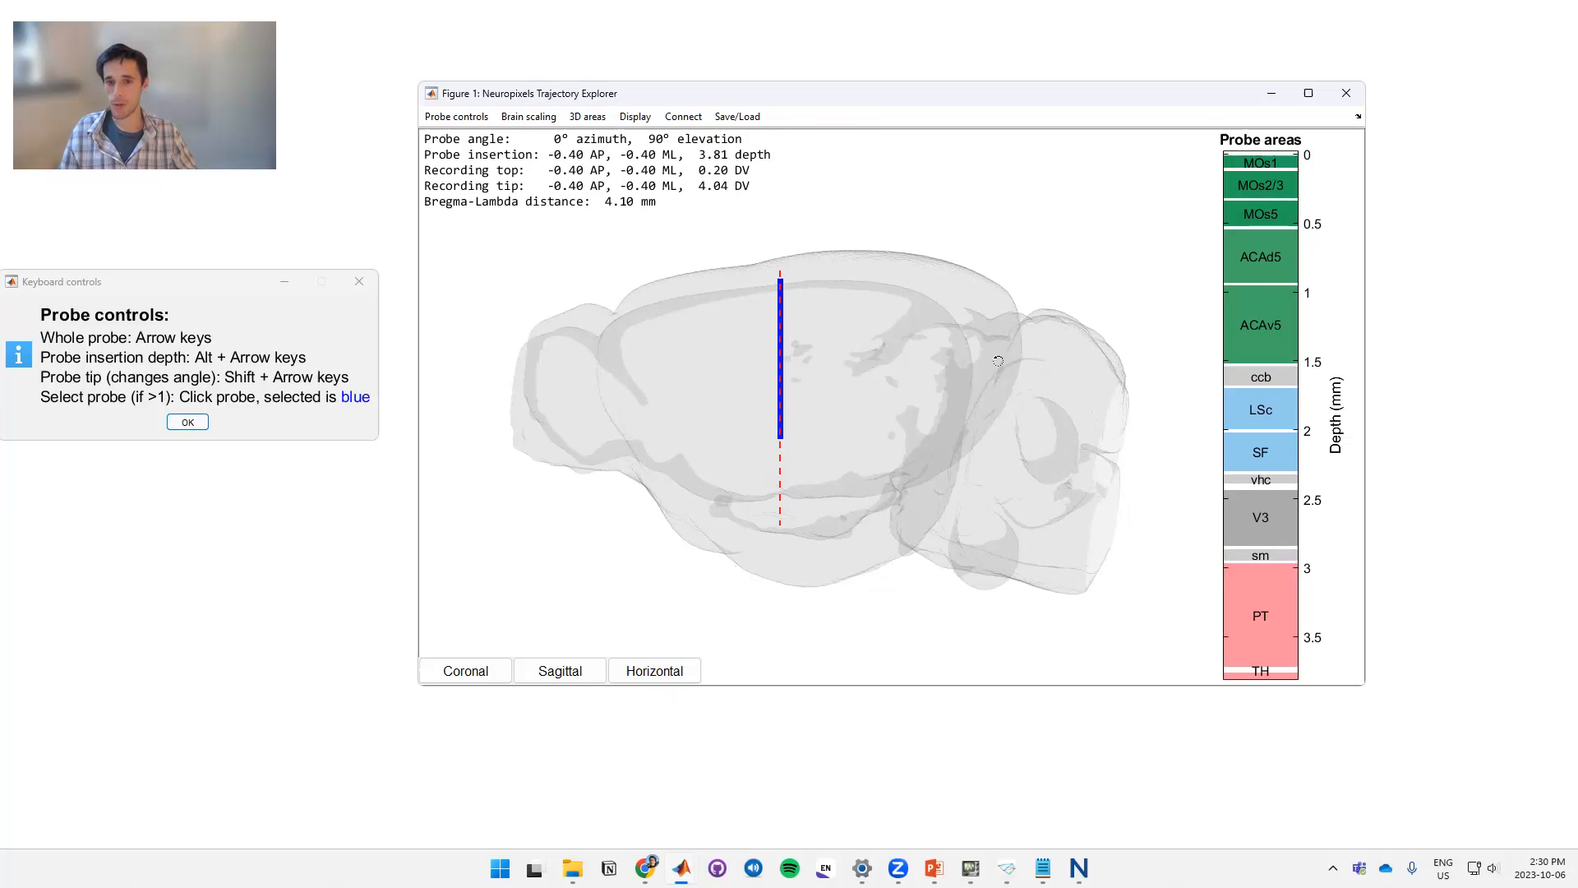
{"action": "key", "text": "alt+Up"}
{"action": "key", "text": "alt+Up"}
{"action": "key", "text": "alt+Up"}
{"action": "key", "text": "alt+Up"}
{"action": "key", "text": "alt+Up"}
{"action": "key", "text": "alt+Up"}
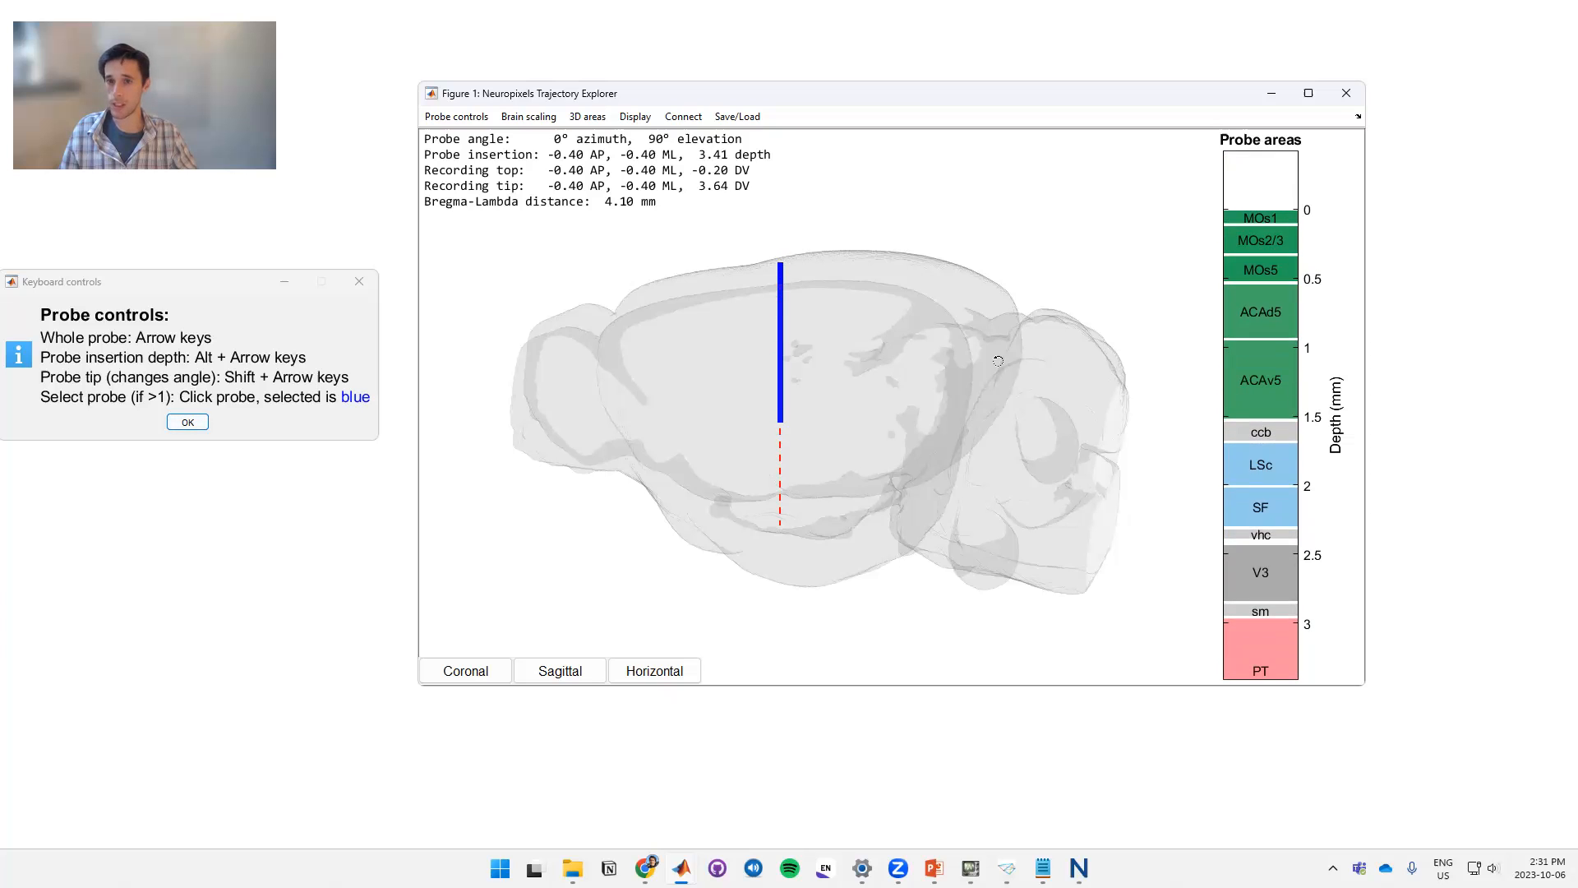
{"action": "key", "text": "alt+Up"}
Dismiss the Keyboard controls help window
{"action": "left_click", "coordinate": [188, 422]}
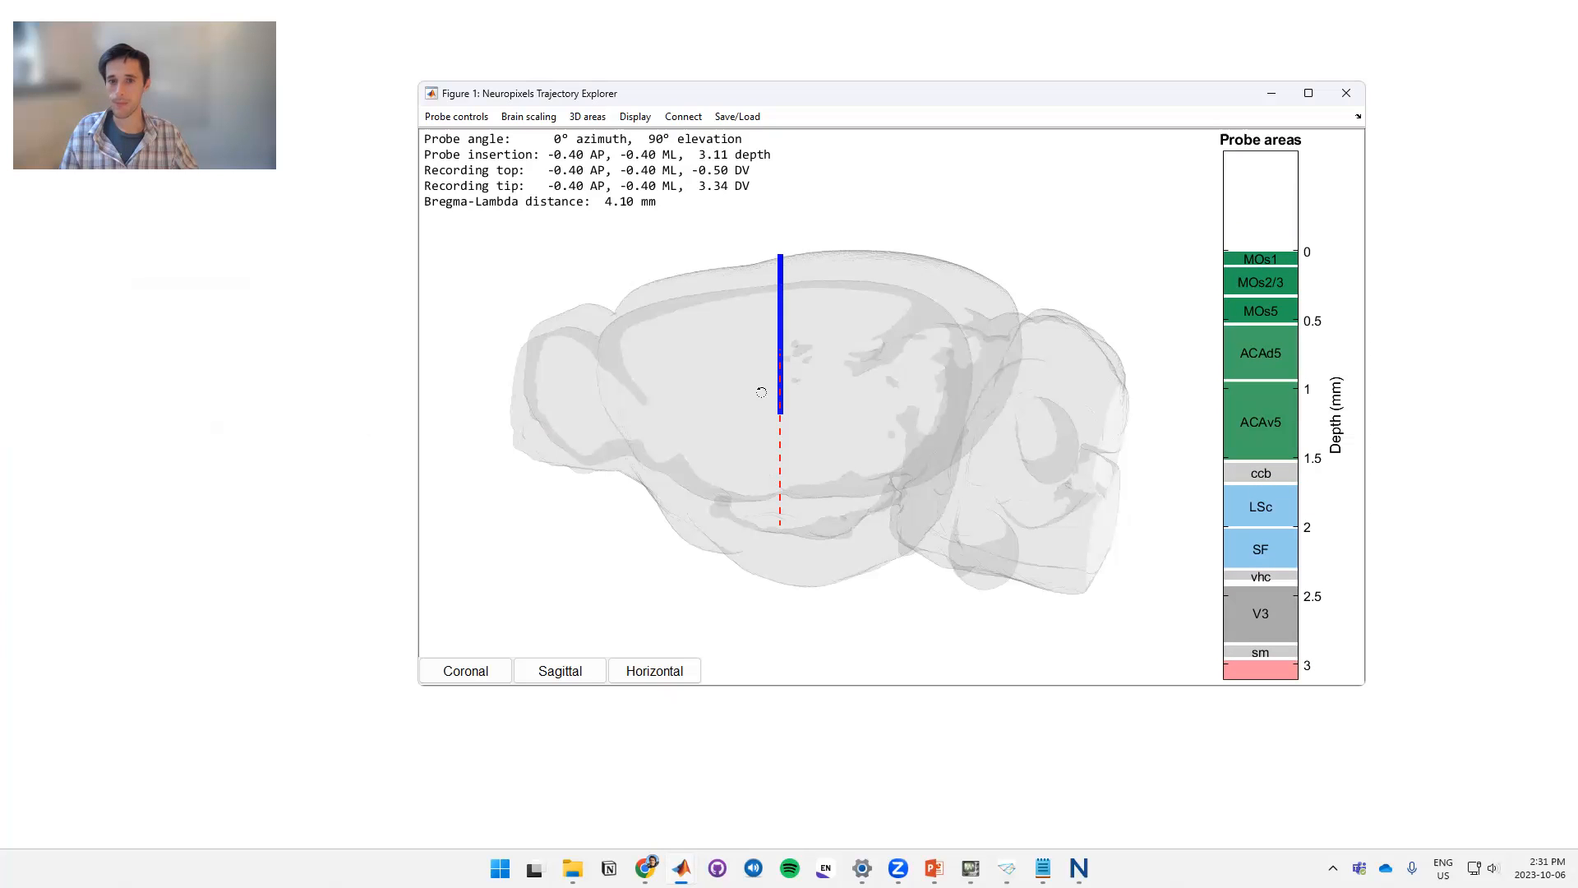
{"action": "mouse_move", "coordinate": [863, 394]}
{"action": "left_mouse_down"}
{"action": "mouse_move", "coordinate": [840, 377]}
{"action": "mouse_move", "coordinate": [851, 370]}
{"action": "left_mouse_up"}
{"action": "left_click", "coordinate": [527, 116]}
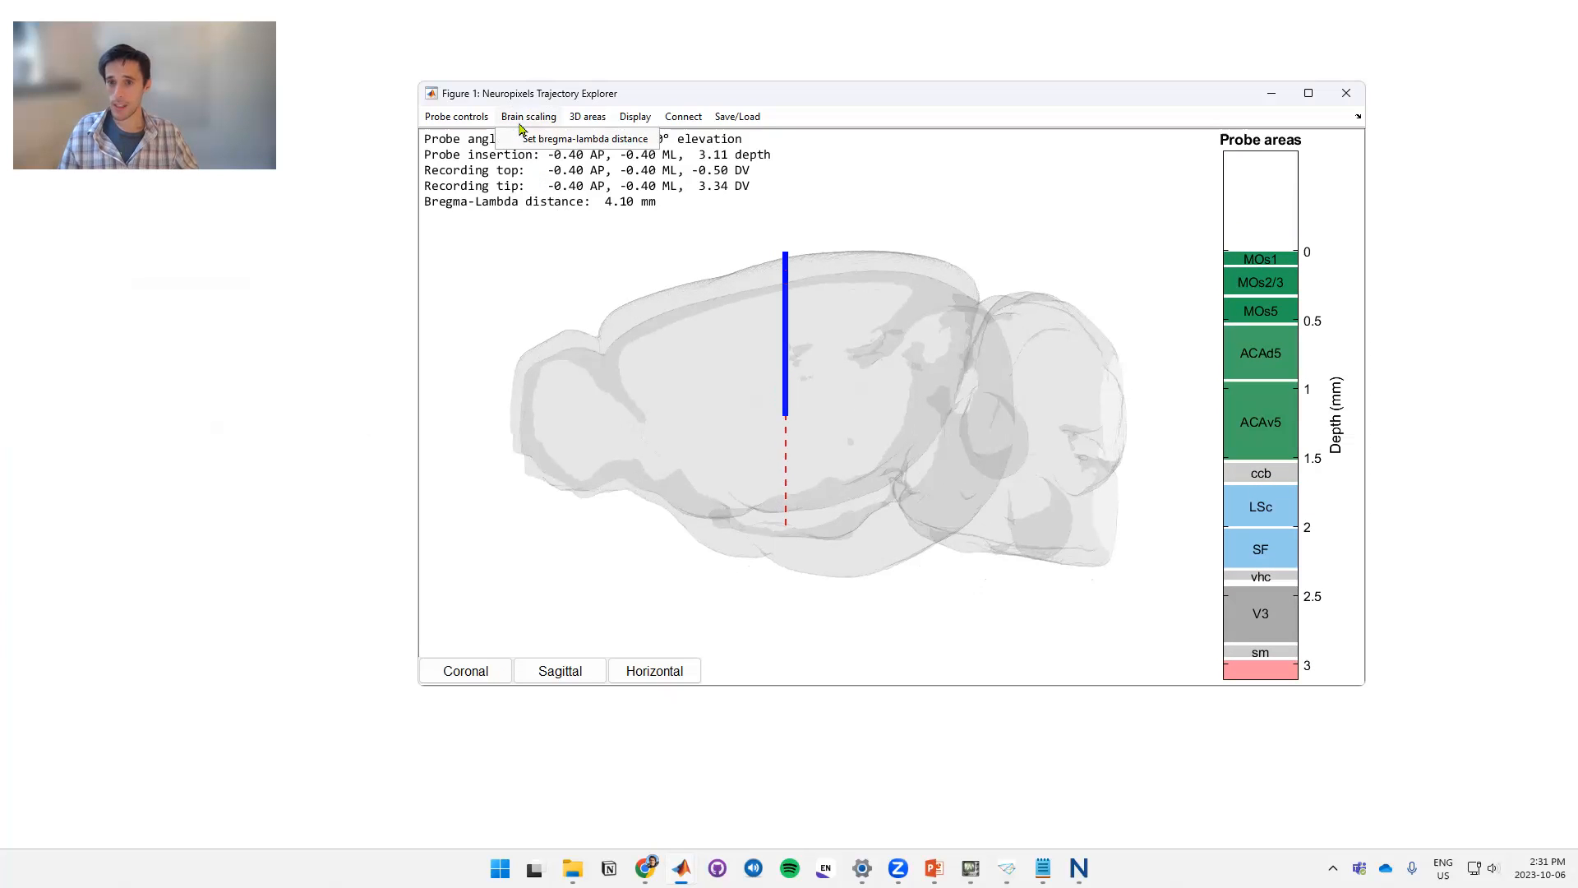
{"action": "left_click", "coordinate": [579, 139]}
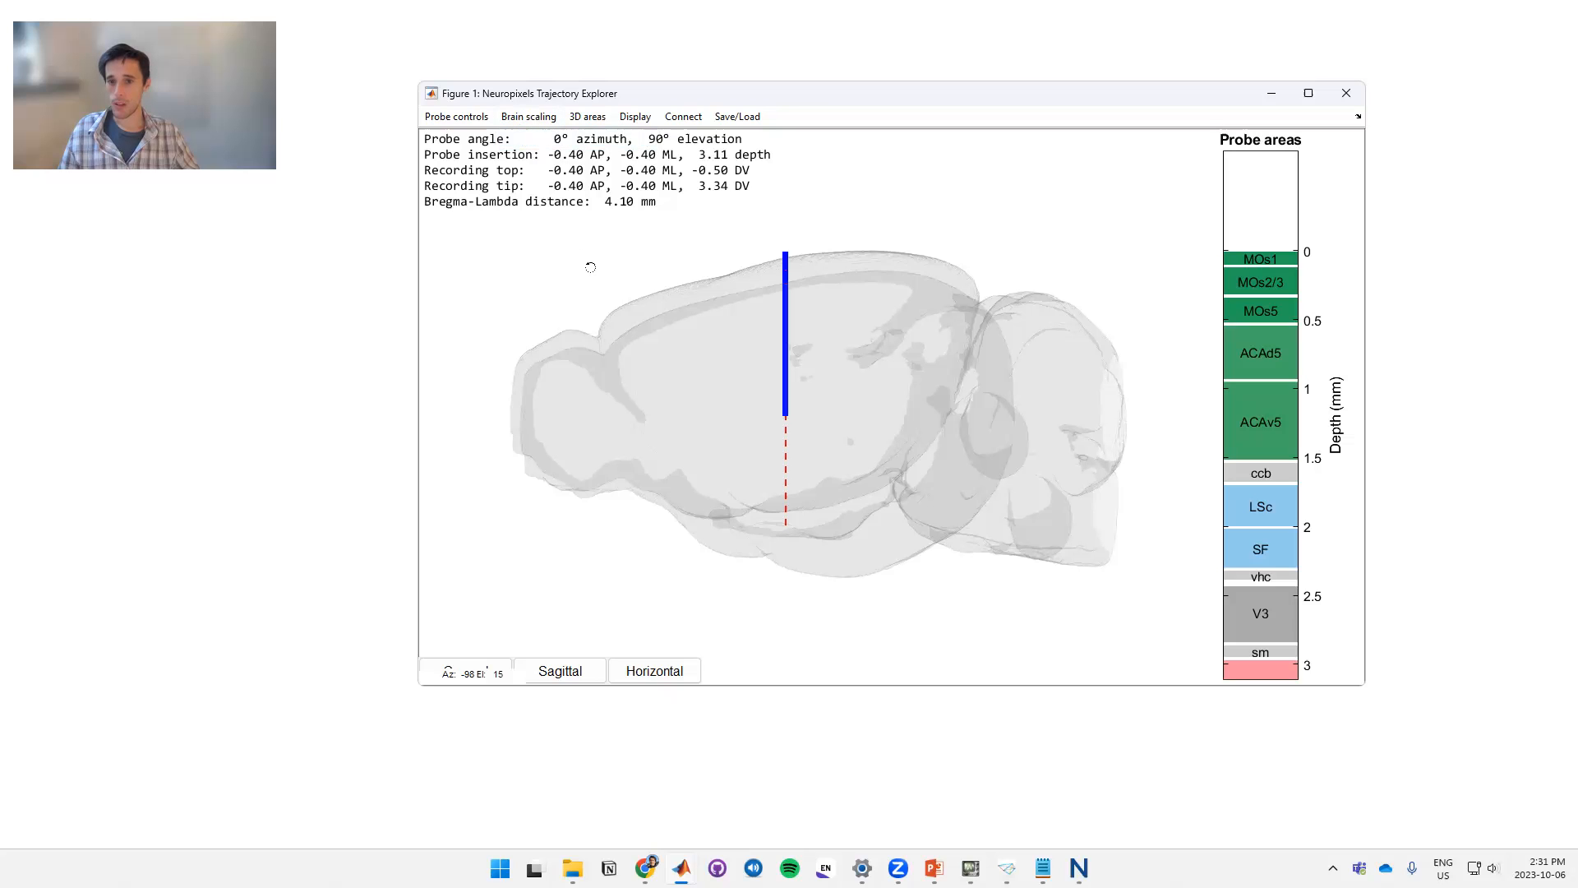
{"action": "left_click_drag", "start_coordinate": [590, 267], "coordinate": [814, 470]}
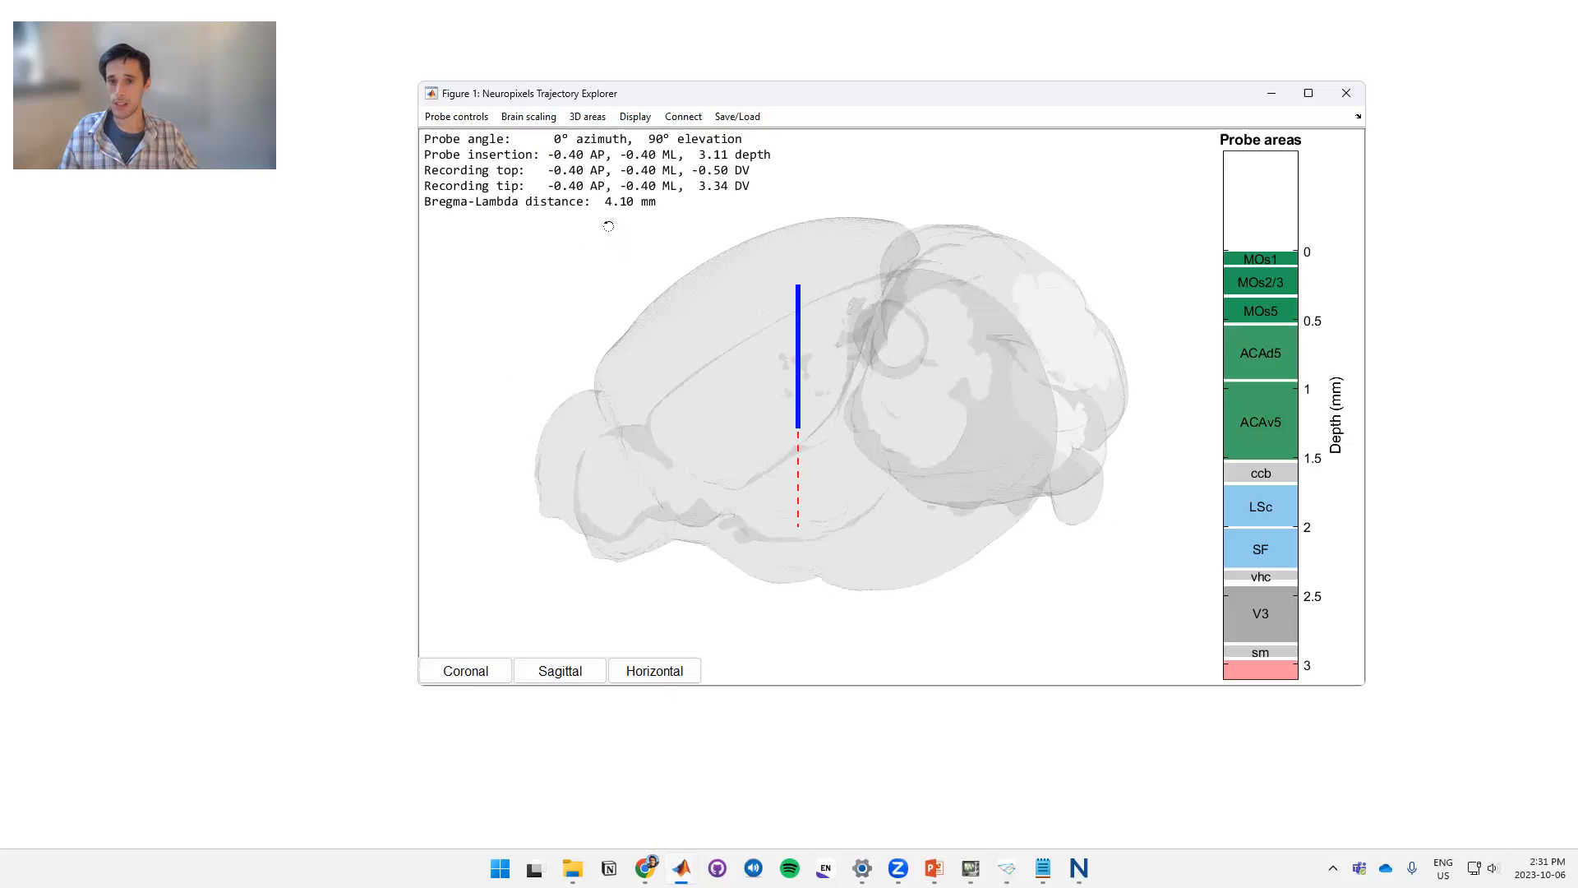
{"action": "left_click", "coordinate": [518, 116]}
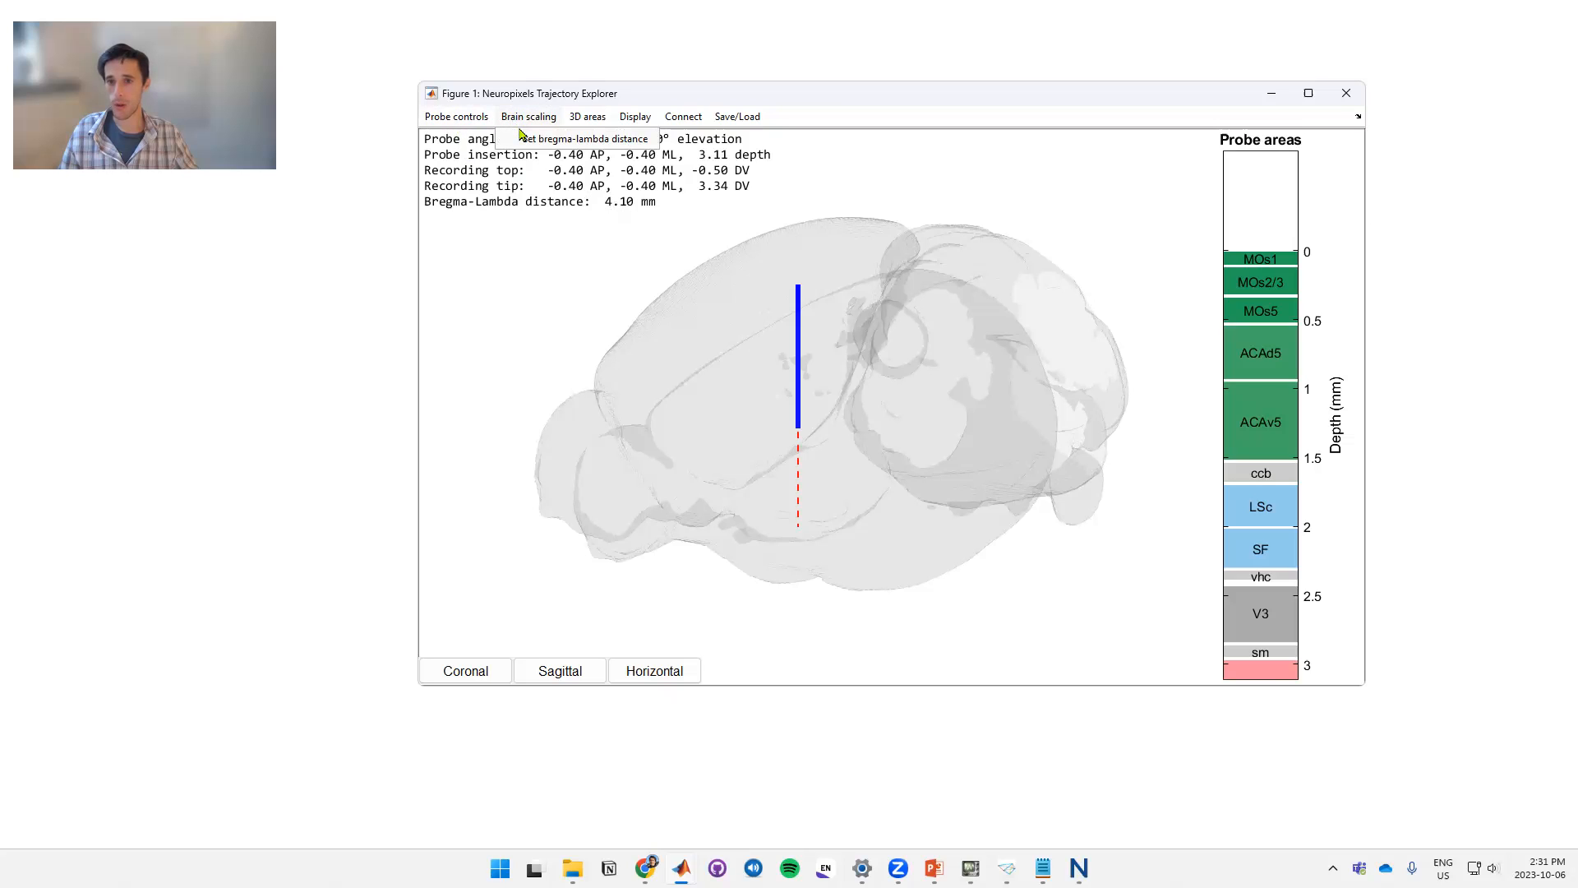
{"action": "left_click", "coordinate": [580, 139]}
{"action": "type", "text": "10"}
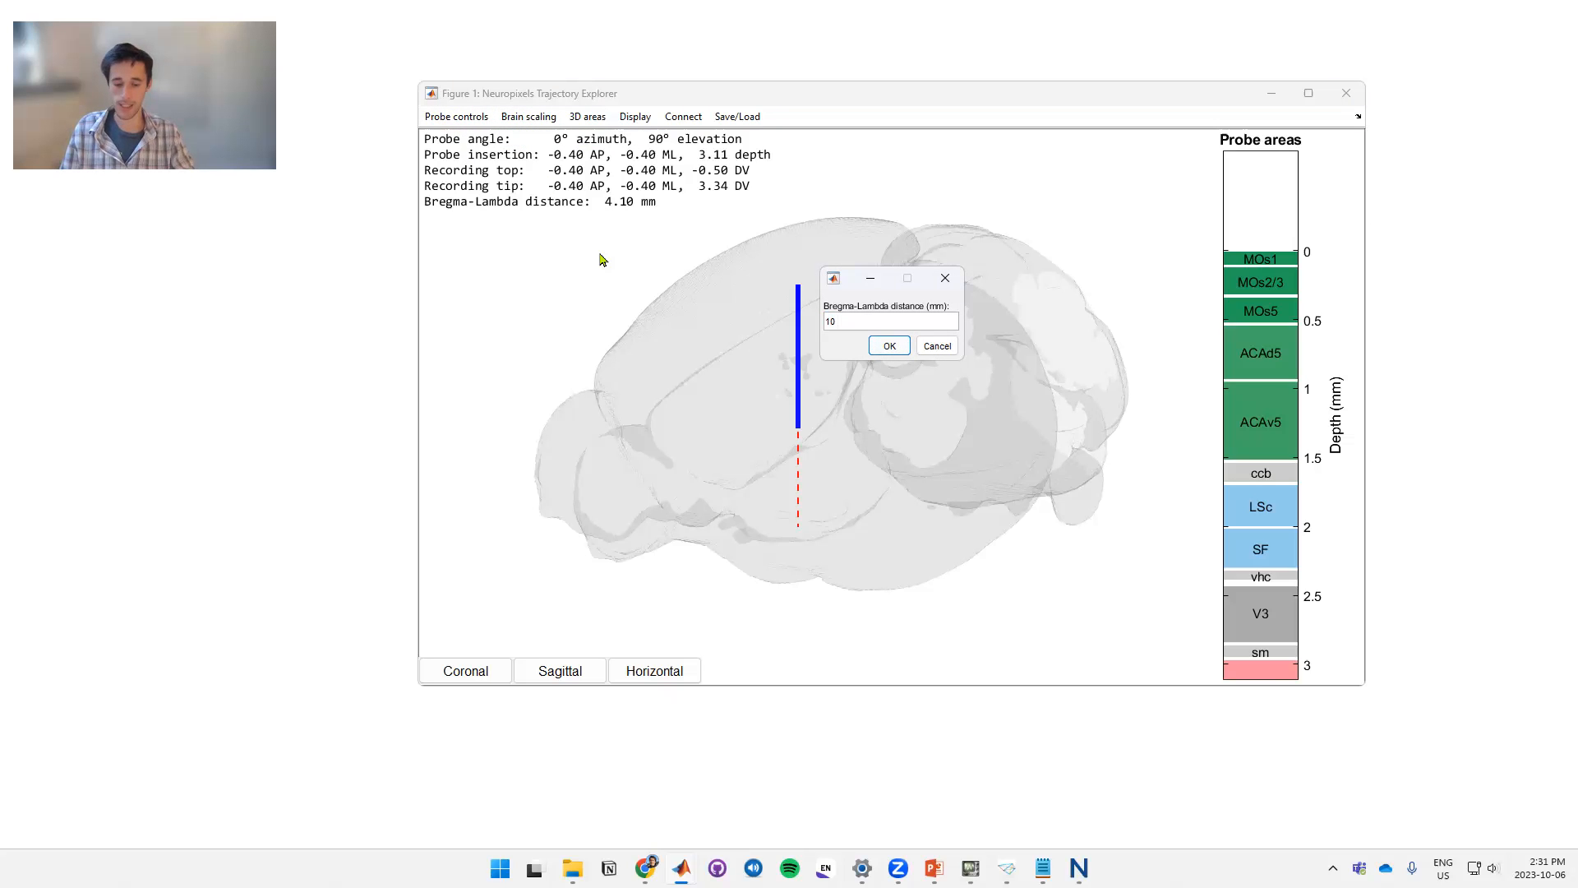
{"action": "key", "text": "Return"}
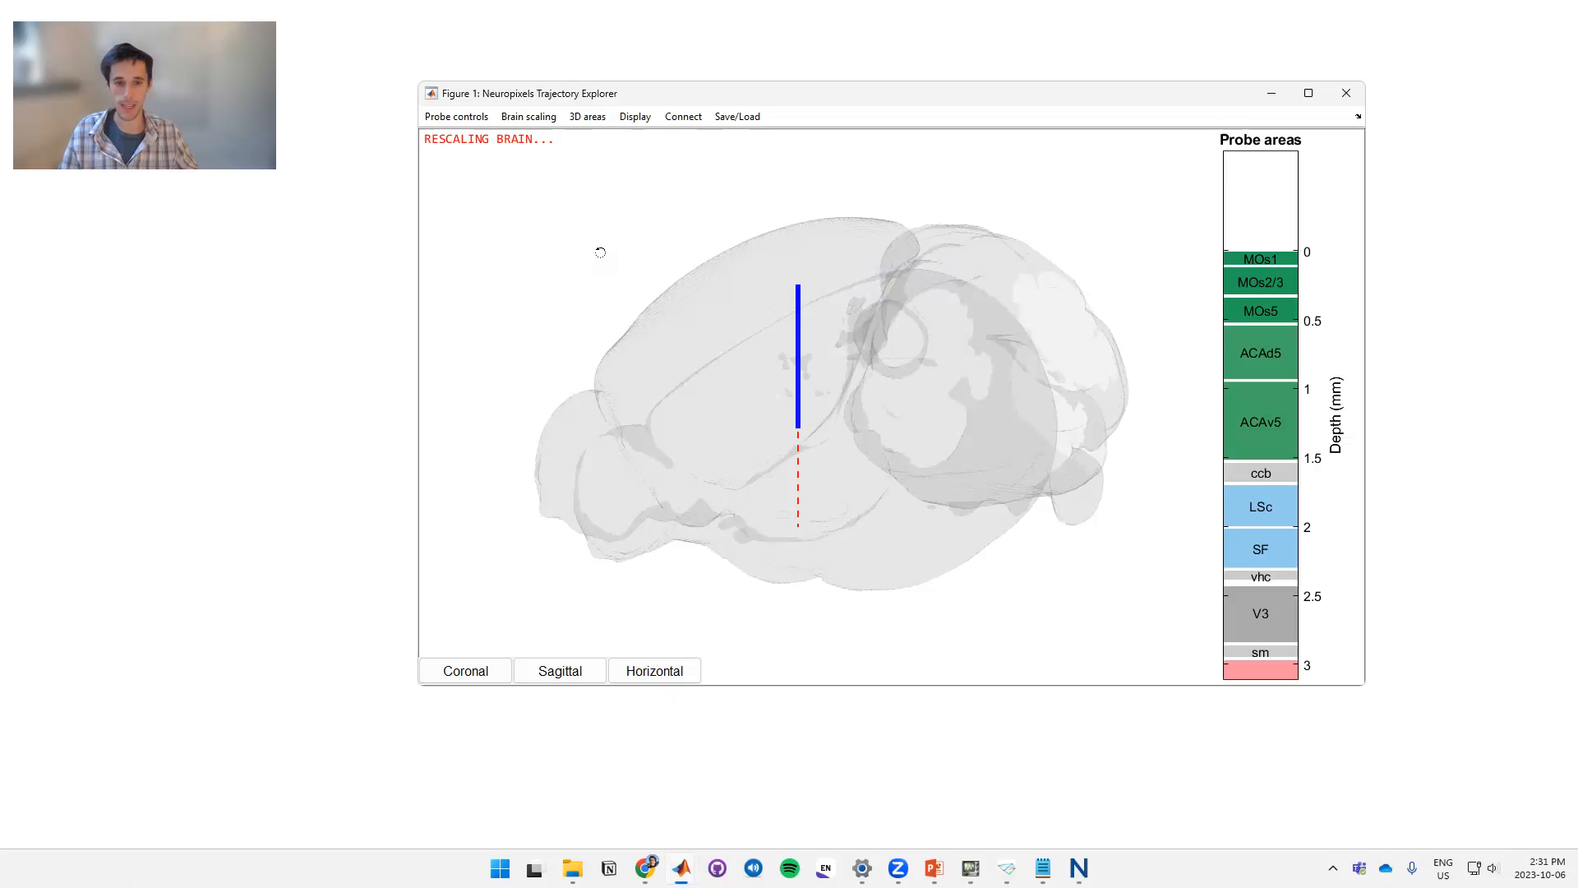
{"action": "left_click_drag", "start_coordinate": [600, 251], "coordinate": [889, 407]}
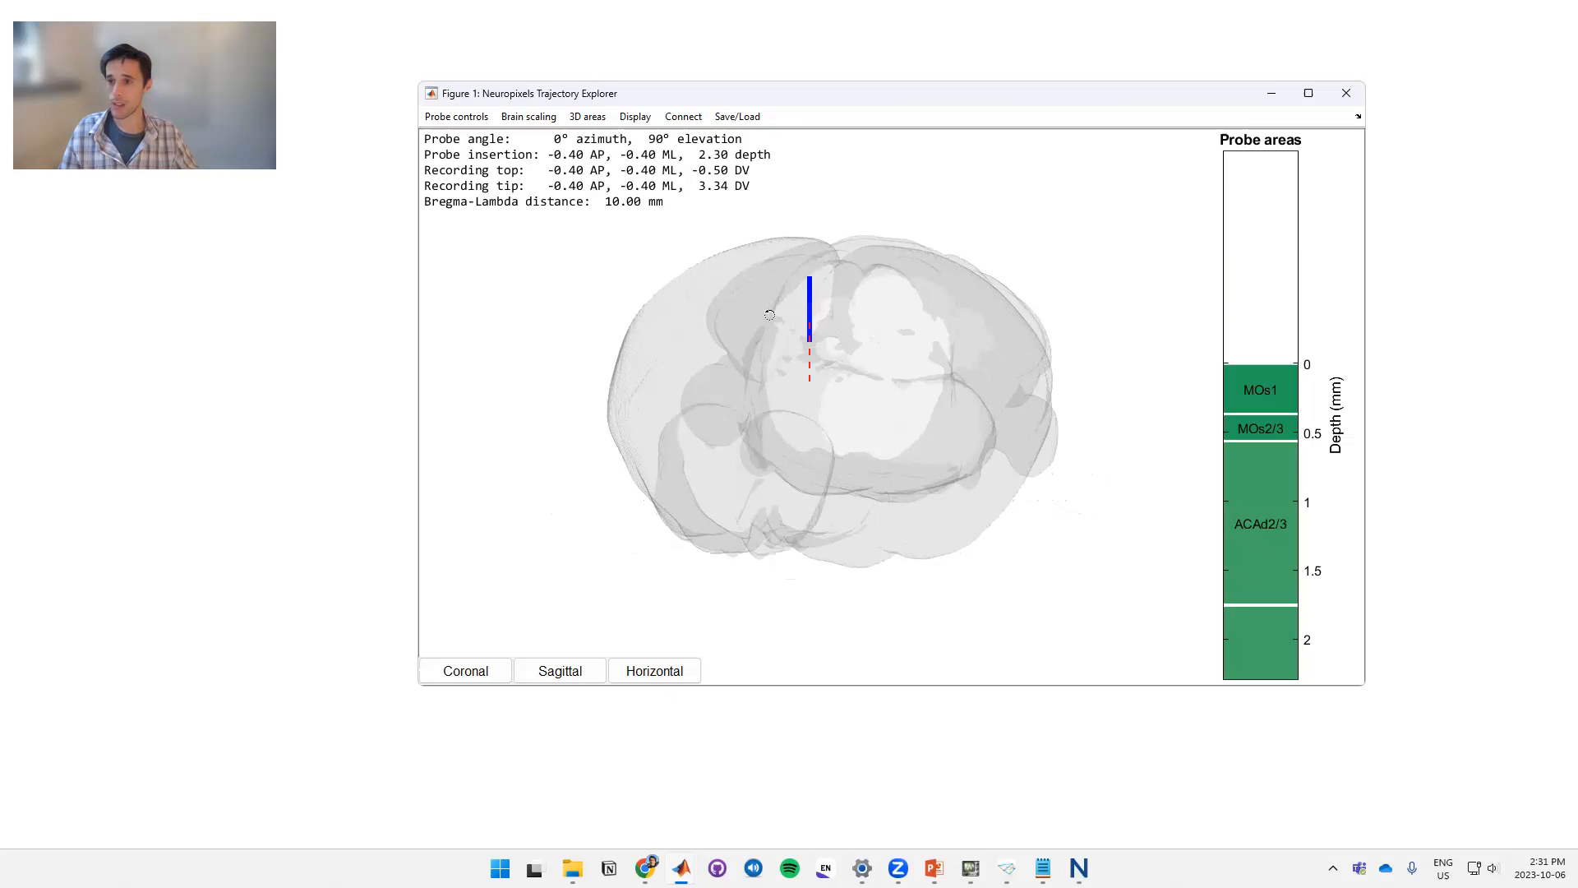
{"action": "left_click", "coordinate": [529, 117]}
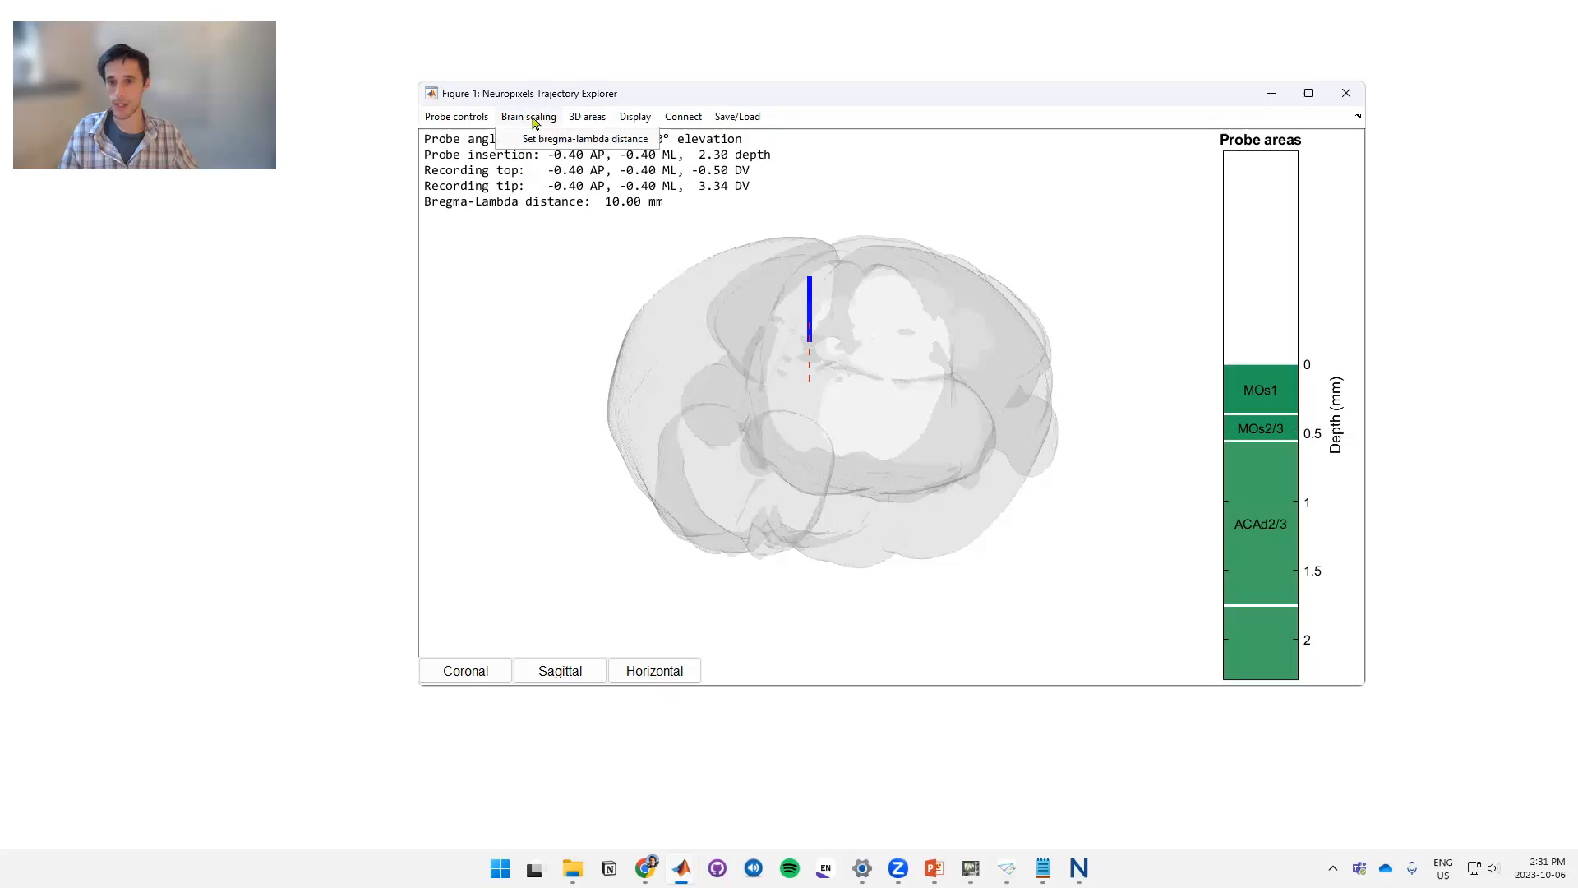
{"action": "left_click", "coordinate": [561, 138]}
{"action": "key", "text": "Return"}
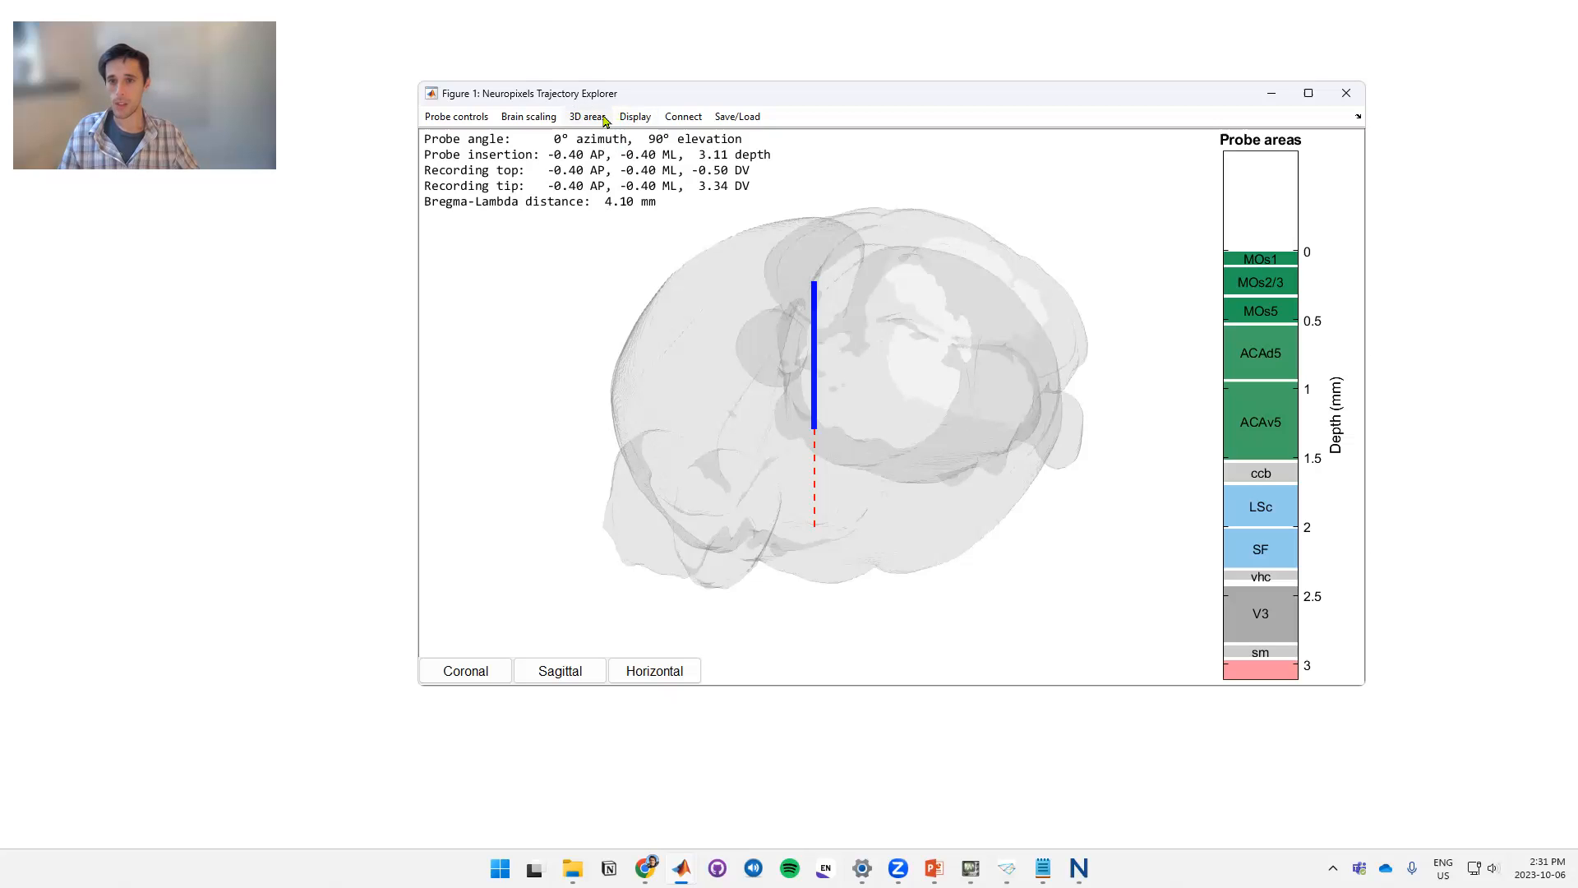
Search areas for 'primary' and plot the Primary visual area as a 3D region
{"action": "left_click", "coordinate": [588, 116]}
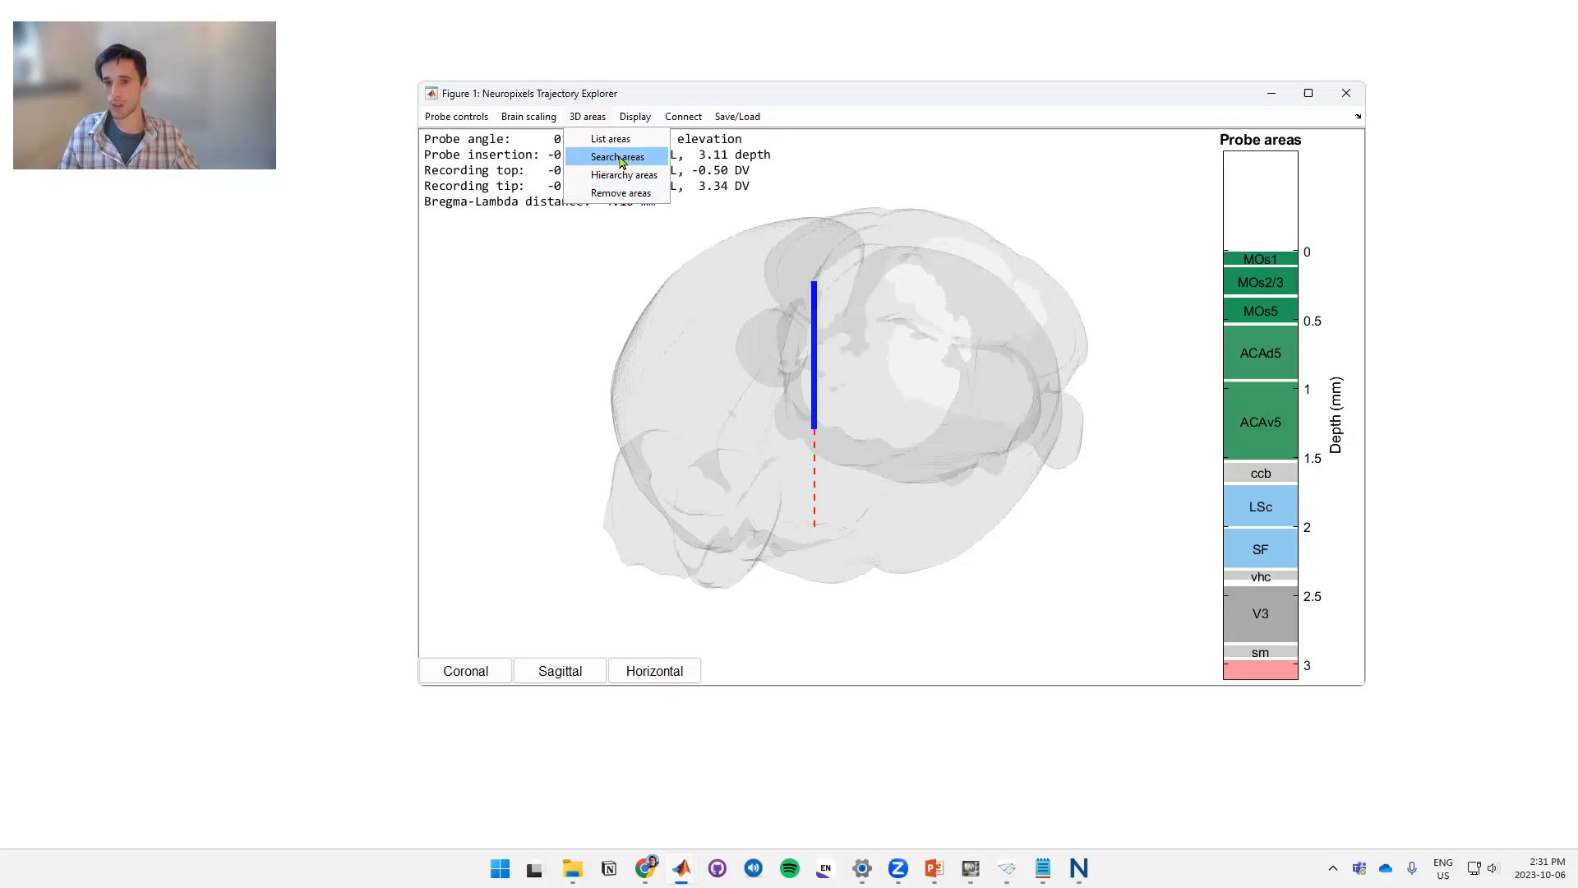
{"action": "left_click", "coordinate": [620, 158]}
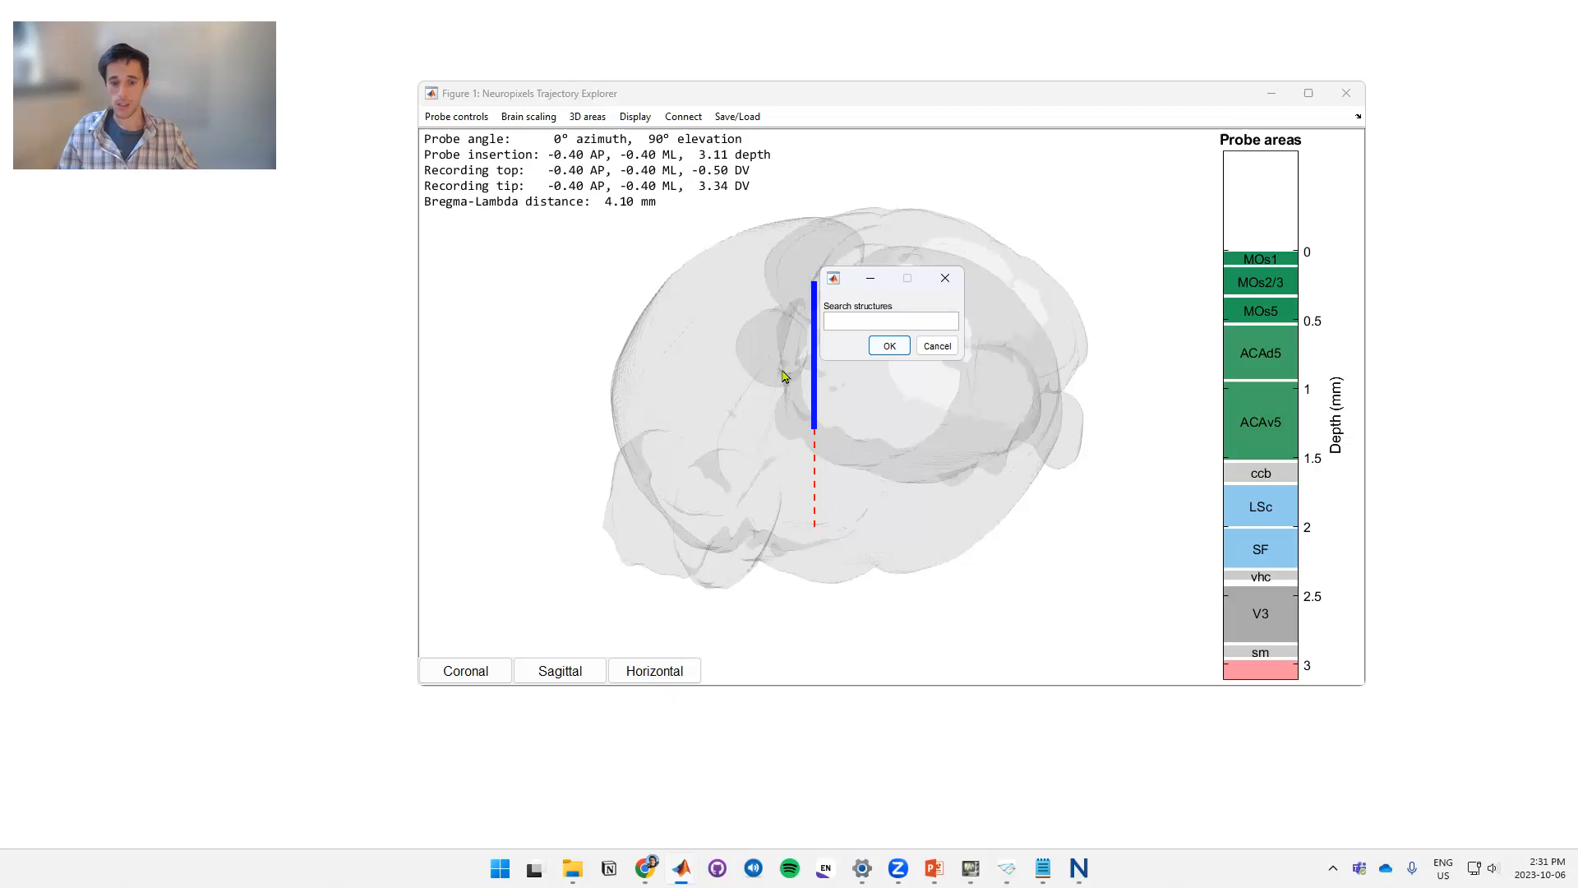
{"action": "type", "text": "primary visual"}
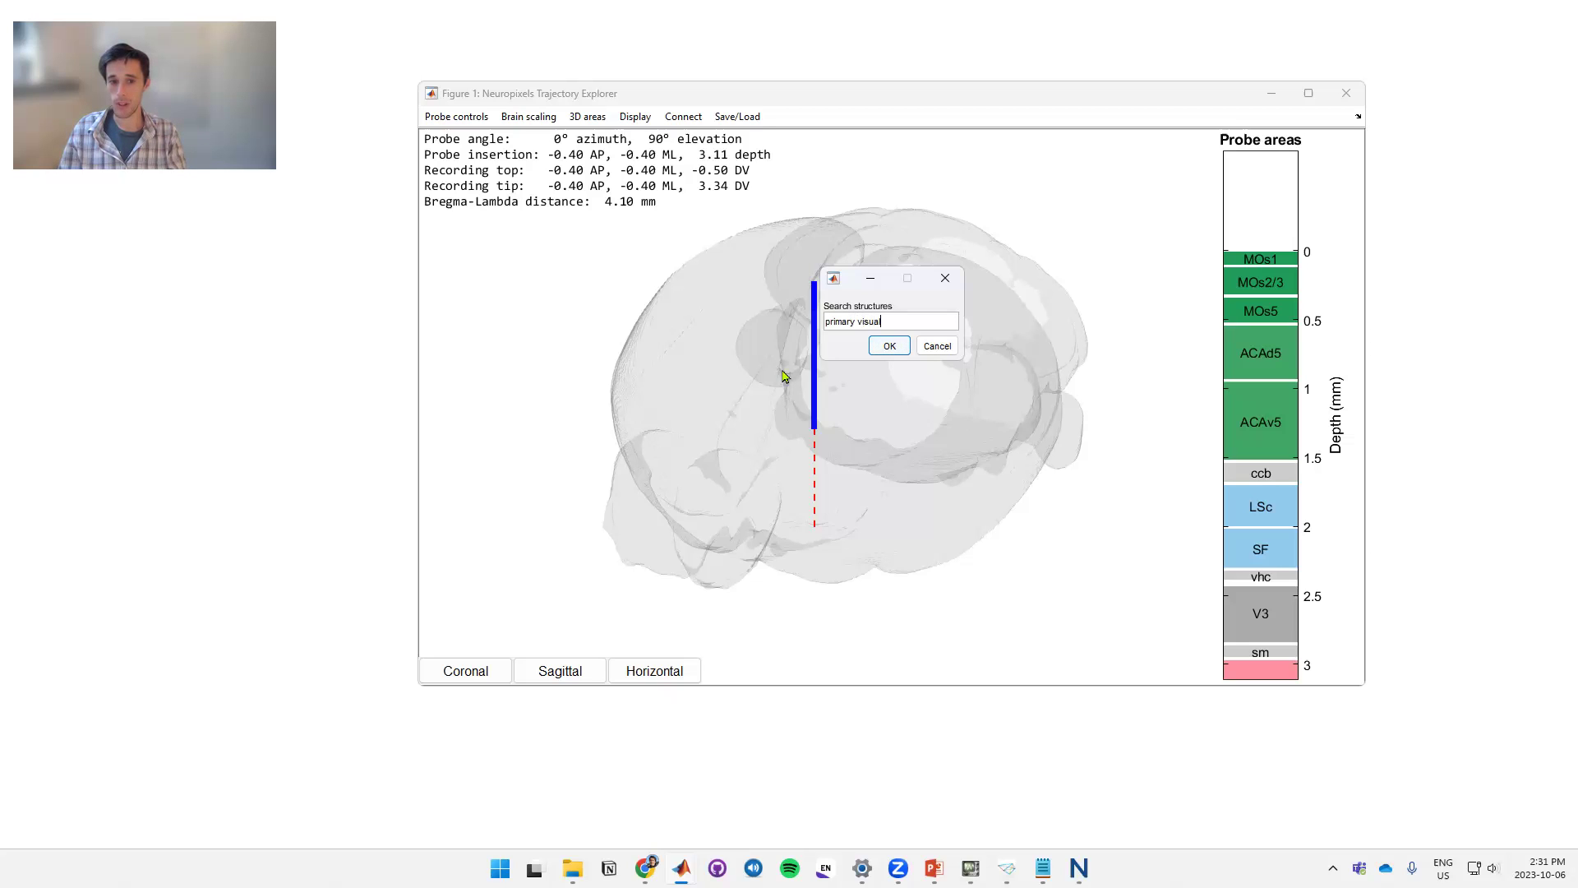
{"action": "key", "text": "Return"}
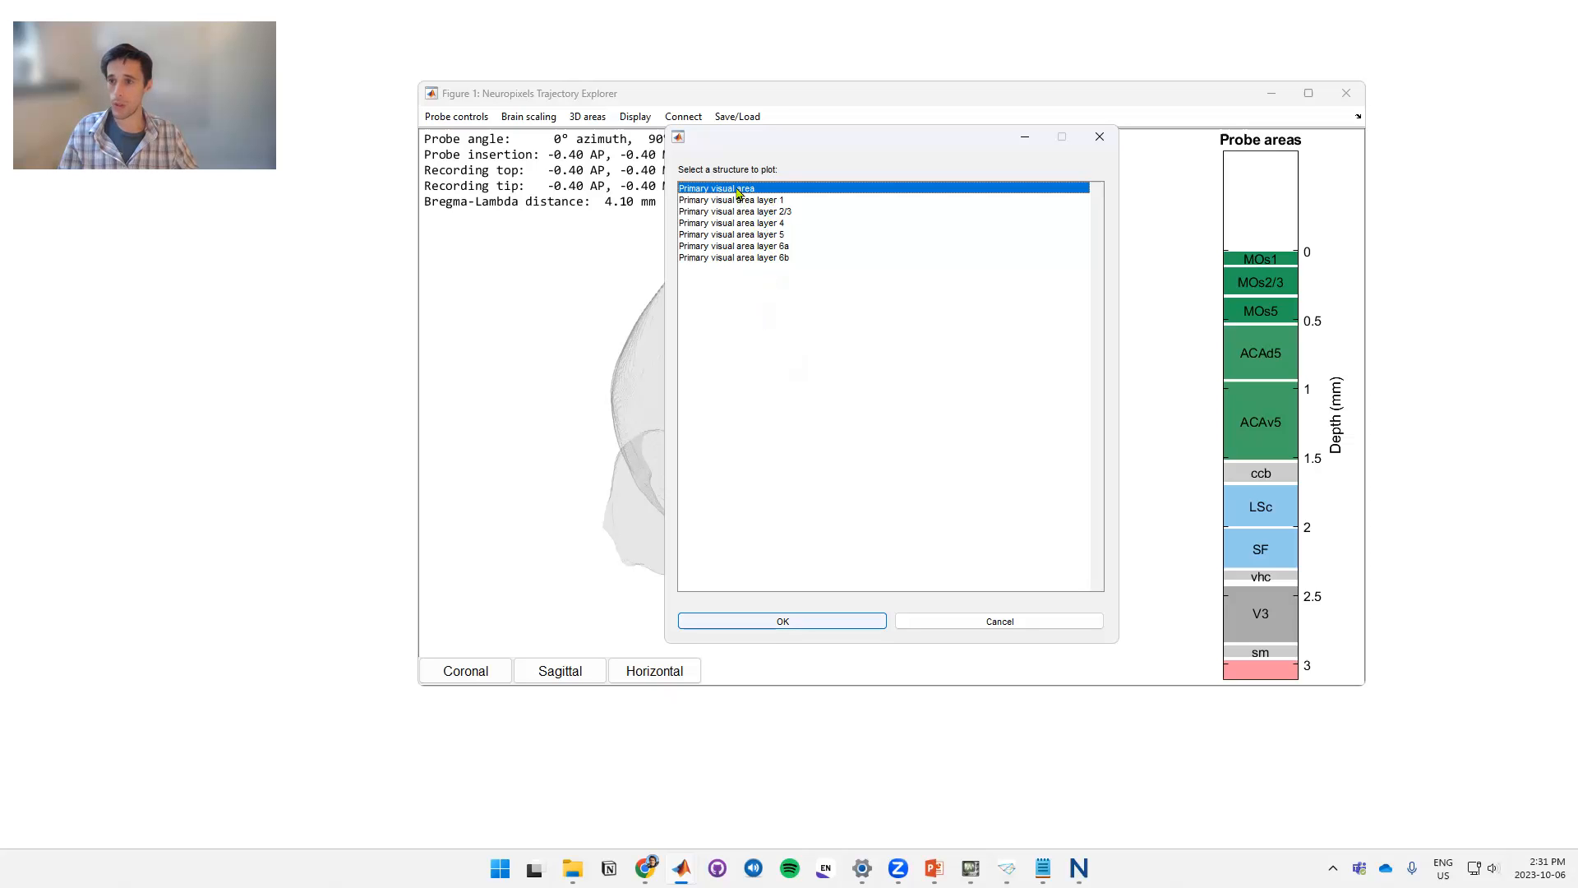
{"action": "left_click", "coordinate": [783, 623]}
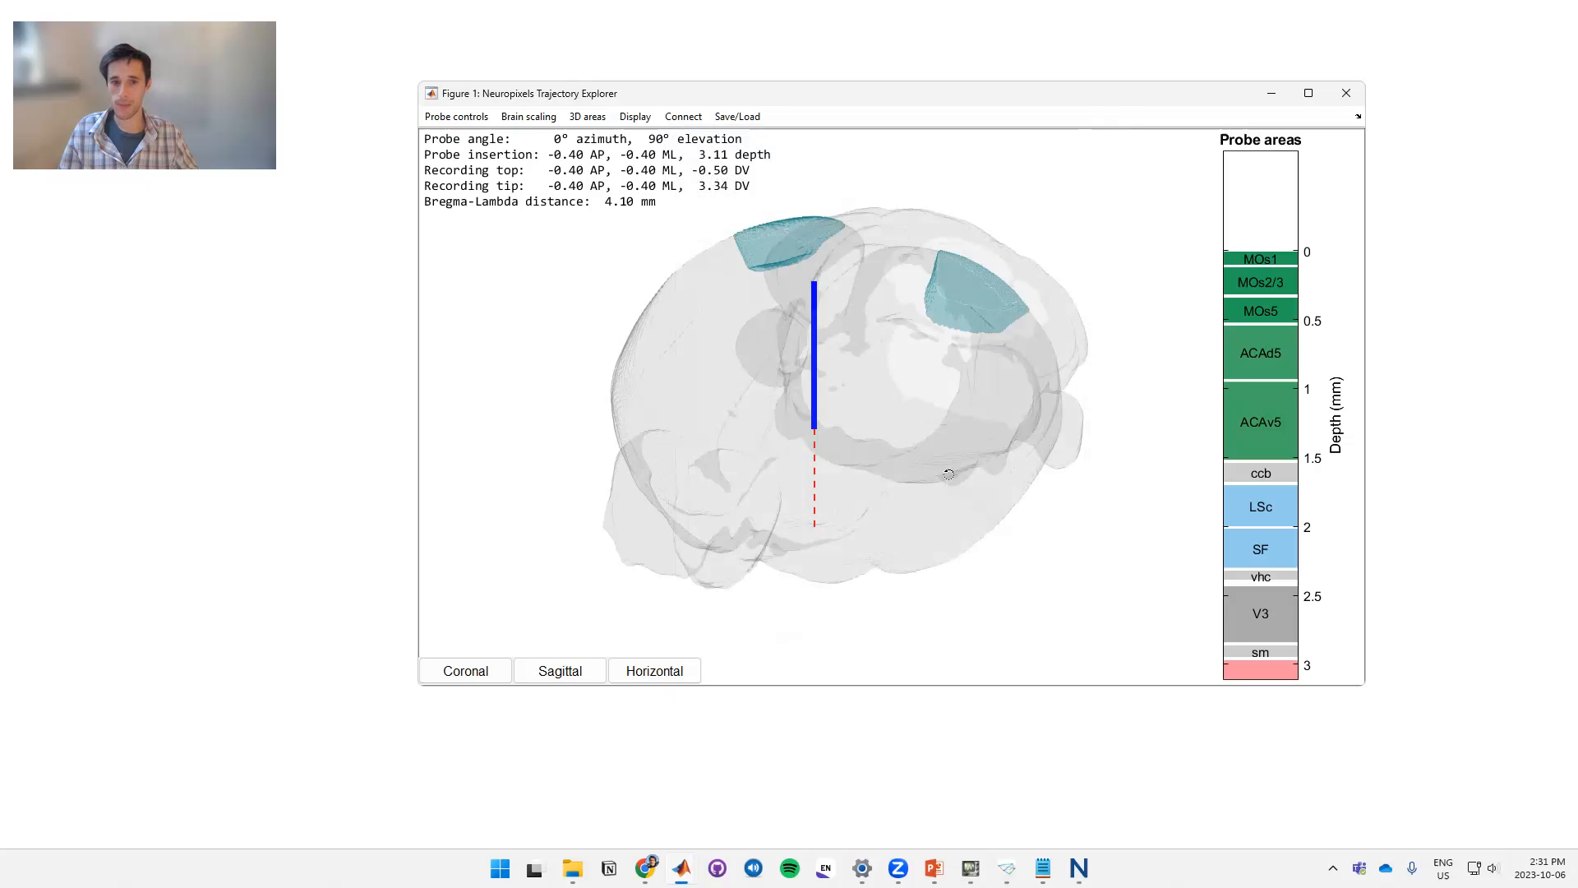
{"action": "mouse_move", "coordinate": [781, 621]}
{"action": "left_mouse_down"}
{"action": "mouse_move", "coordinate": [730, 507]}
{"action": "mouse_move", "coordinate": [940, 380]}
{"action": "left_mouse_up"}
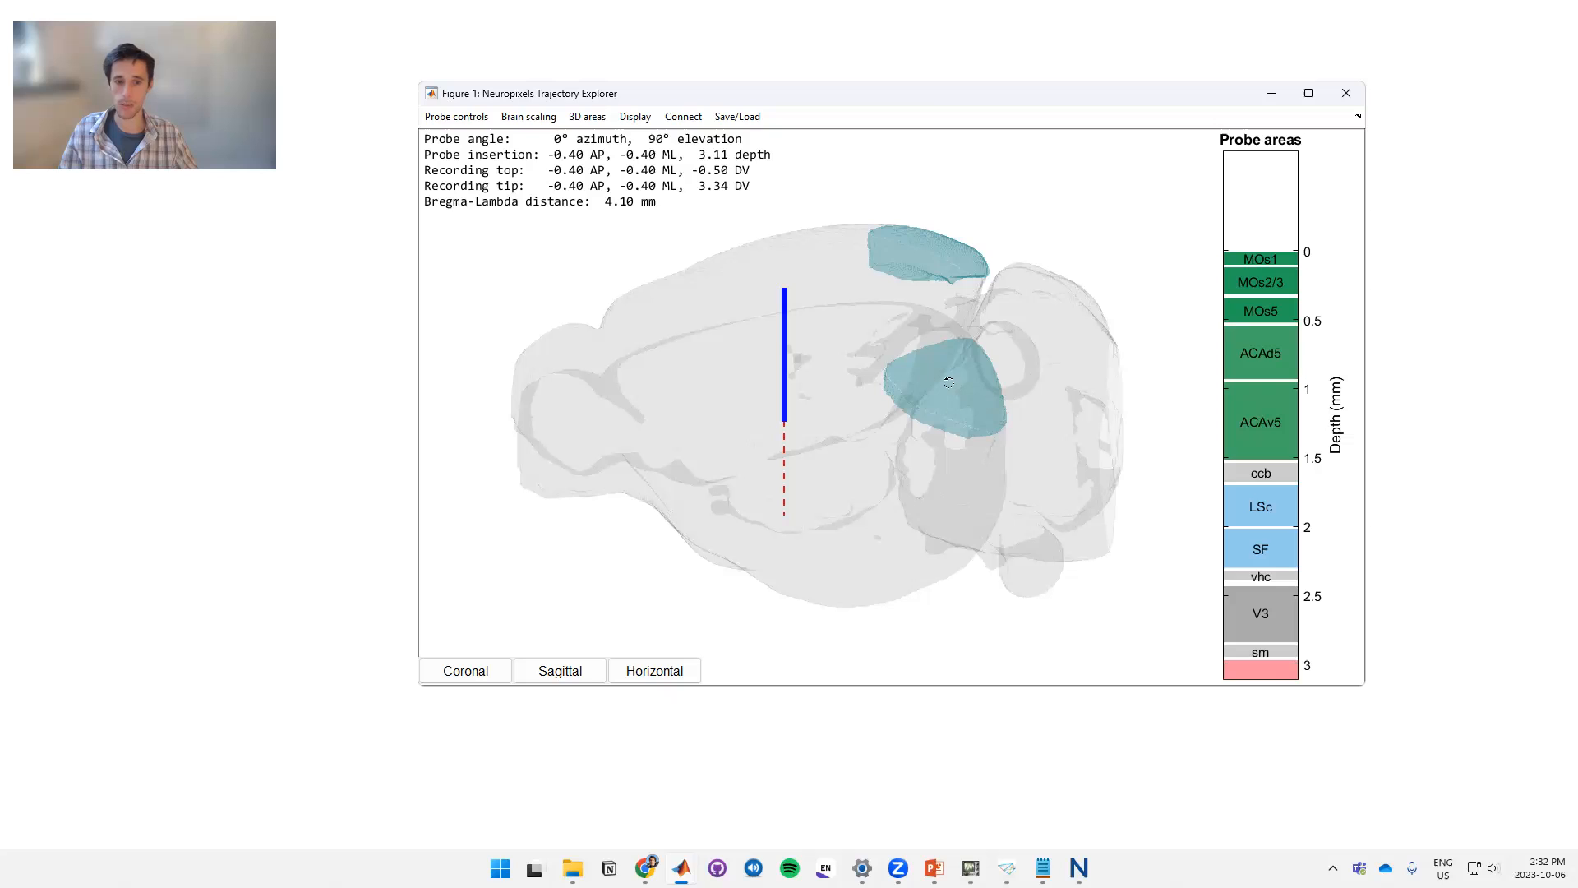
{"action": "left_click_drag", "start_coordinate": [765, 469], "coordinate": [696, 309]}
Search 'lateral gen' and plot the Dorsal part of the lateral geniculate complex in 3D
{"action": "left_click", "coordinate": [587, 116]}
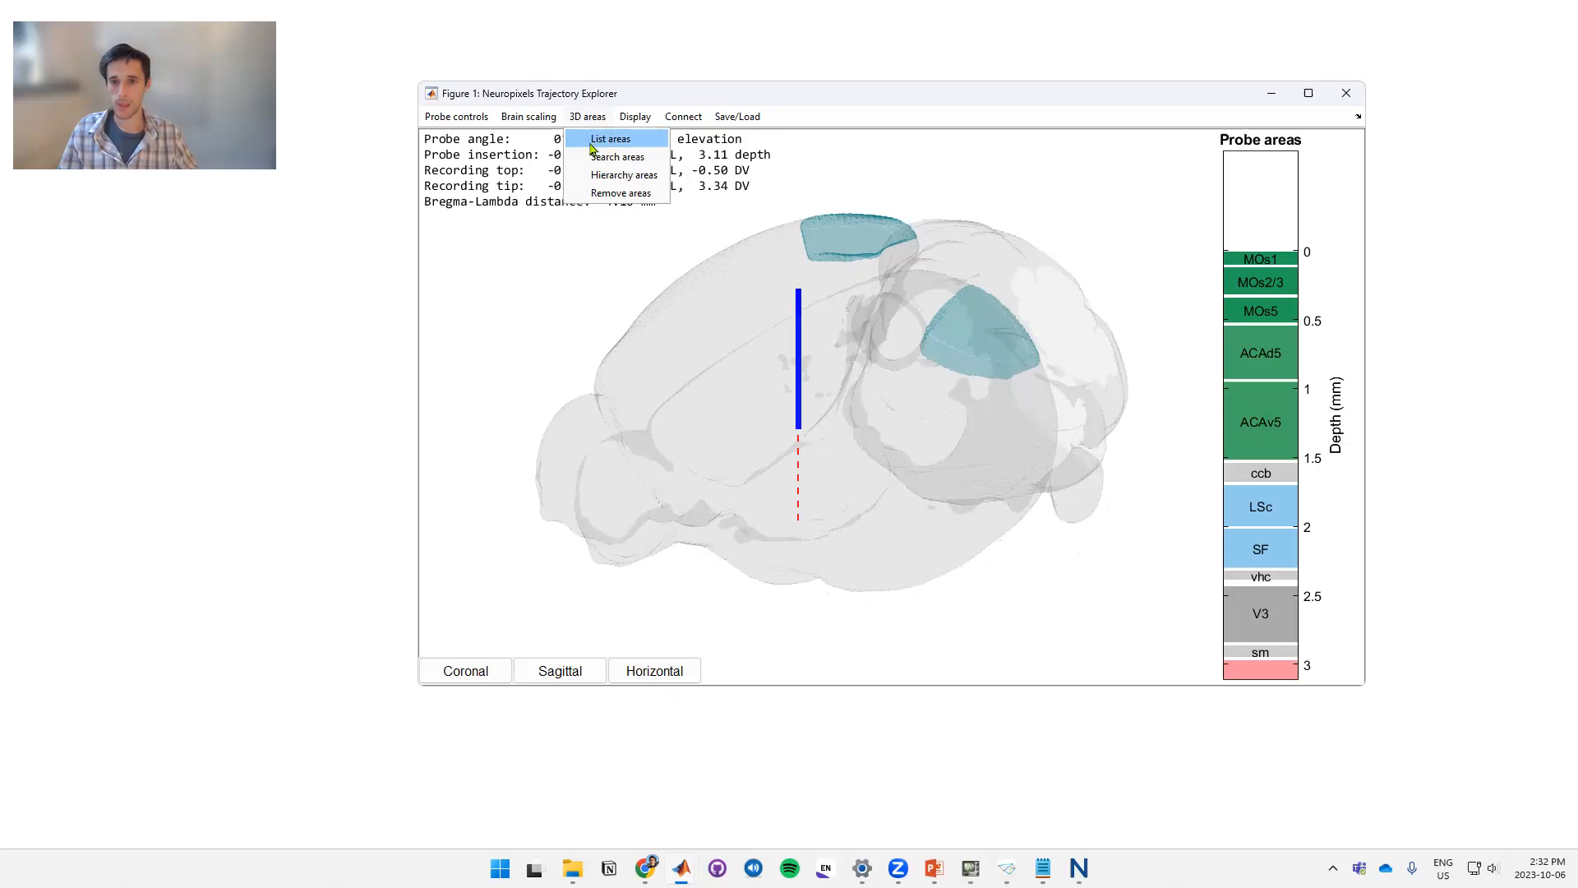
{"action": "left_click", "coordinate": [615, 156]}
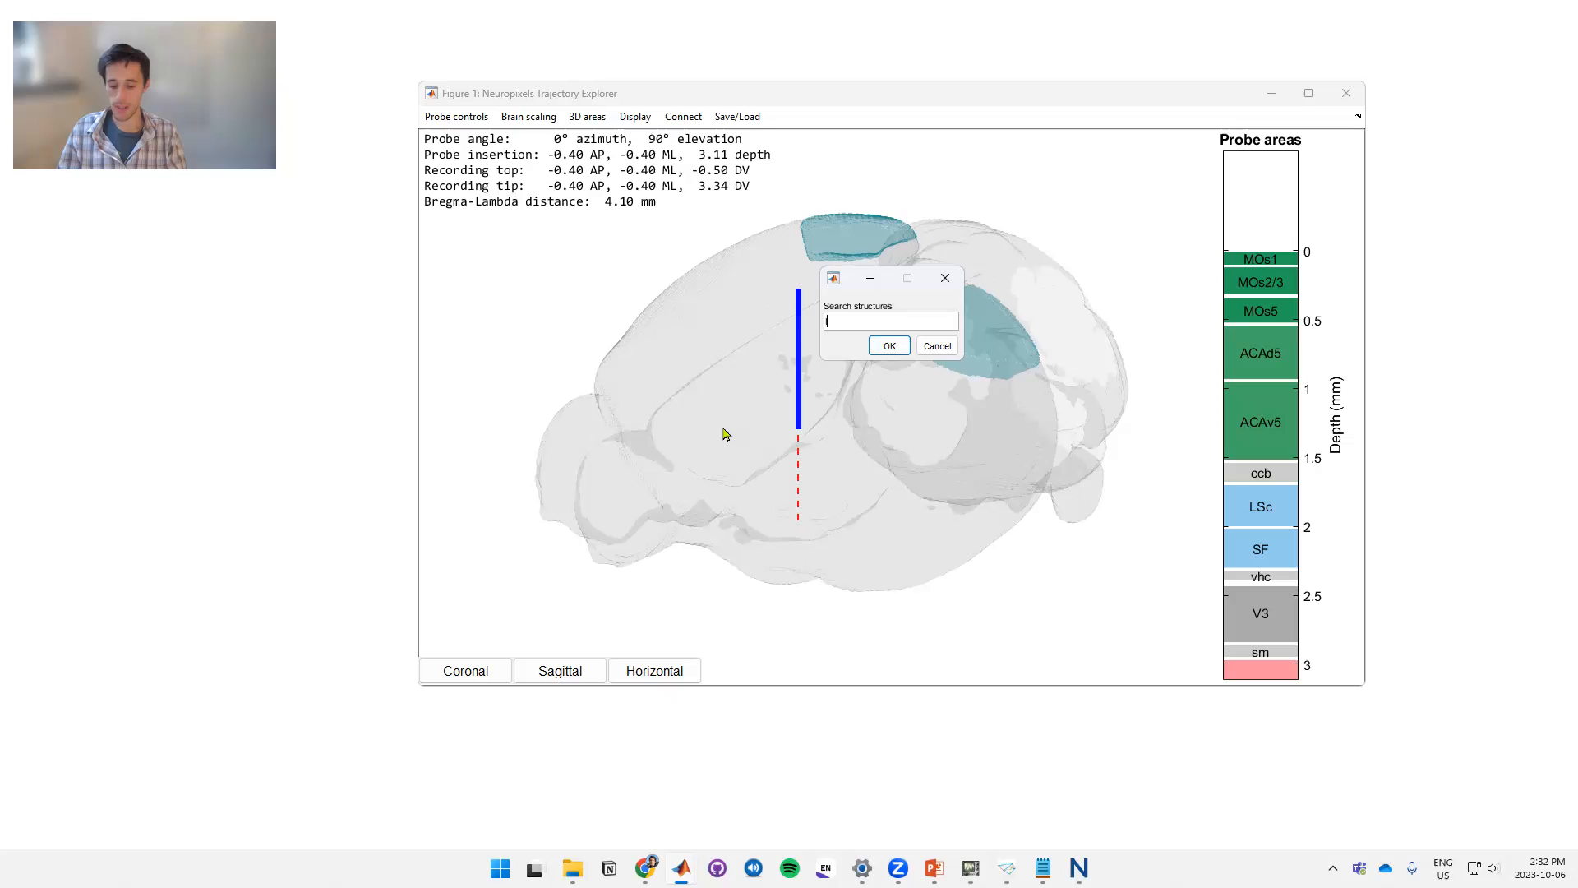
{"action": "type", "text": "lateral gen"}
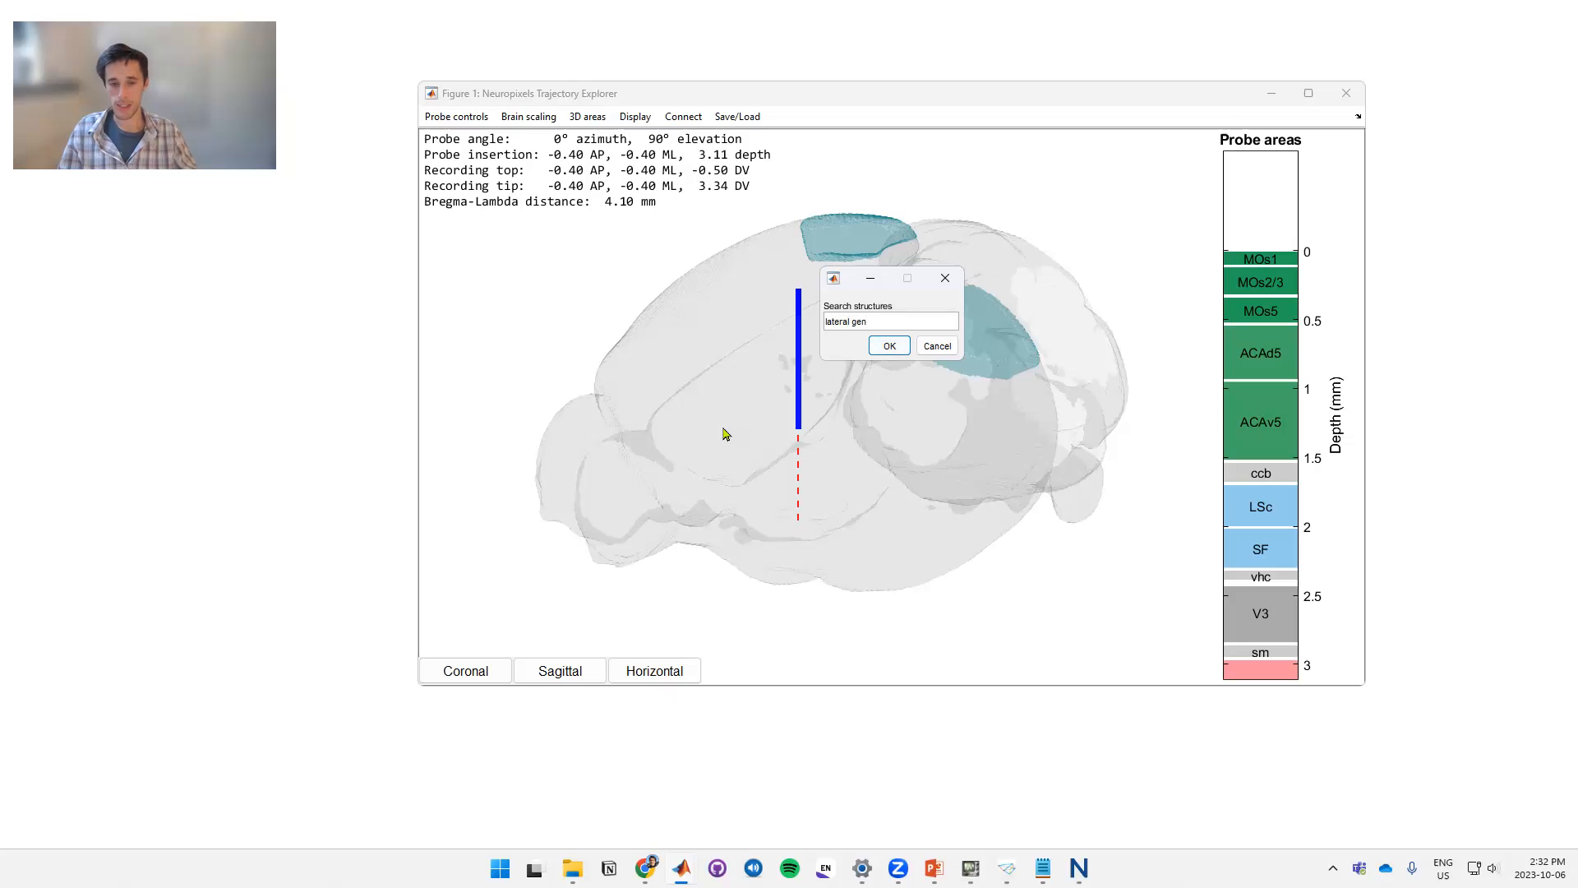
{"action": "left_click", "coordinate": [888, 345]}
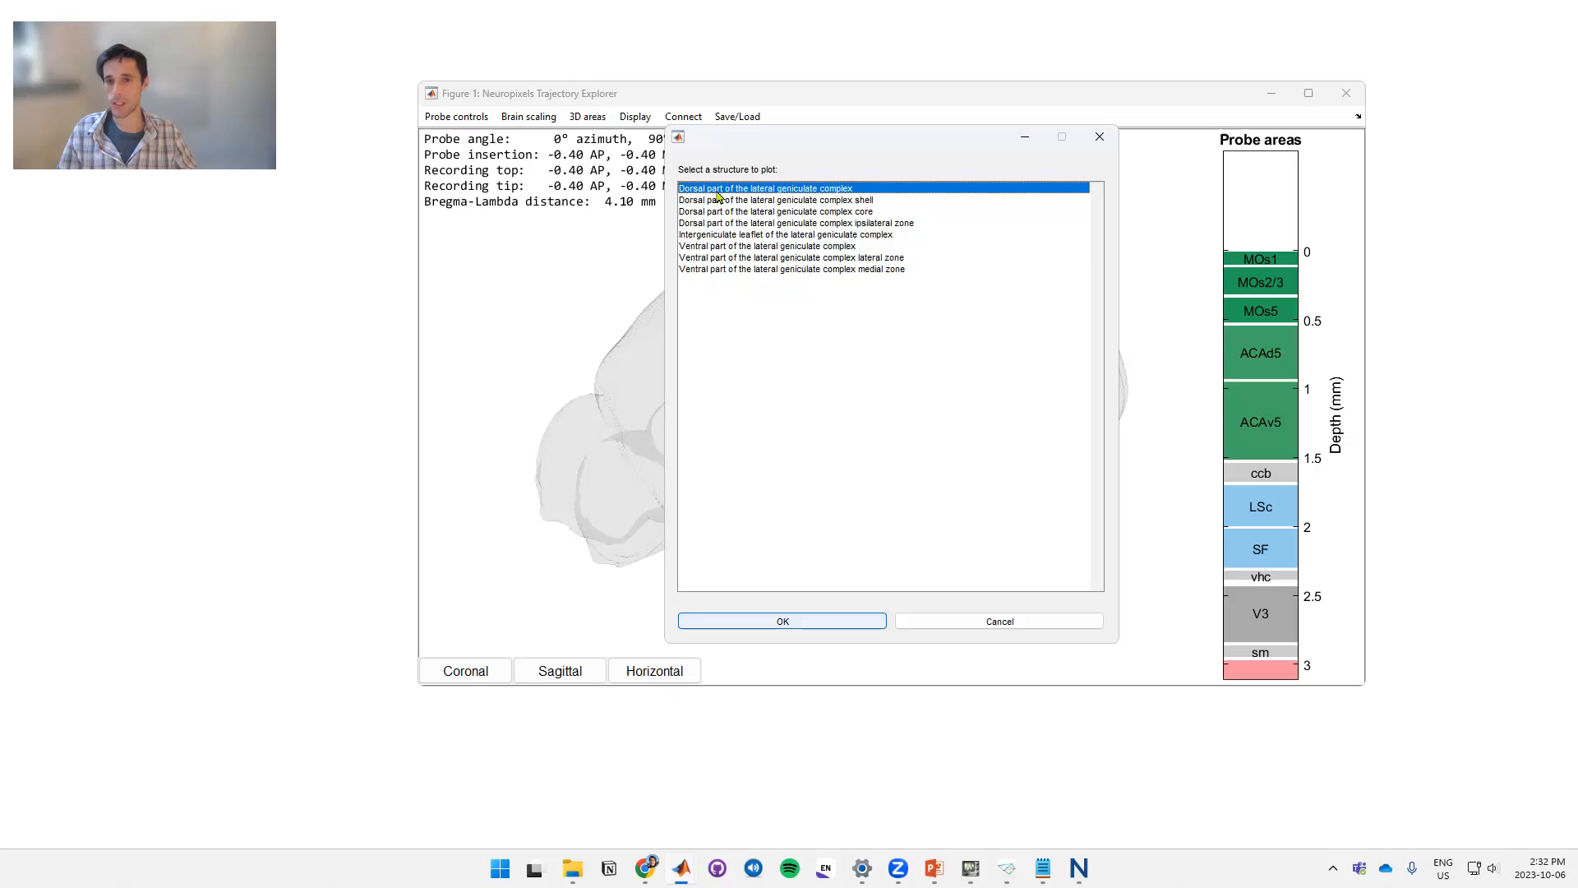
{"action": "left_click", "coordinate": [782, 620]}
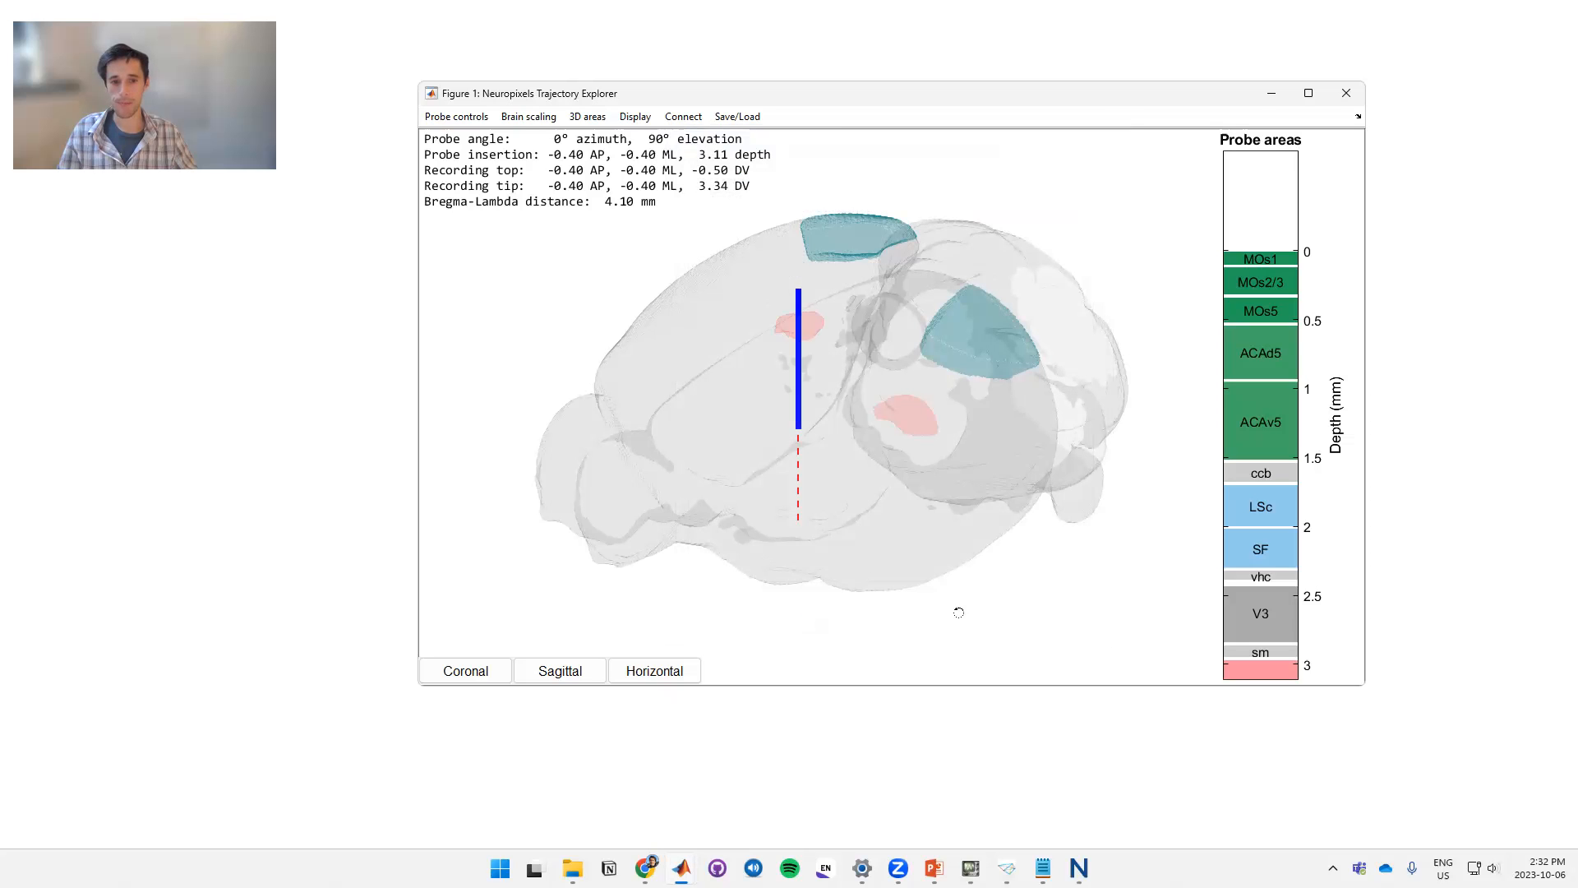
{"action": "left_click_drag", "start_coordinate": [841, 424], "coordinate": [829, 571]}
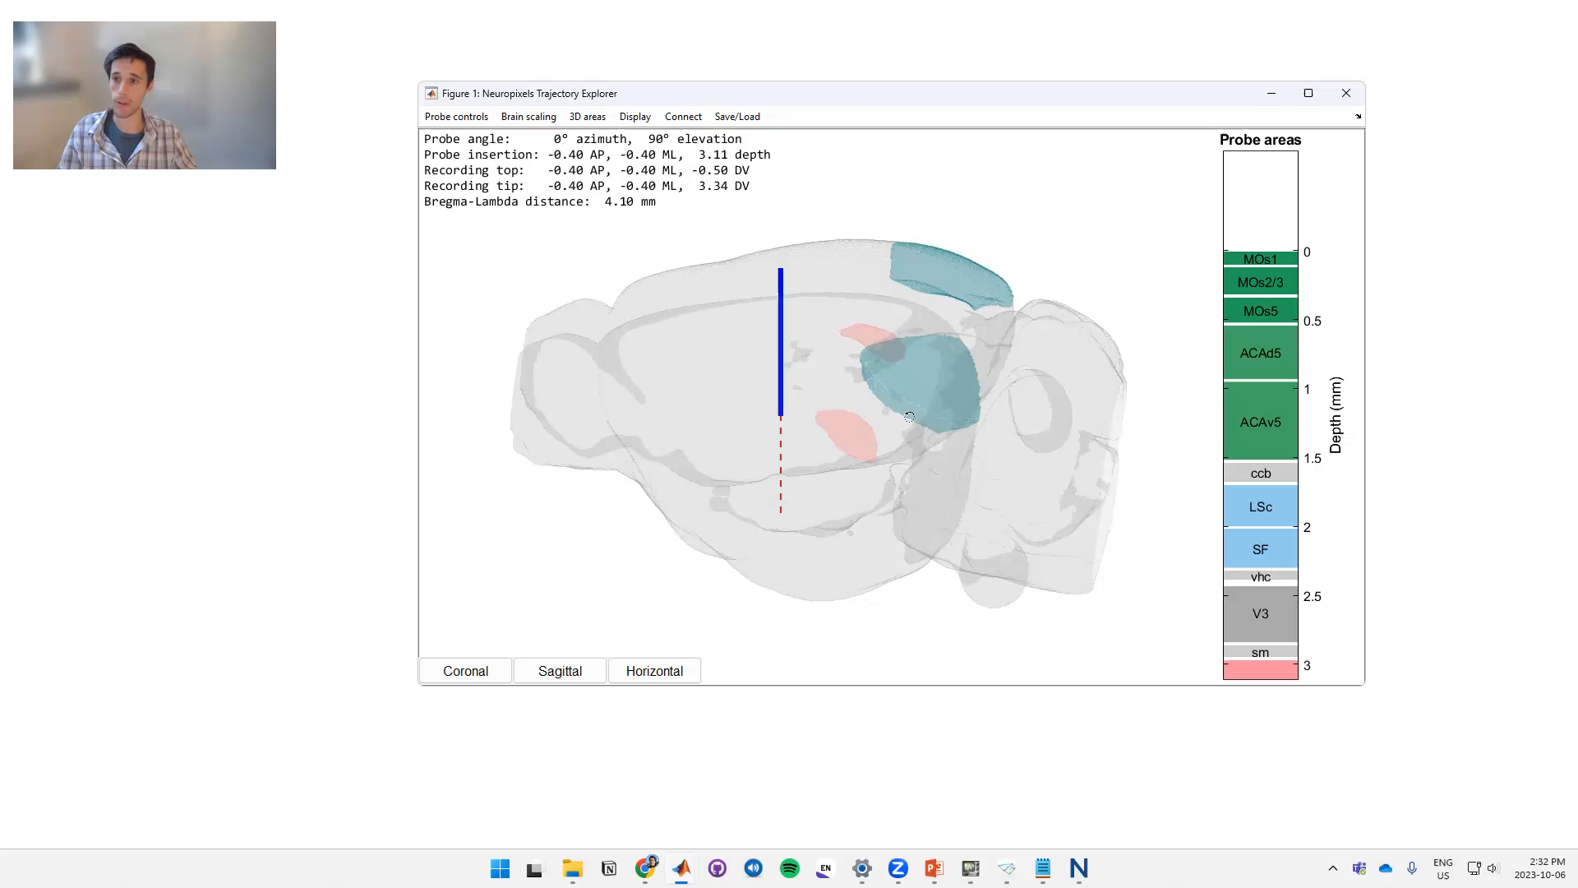
{"action": "left_click_drag", "start_coordinate": [842, 425], "coordinate": [701, 288]}
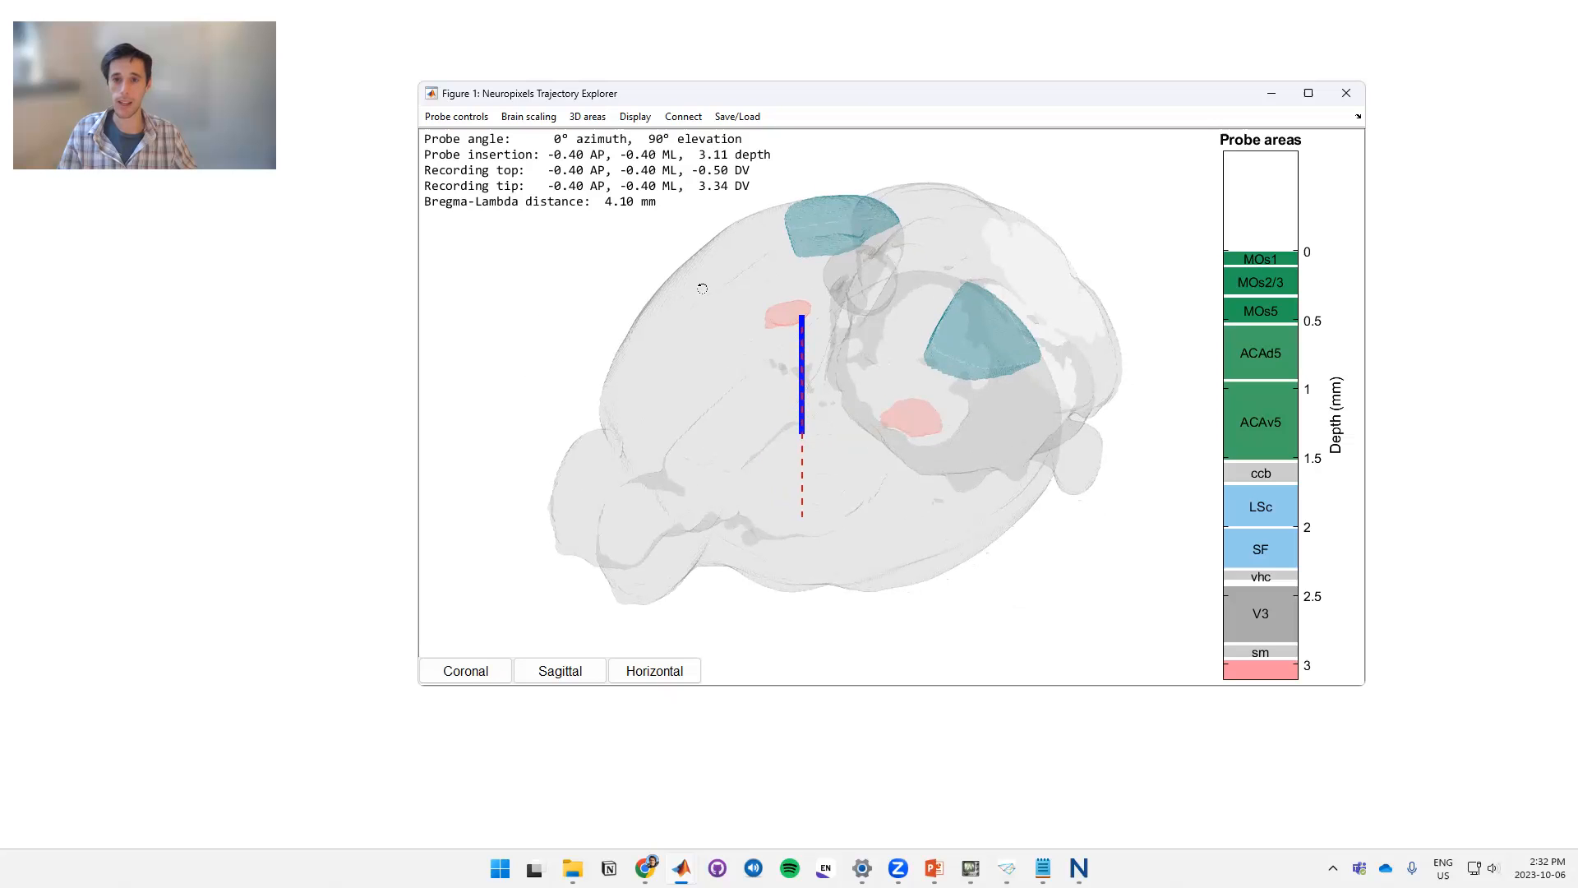
{"action": "left_click", "coordinate": [634, 116]}
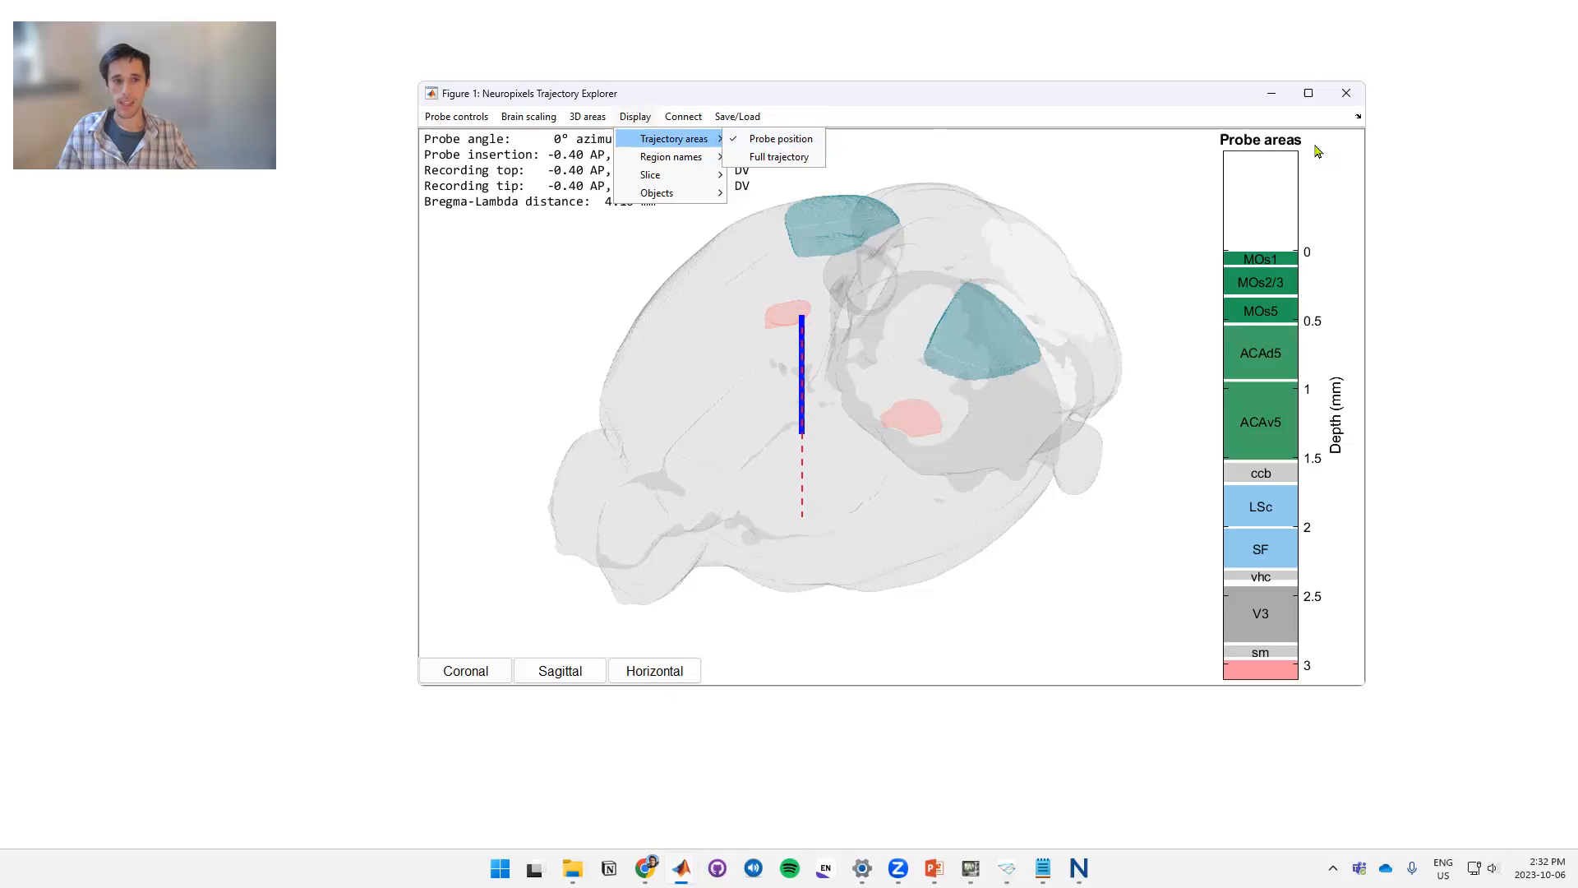
{"action": "mouse_move", "coordinate": [674, 138]}
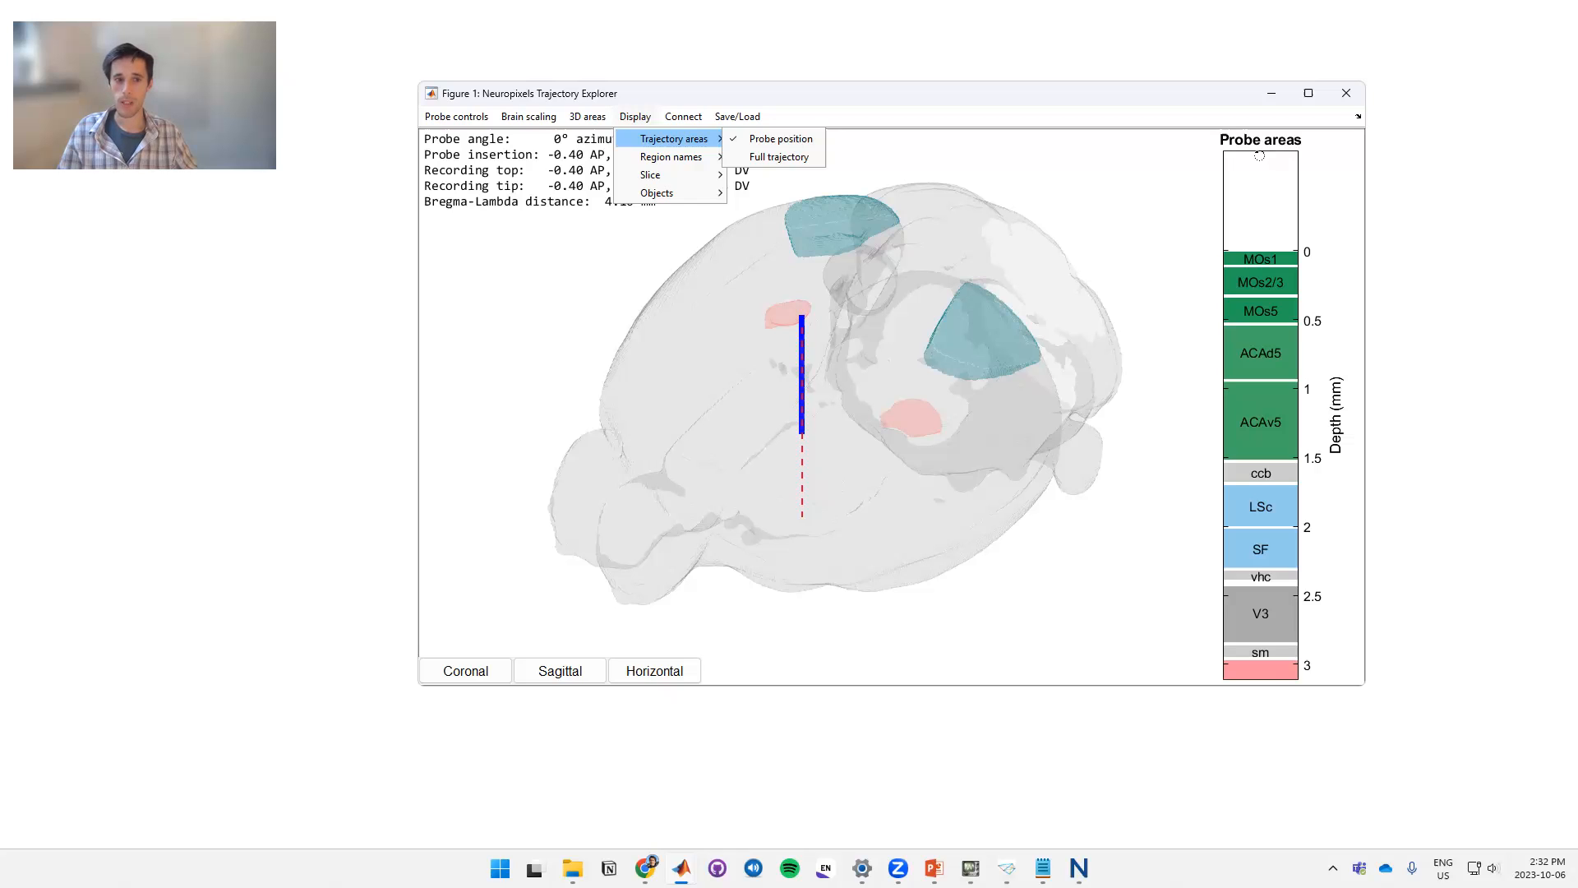
List areas along the full trajectory, push the probe to about 4.3 mm, then withdraw to 3.21 mm
{"action": "left_click", "coordinate": [777, 157]}
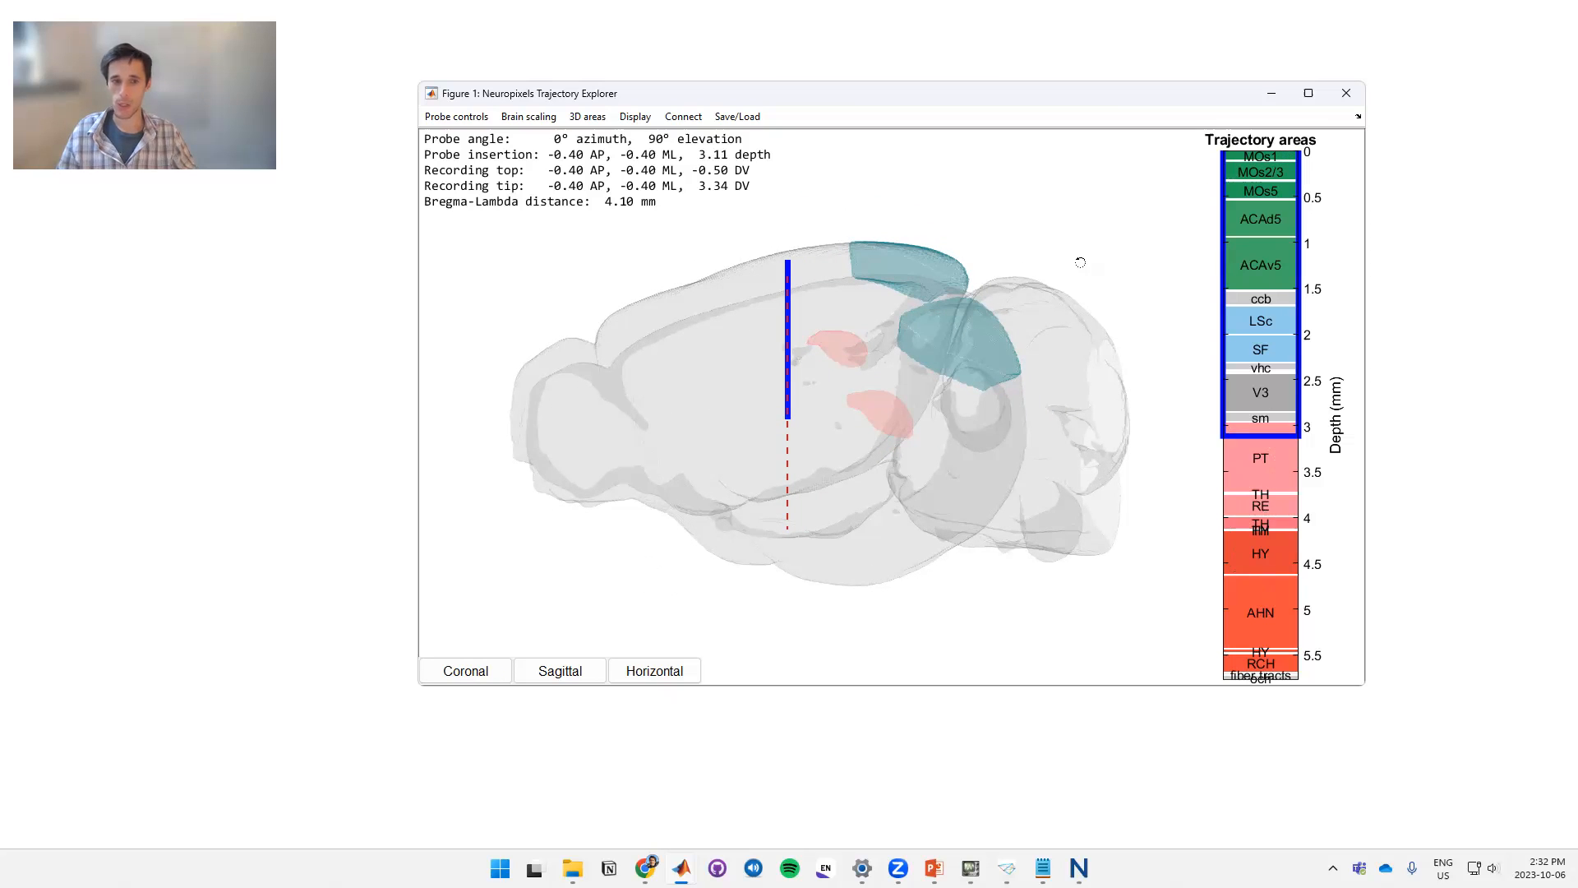
{"action": "key", "text": "Down"}
{"action": "key", "text": "Down"}
{"action": "key", "text": "Down"}
{"action": "key", "text": "Down"}
{"action": "key", "text": "Down"}
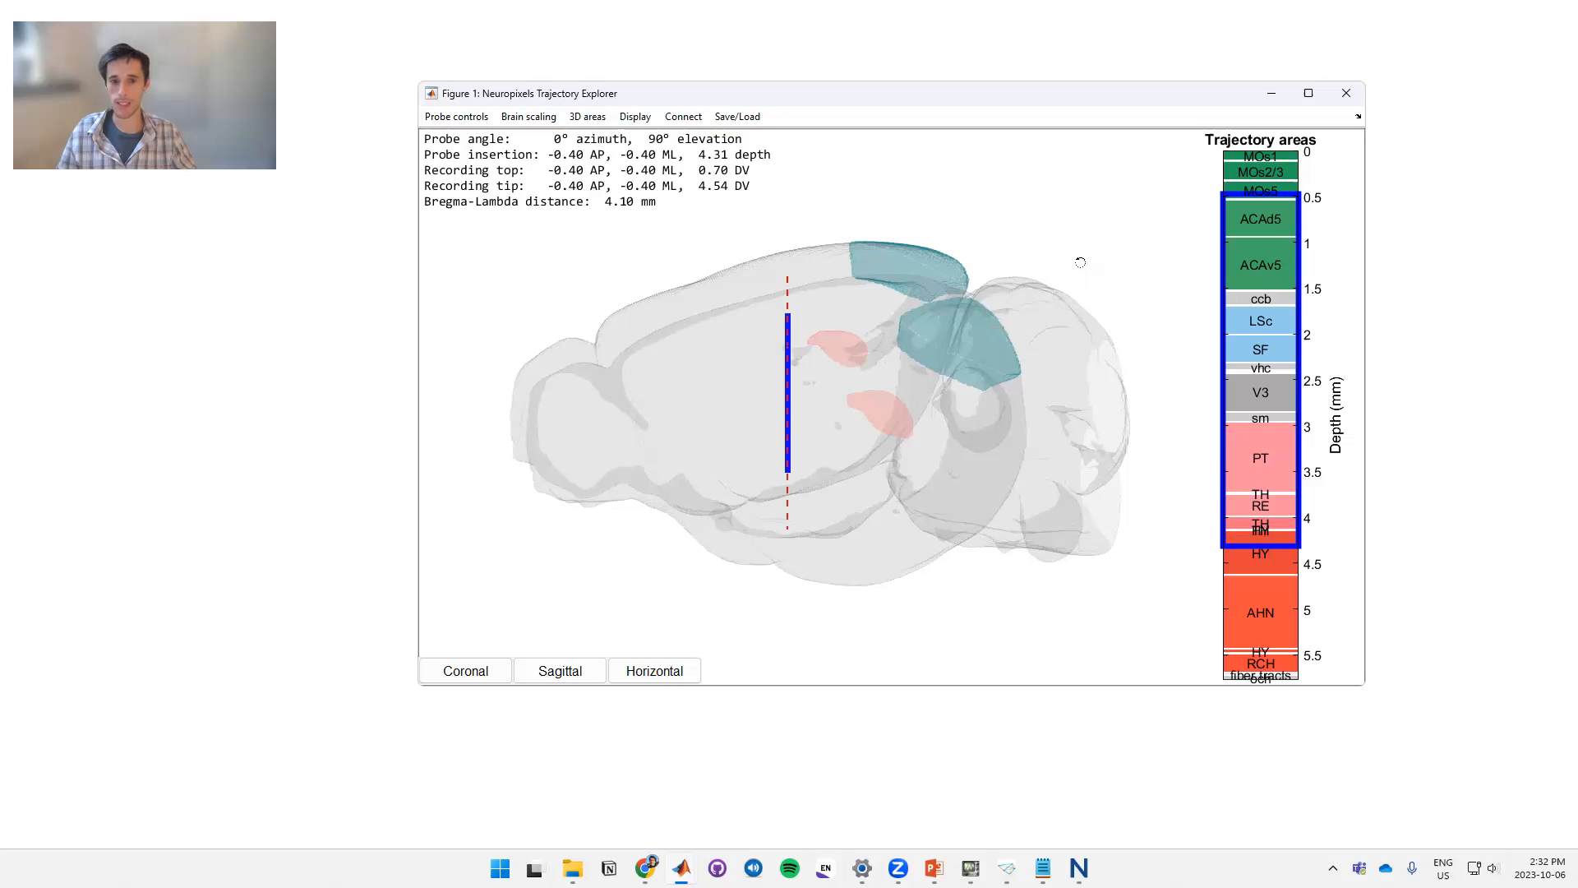
{"action": "key", "text": "Down"}
{"action": "key", "text": "Down"}
{"action": "key", "text": "Down"}
{"action": "key", "text": "Down"}
{"action": "key", "text": "Down"}
{"action": "key", "text": "Up"}
{"action": "key", "text": "Up"}
{"action": "key", "text": "Up"}
{"action": "key", "text": "Up"}
{"action": "key", "text": "Up"}
{"action": "key", "text": "Up"}
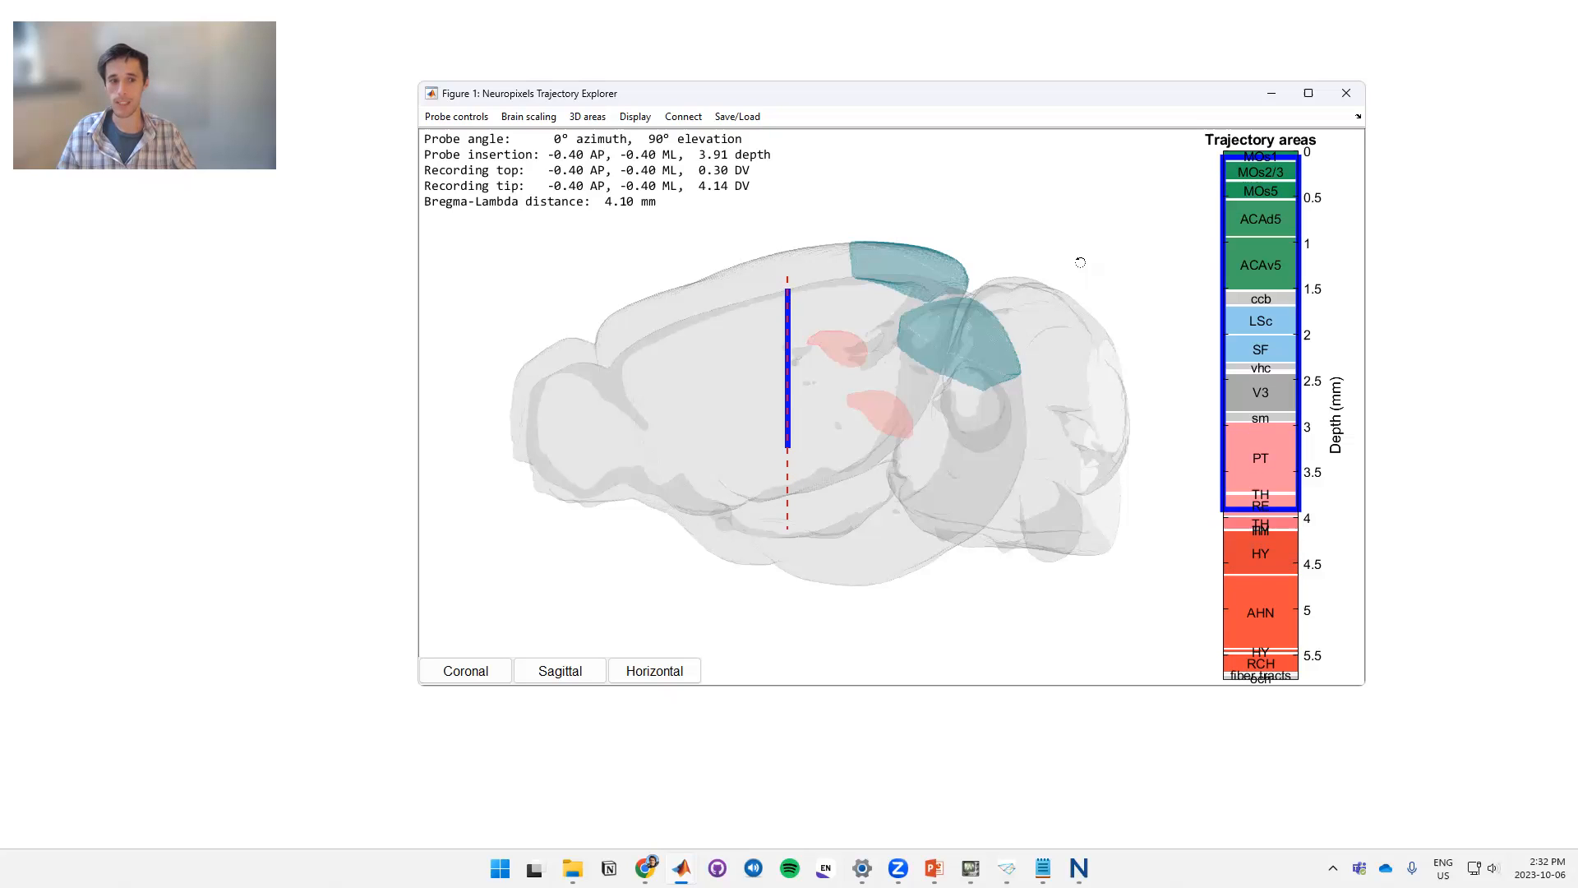
{"action": "key", "text": "Up"}
{"action": "key", "text": "Up"}
{"action": "key", "text": "Up"}
{"action": "key", "text": "Up"}
{"action": "key", "text": "Up"}
{"action": "key", "text": "Up"}
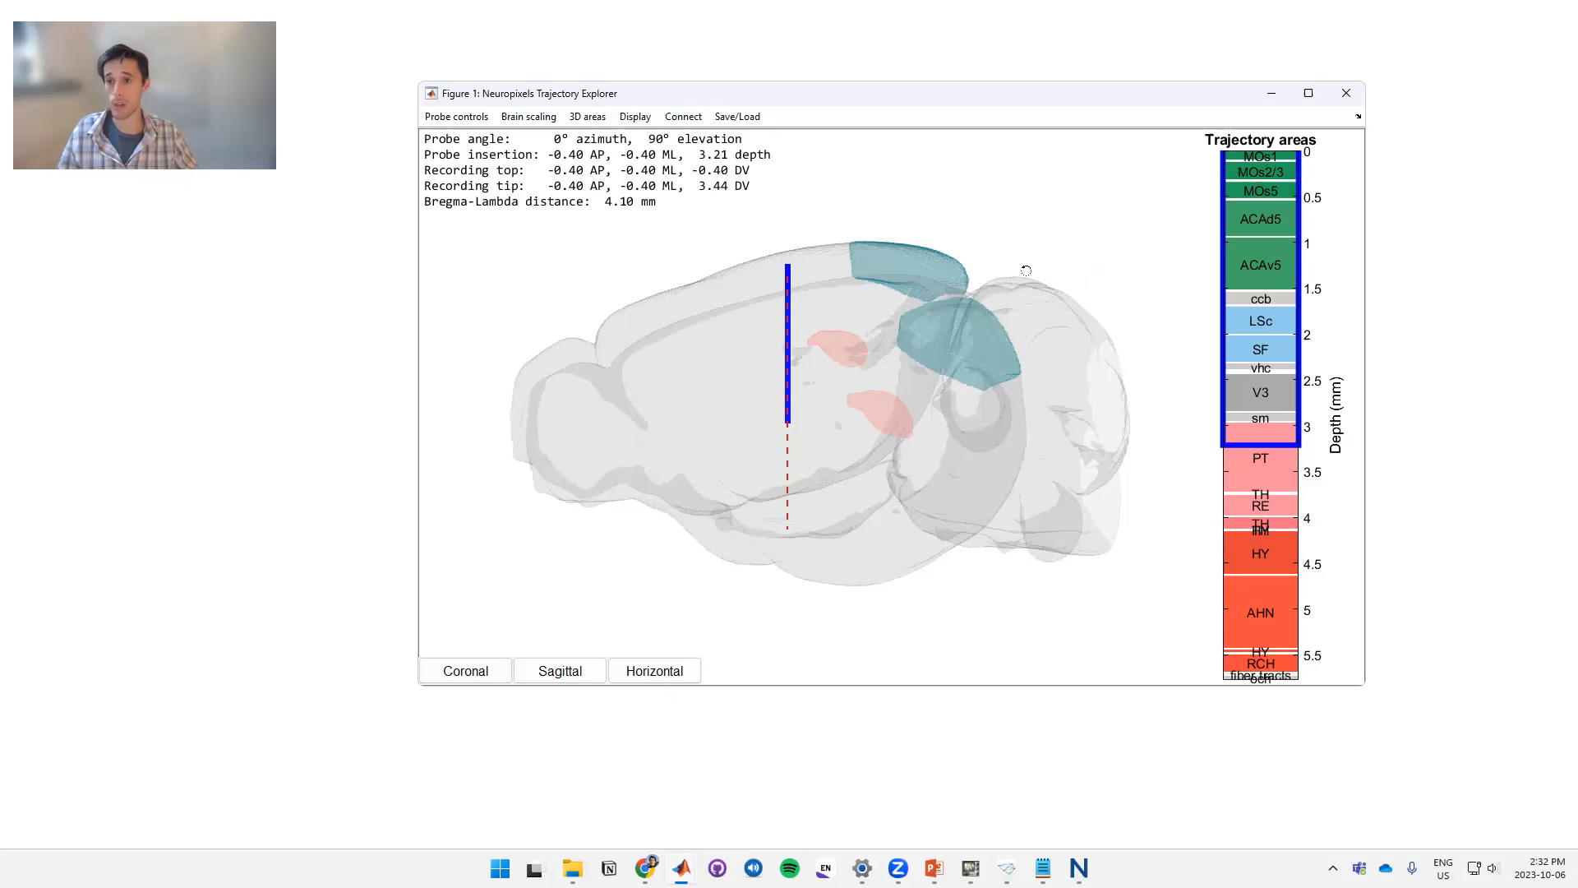
Switch the area list back to only the probe's recording span (MOs1 to sm)
{"action": "left_click", "coordinate": [636, 117]}
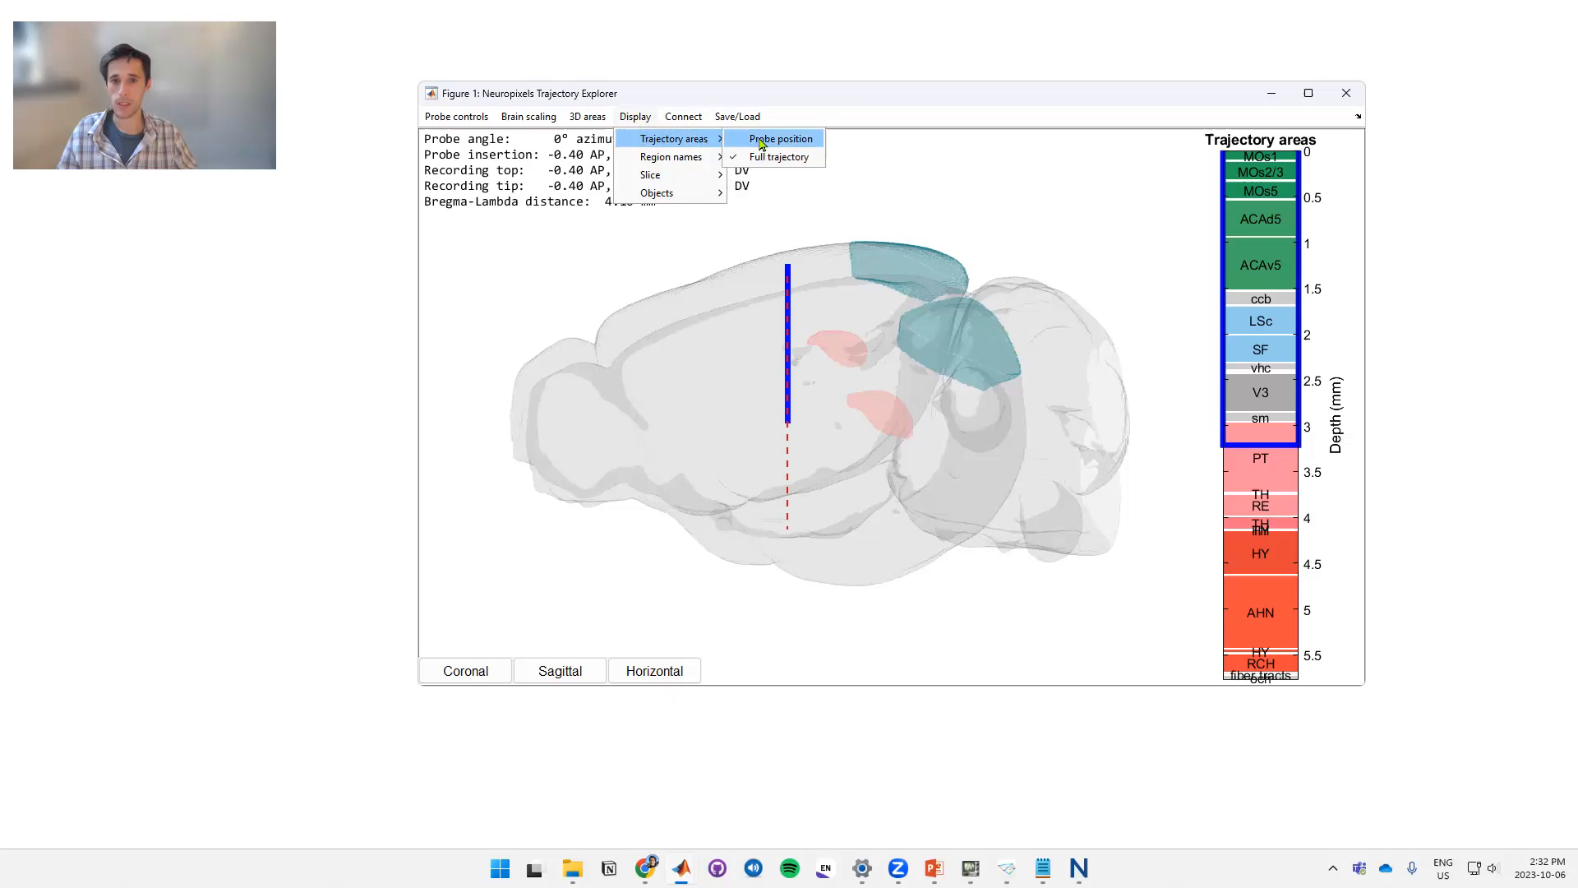
{"action": "left_click", "coordinate": [755, 140]}
{"action": "left_click", "coordinate": [639, 116]}
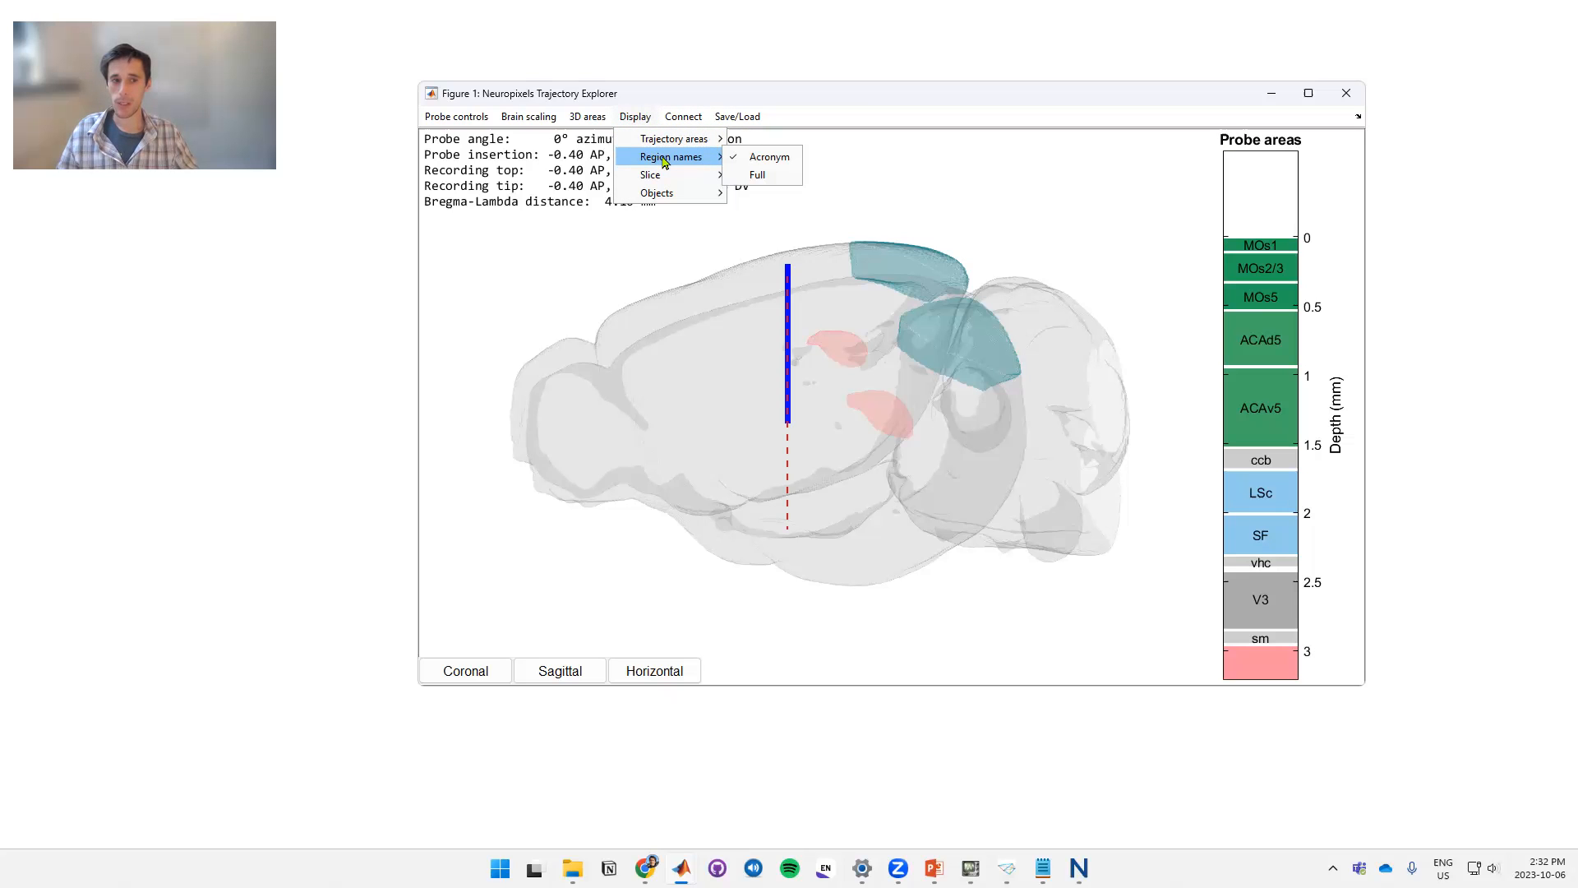
Label probe areas with full region names, then switch back to acronyms (MOs1 to sm)
{"action": "left_click", "coordinate": [757, 175]}
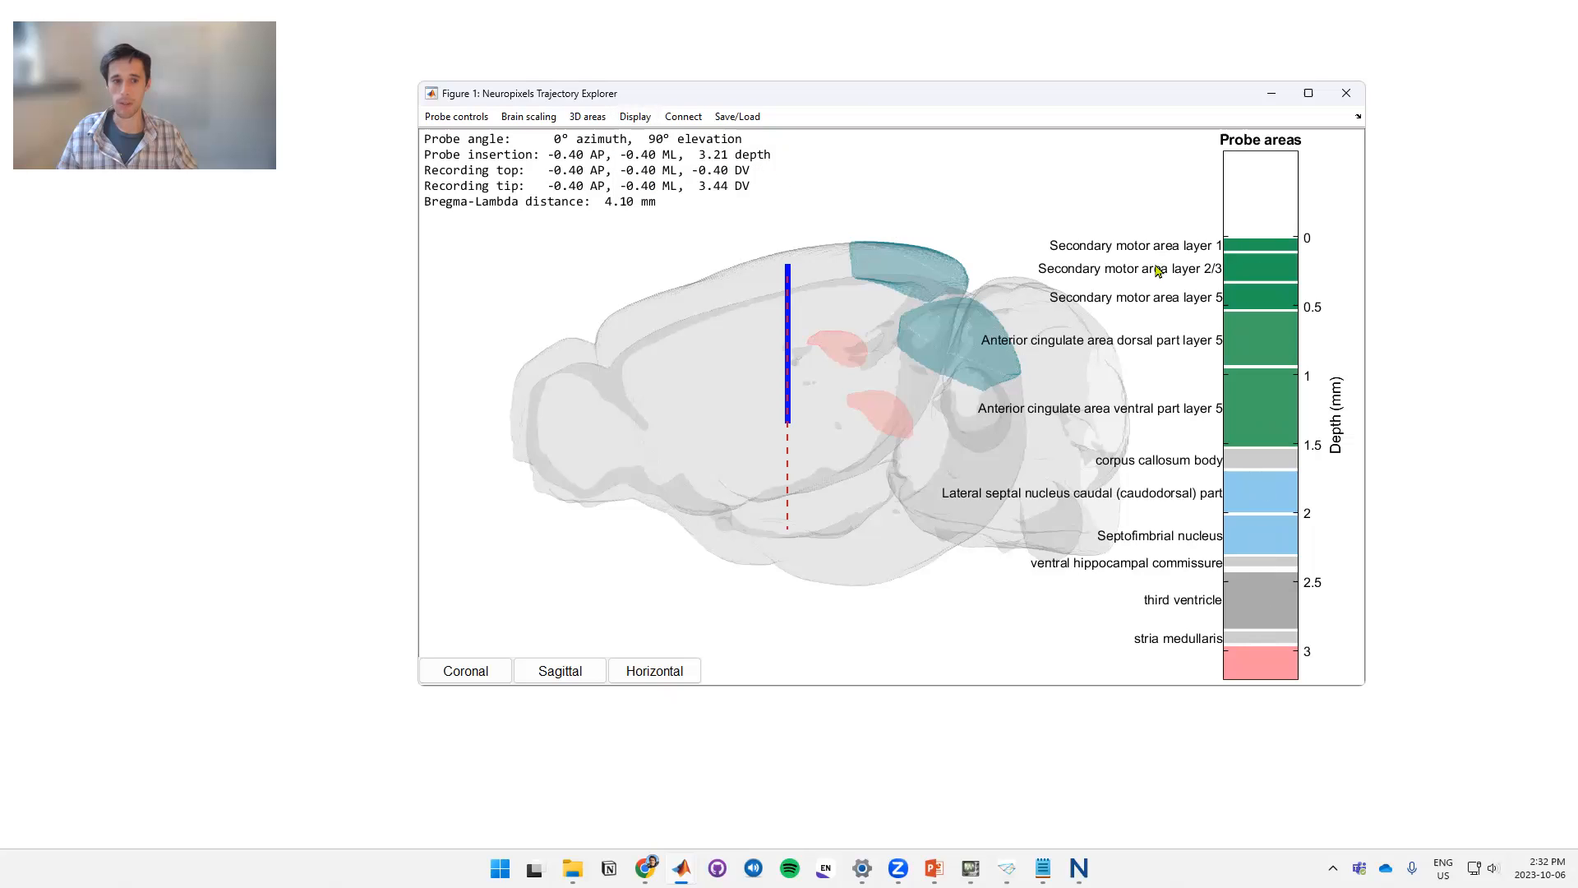
{"action": "left_click", "coordinate": [634, 116]}
{"action": "mouse_move", "coordinate": [670, 157]}
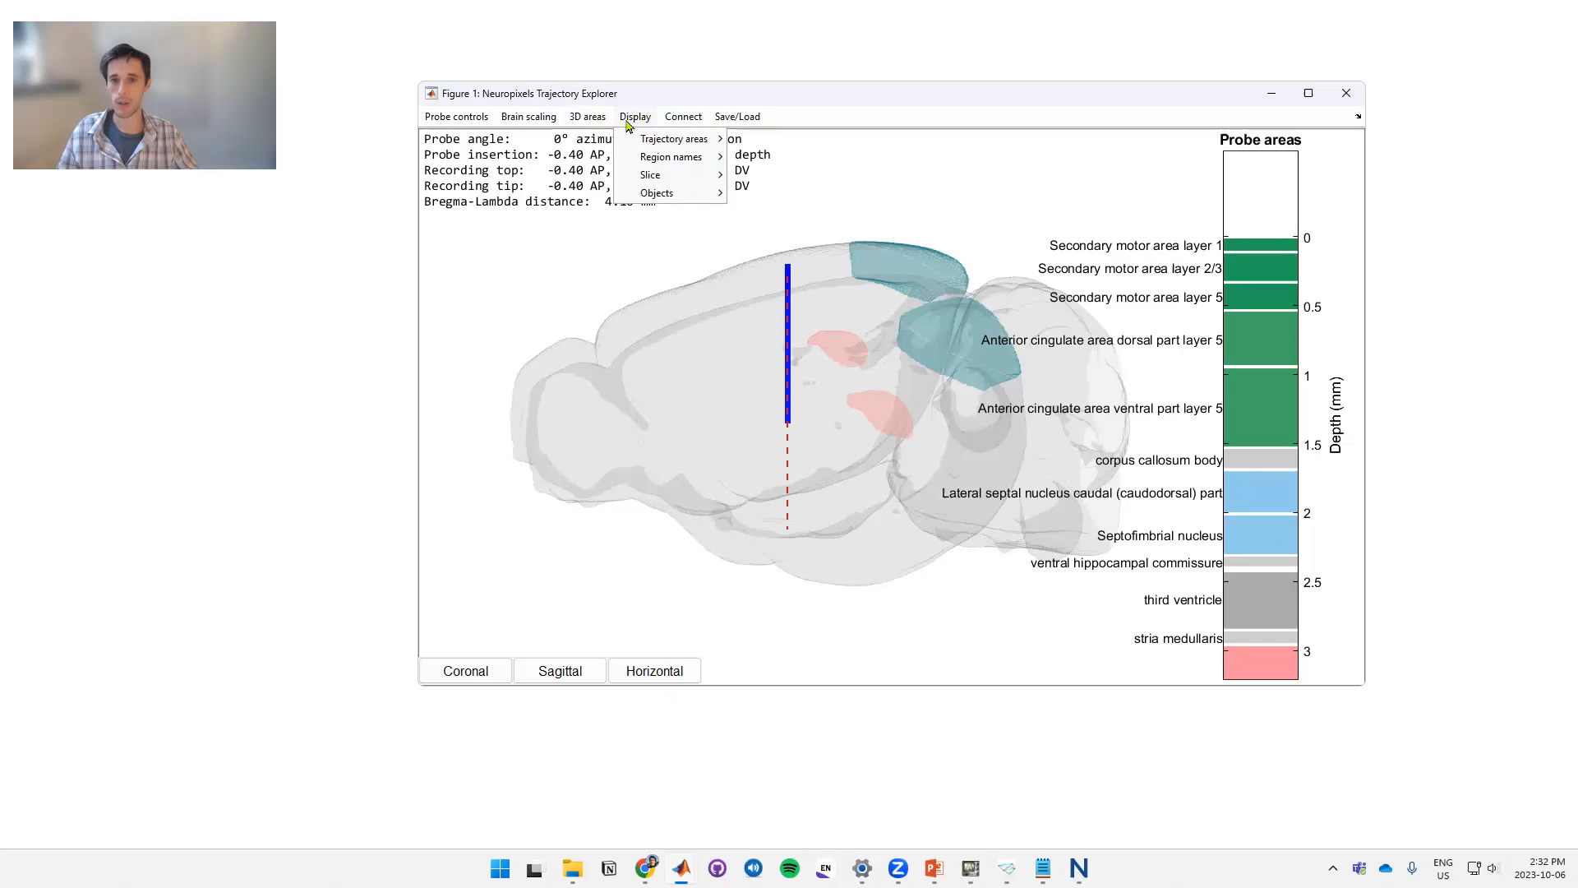
{"action": "left_click", "coordinate": [768, 183]}
{"action": "left_click", "coordinate": [636, 116]}
{"action": "left_click", "coordinate": [766, 158]}
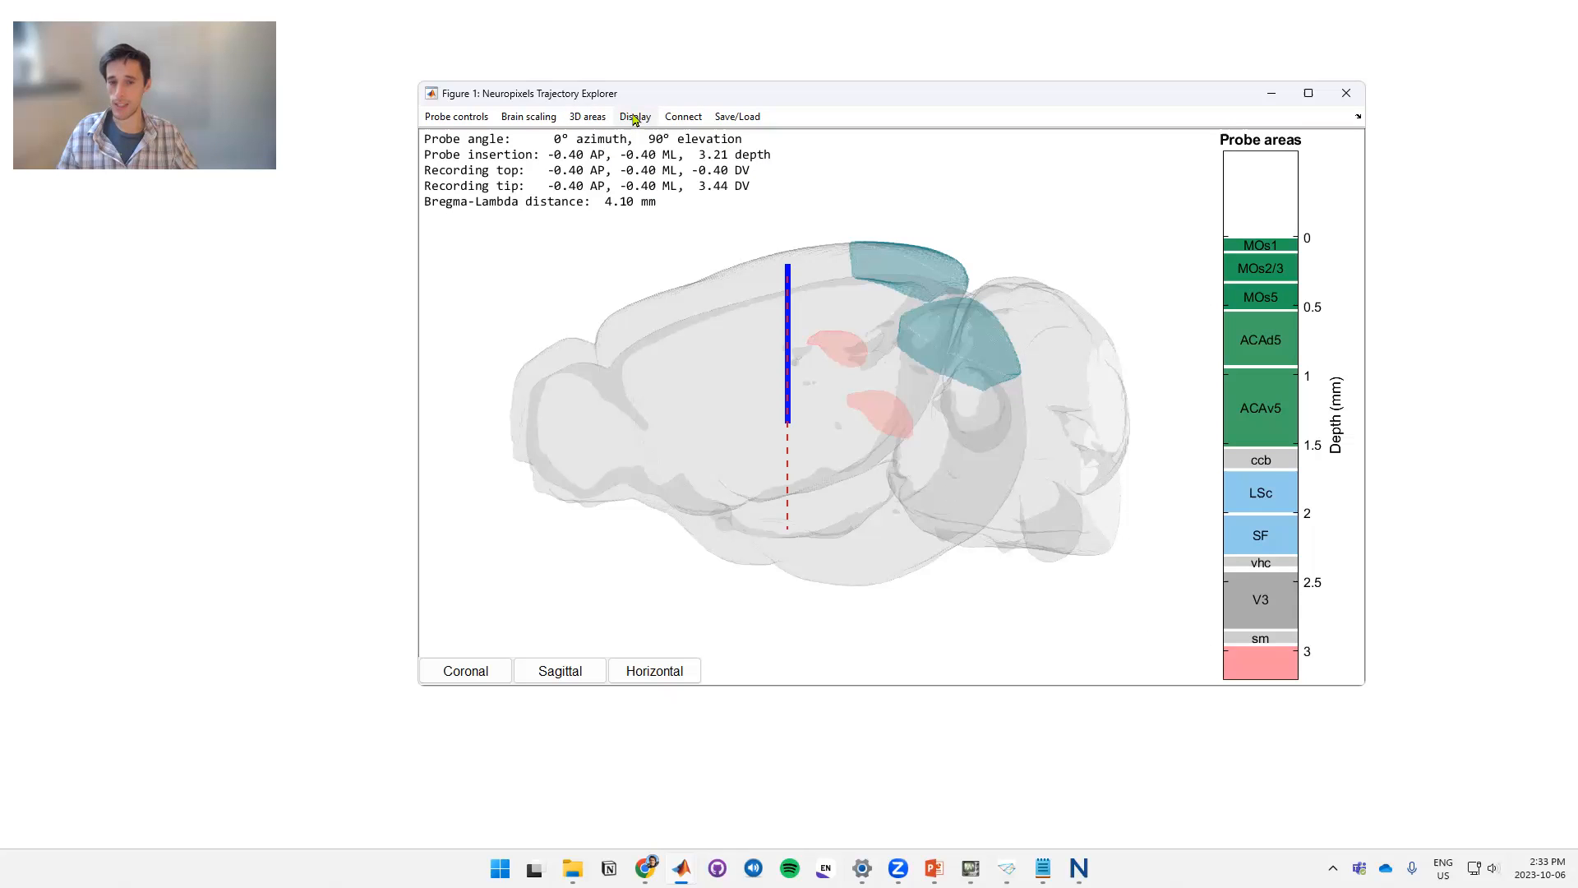
{"action": "left_click_drag", "start_coordinate": [761, 395], "coordinate": [790, 382]}
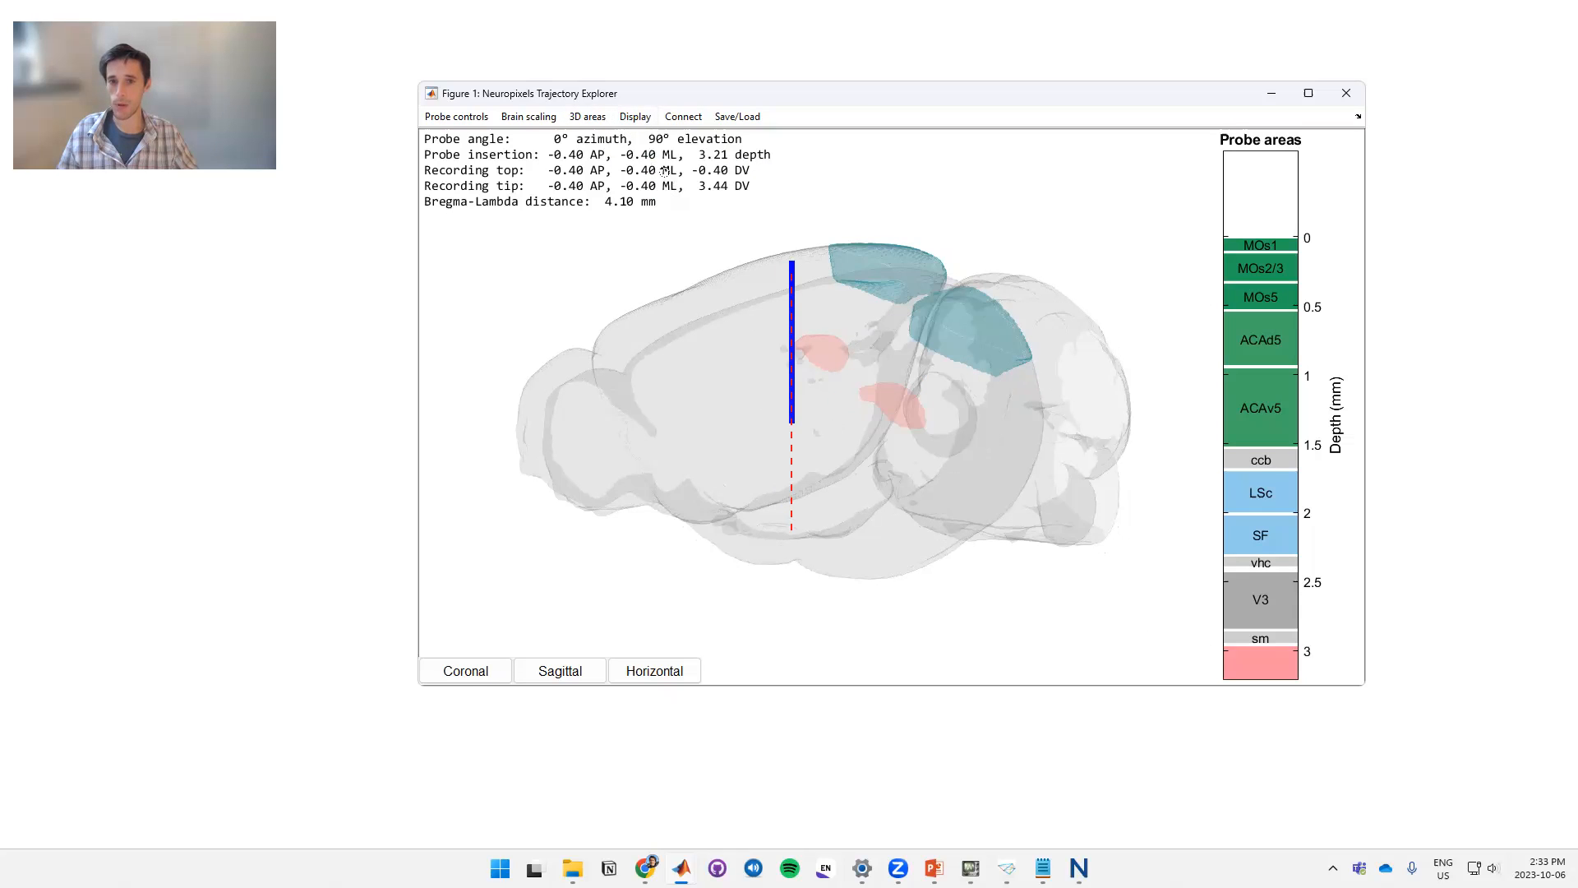
{"action": "left_click", "coordinate": [635, 116]}
{"action": "mouse_move", "coordinate": [654, 174]}
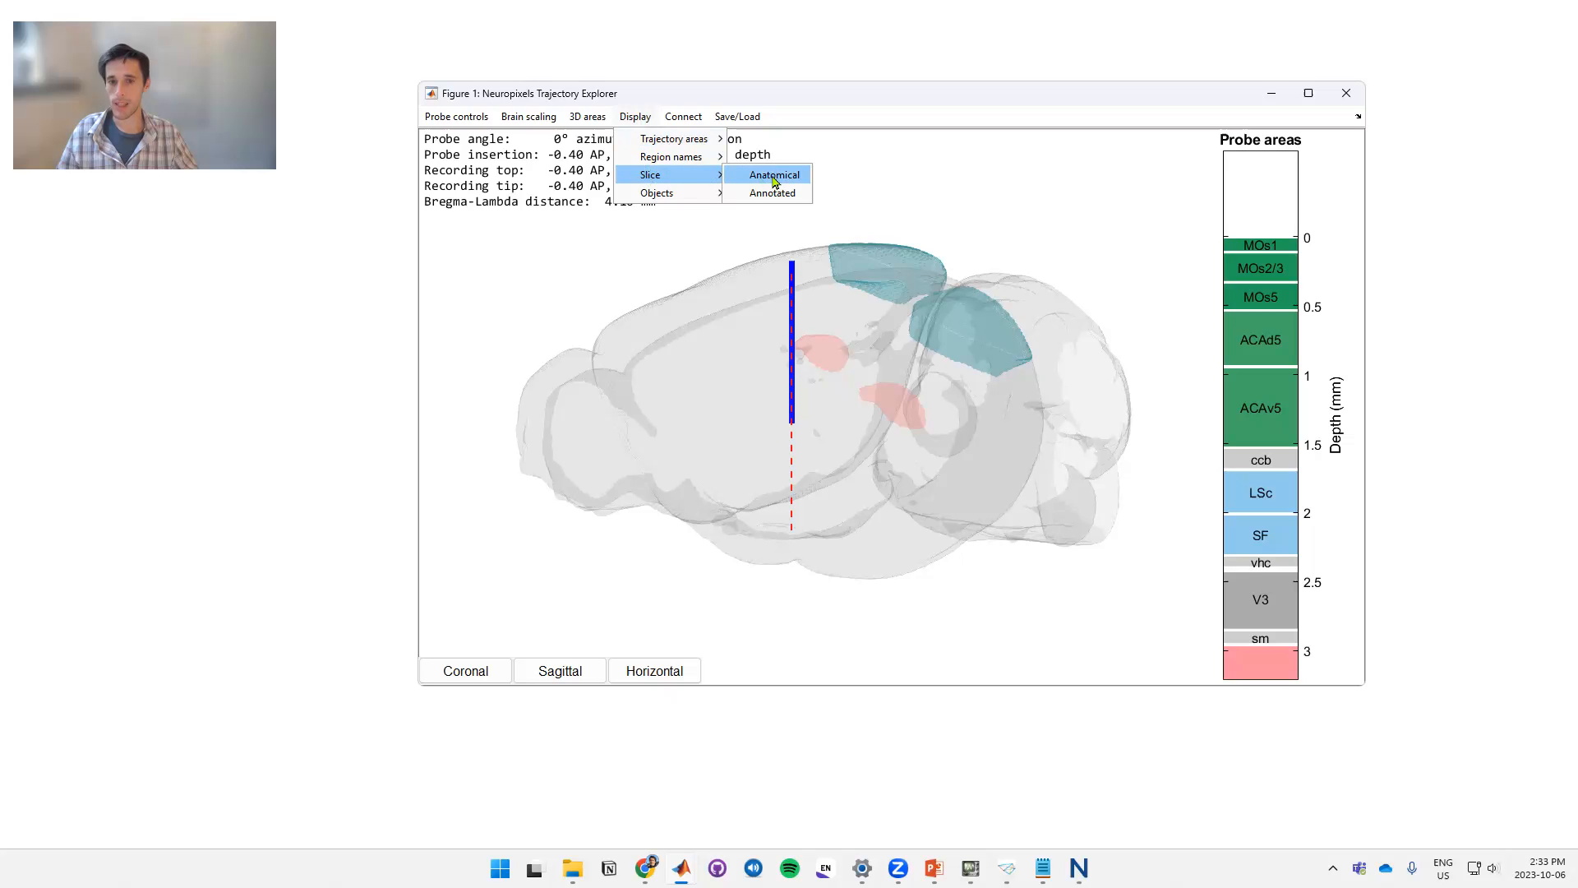
Show an anatomical slice through the probe plane, then colour it by annotated atlas regions
{"action": "left_click", "coordinate": [799, 180]}
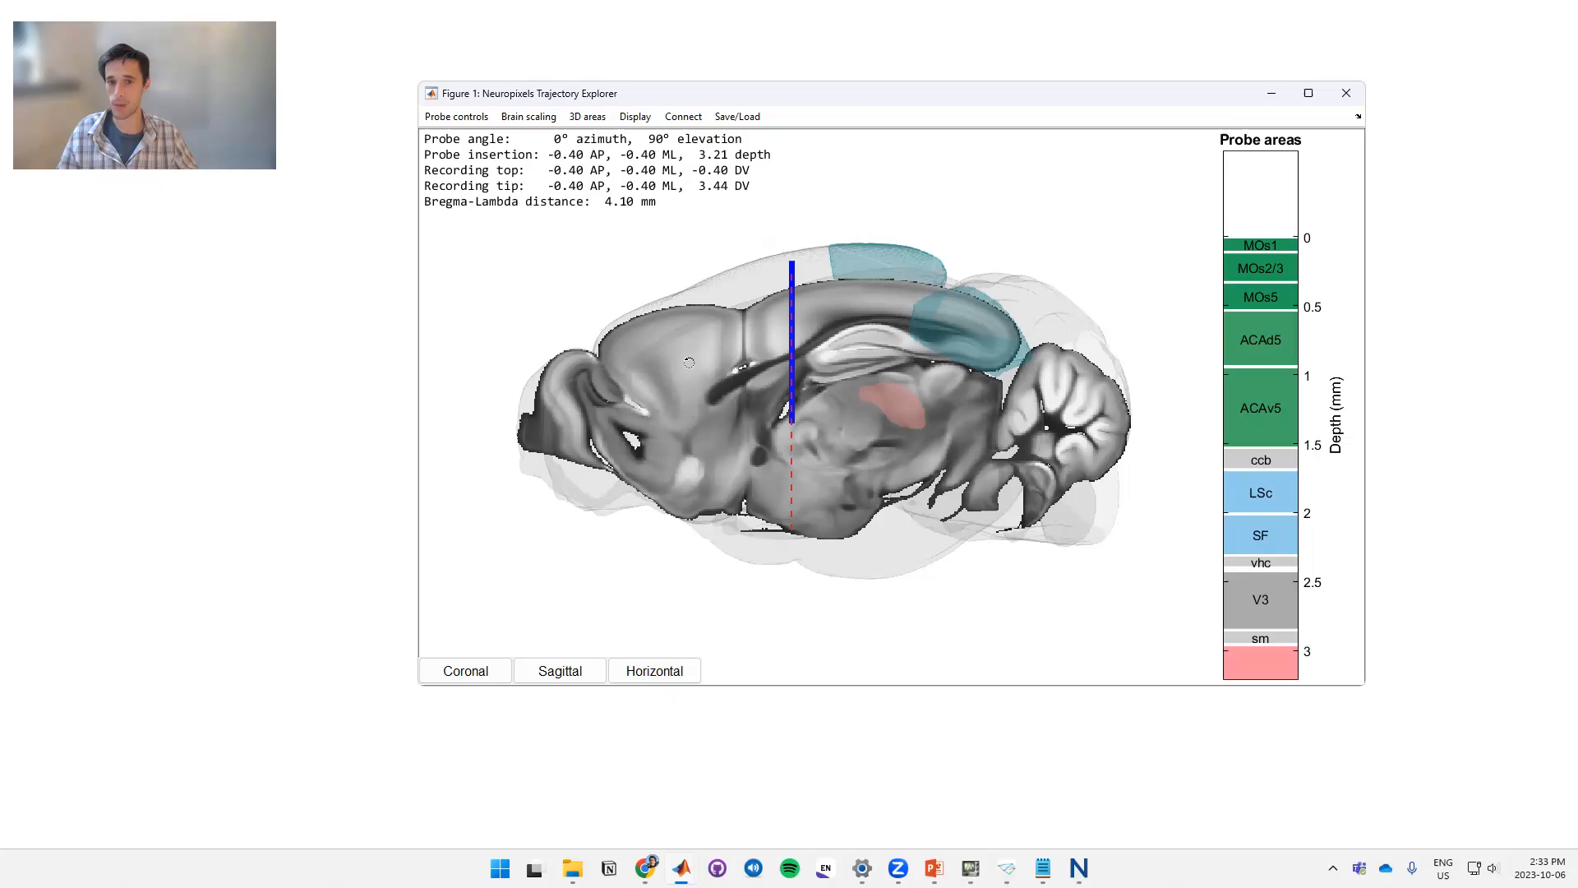
{"action": "mouse_move", "coordinate": [689, 362]}
{"action": "left_mouse_down"}
{"action": "mouse_move", "coordinate": [758, 387]}
{"action": "mouse_move", "coordinate": [865, 371]}
{"action": "mouse_move", "coordinate": [802, 394]}
{"action": "left_mouse_up"}
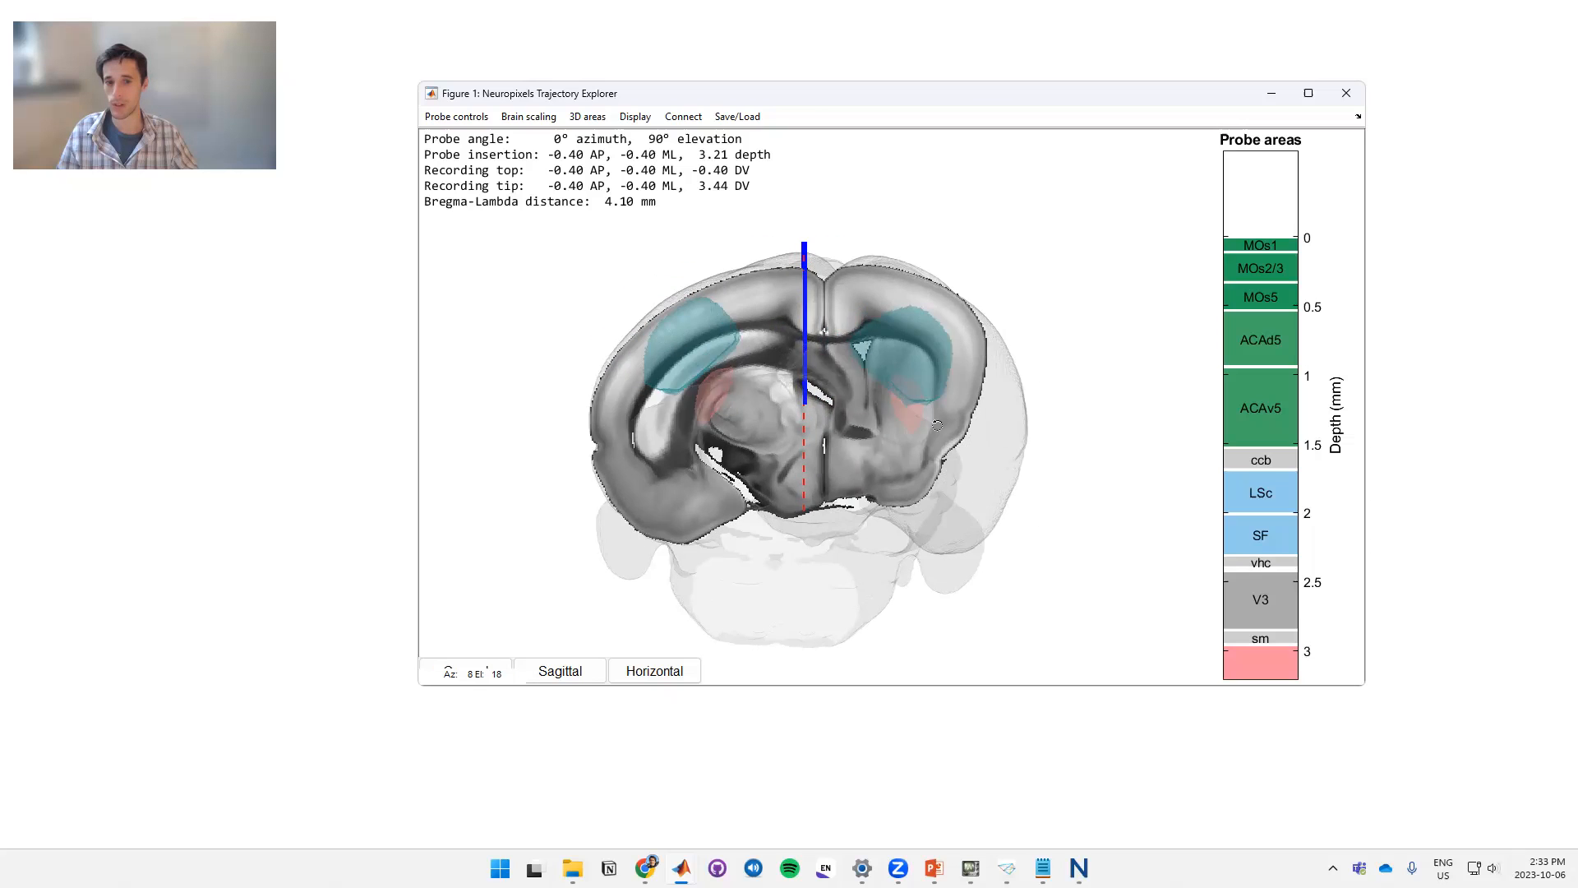
{"action": "left_click", "coordinate": [587, 116]}
{"action": "mouse_move", "coordinate": [660, 174]}
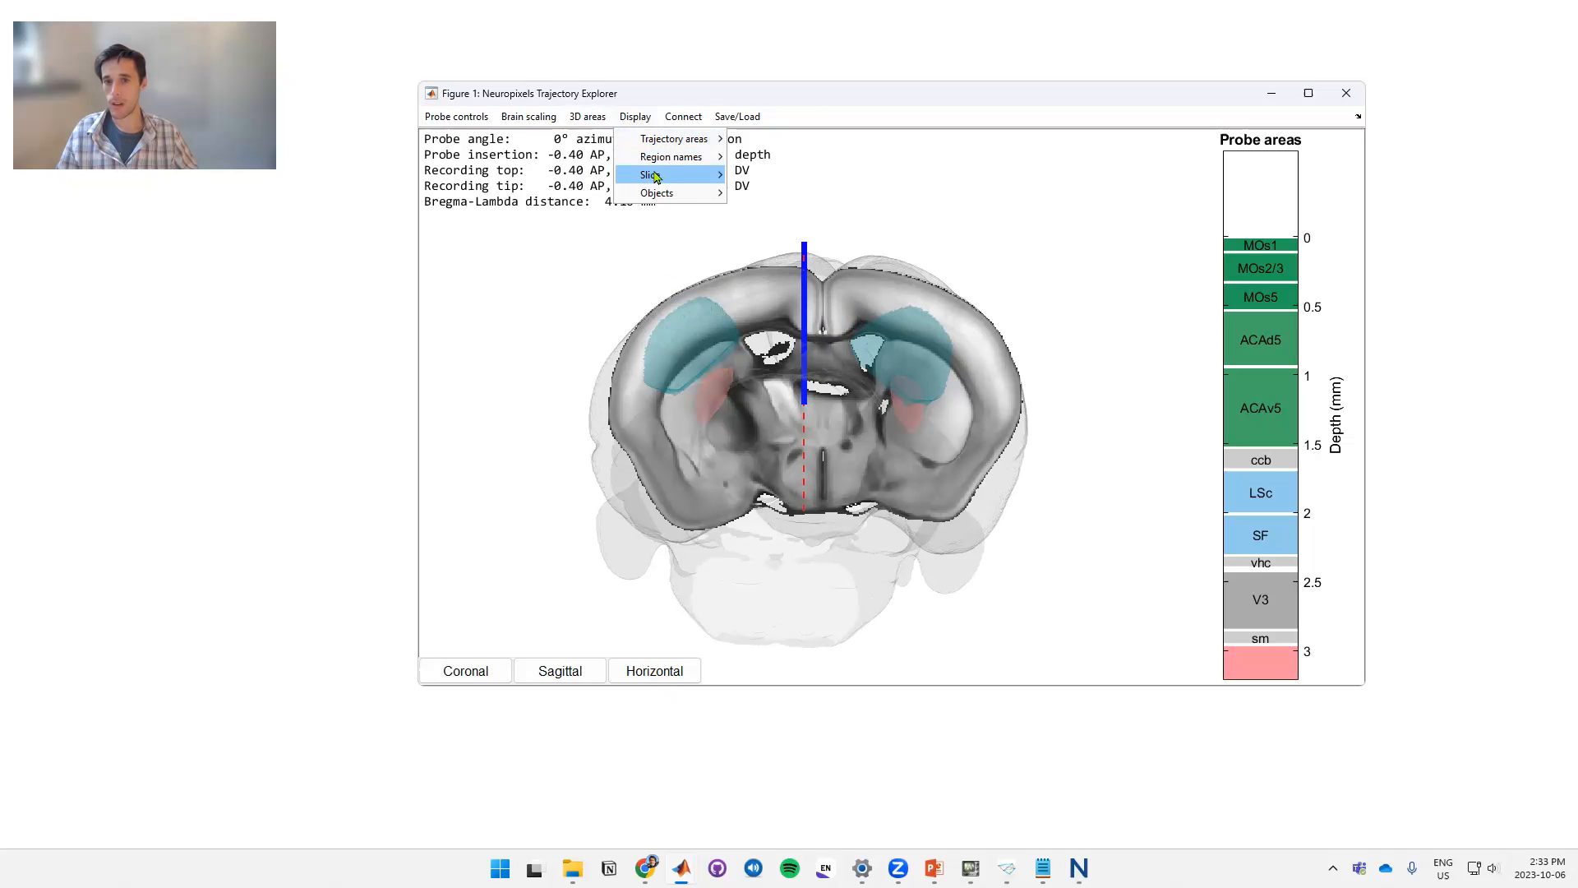
{"action": "left_click", "coordinate": [772, 192]}
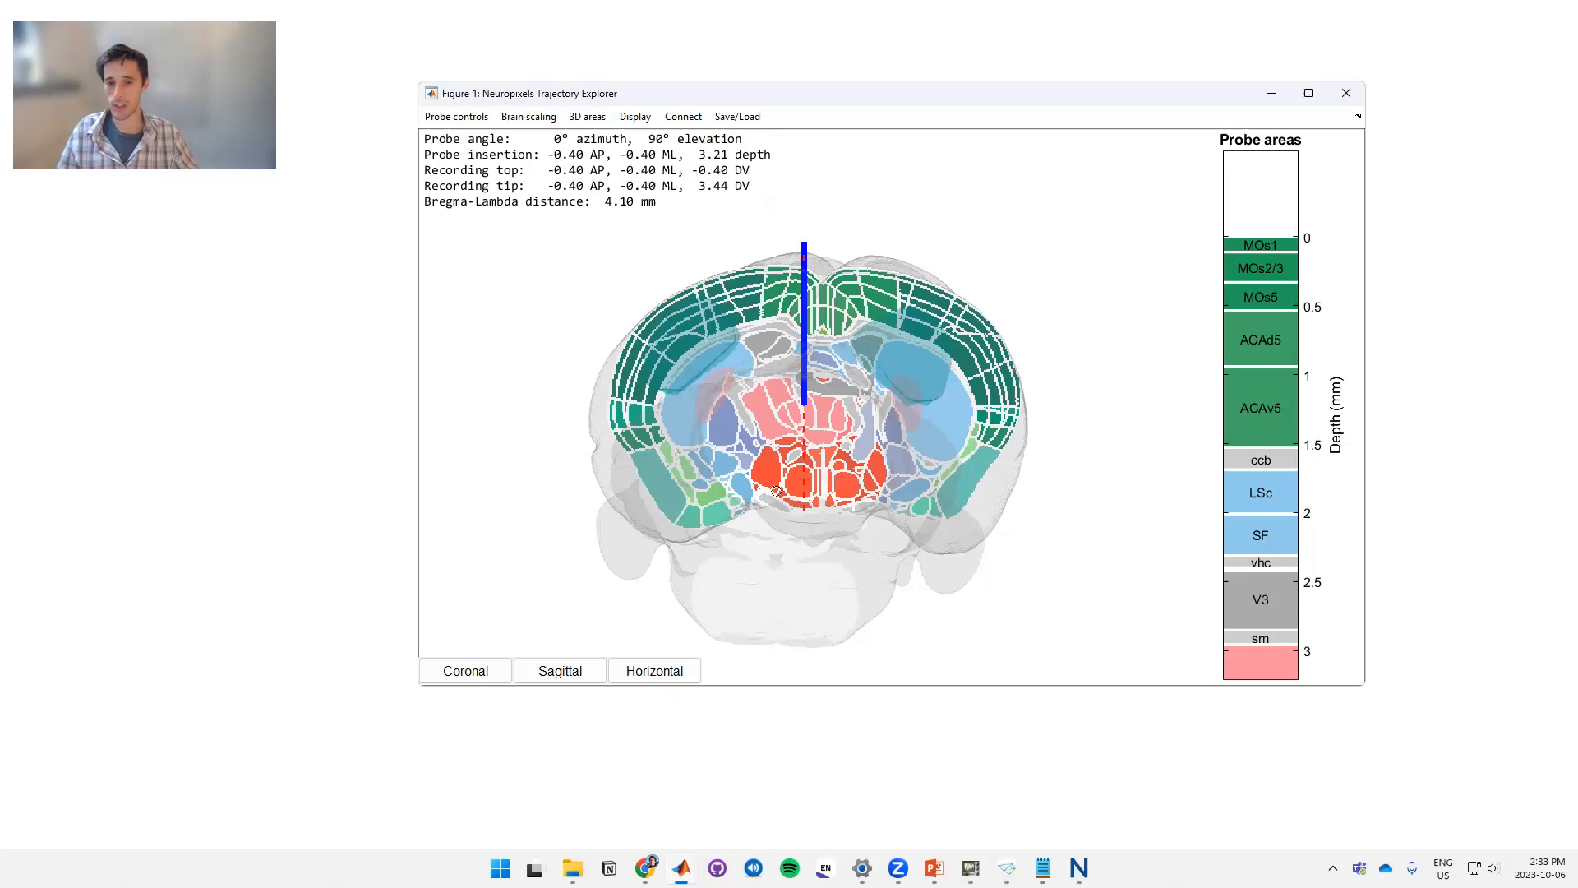
{"action": "left_click_drag", "start_coordinate": [755, 477], "coordinate": [757, 423]}
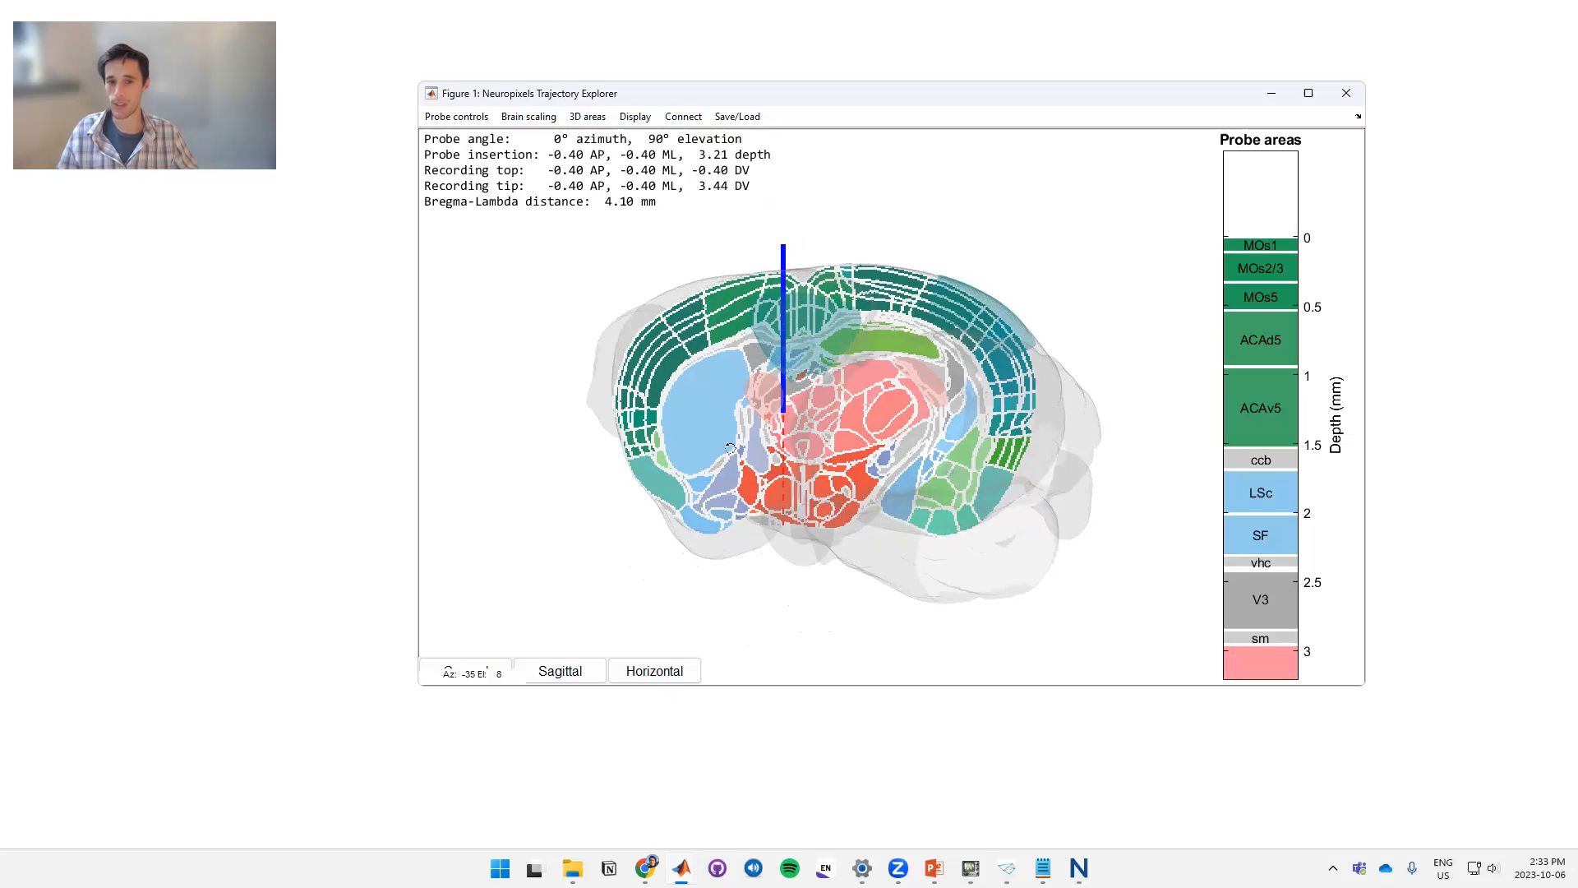
{"action": "mouse_move", "coordinate": [757, 423]}
{"action": "left_mouse_down"}
{"action": "mouse_move", "coordinate": [857, 410]}
{"action": "mouse_move", "coordinate": [782, 352]}
{"action": "left_mouse_up"}
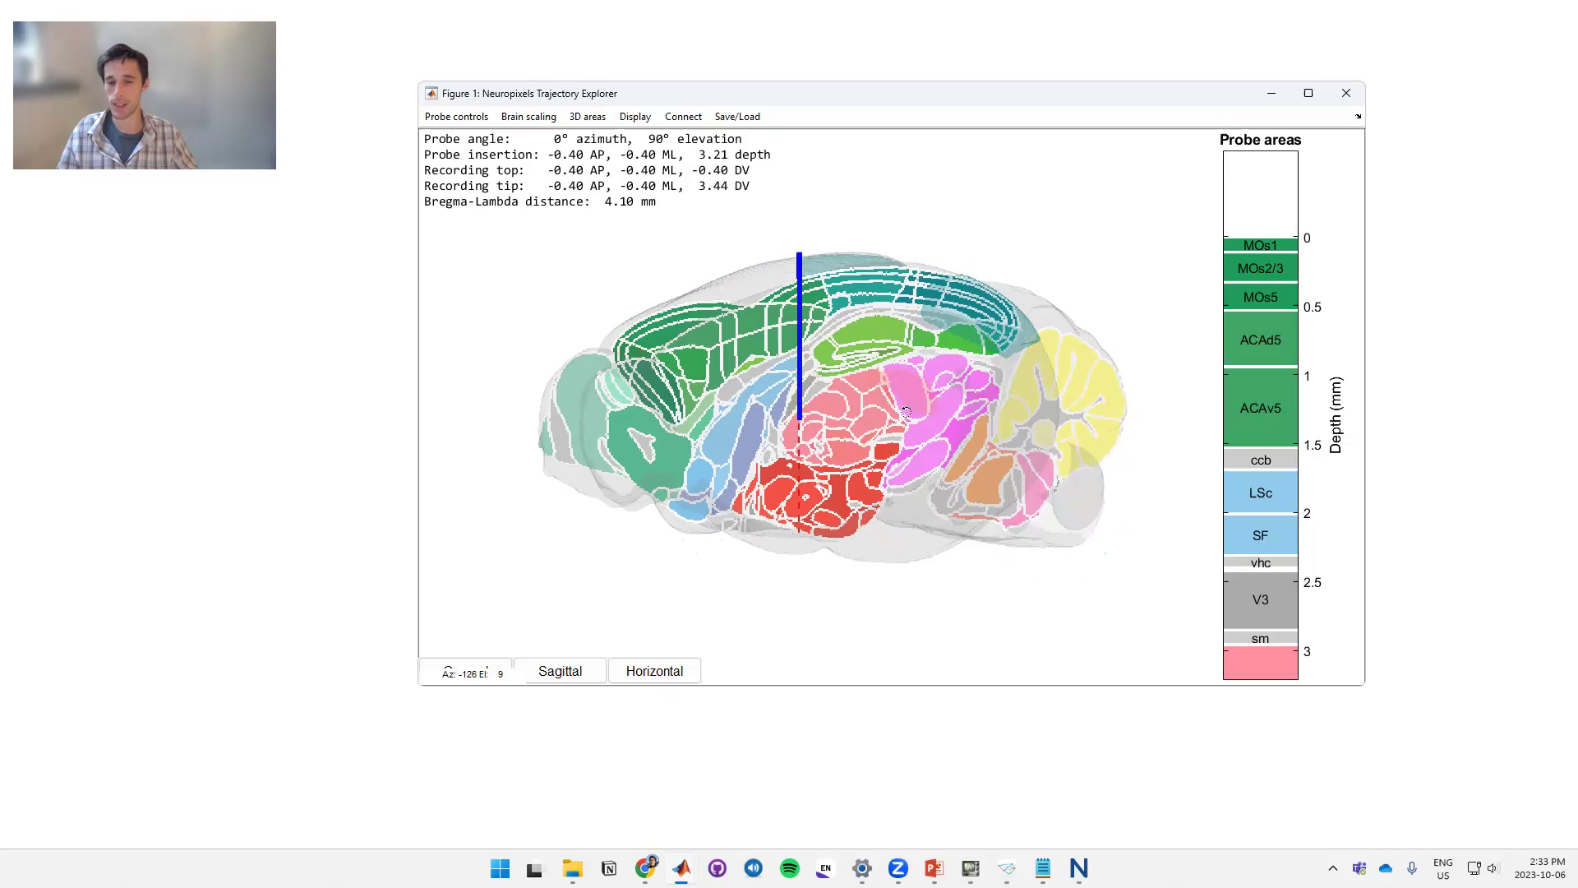
Check the 3D areas options and leave them unchanged
{"action": "left_click", "coordinate": [593, 114]}
{"action": "left_click", "coordinate": [757, 176]}
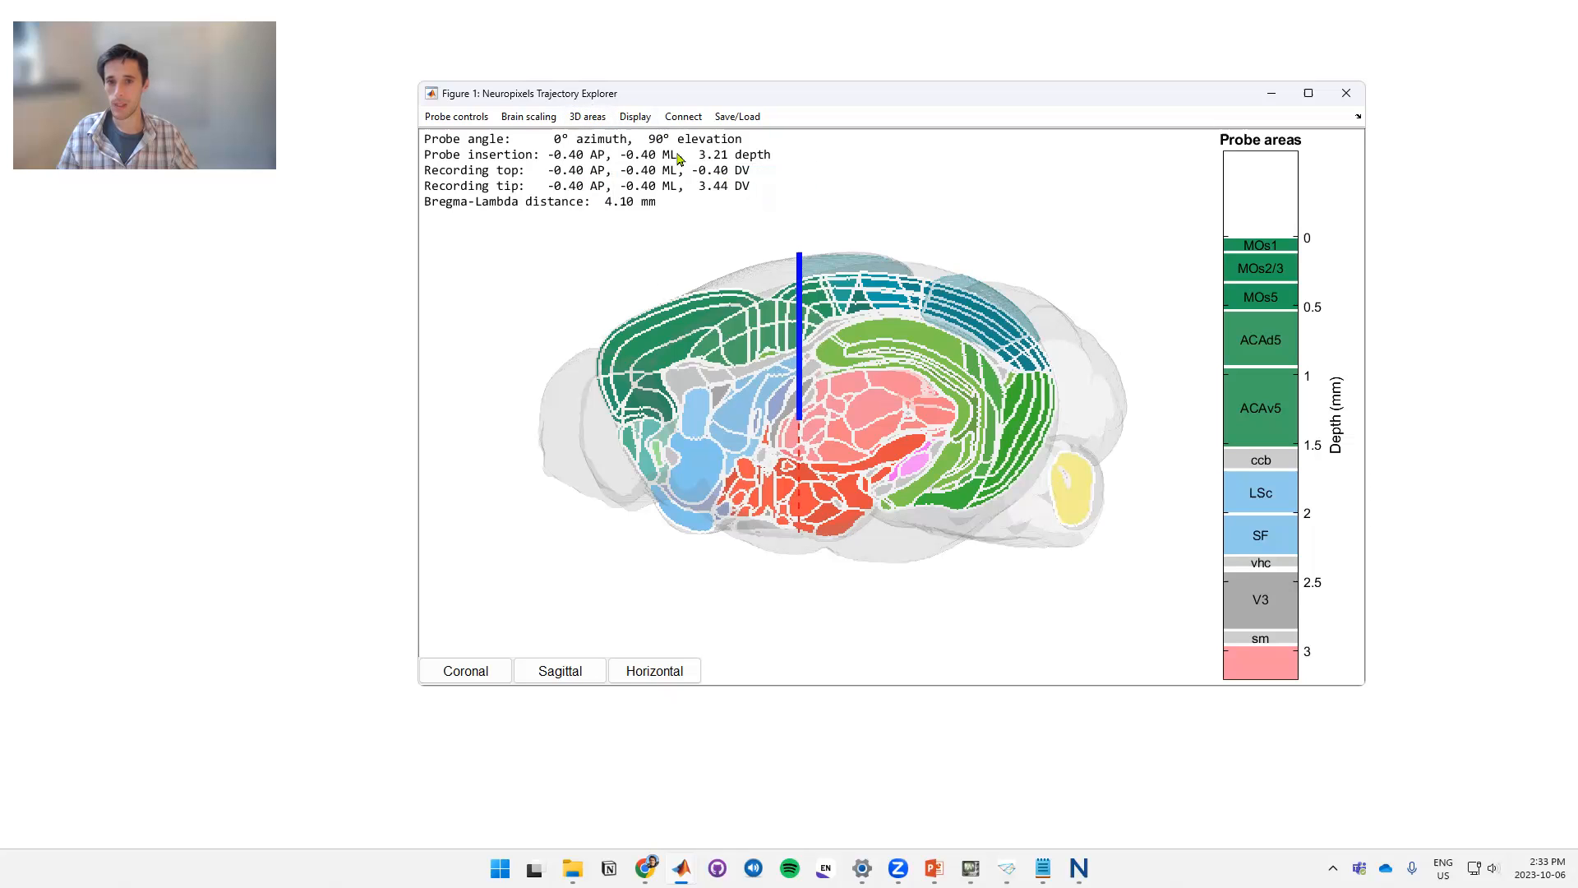
{"action": "left_click", "coordinate": [635, 116]}
{"action": "mouse_move", "coordinate": [658, 194]}
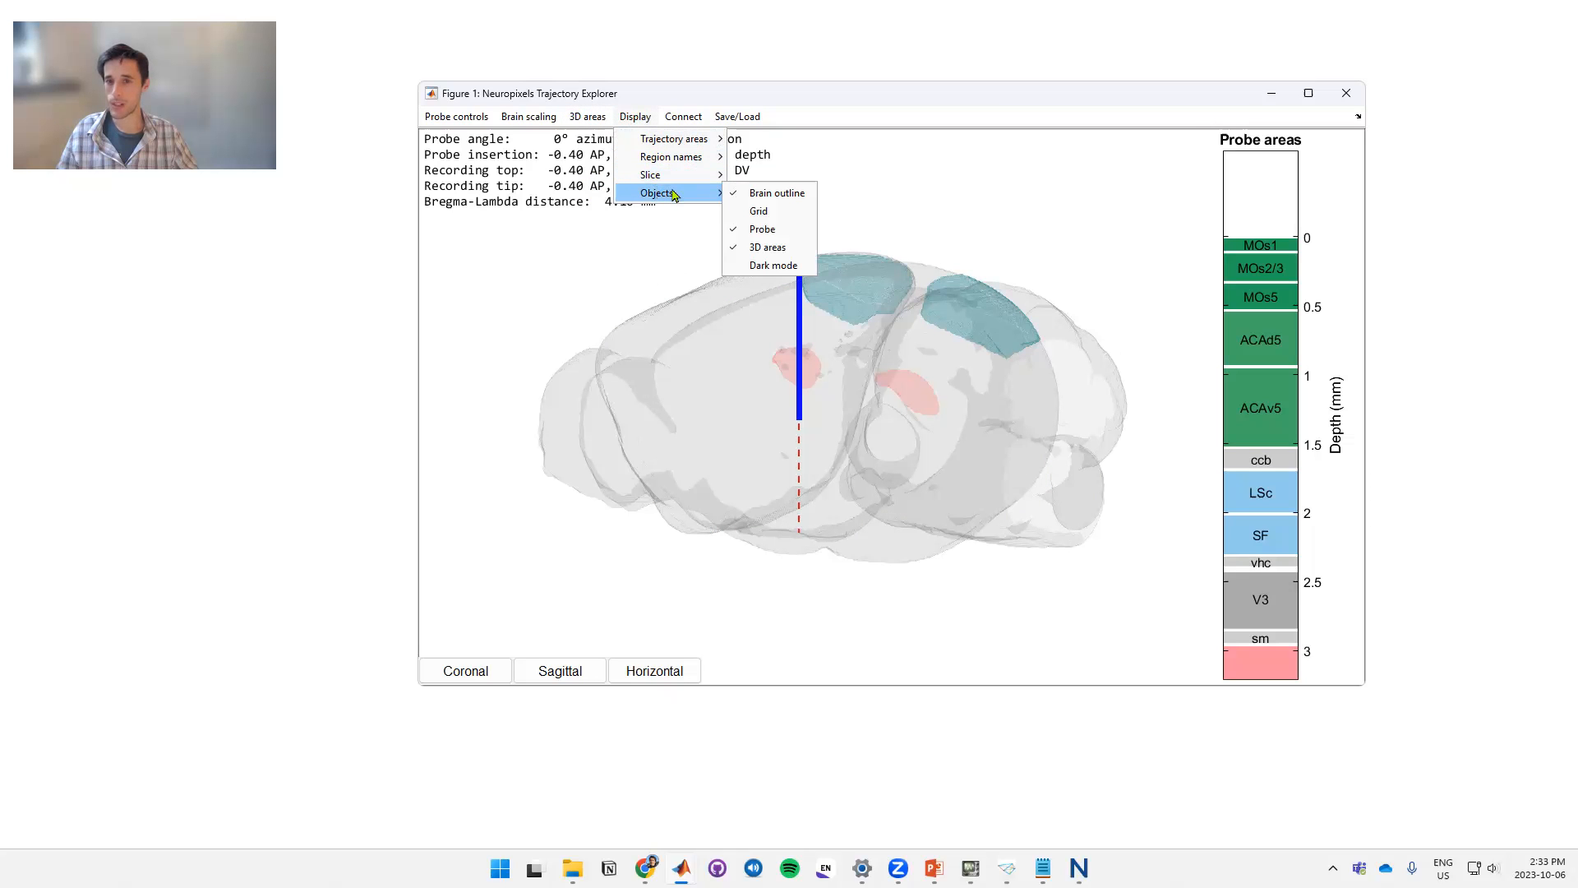
Under Display > Objects toggle the grid on, the brain outline off and on, then the grid off
{"action": "left_click", "coordinate": [758, 211]}
{"action": "left_click", "coordinate": [634, 116]}
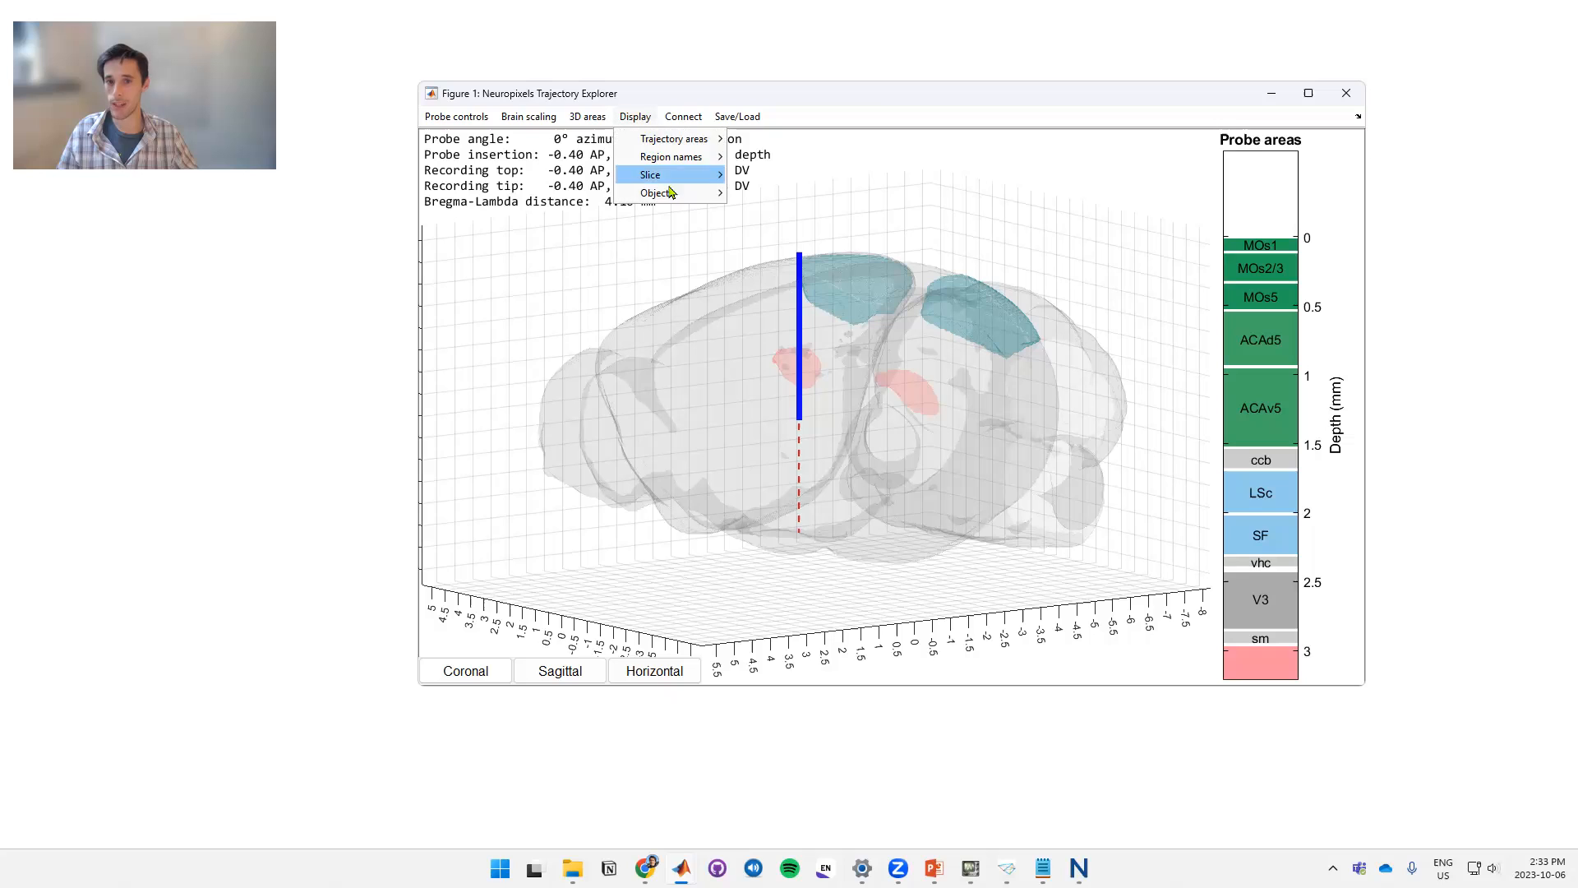
{"action": "left_click", "coordinate": [750, 195]}
{"action": "left_click", "coordinate": [635, 116]}
{"action": "mouse_move", "coordinate": [657, 192]}
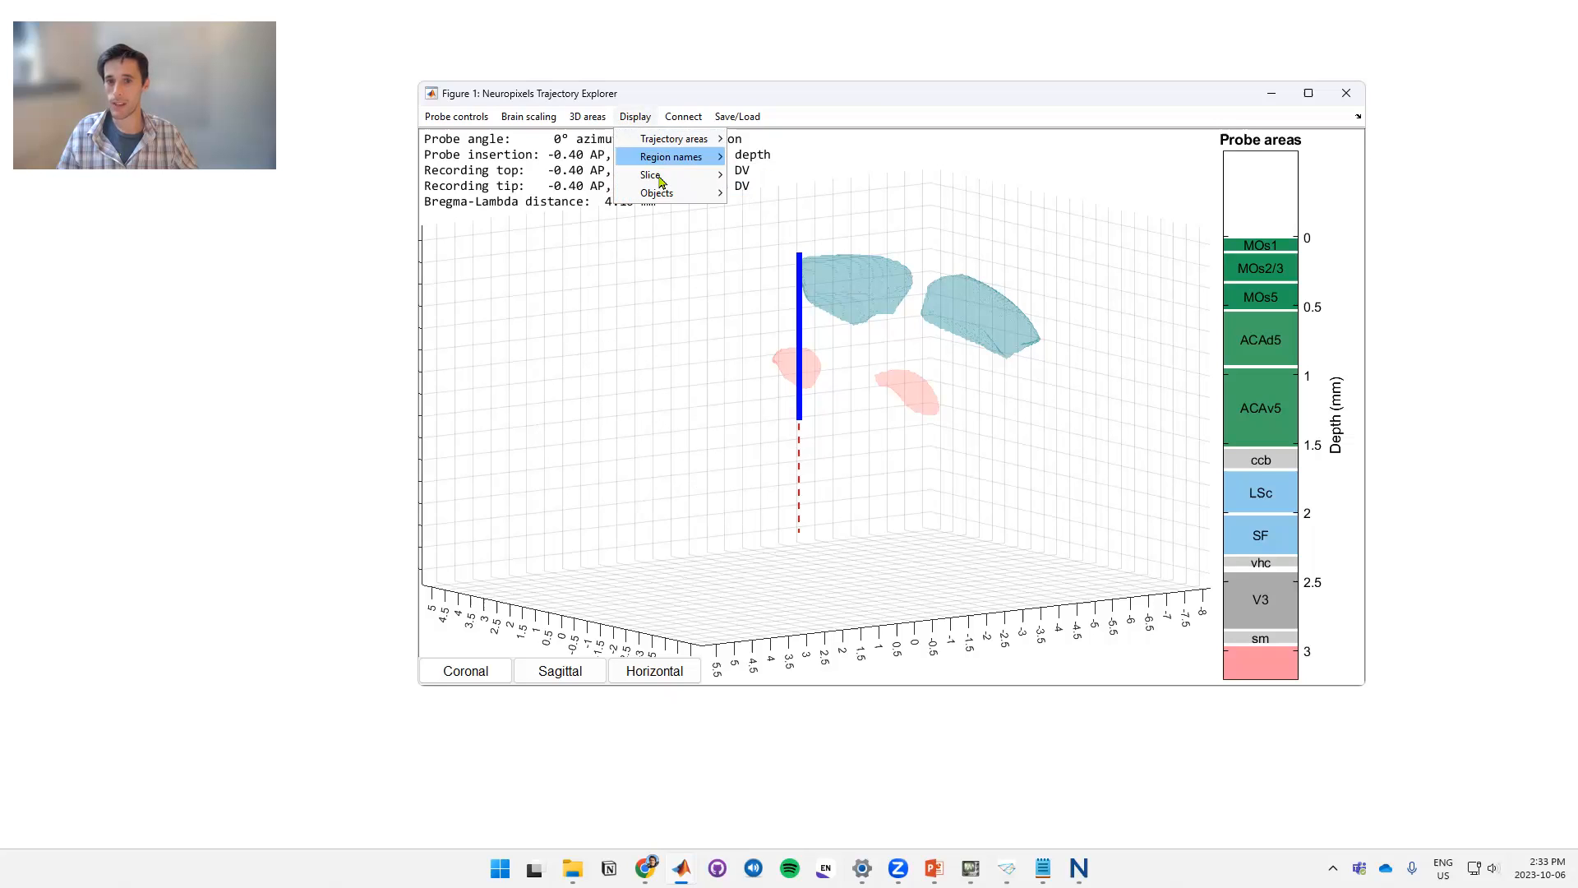
{"action": "left_click", "coordinate": [749, 195]}
{"action": "left_click", "coordinate": [635, 116]}
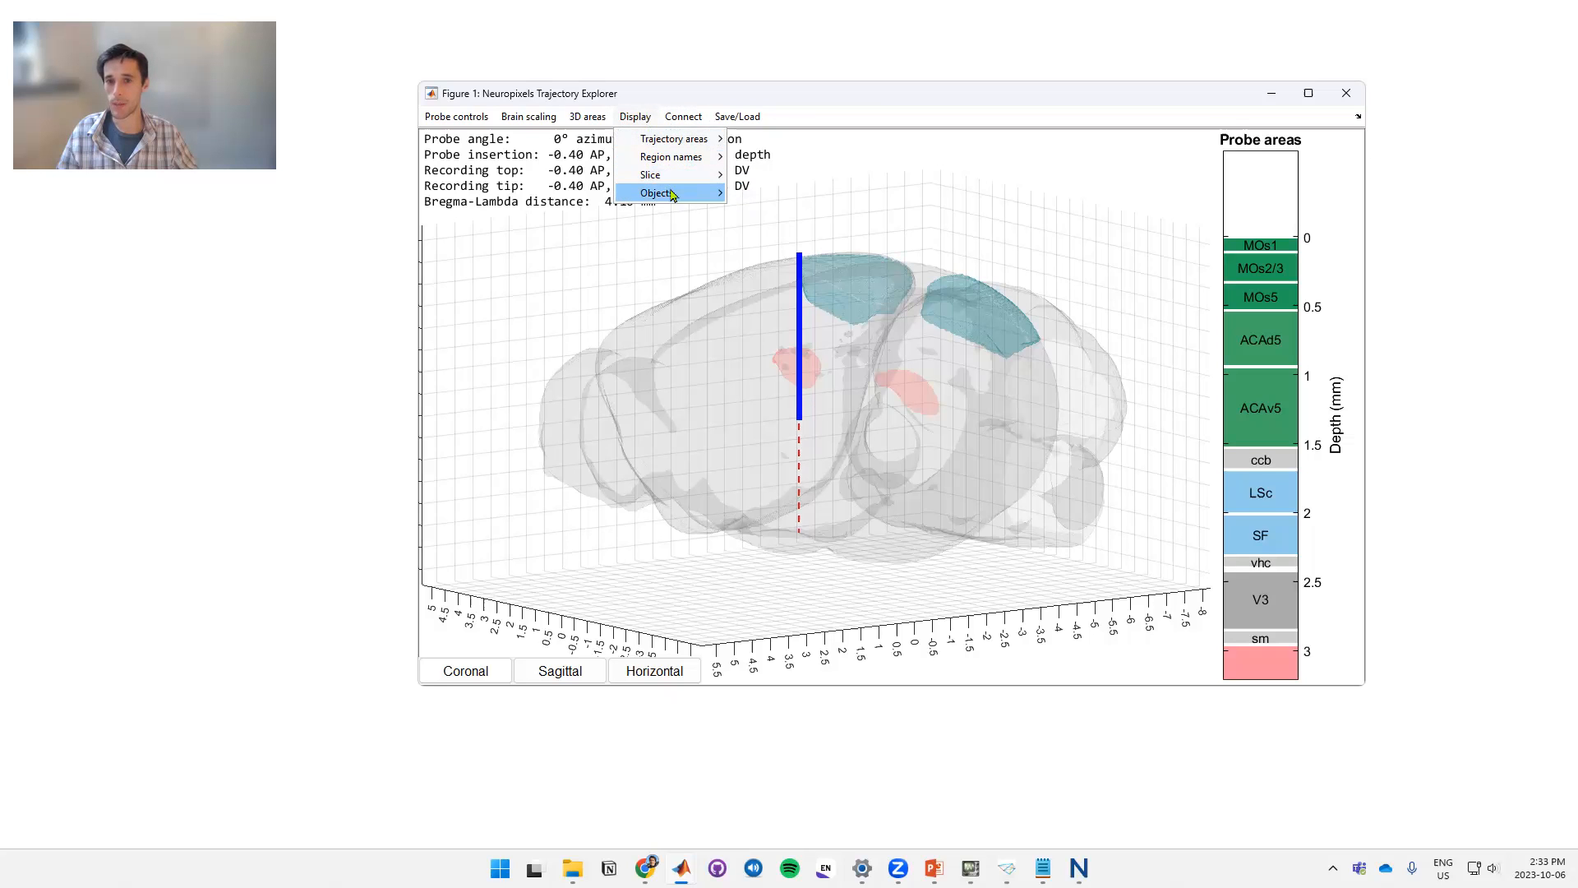
{"action": "left_click", "coordinate": [757, 212]}
Rotate the brain through several oblique and side angles, then snap to the preset coronal and sagittal views
{"action": "left_click_drag", "start_coordinate": [661, 212], "coordinate": [763, 193]}
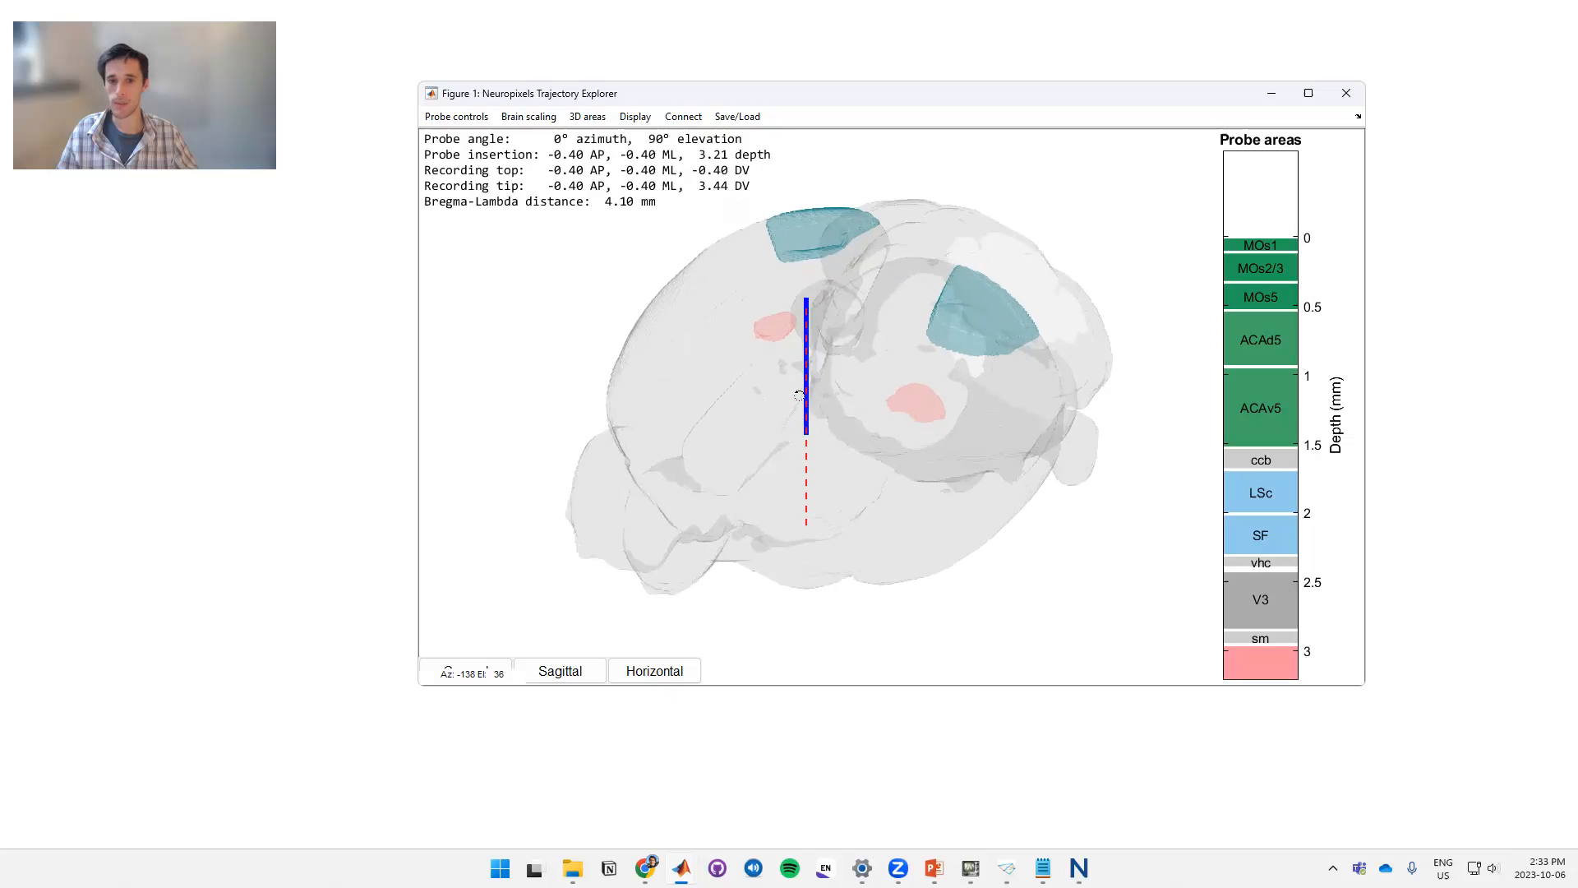
{"action": "left_click_drag", "start_coordinate": [831, 318], "coordinate": [916, 431]}
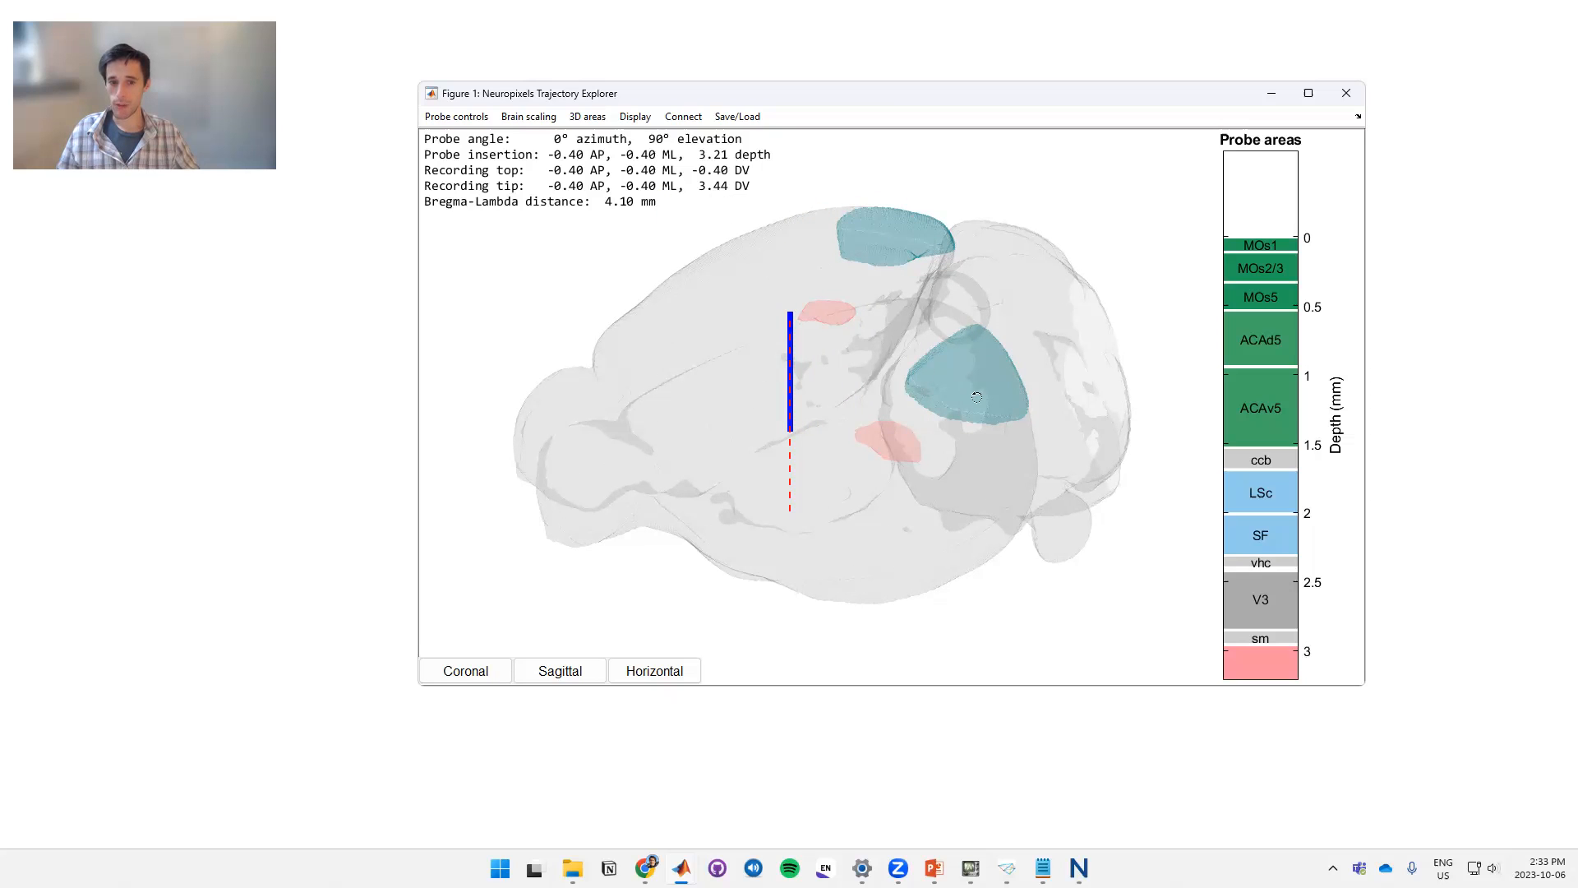
{"action": "mouse_move", "coordinate": [827, 481]}
{"action": "left_mouse_down"}
{"action": "mouse_move", "coordinate": [979, 380]}
{"action": "mouse_move", "coordinate": [972, 393]}
{"action": "left_mouse_up"}
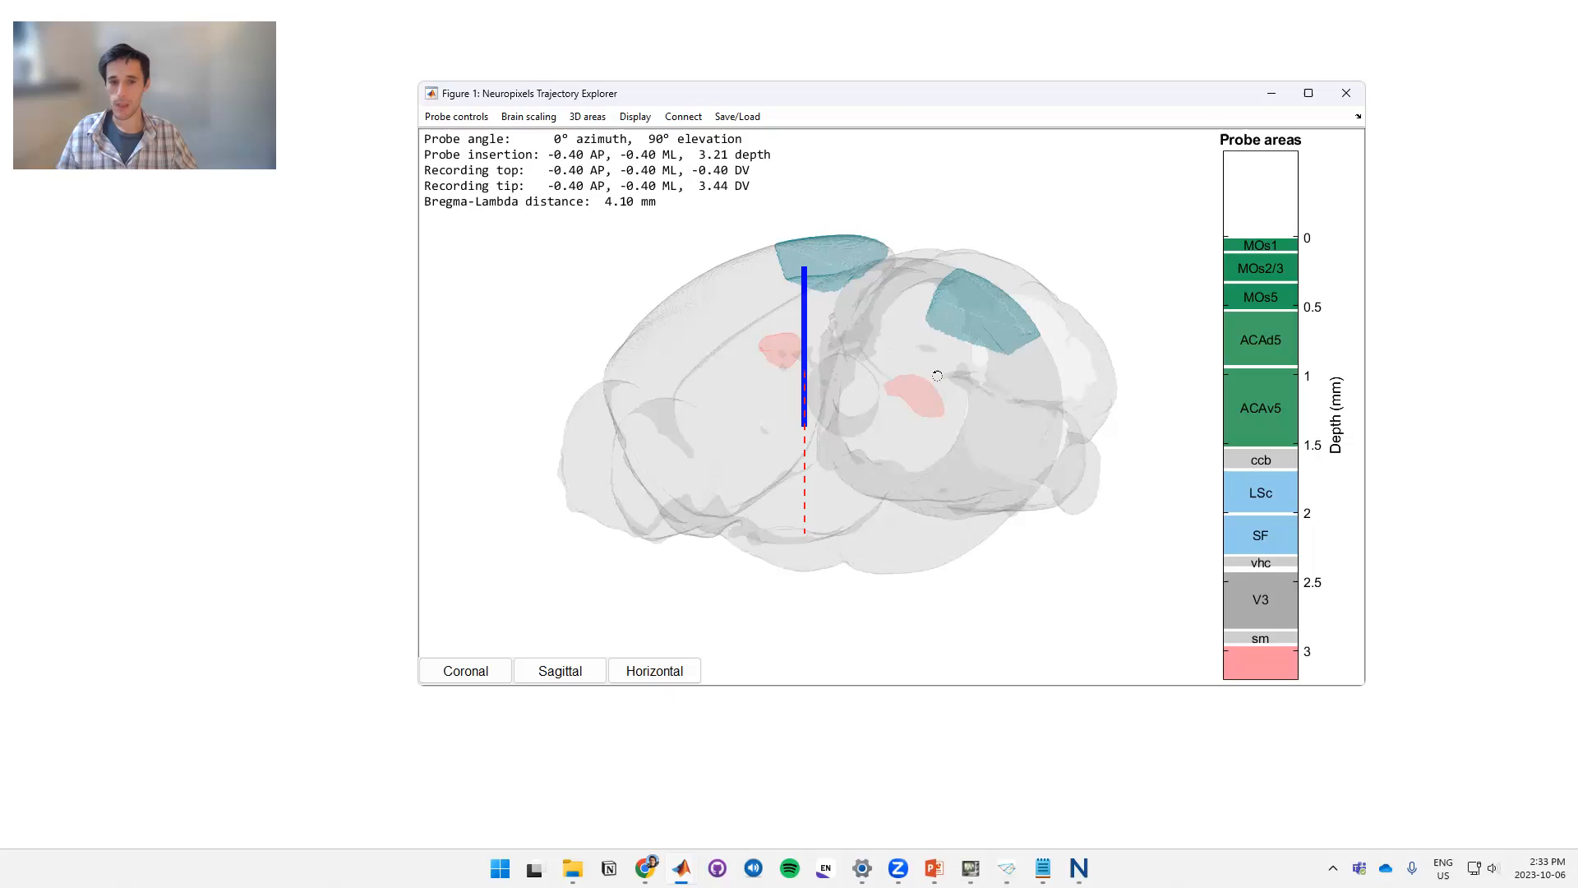
{"action": "left_click_drag", "start_coordinate": [936, 376], "coordinate": [846, 479]}
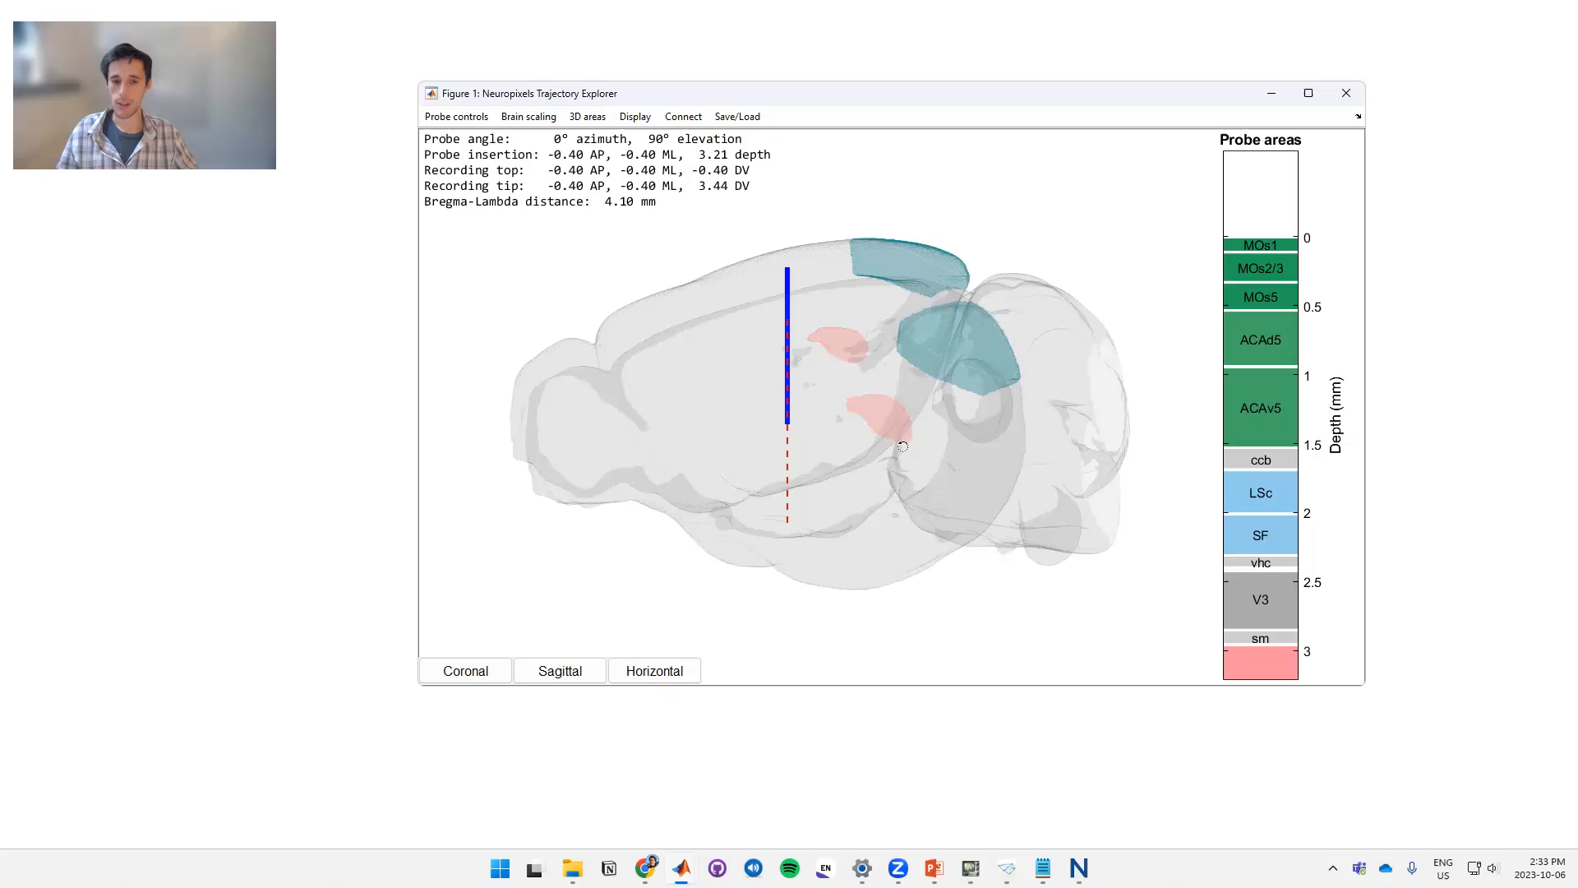
{"action": "left_click", "coordinate": [465, 670]}
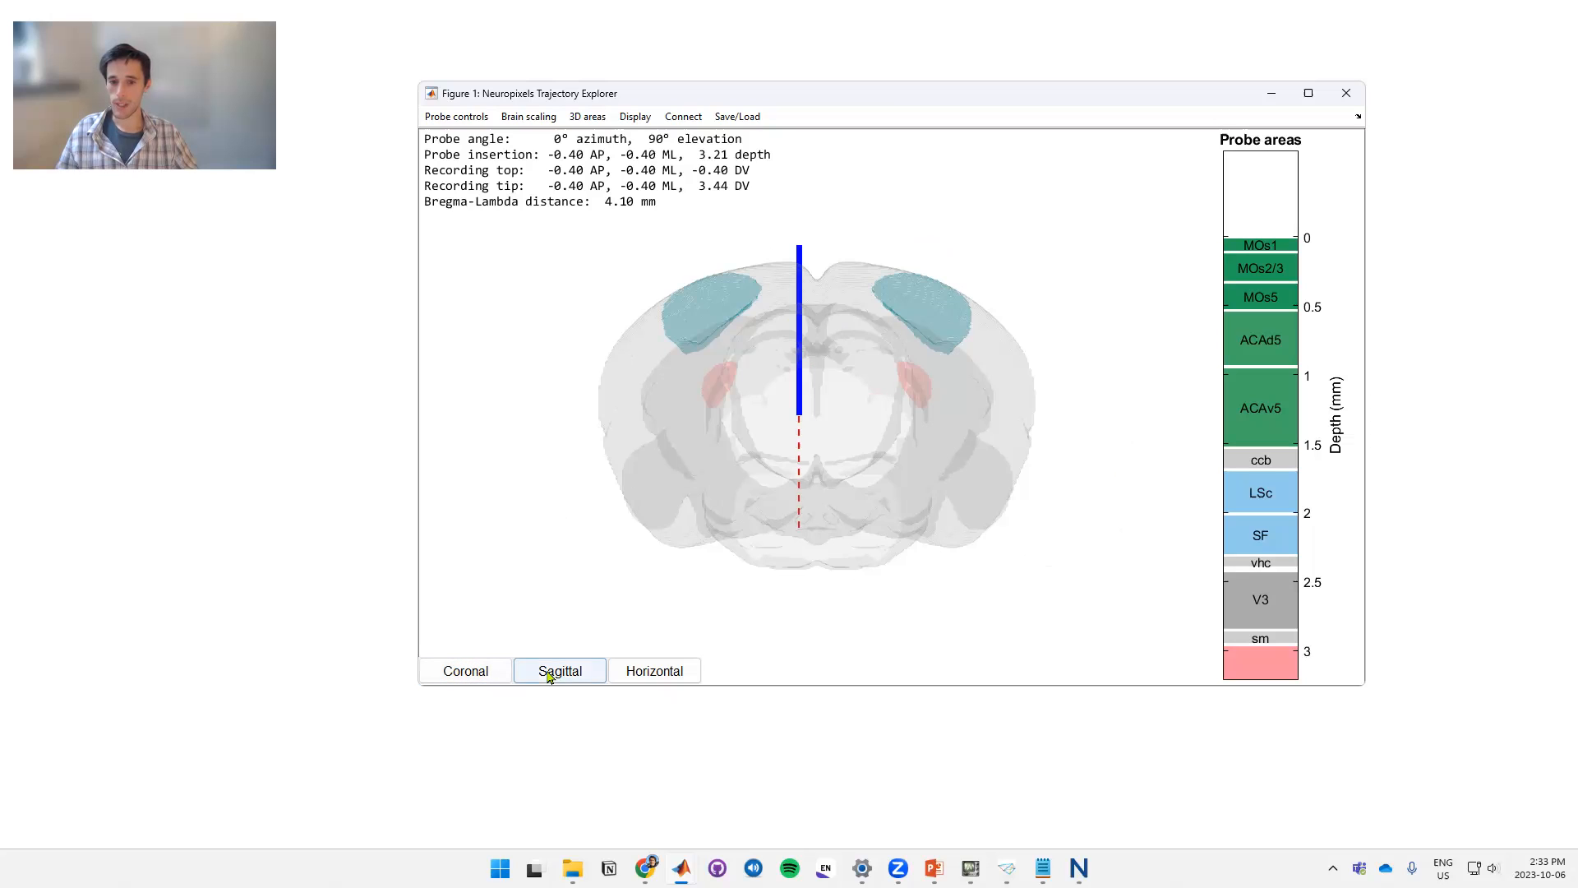
{"action": "left_click", "coordinate": [560, 669]}
Move the probe insertion point further posterior with the Down arrow
{"action": "key", "text": "Down"}
{"action": "key", "text": "Down"}
{"action": "key", "text": "Down"}
{"action": "key", "text": "Down"}
{"action": "key", "text": "Down"}
{"action": "key", "text": "Down"}
{"action": "key", "text": "Down"}
{"action": "key", "text": "Down"}
{"action": "key", "text": "Down"}
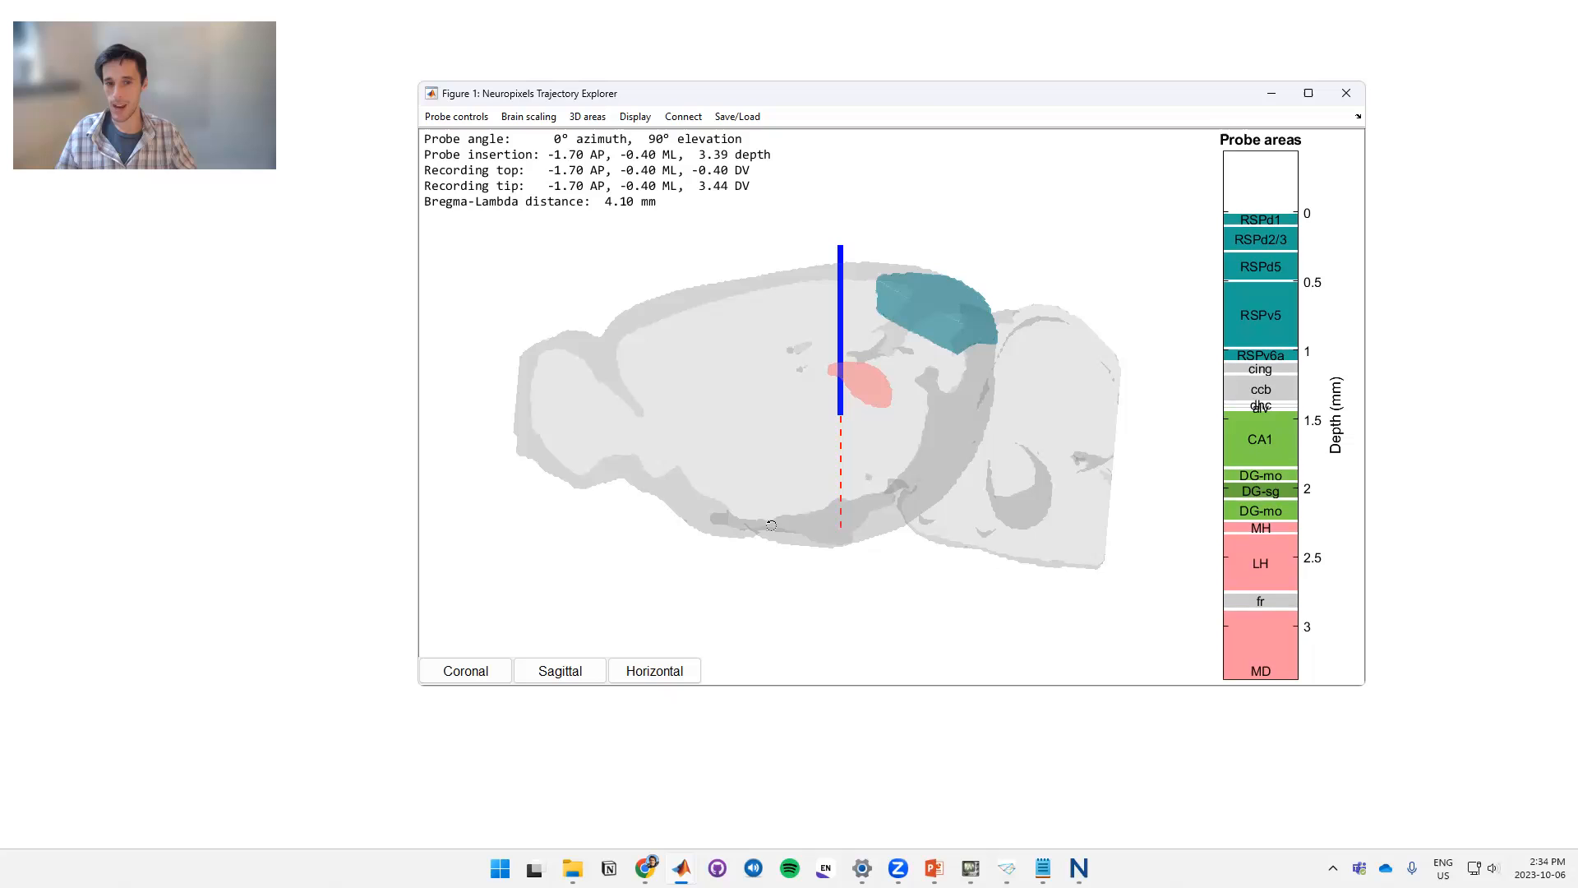
{"action": "key", "text": "Down"}
{"action": "key", "text": "Down"}
{"action": "key", "text": "Down"}
{"action": "key", "text": "Down"}
{"action": "key", "text": "Down"}
{"action": "key", "text": "Down"}
{"action": "key", "text": "Down"}
{"action": "key", "text": "Down"}
{"action": "key", "text": "Down"}
{"action": "key", "text": "Down"}
{"action": "key", "text": "Down"}
{"action": "key", "text": "Down"}
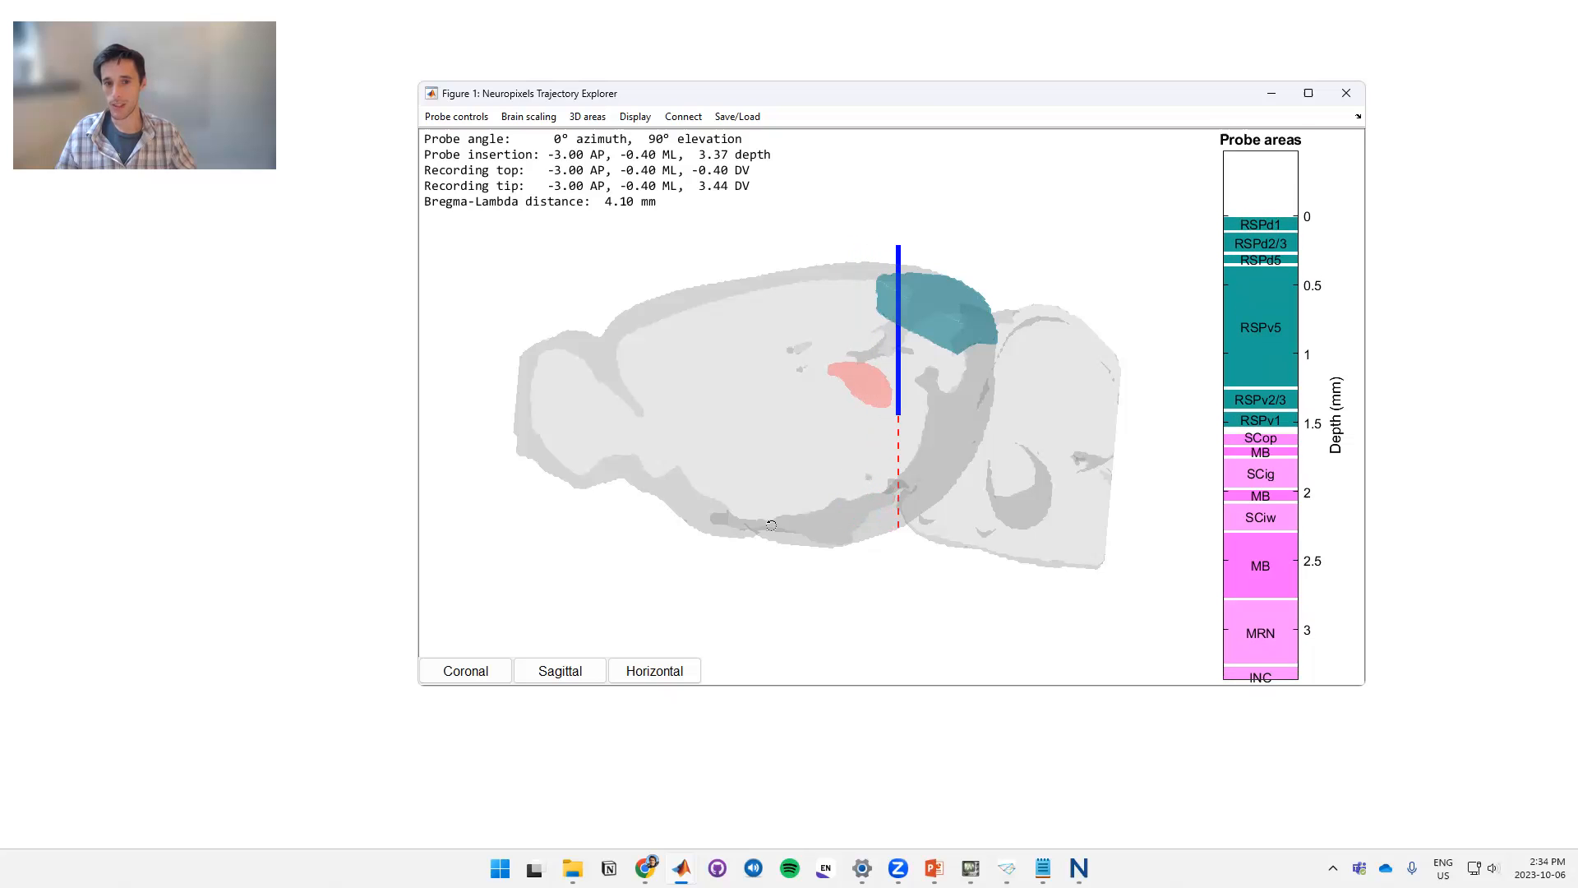
{"action": "key", "text": "Down"}
{"action": "key", "text": "Down"}
{"action": "key", "text": "Down"}
{"action": "key", "text": "Down"}
{"action": "key", "text": "Down"}
{"action": "key", "text": "Down"}
{"action": "key", "text": "Down"}
{"action": "key", "text": "Down"}
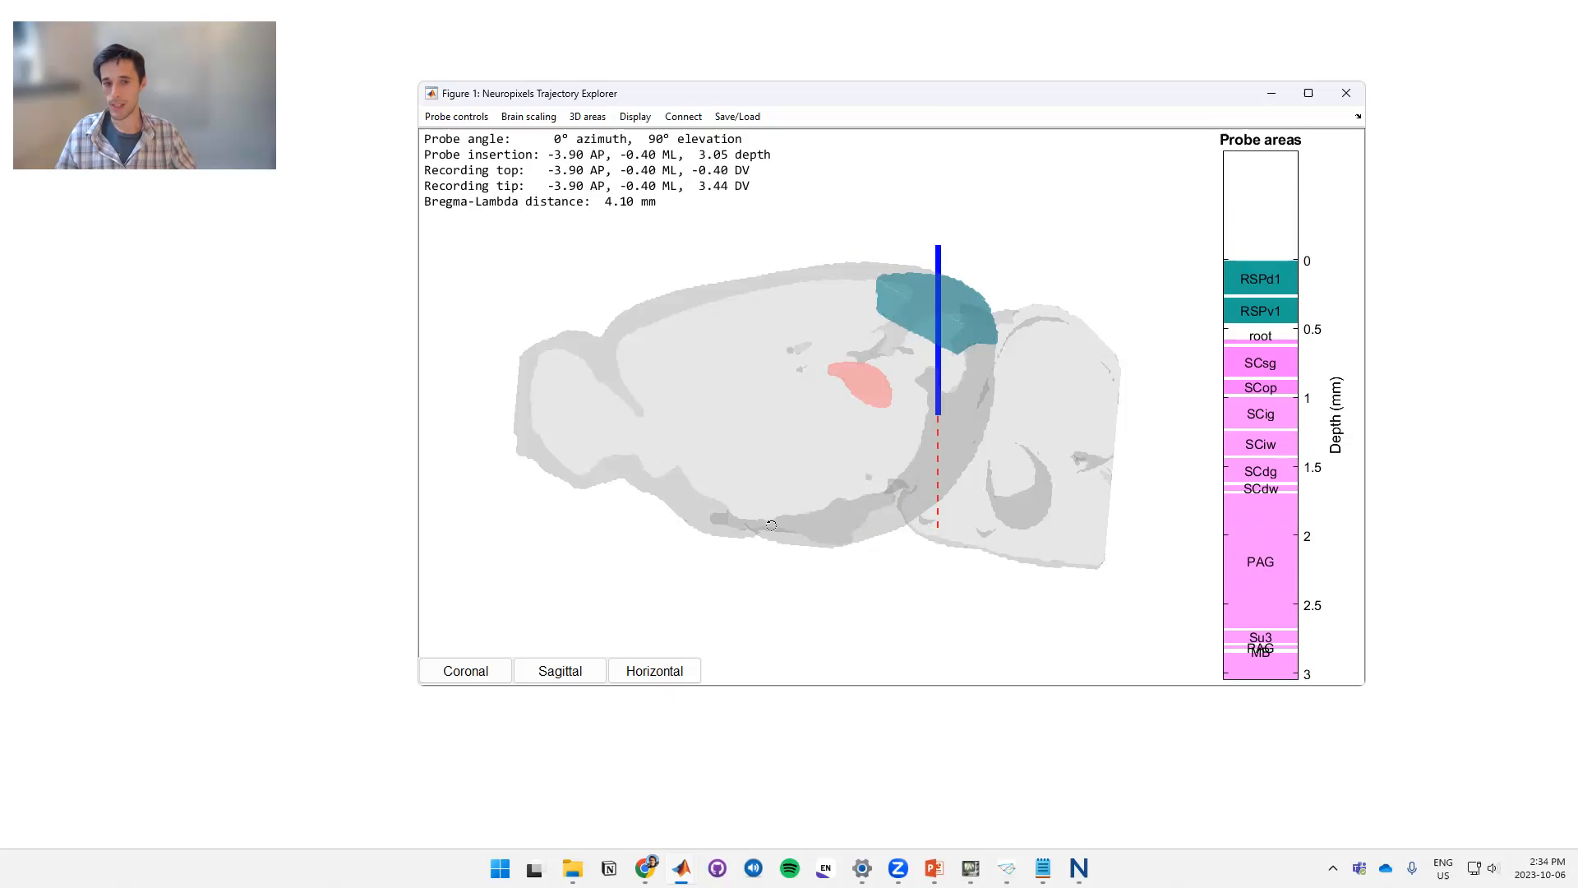
{"action": "key", "text": "Down"}
{"action": "key", "text": "Down"}
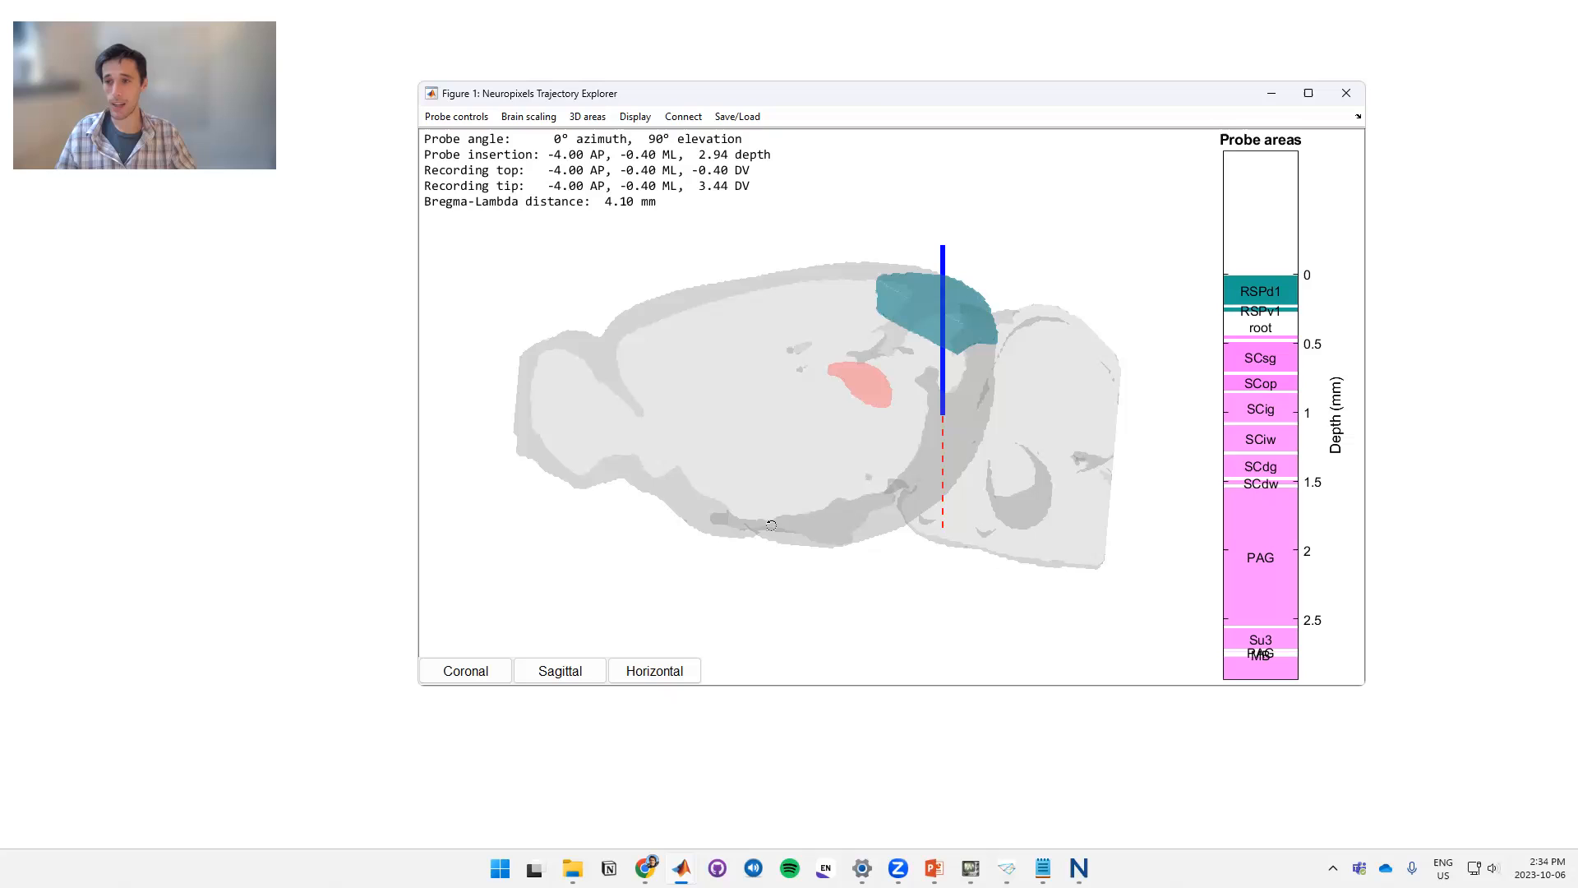
Lower the probe elevation from 90° to 54° and nudge insertion AP to -3.92, reaching 3.50 mm depth
{"action": "key", "text": "shift+Down"}
{"action": "key", "text": "Down"}
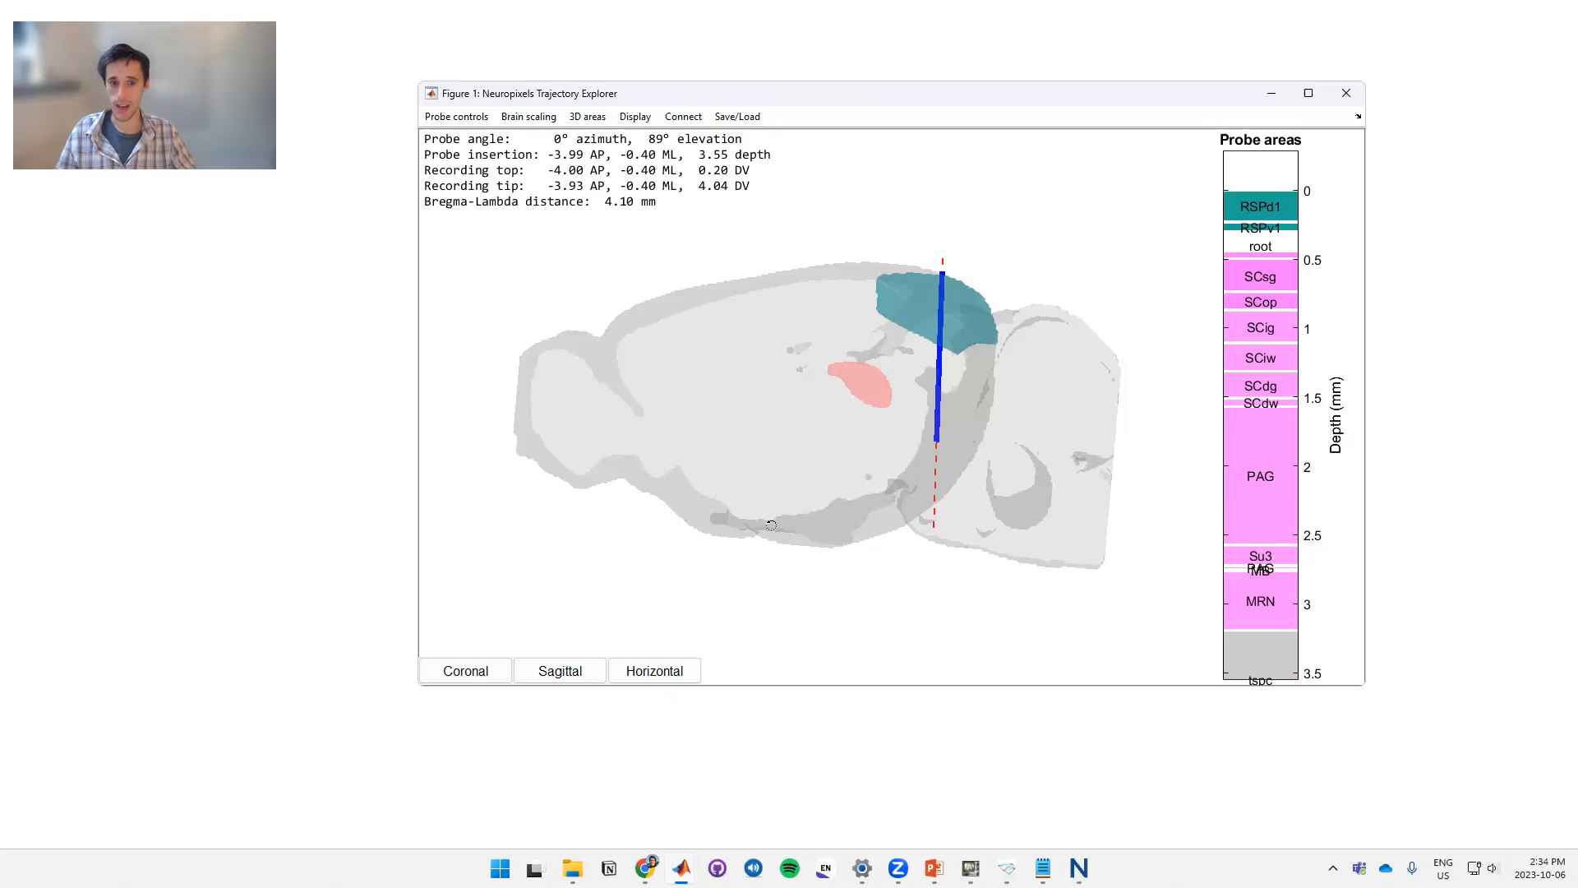
{"action": "key", "text": "shift+Down"}
{"action": "key", "text": "Down"}
{"action": "key", "text": "shift+Down"}
{"action": "key", "text": "Down"}
{"action": "key", "text": "shift+Down"}
{"action": "key", "text": "shift+Down"}
{"action": "key", "text": "Down"}
{"action": "key", "text": "Down"}
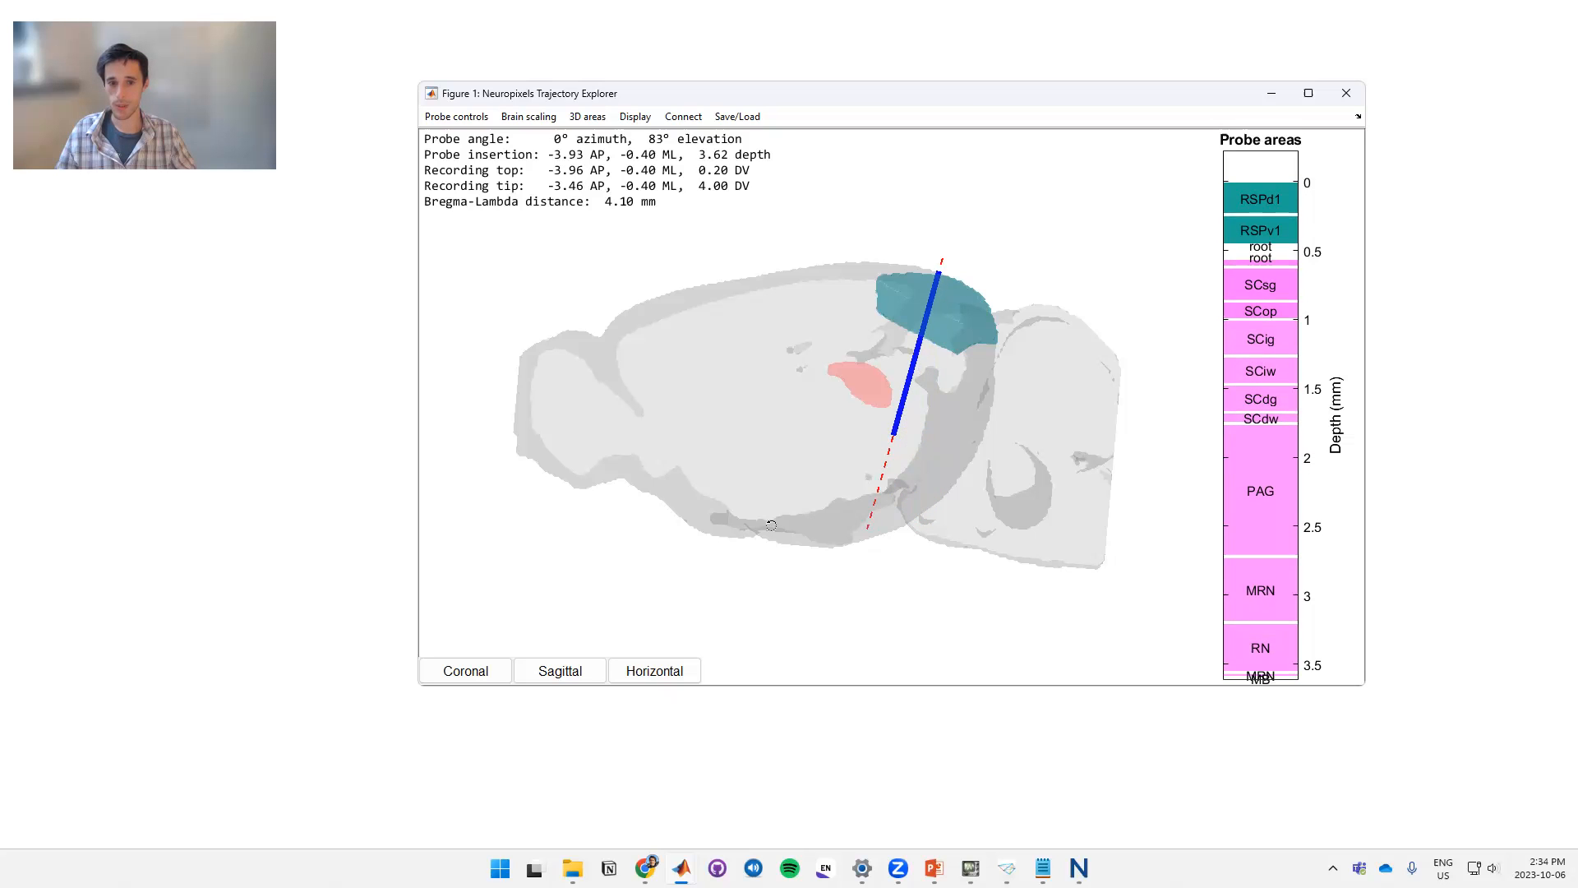
{"action": "key", "text": "shift+Down"}
{"action": "key", "text": "Down"}
{"action": "key", "text": "Down"}
{"action": "key", "text": "Down"}
{"action": "key", "text": "shift+Down"}
{"action": "key", "text": "Down"}
{"action": "key", "text": "Down"}
{"action": "key", "text": "Down"}
{"action": "key", "text": "shift+Down"}
{"action": "key", "text": "Down"}
{"action": "key", "text": "Down"}
{"action": "key", "text": "Down"}
{"action": "key", "text": "shift+Down"}
{"action": "key", "text": "Down"}
{"action": "key", "text": "Down"}
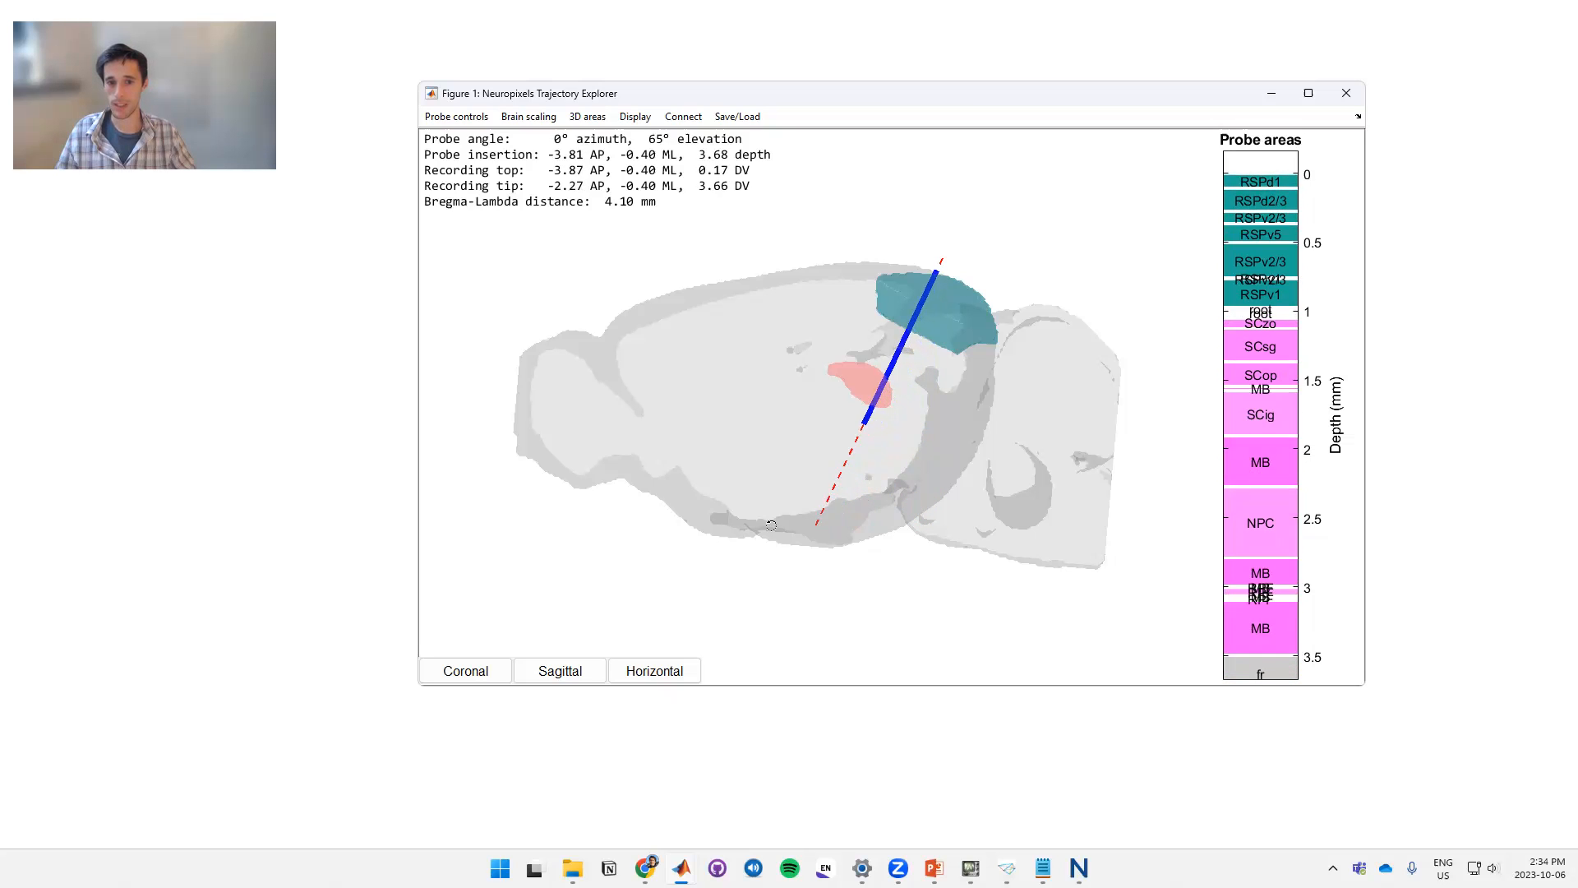
{"action": "key", "text": "shift+Down"}
{"action": "key", "text": "Down"}
{"action": "key", "text": "shift+Down"}
{"action": "key", "text": "Down"}
{"action": "key", "text": "shift+Down"}
{"action": "key", "text": "Down"}
{"action": "key", "text": "shift+Down"}
{"action": "key", "text": "Down"}
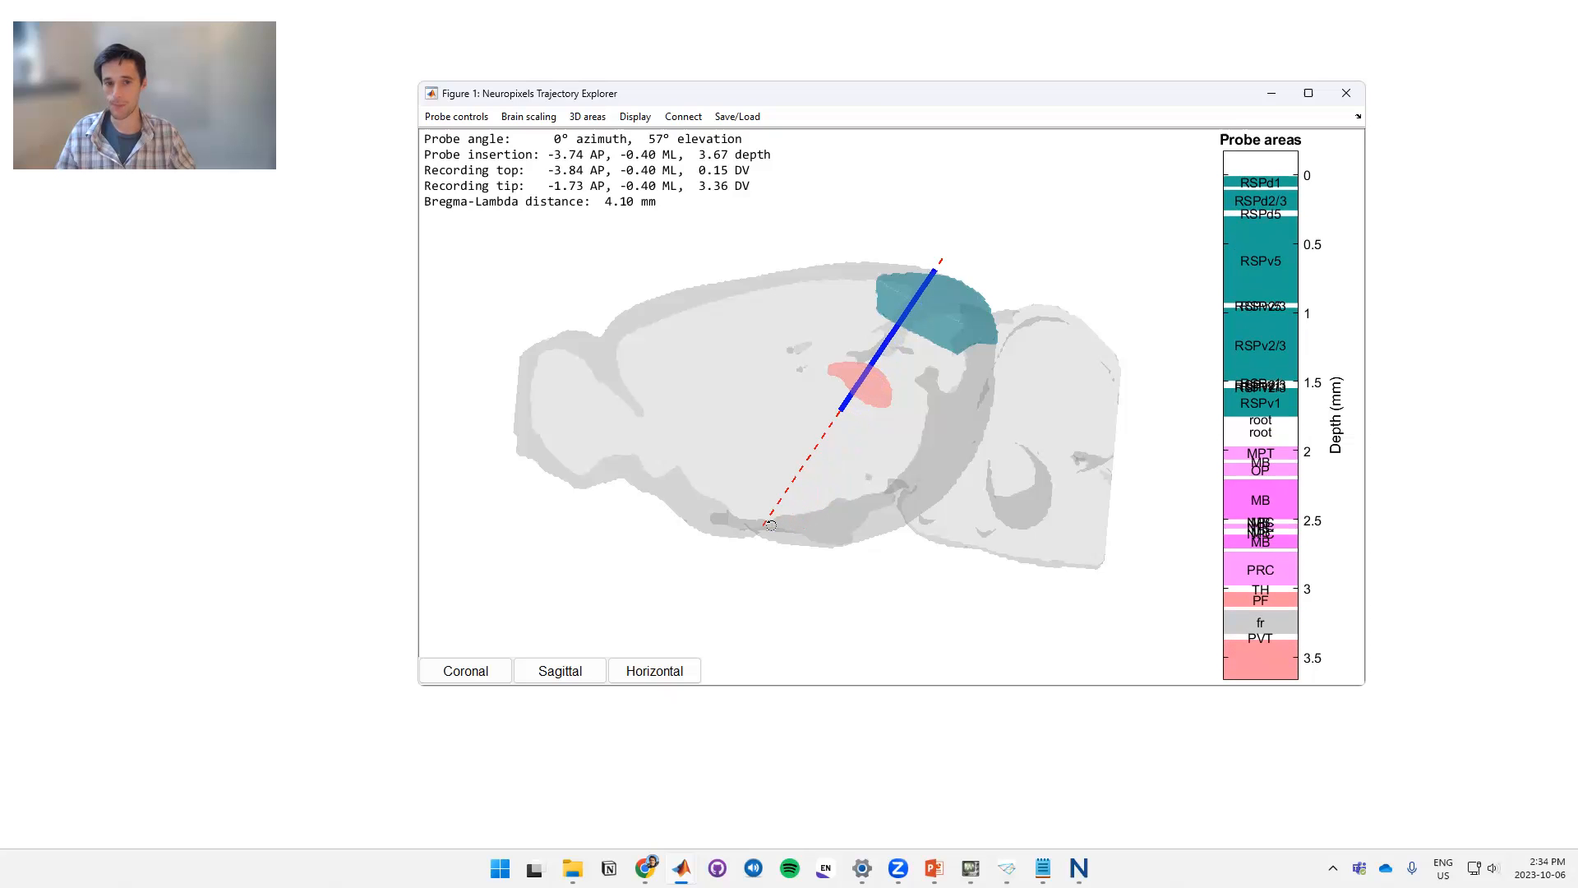
{"action": "key", "text": "shift+Down"}
{"action": "key", "text": "shift+Down"}
{"action": "key", "text": "shift+Down"}
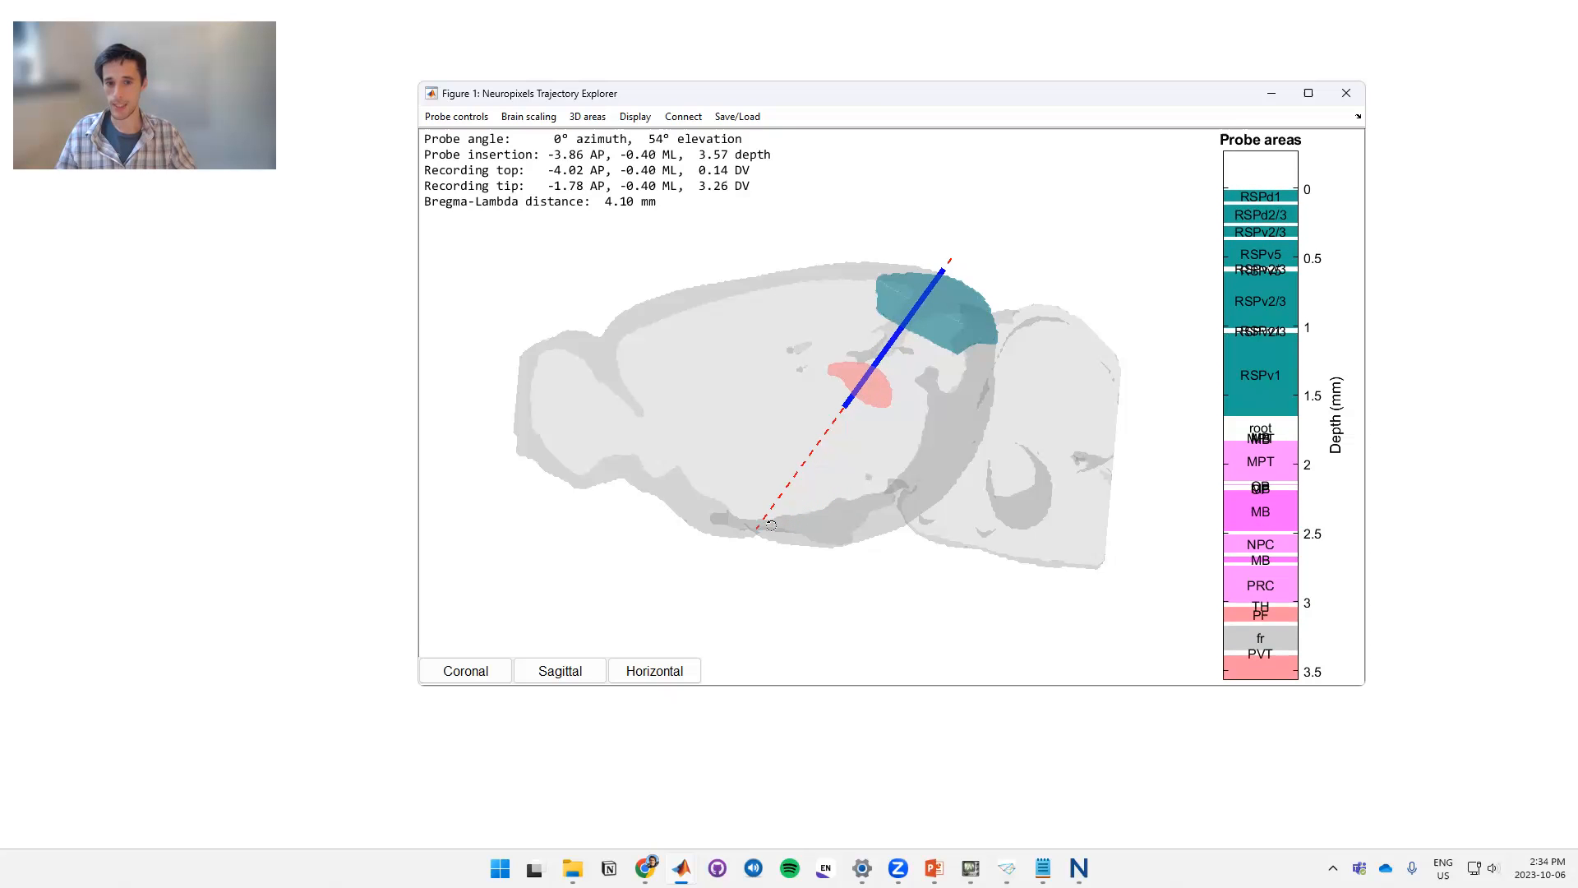
{"action": "key", "text": "Down"}
{"action": "key", "text": "Down"}
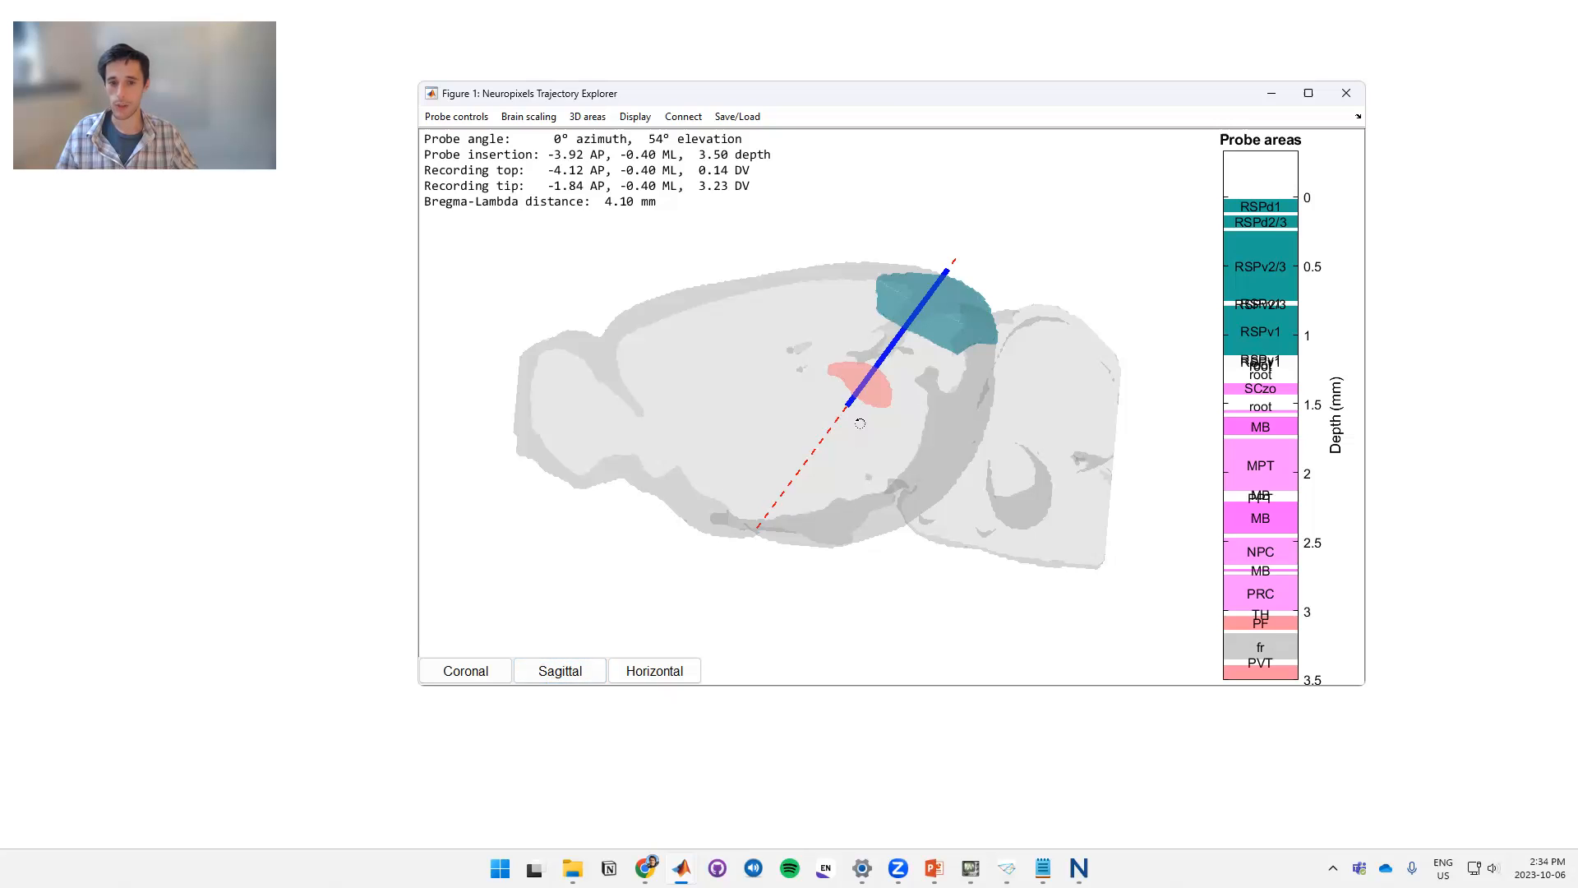
From the coronal view, shift the probe laterally to about -2.7 ML toward VISp
{"action": "left_click", "coordinate": [458, 668]}
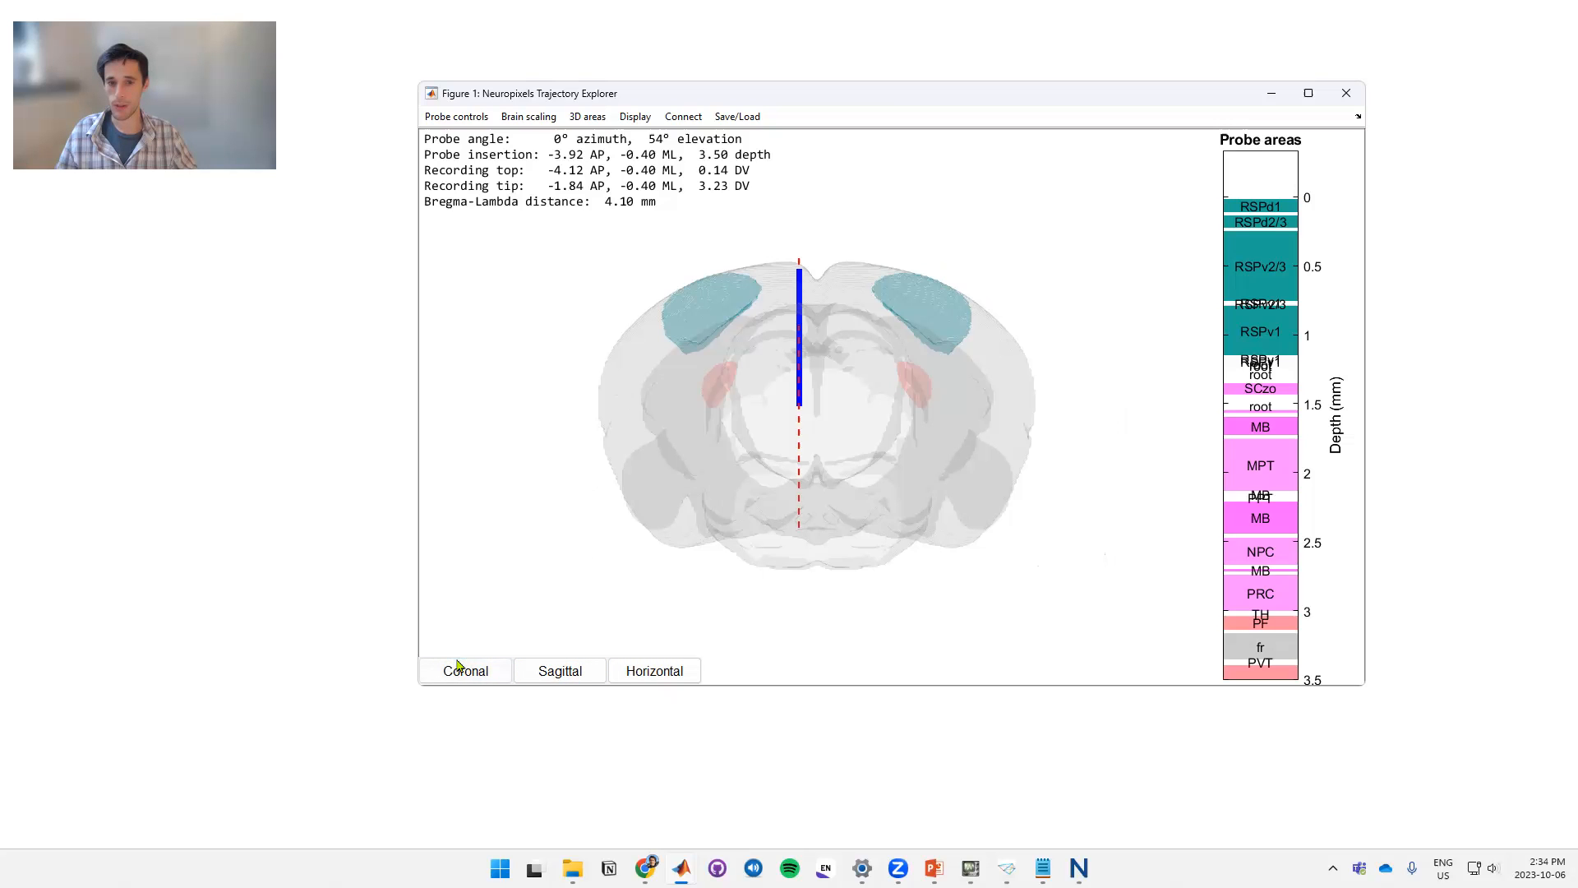
{"action": "key", "text": "Left"}
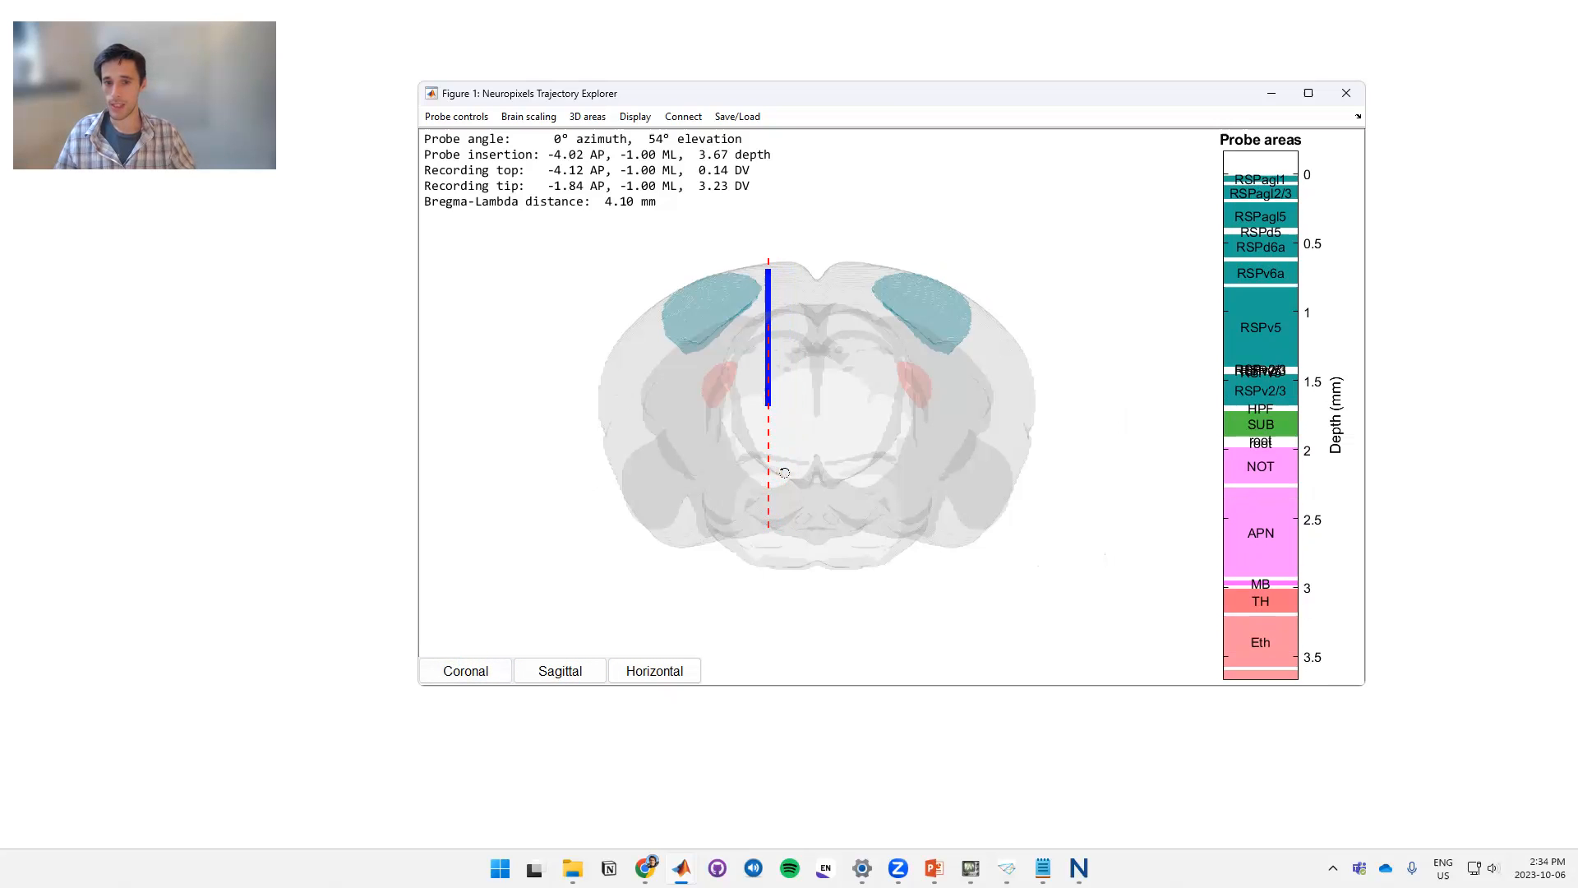
{"action": "key", "text": "Left"}
{"action": "key", "text": "Left"}
{"action": "key", "text": "Left"}
{"action": "key", "text": "Left"}
{"action": "key", "text": "Left"}
{"action": "key", "text": "Left"}
{"action": "key", "text": "Left"}
{"action": "key", "text": "Left"}
{"action": "key", "text": "Left"}
{"action": "key", "text": "Left"}
{"action": "key", "text": "Left"}
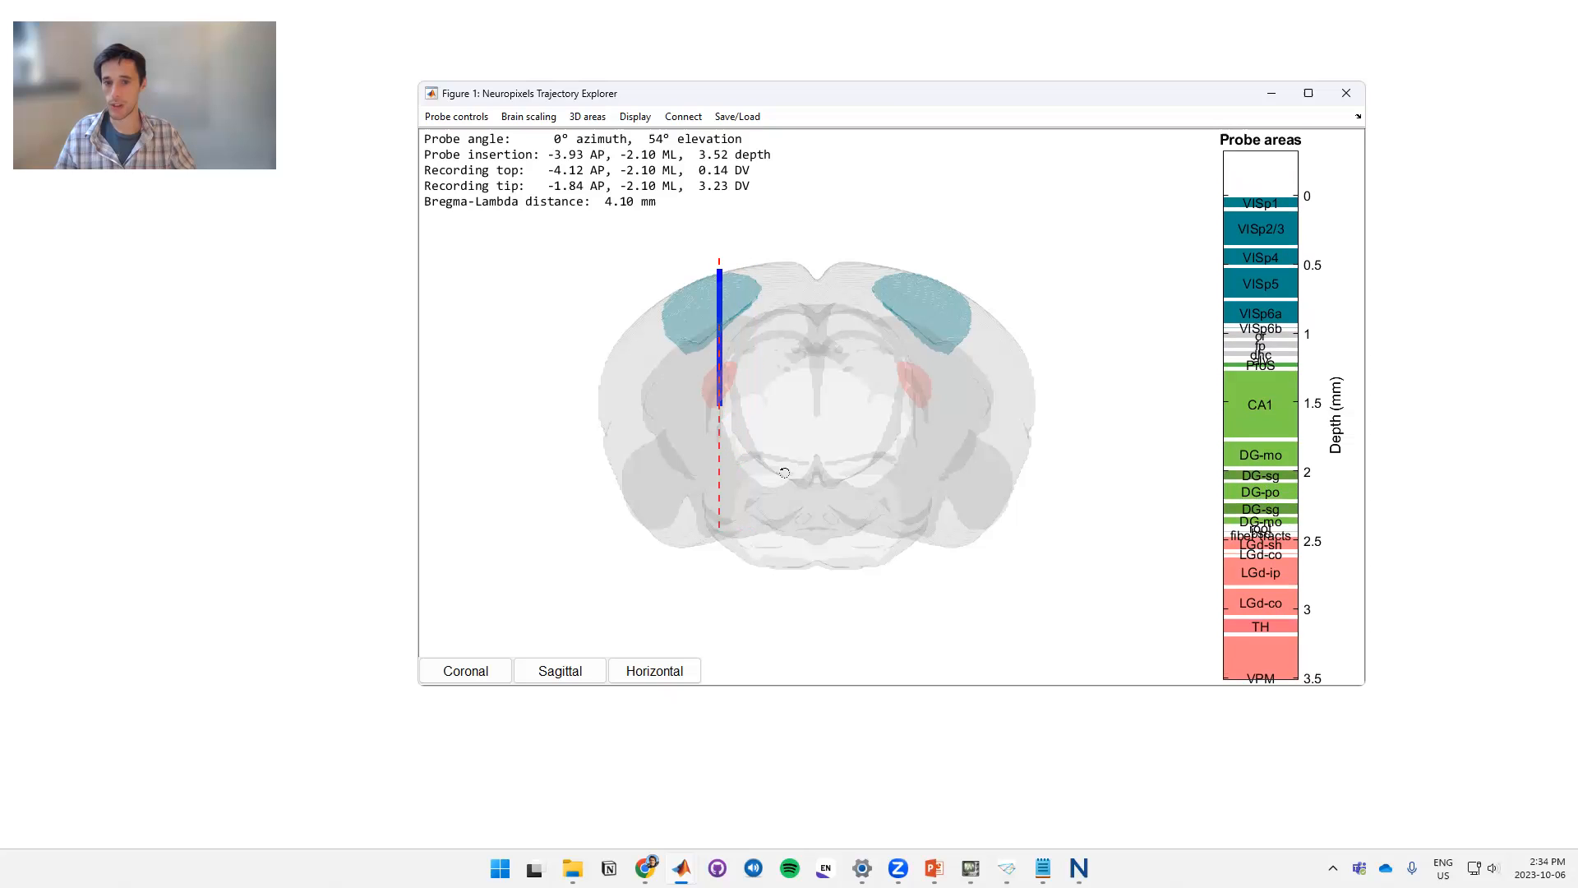
{"action": "key", "text": "Left"}
{"action": "key", "text": "Left"}
{"action": "key", "text": "Left"}
{"action": "key", "text": "Left"}
{"action": "key", "text": "Left"}
{"action": "key", "text": "Left"}
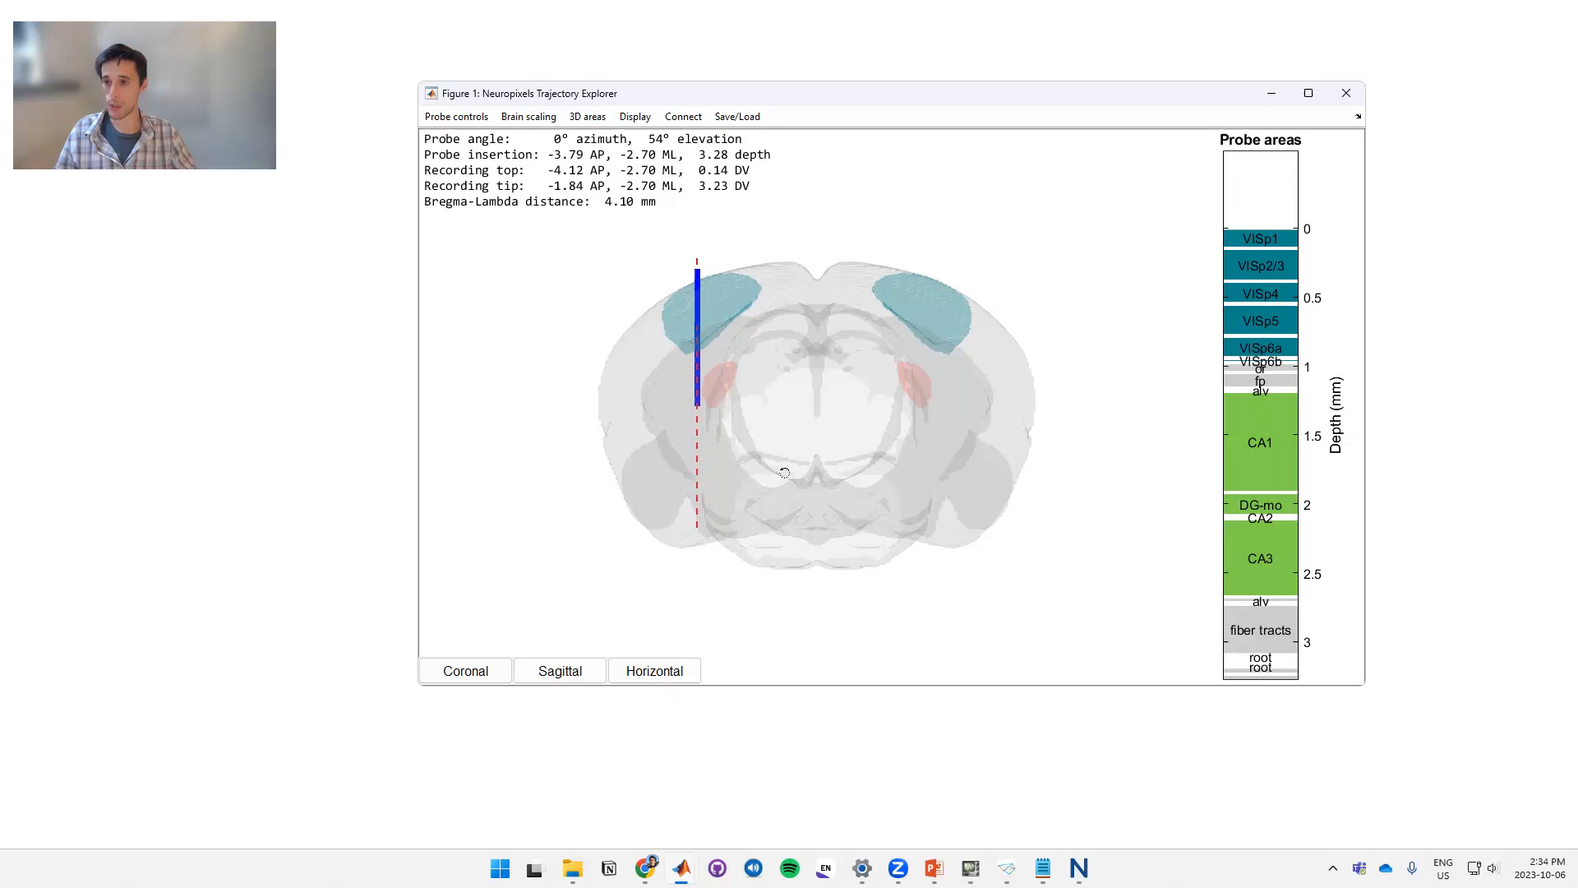
Angle the probe to 15° azimuth, 53° elevation so it crosses VISp, hippocampus and LGd
{"action": "key", "text": "shift+Left"}
{"action": "key", "text": "shift+Left"}
{"action": "key", "text": "shift+Left"}
{"action": "key", "text": "shift+Left"}
{"action": "key", "text": "shift+Left"}
{"action": "key", "text": "shift+Left"}
{"action": "key", "text": "shift+Left"}
{"action": "key", "text": "shift+Down"}
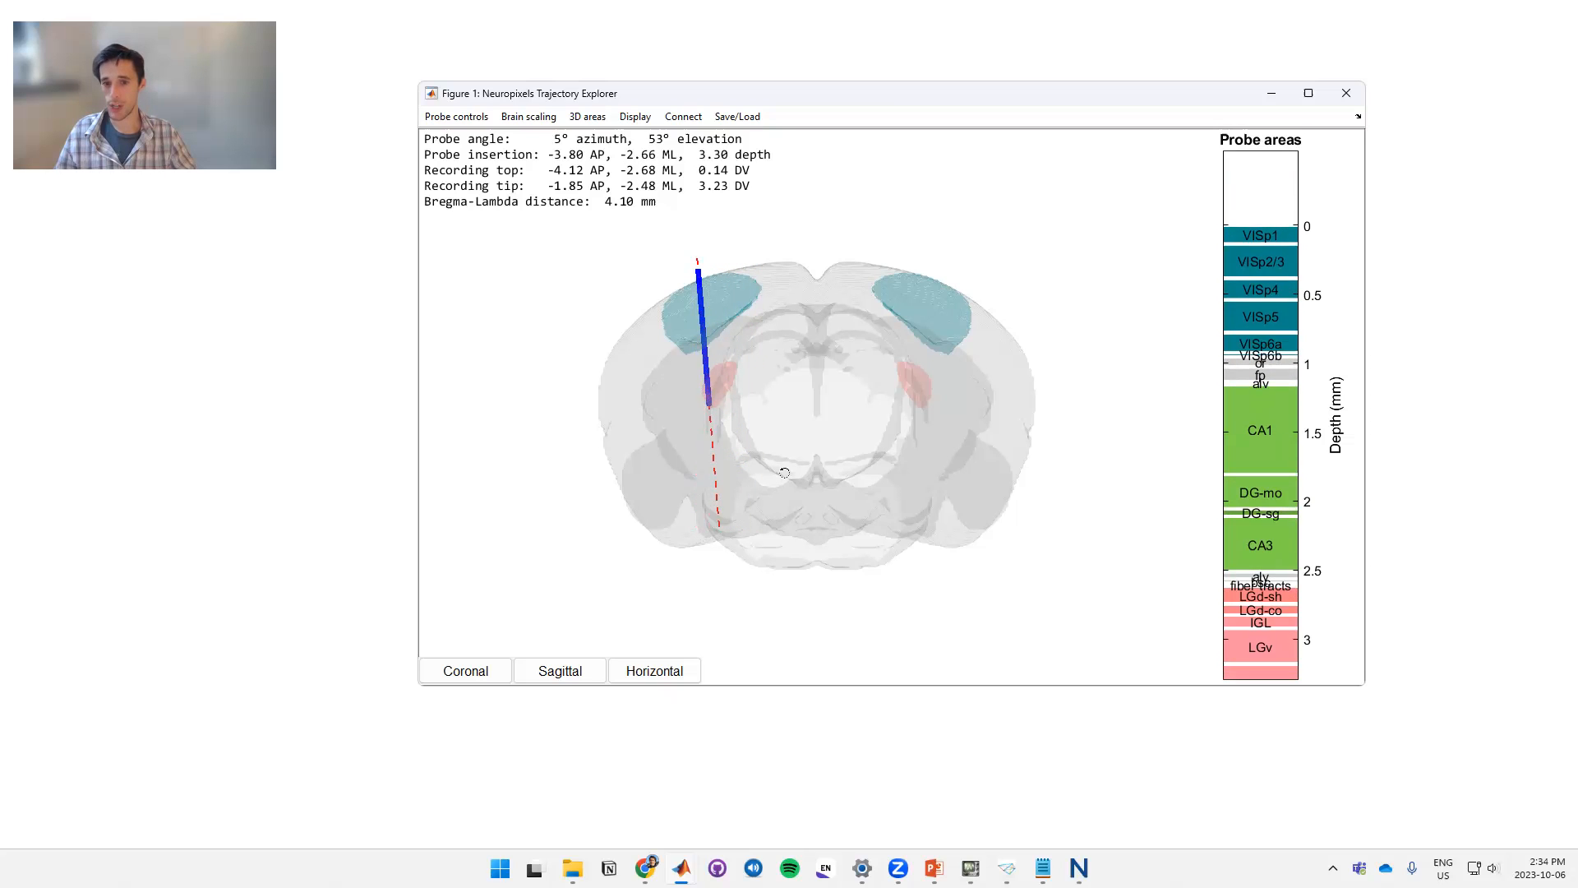
{"action": "key", "text": "shift+Left"}
{"action": "key", "text": "shift+Left"}
{"action": "key", "text": "shift+Left"}
{"action": "key", "text": "shift+Left"}
{"action": "key", "text": "shift+Left"}
{"action": "key", "text": "shift+Left"}
{"action": "key", "text": "shift+Left"}
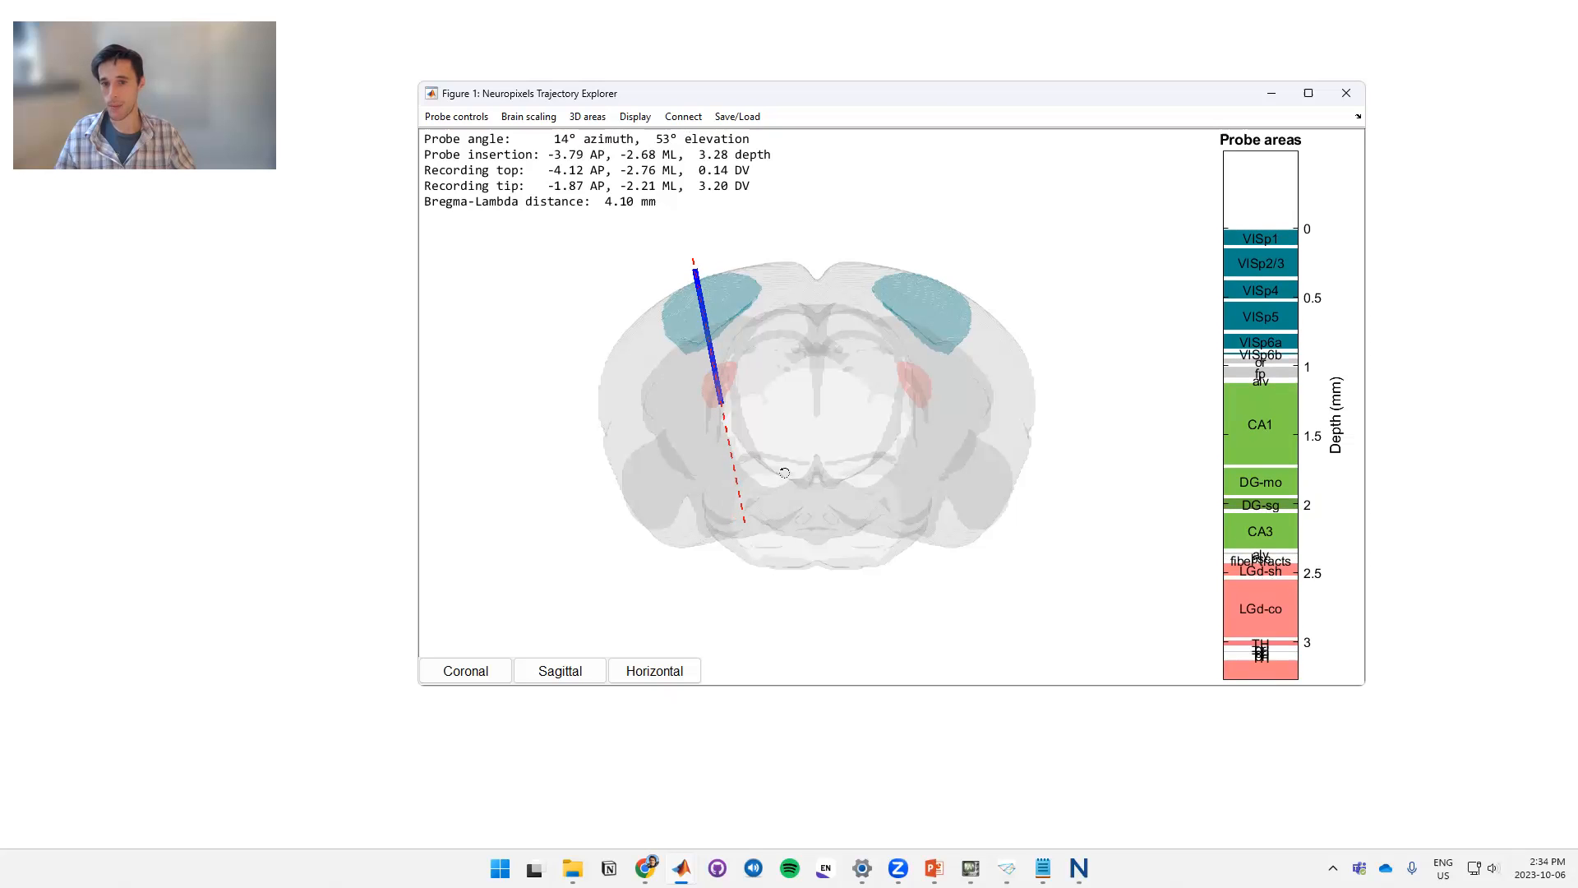
{"action": "key", "text": "shift+Left"}
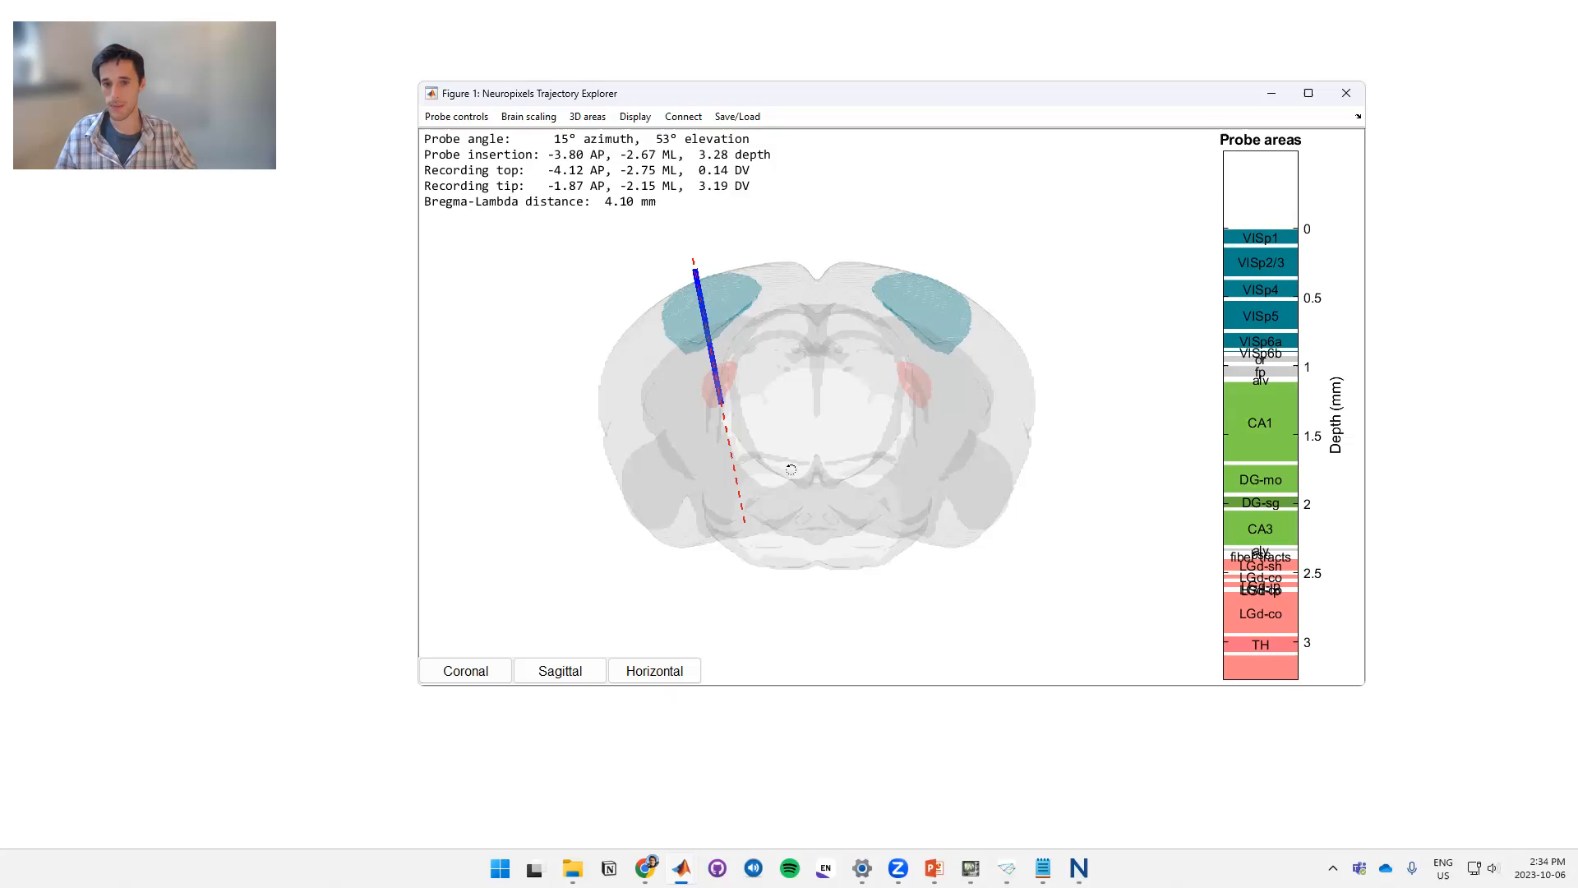
{"action": "left_click", "coordinate": [653, 671]}
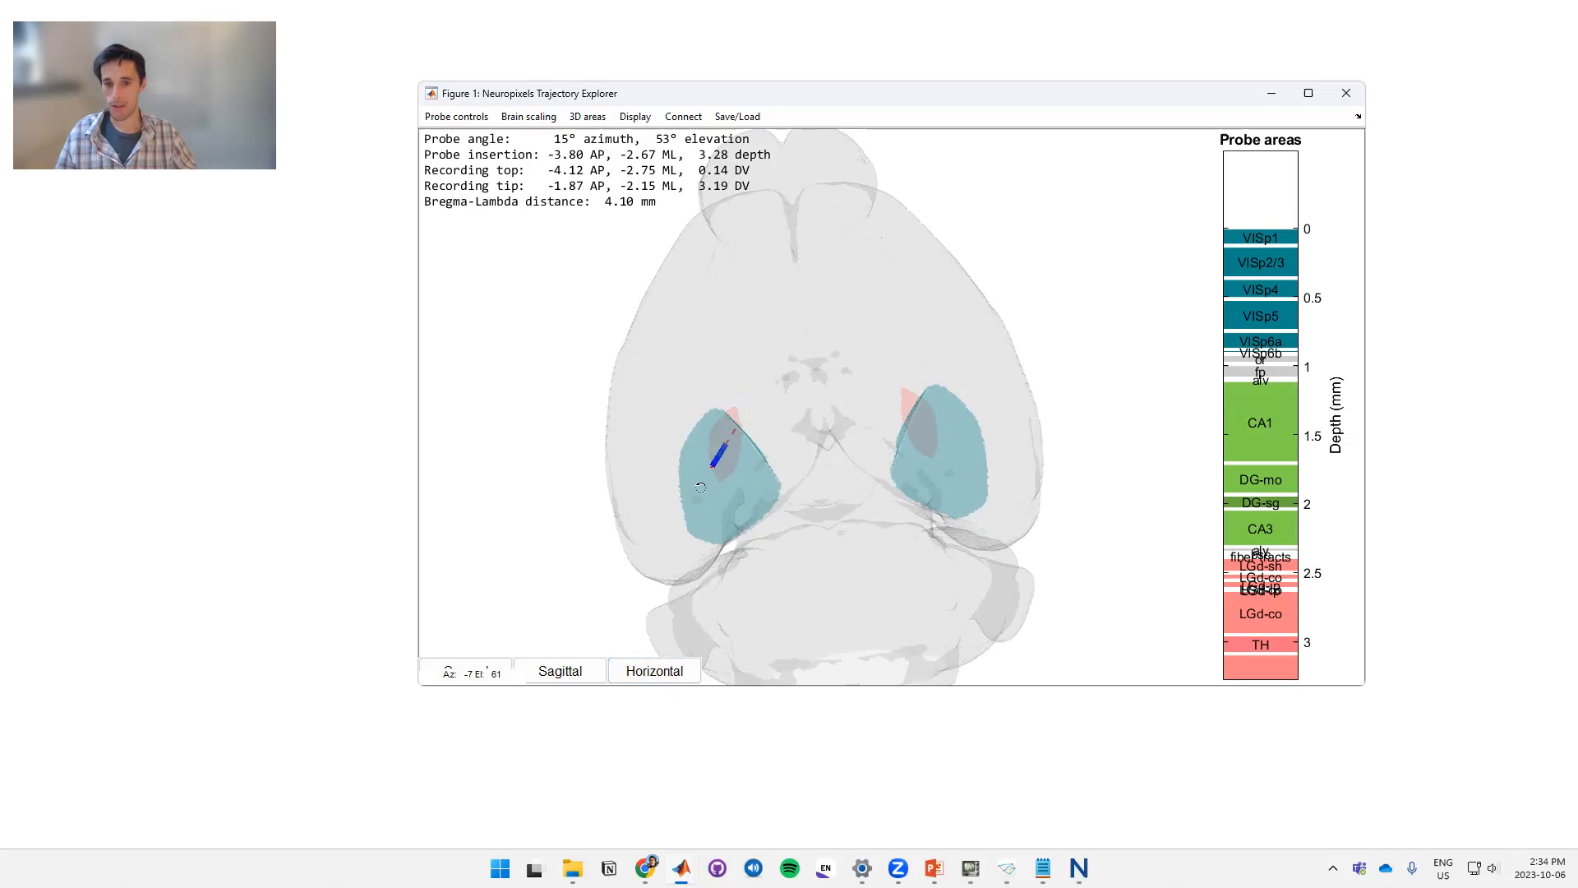
{"action": "left_click_drag", "start_coordinate": [700, 485], "coordinate": [1156, 385]}
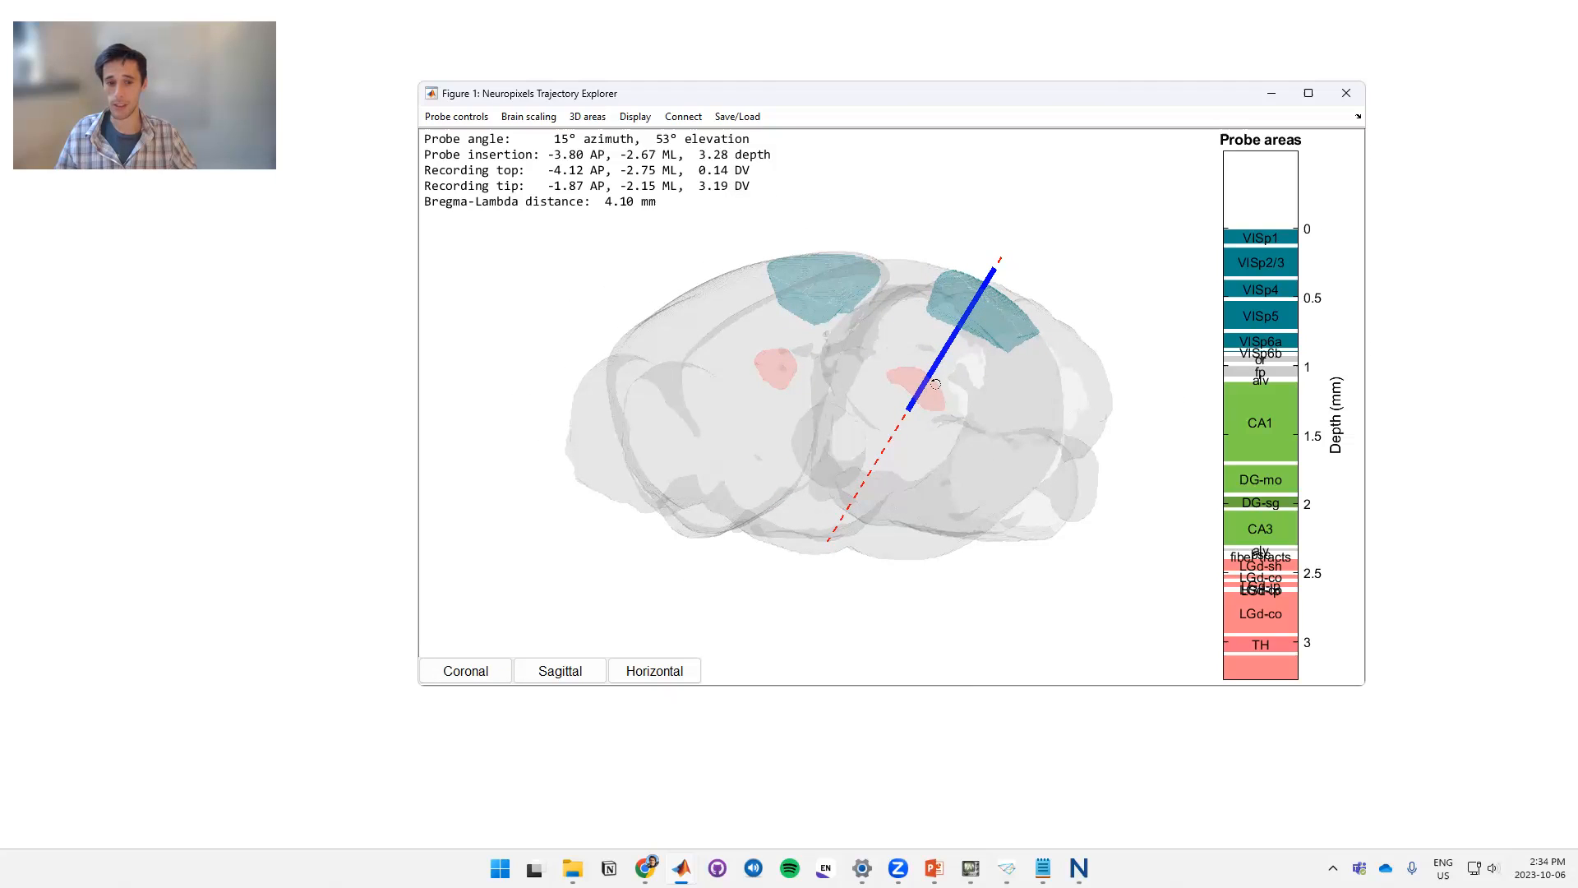
Insert the probe to 3.58 mm depth so the recording sites reach VPM, inspecting the trajectory
{"action": "left_click_drag", "start_coordinate": [952, 392], "coordinate": [884, 402]}
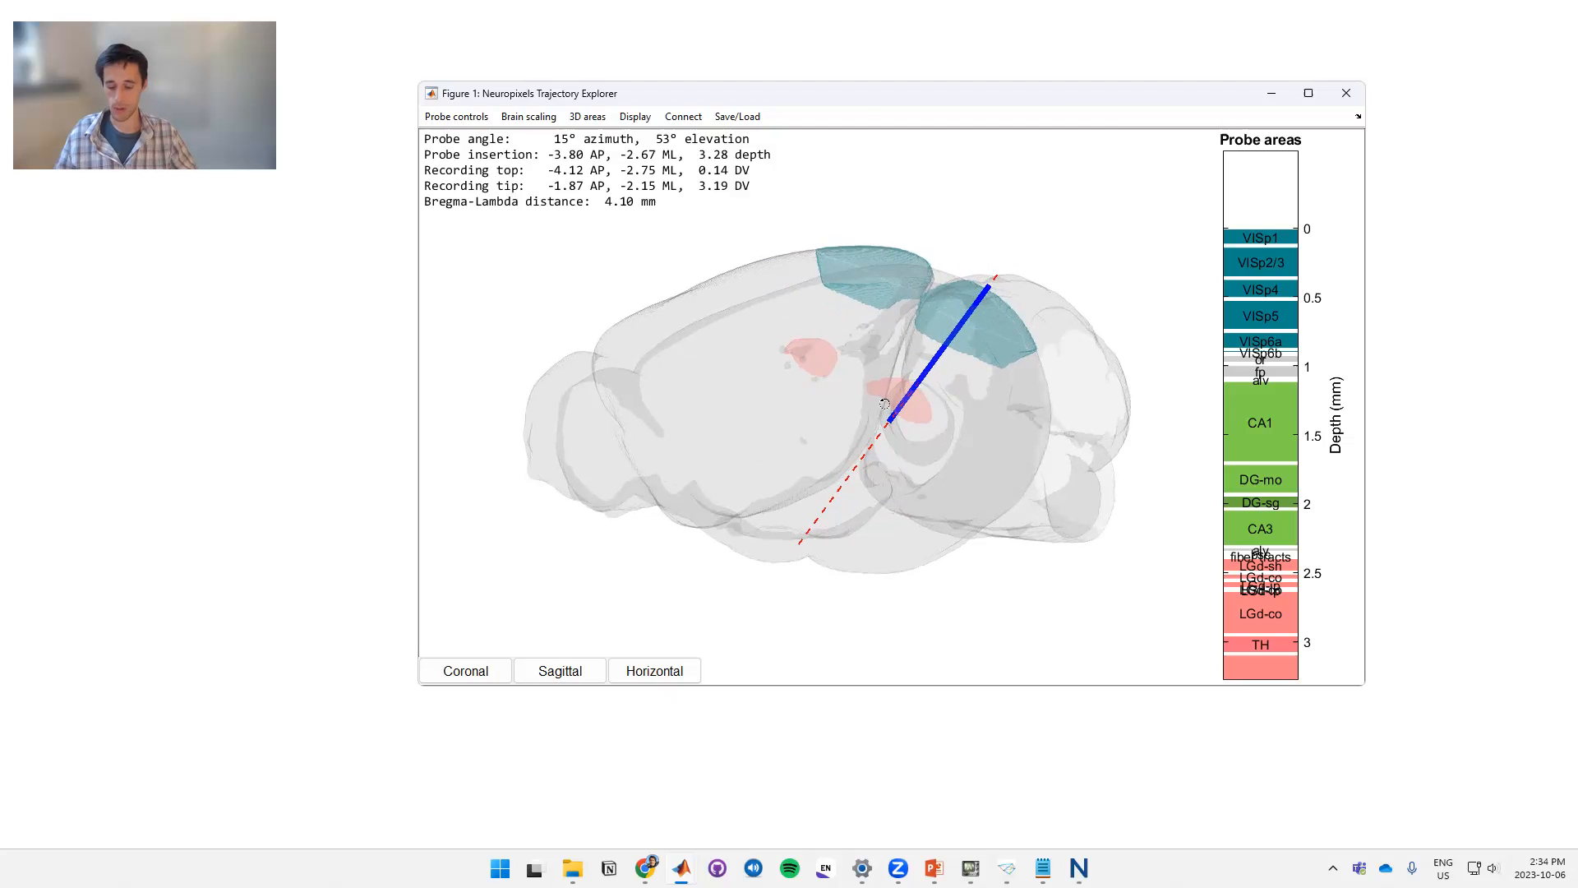
{"action": "key", "text": "alt+Down"}
{"action": "key", "text": "alt+Down"}
{"action": "key", "text": "alt+Down"}
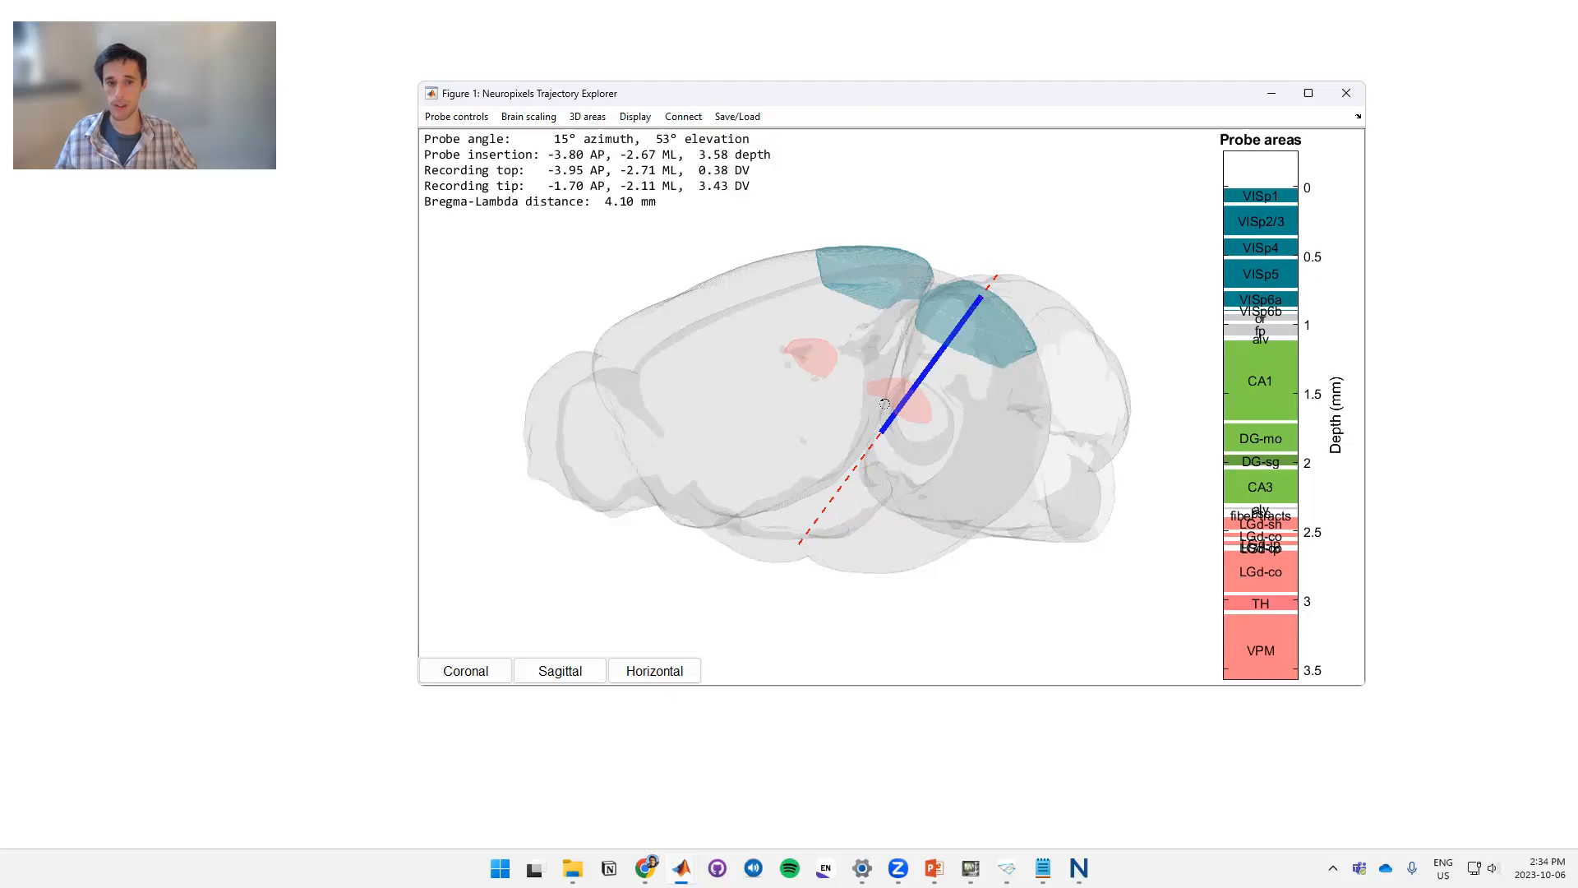
{"action": "mouse_move", "coordinate": [884, 403]}
{"action": "left_mouse_down"}
{"action": "mouse_move", "coordinate": [842, 382]}
{"action": "mouse_move", "coordinate": [1052, 424]}
{"action": "left_mouse_up"}
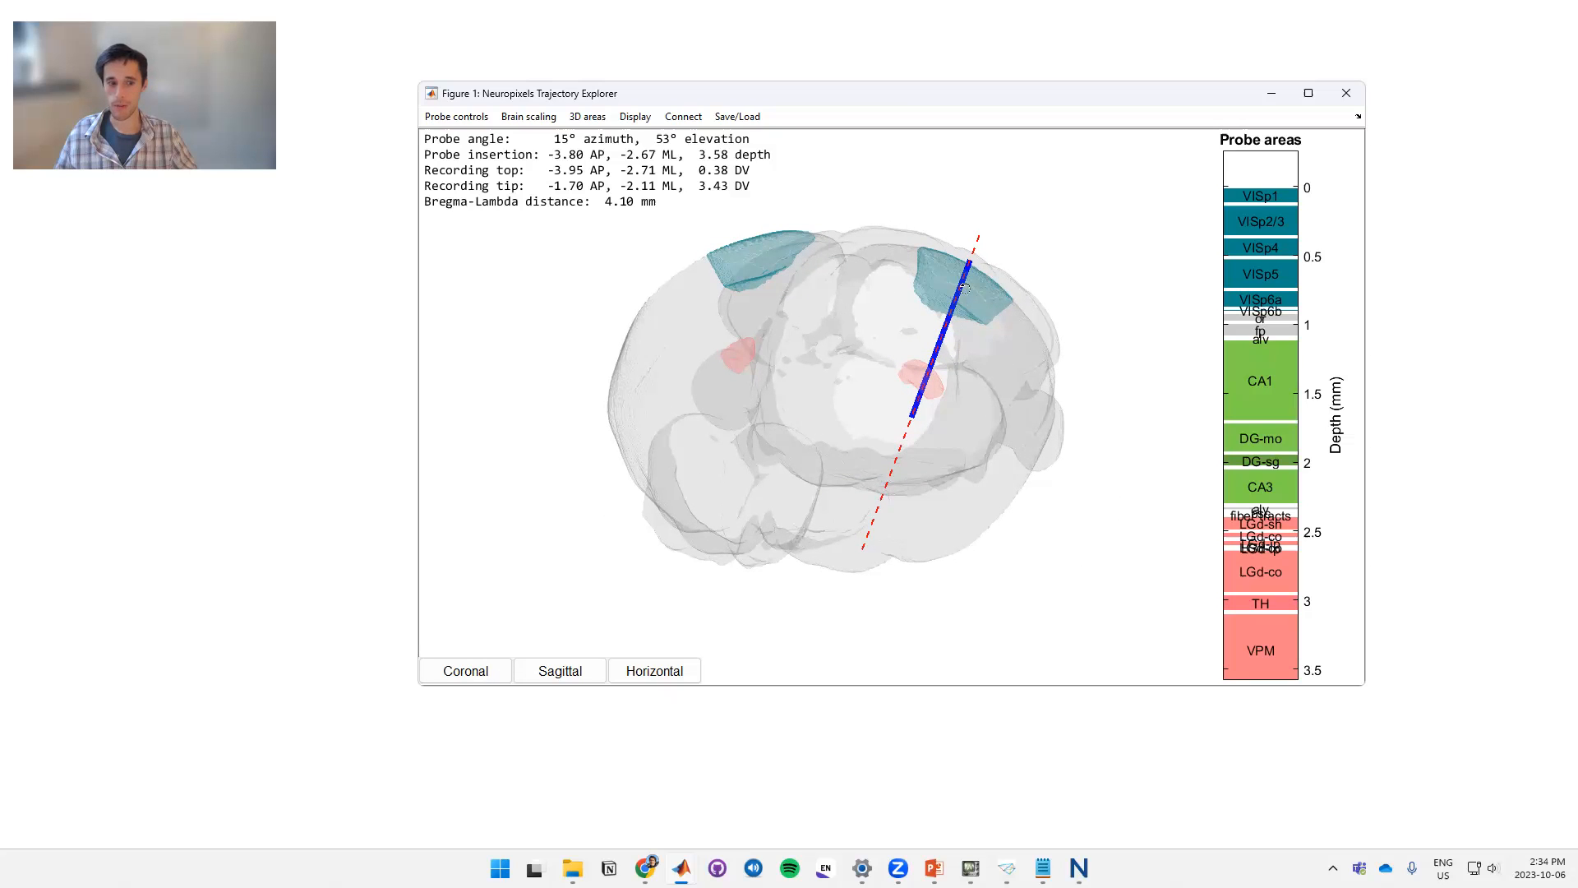
{"action": "left_click_drag", "start_coordinate": [928, 375], "coordinate": [816, 345]}
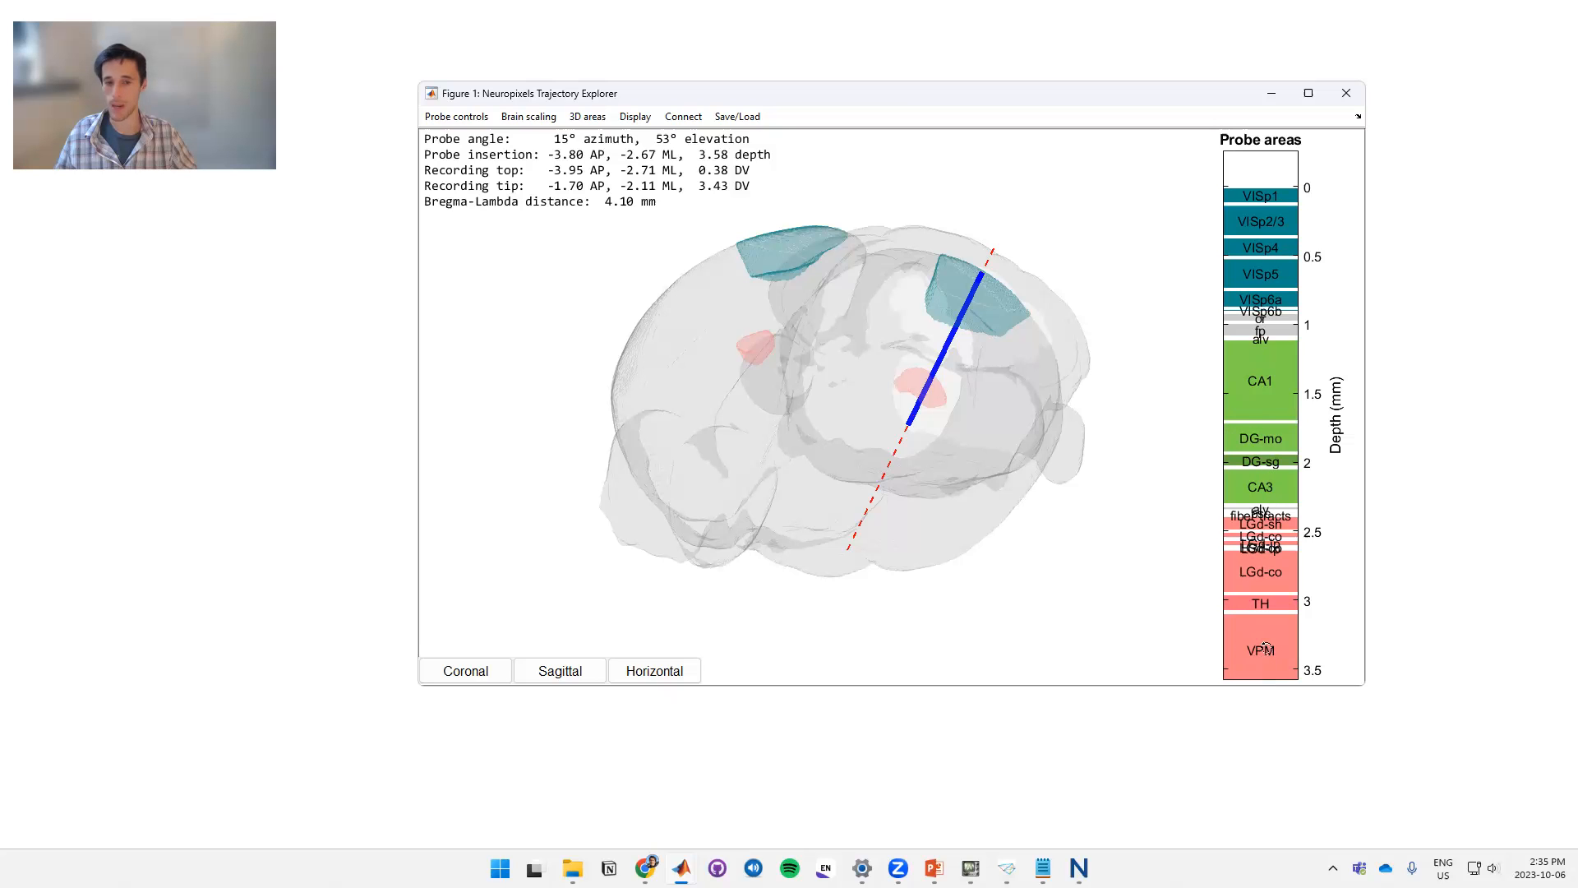
{"action": "left_click_drag", "start_coordinate": [1039, 349], "coordinate": [843, 435]}
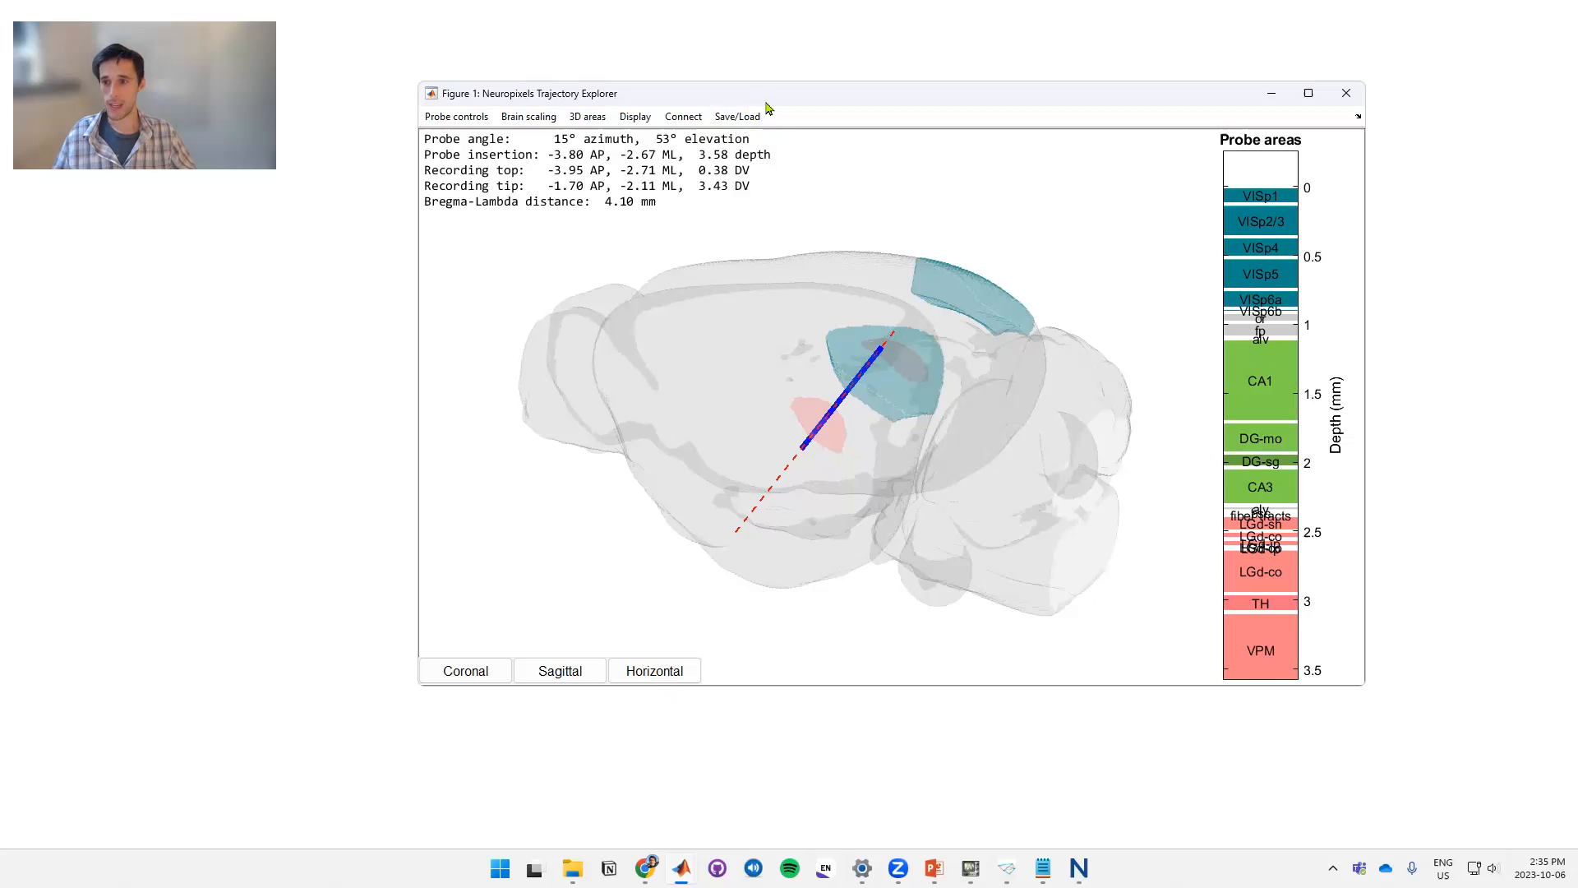
Move the trajectory window to the lower left and make it smaller
{"action": "left_click_drag", "start_coordinate": [768, 98], "coordinate": [379, 187]}
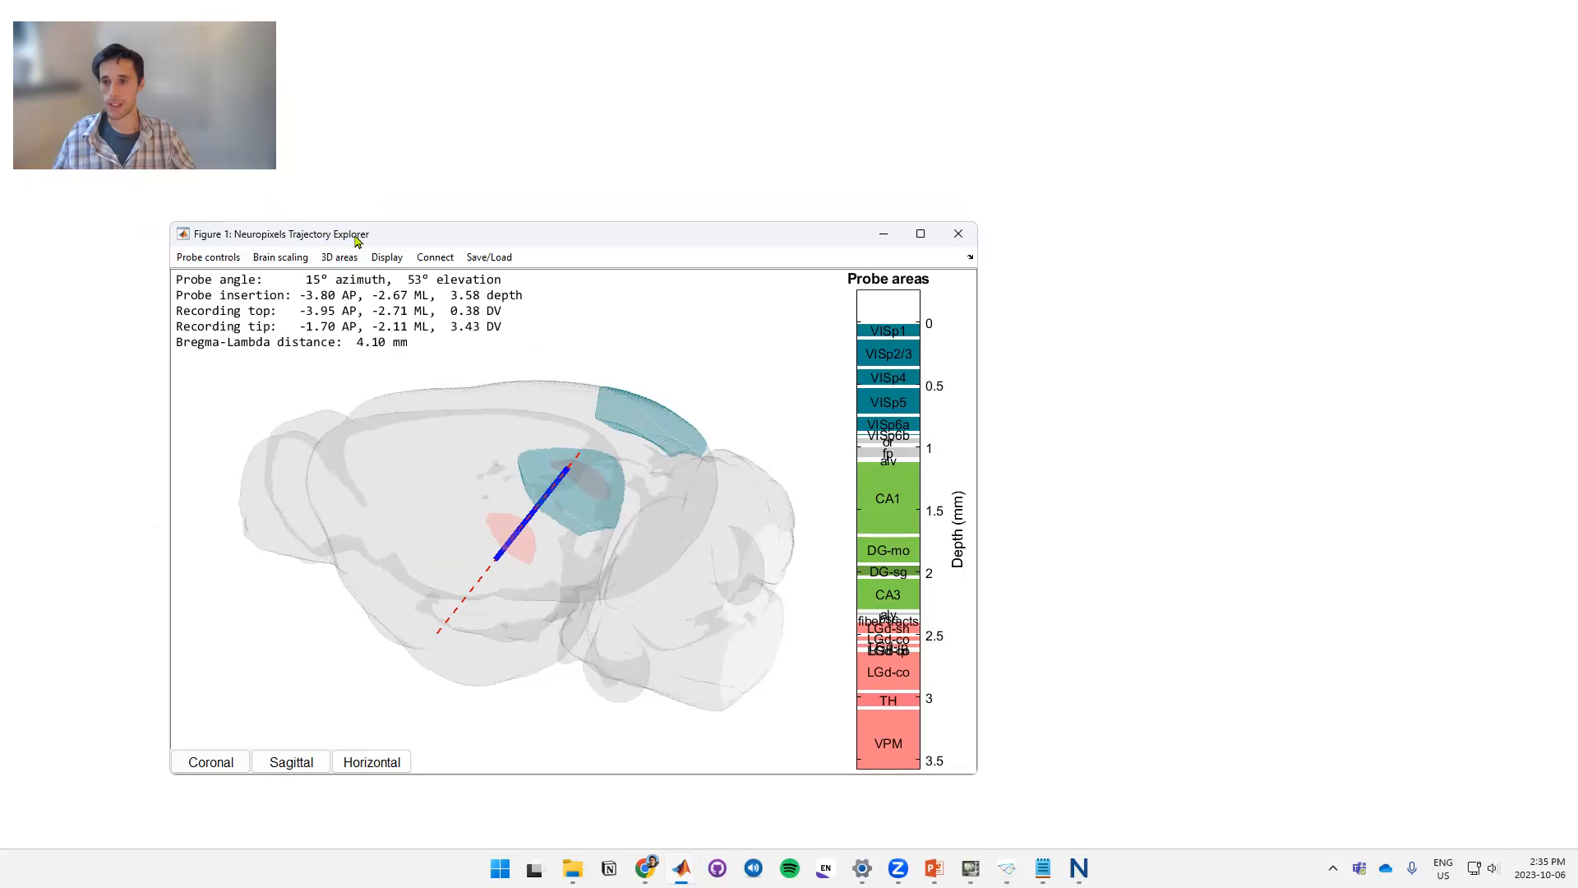
{"action": "left_click_drag", "start_coordinate": [977, 172], "coordinate": [838, 199]}
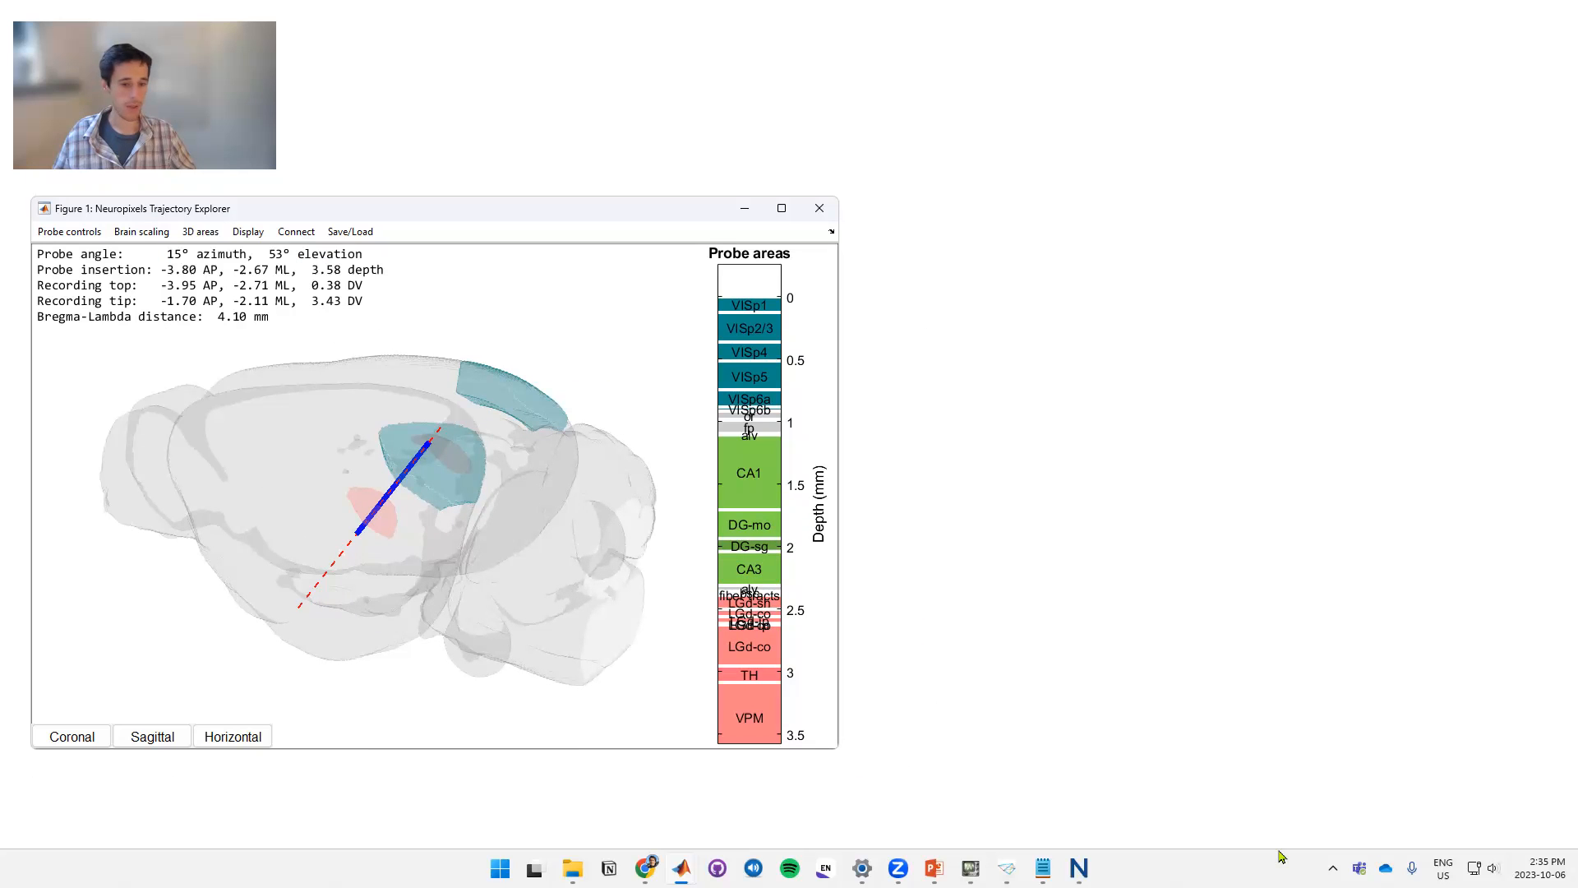
{"action": "mouse_move", "coordinate": [1006, 868]}
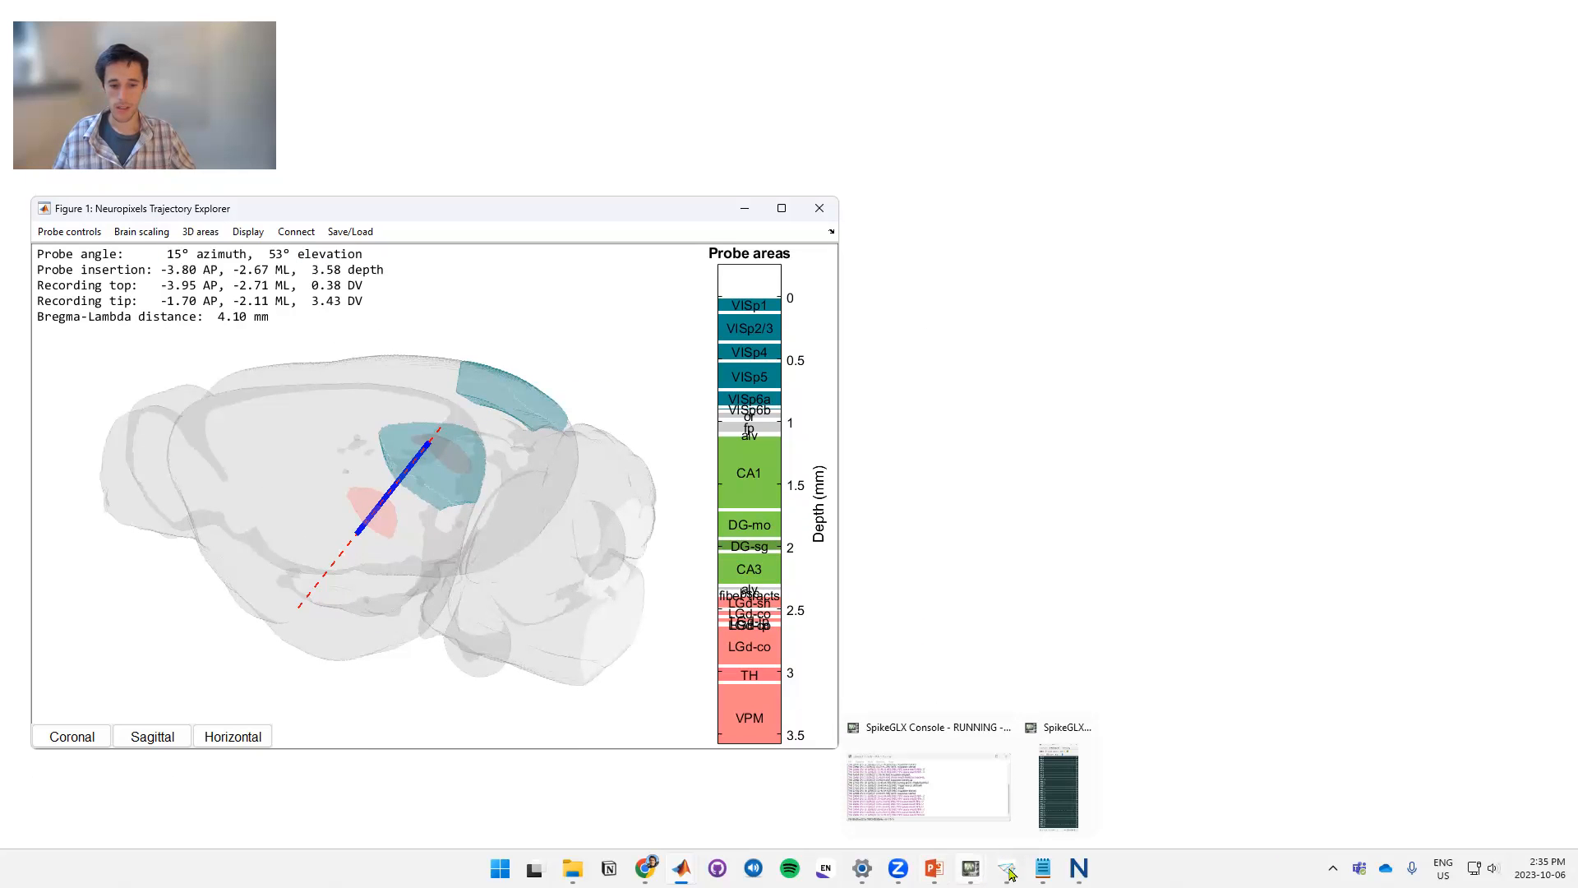
Show the MPM control panel and viewer, then connect the explorer to the New Scale MPM manipulator
{"action": "left_click", "coordinate": [1147, 783]}
{"action": "mouse_move", "coordinate": [1079, 870]}
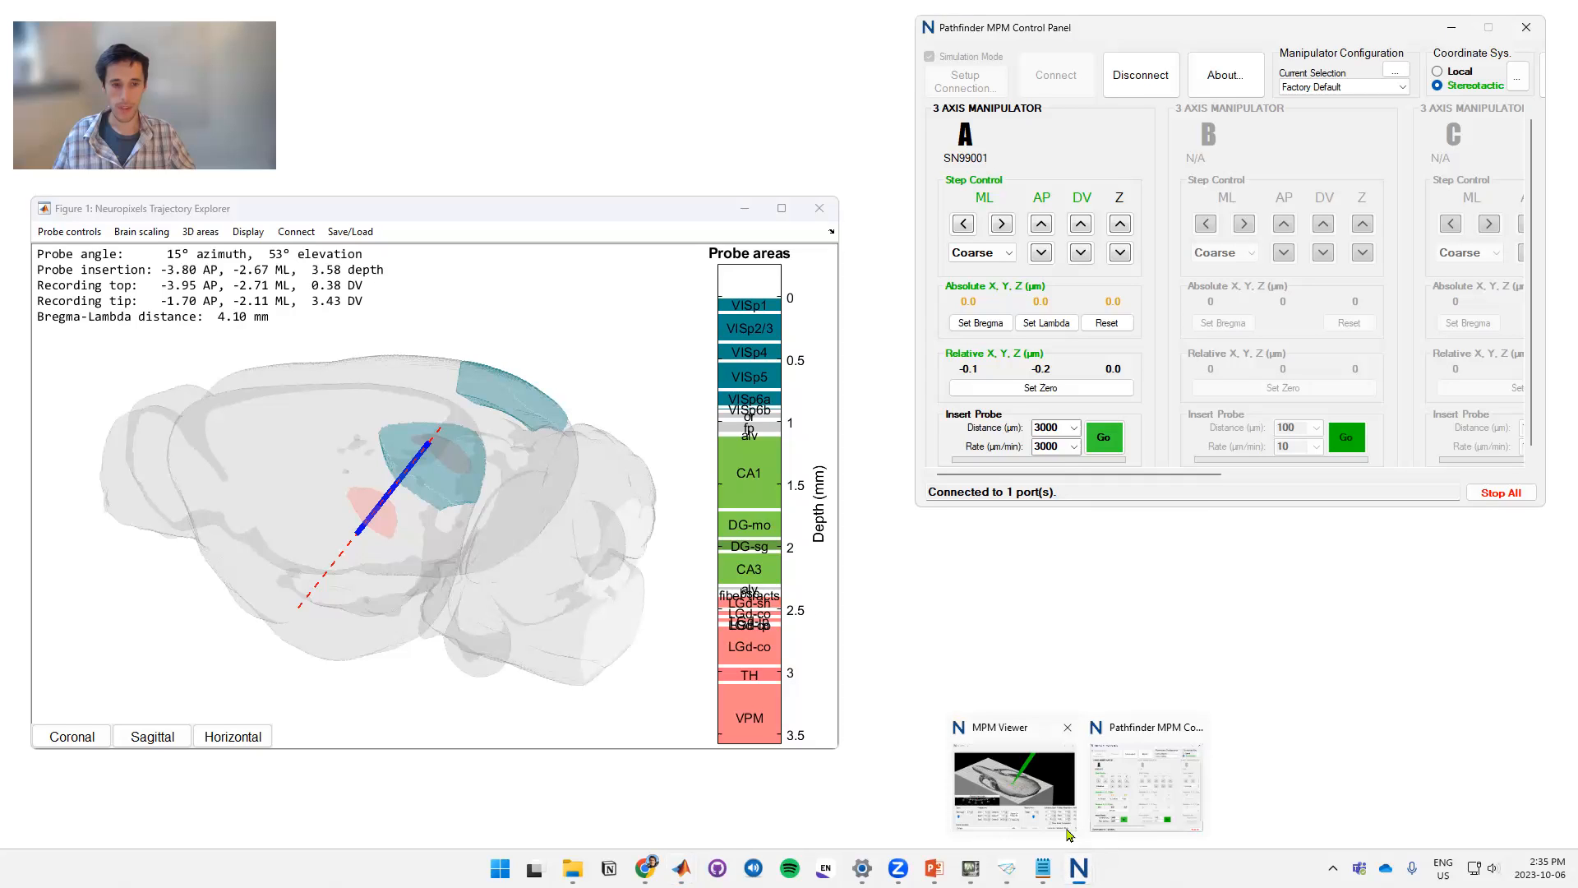
{"action": "left_click", "coordinate": [1015, 783]}
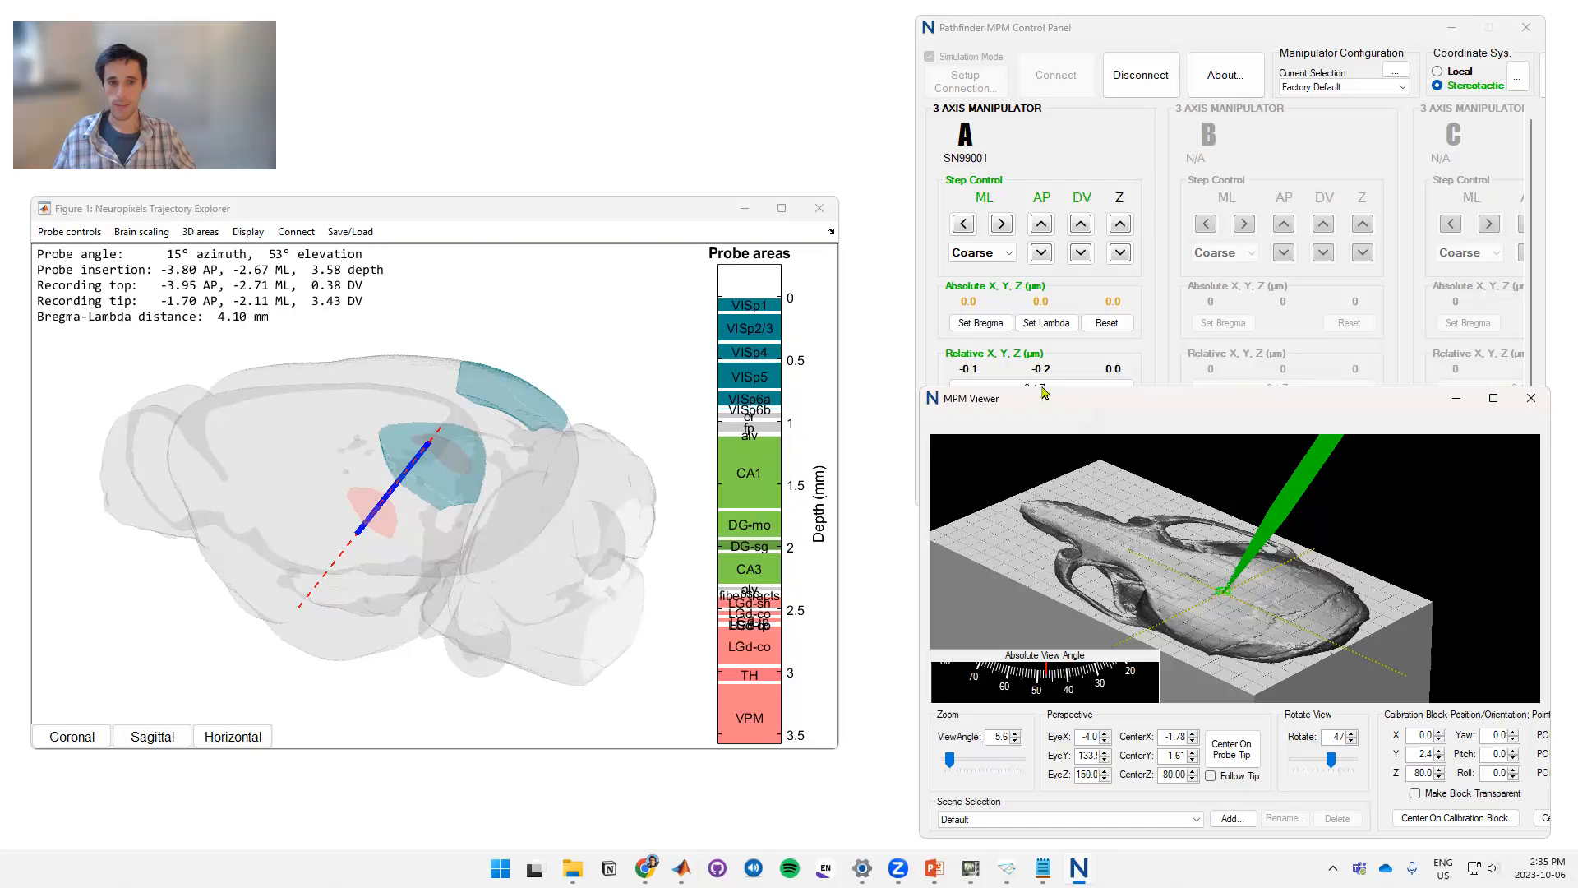
{"action": "left_click", "coordinate": [297, 232]}
{"action": "mouse_move", "coordinate": [325, 254]}
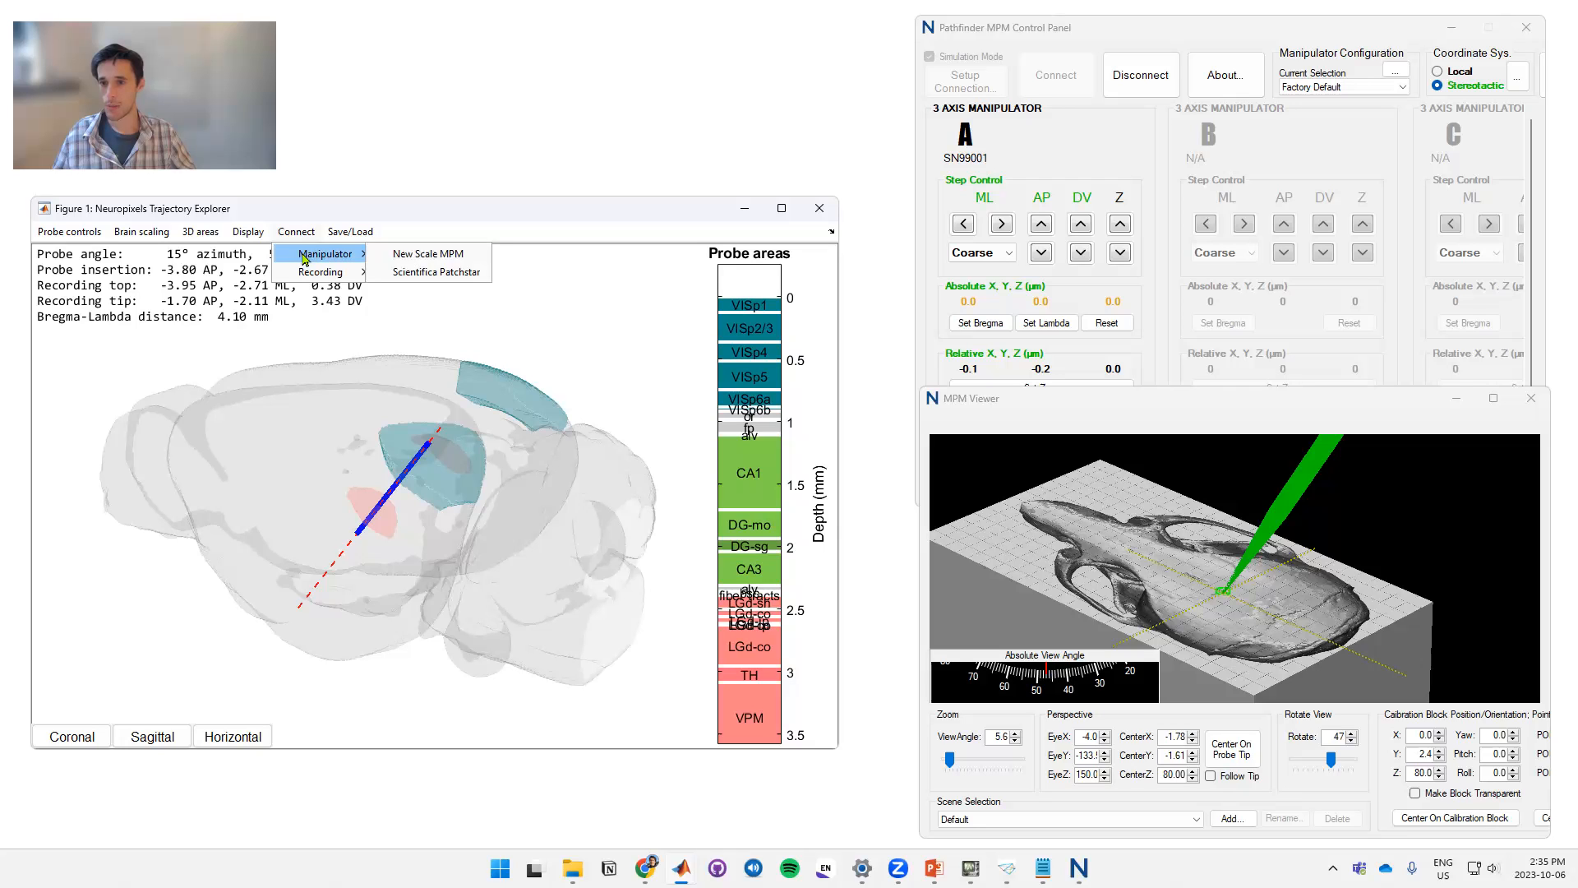
{"action": "left_click", "coordinate": [464, 255]}
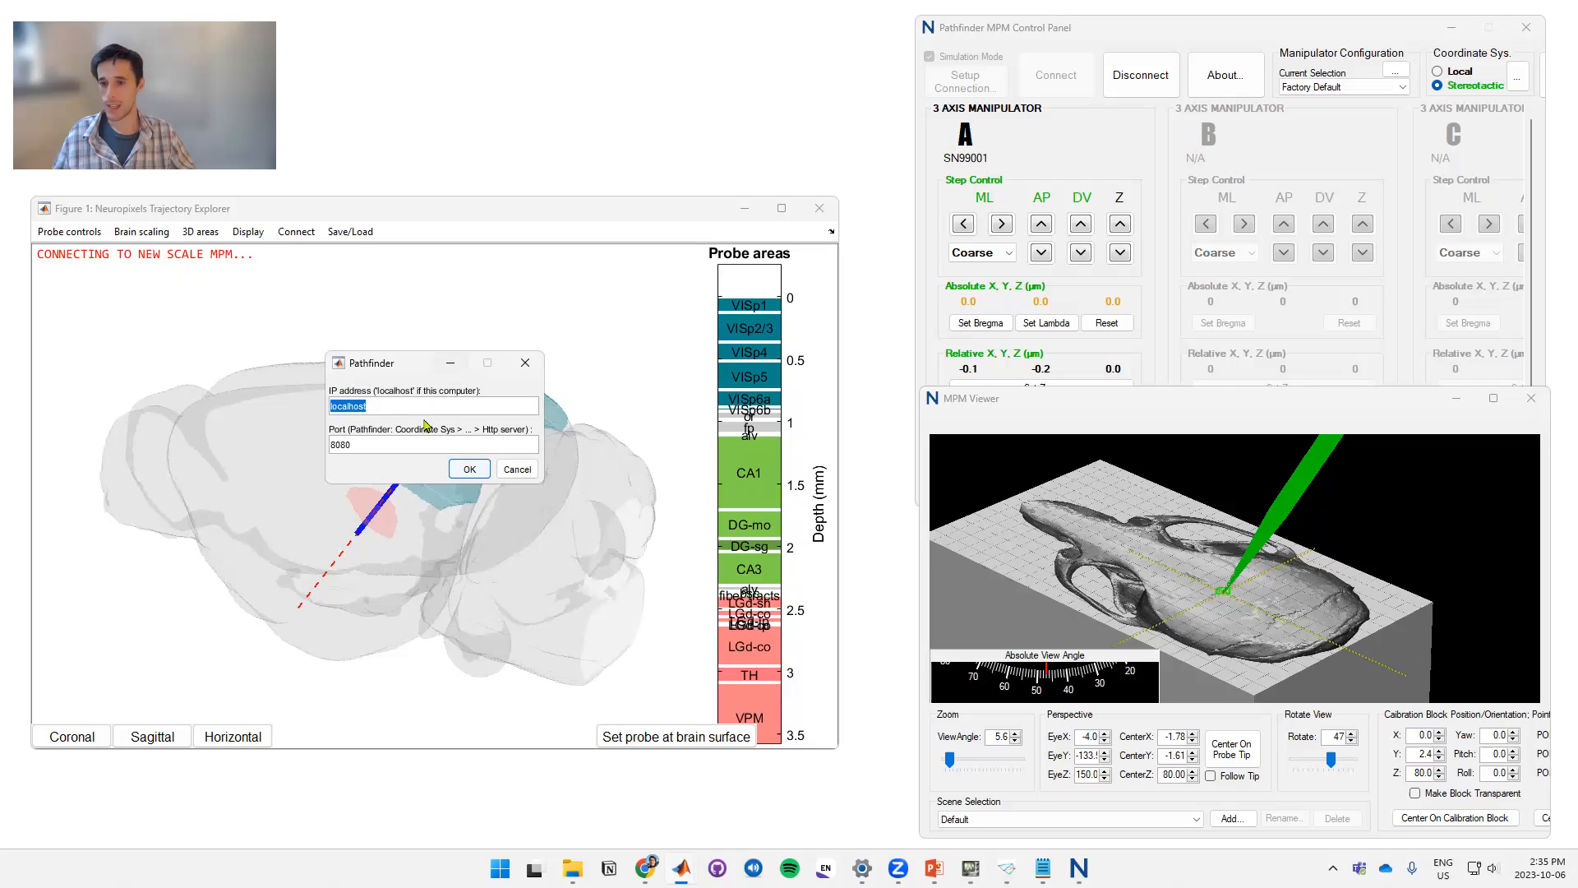
{"action": "left_click", "coordinate": [464, 467]}
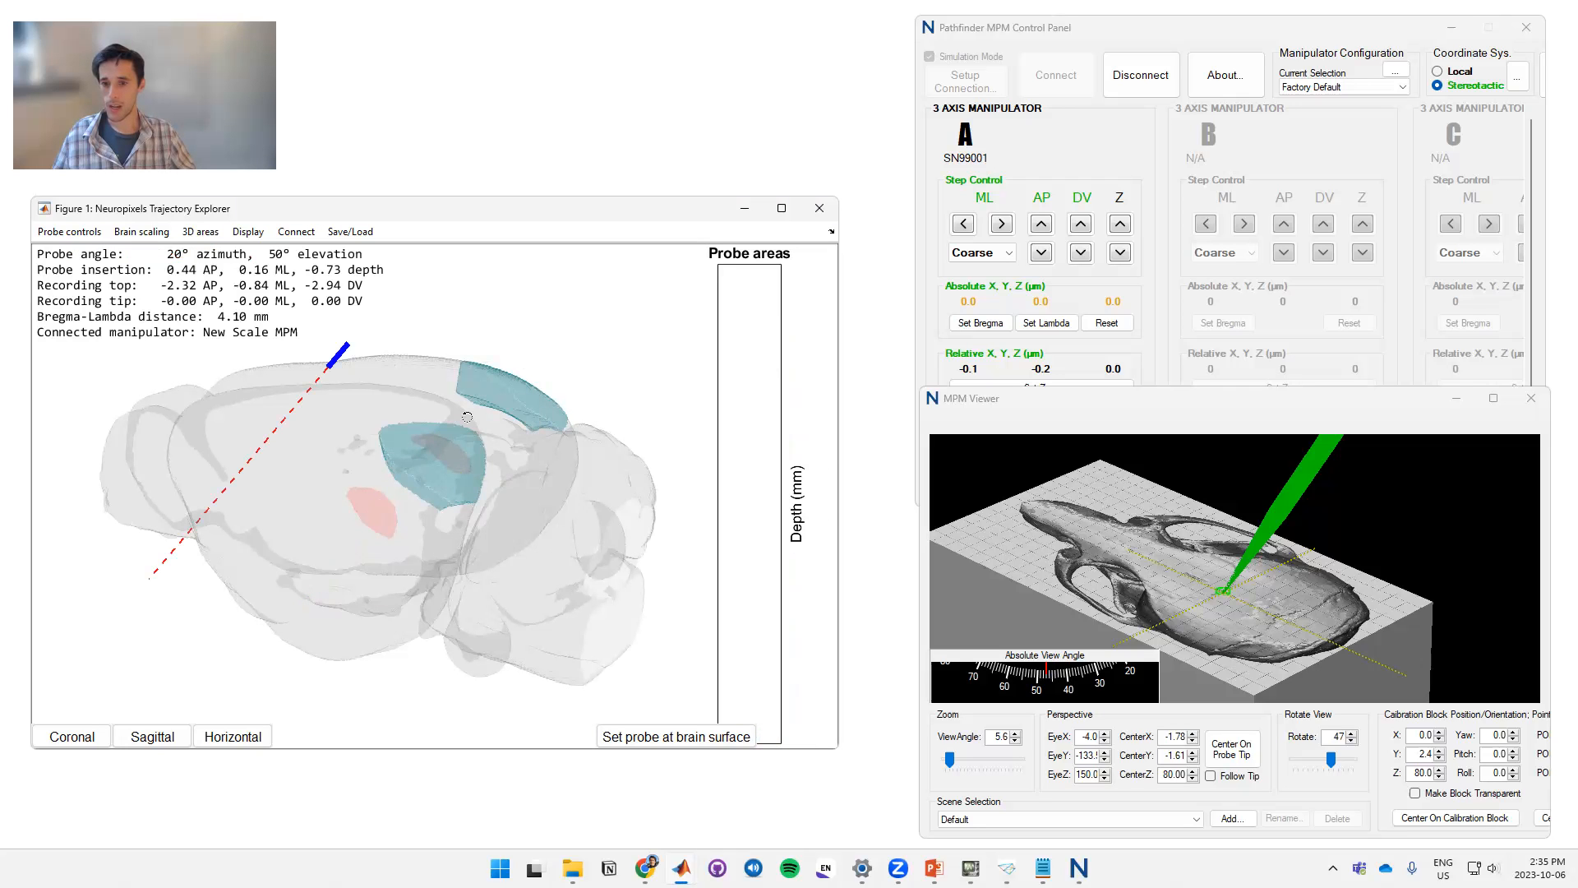
{"action": "left_click_drag", "start_coordinate": [466, 417], "coordinate": [353, 388]}
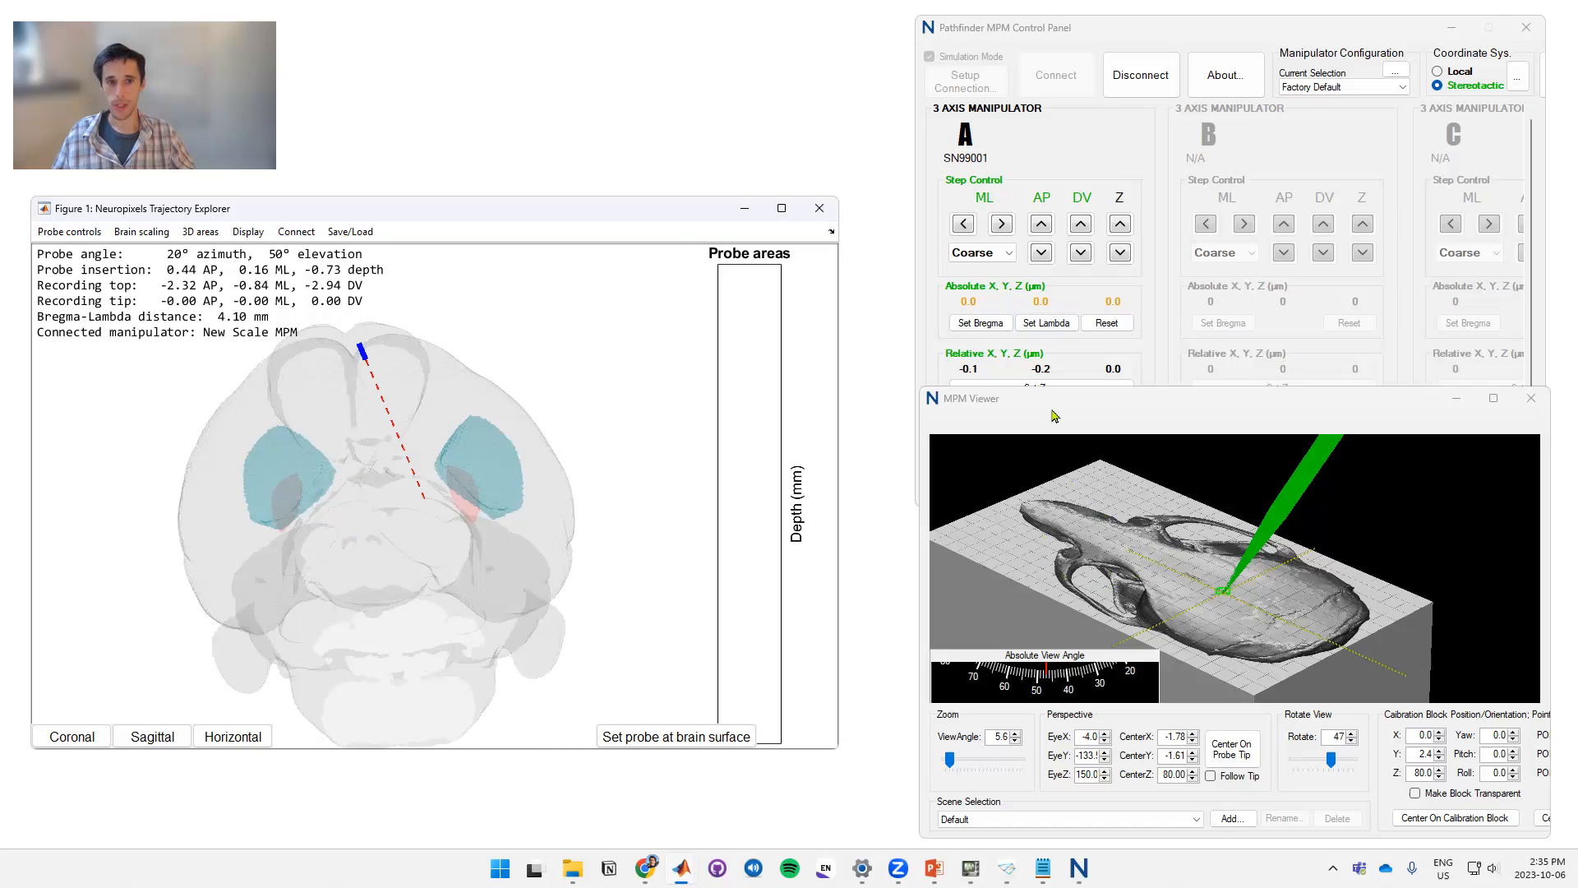
Step manipulator A to about -1200 µm ML and -800 µm AP, the linked probe following
{"action": "left_click", "coordinate": [964, 224]}
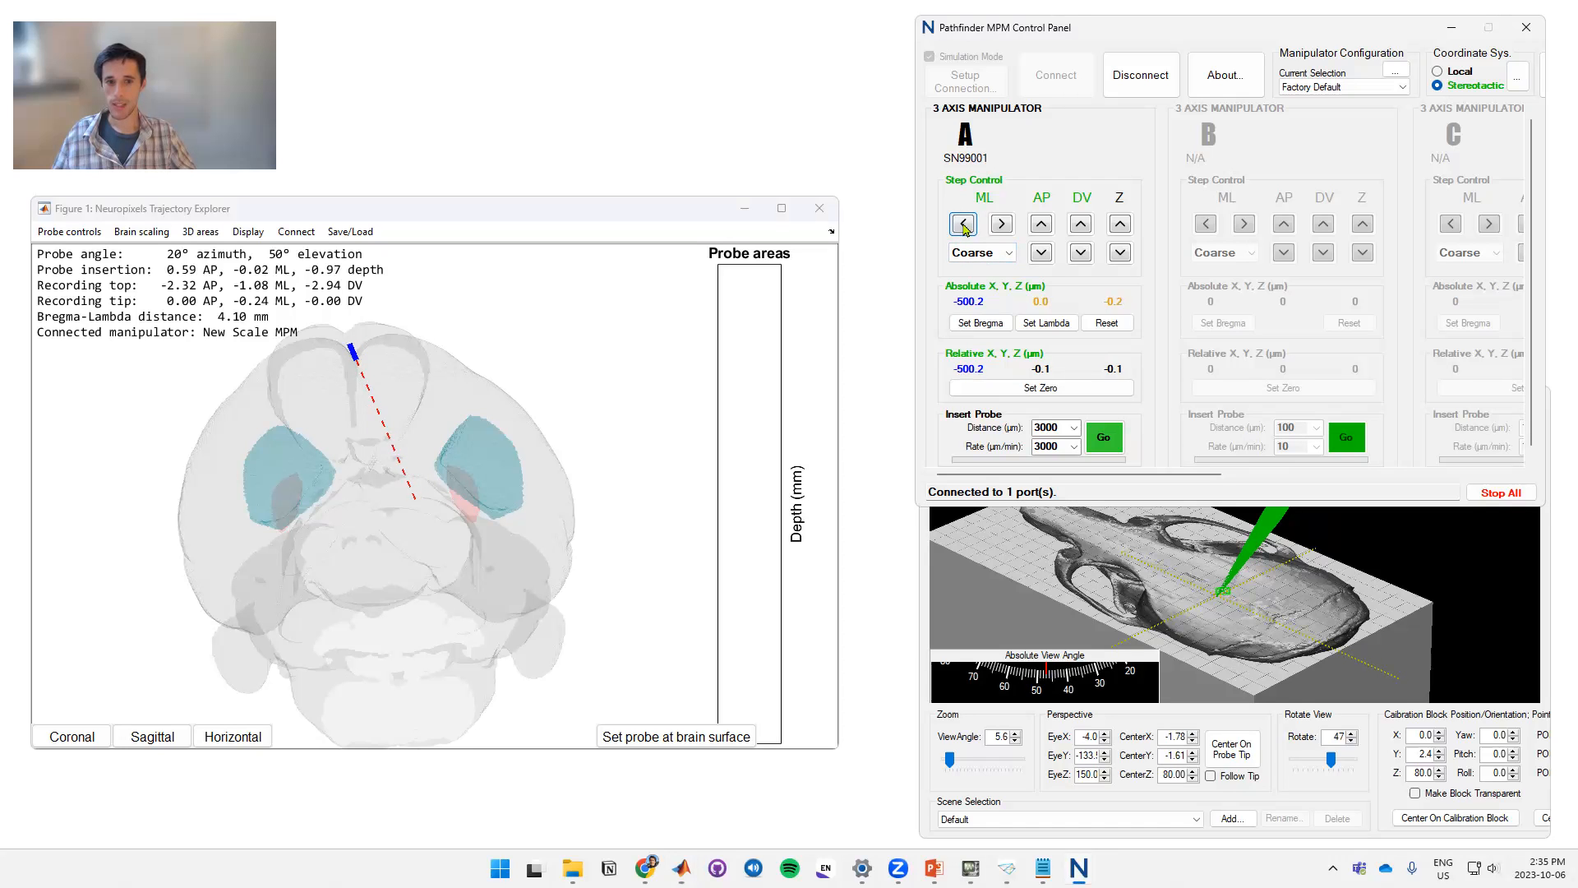
{"action": "left_click", "coordinate": [964, 223]}
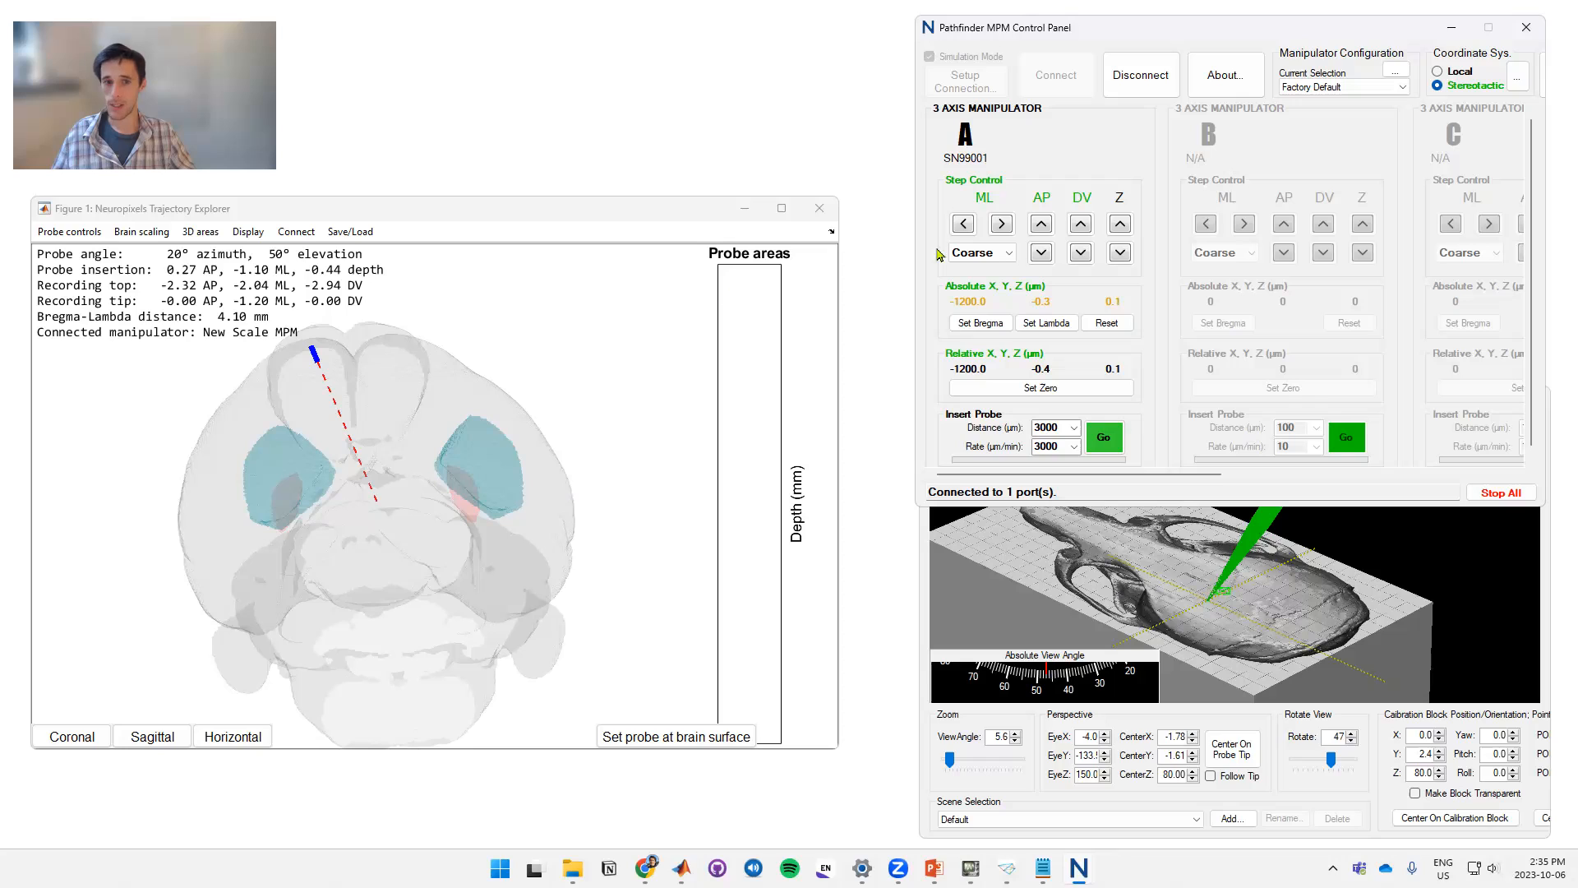
{"action": "left_click", "coordinate": [1040, 253]}
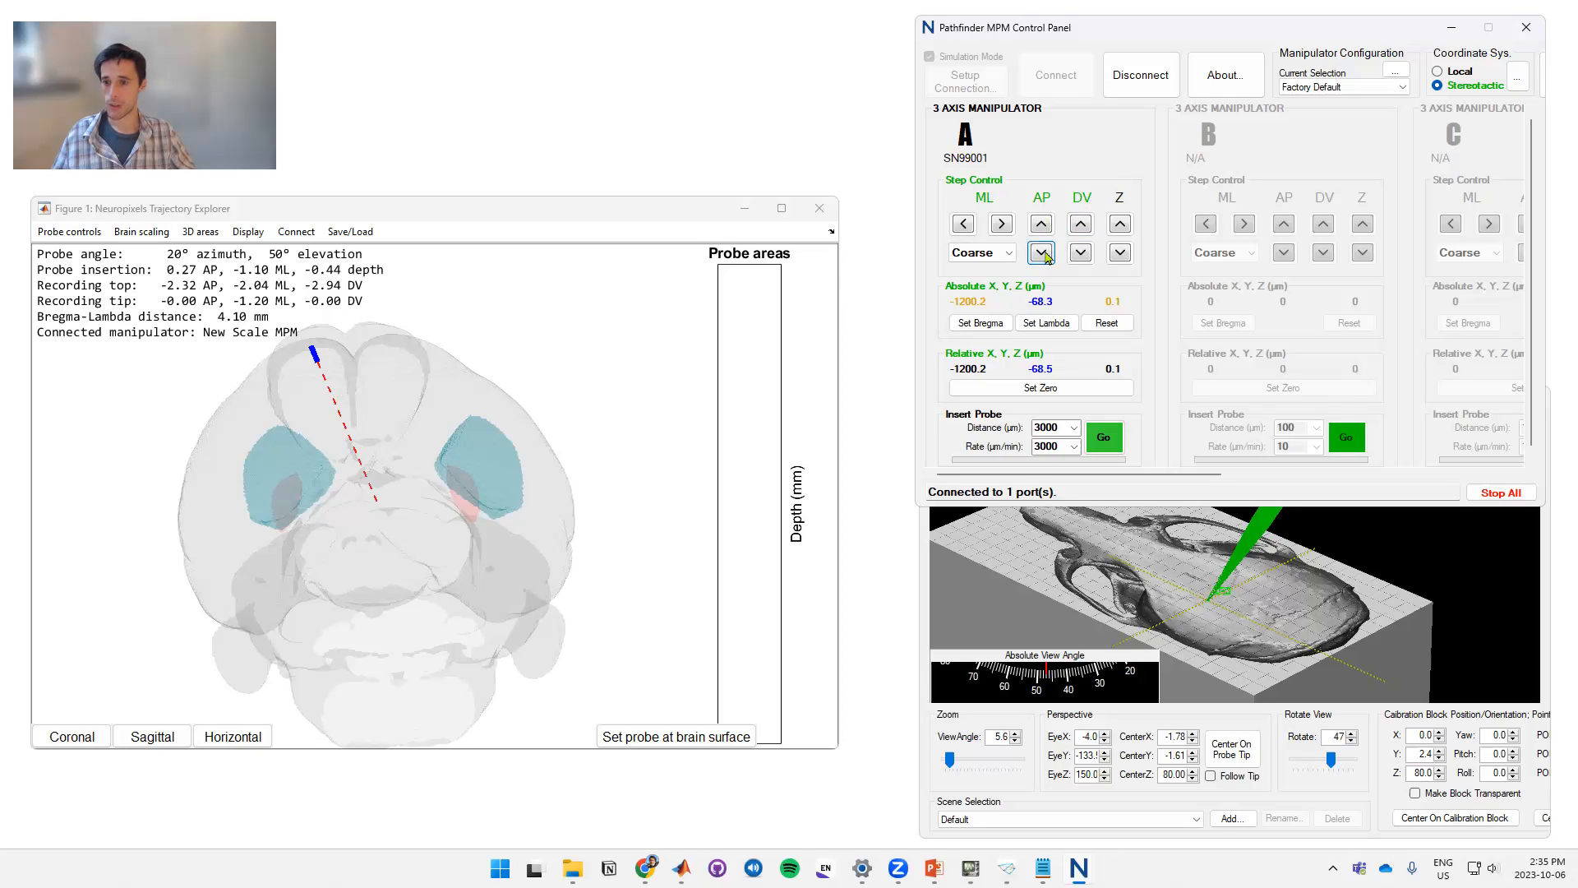
{"action": "left_click", "coordinate": [1043, 256]}
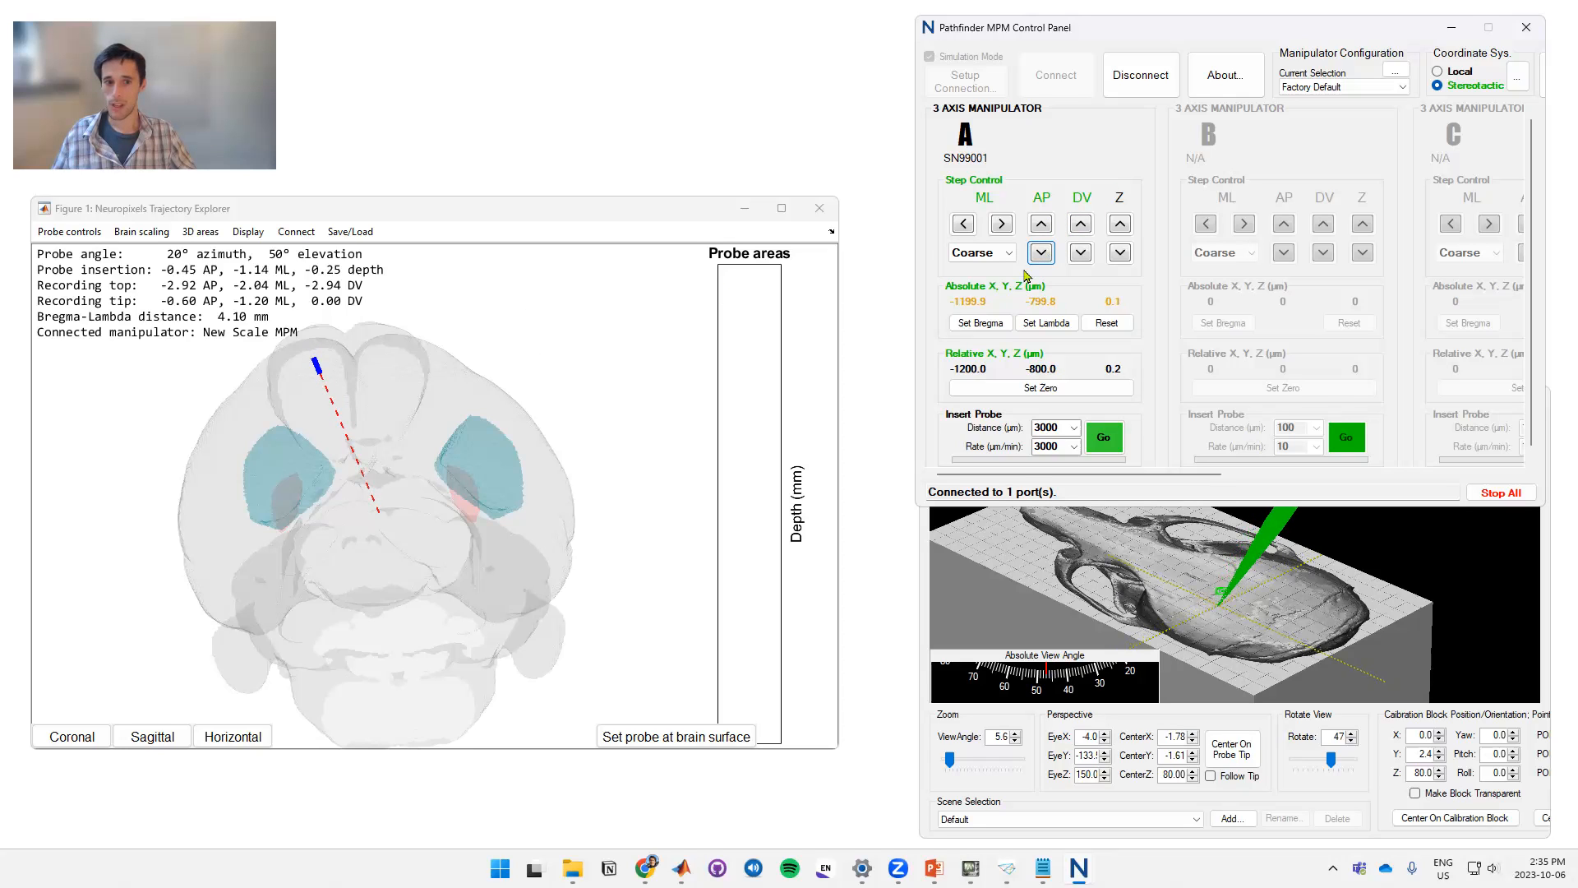
Send probe A to absolute target X -2700, Y -3900
{"action": "left_click", "coordinate": [974, 305]}
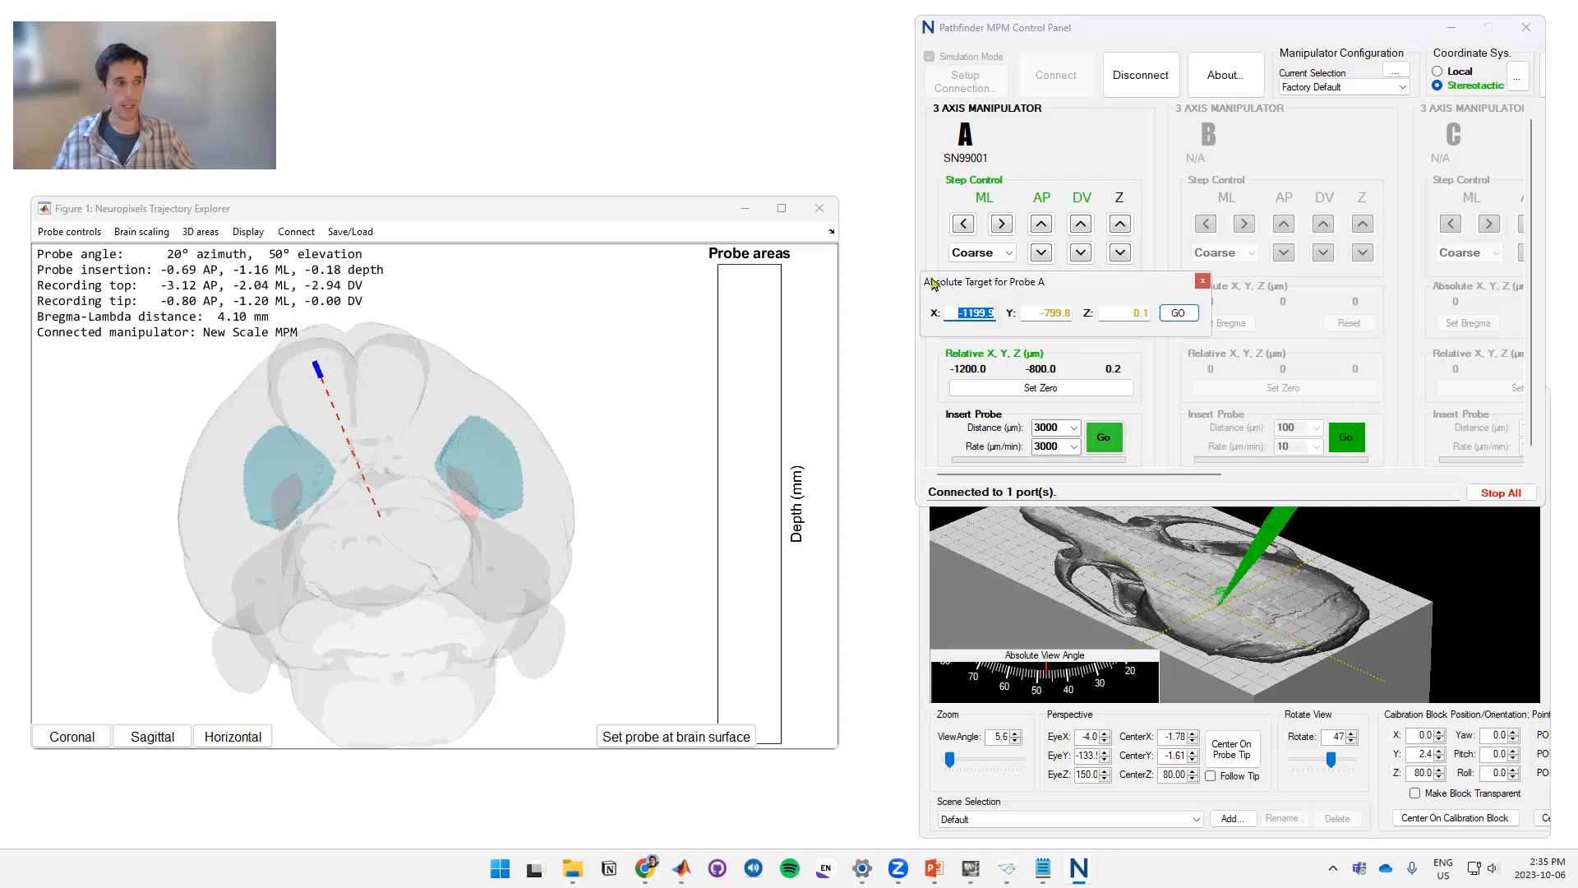
{"action": "key", "text": "BackSpace"}
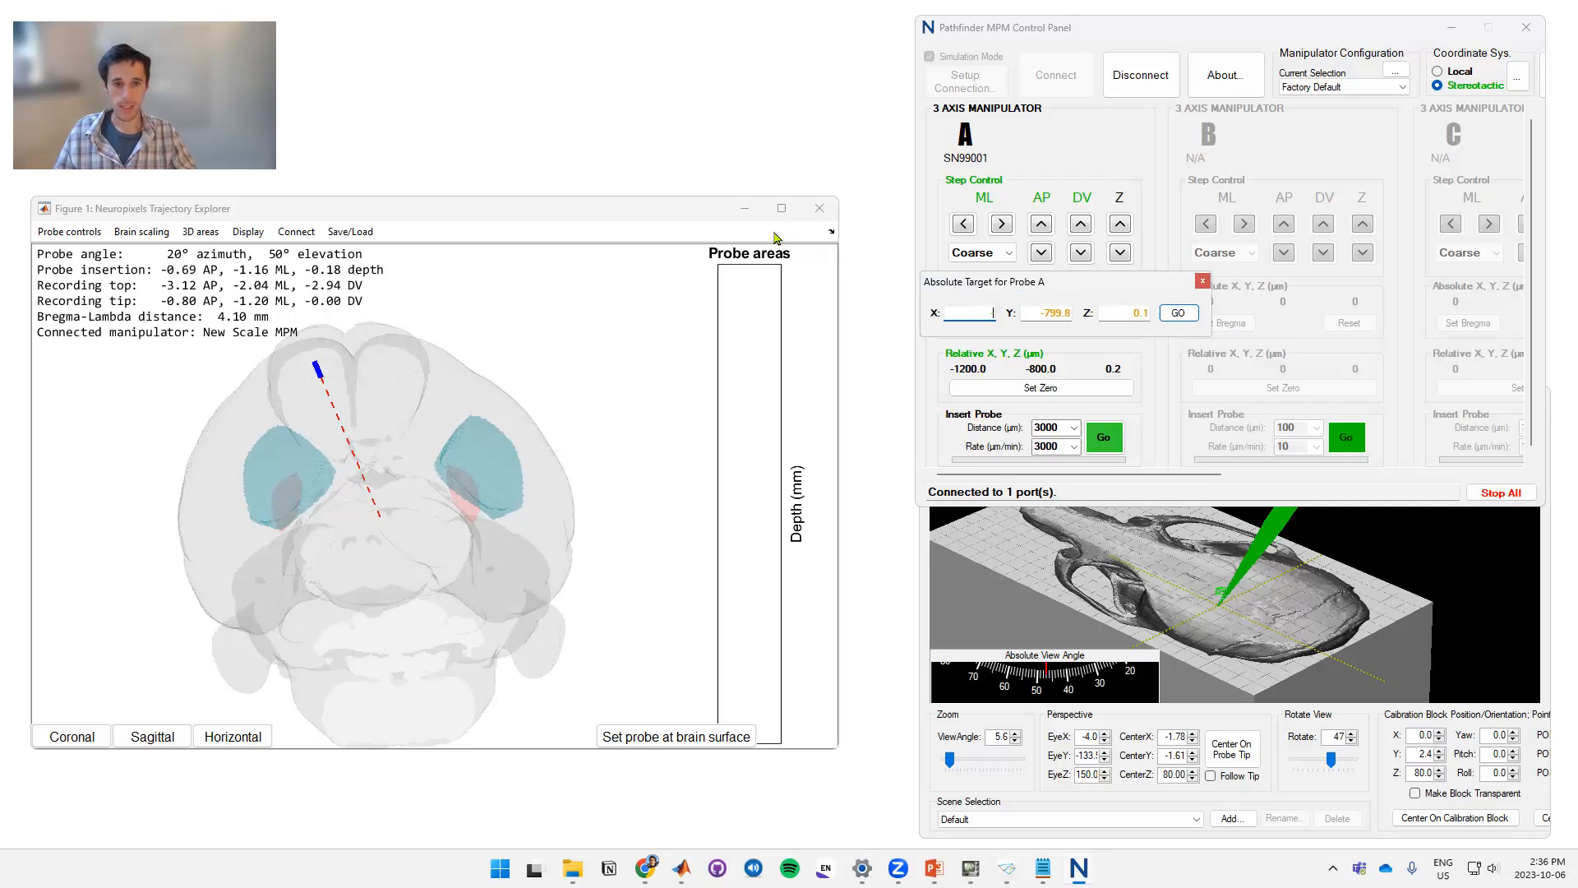
{"action": "type", "text": "-2700"}
{"action": "key", "text": "Tab"}
{"action": "type", "text": "-3"}
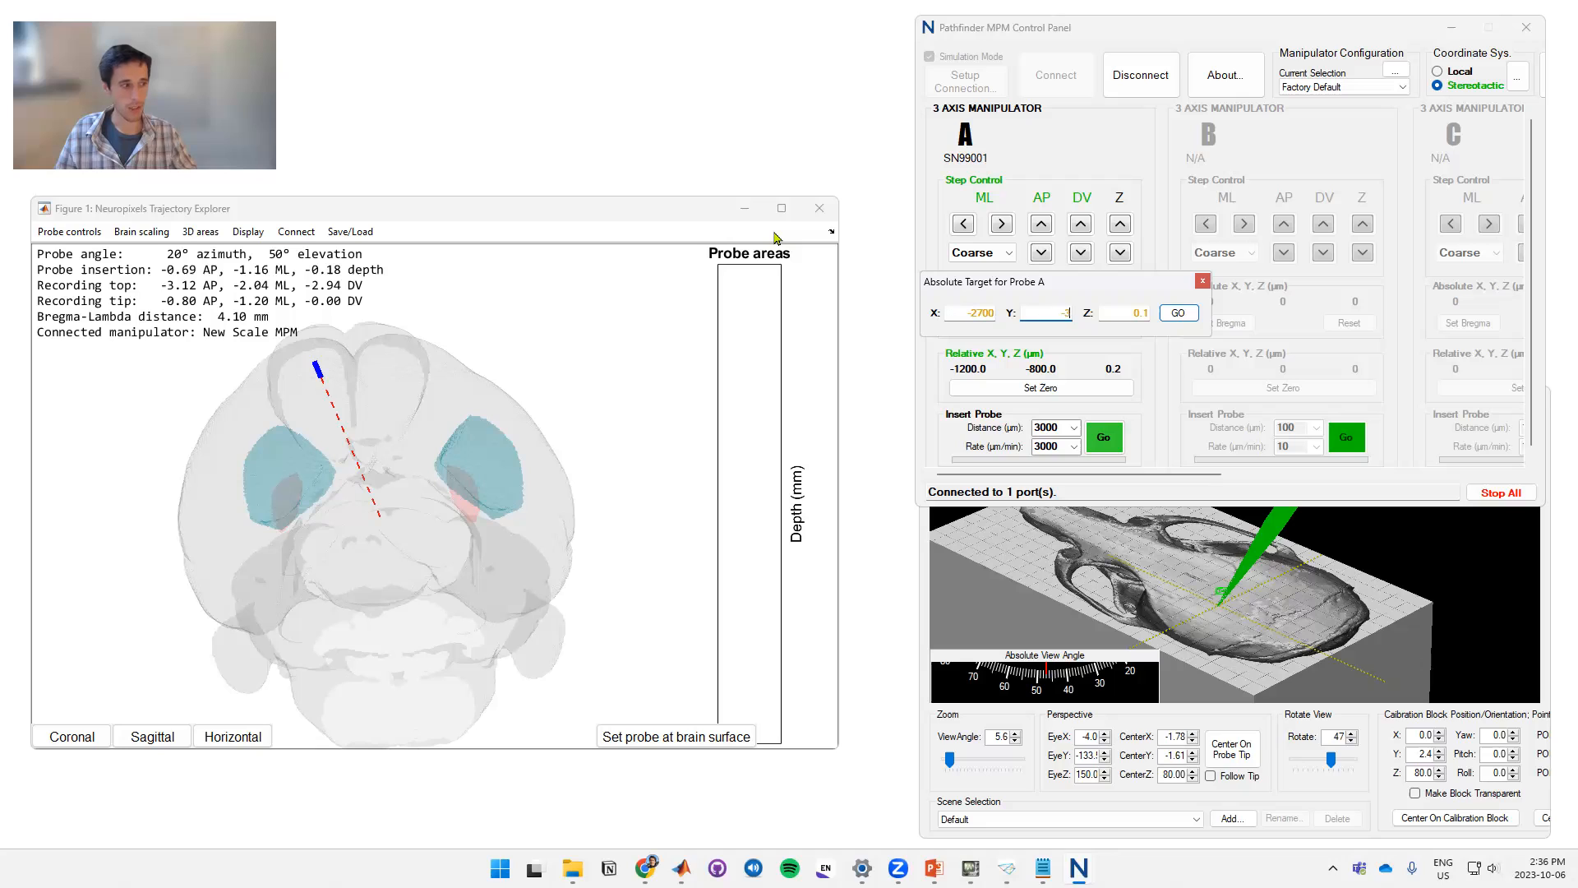
{"action": "key", "text": "Tab"}
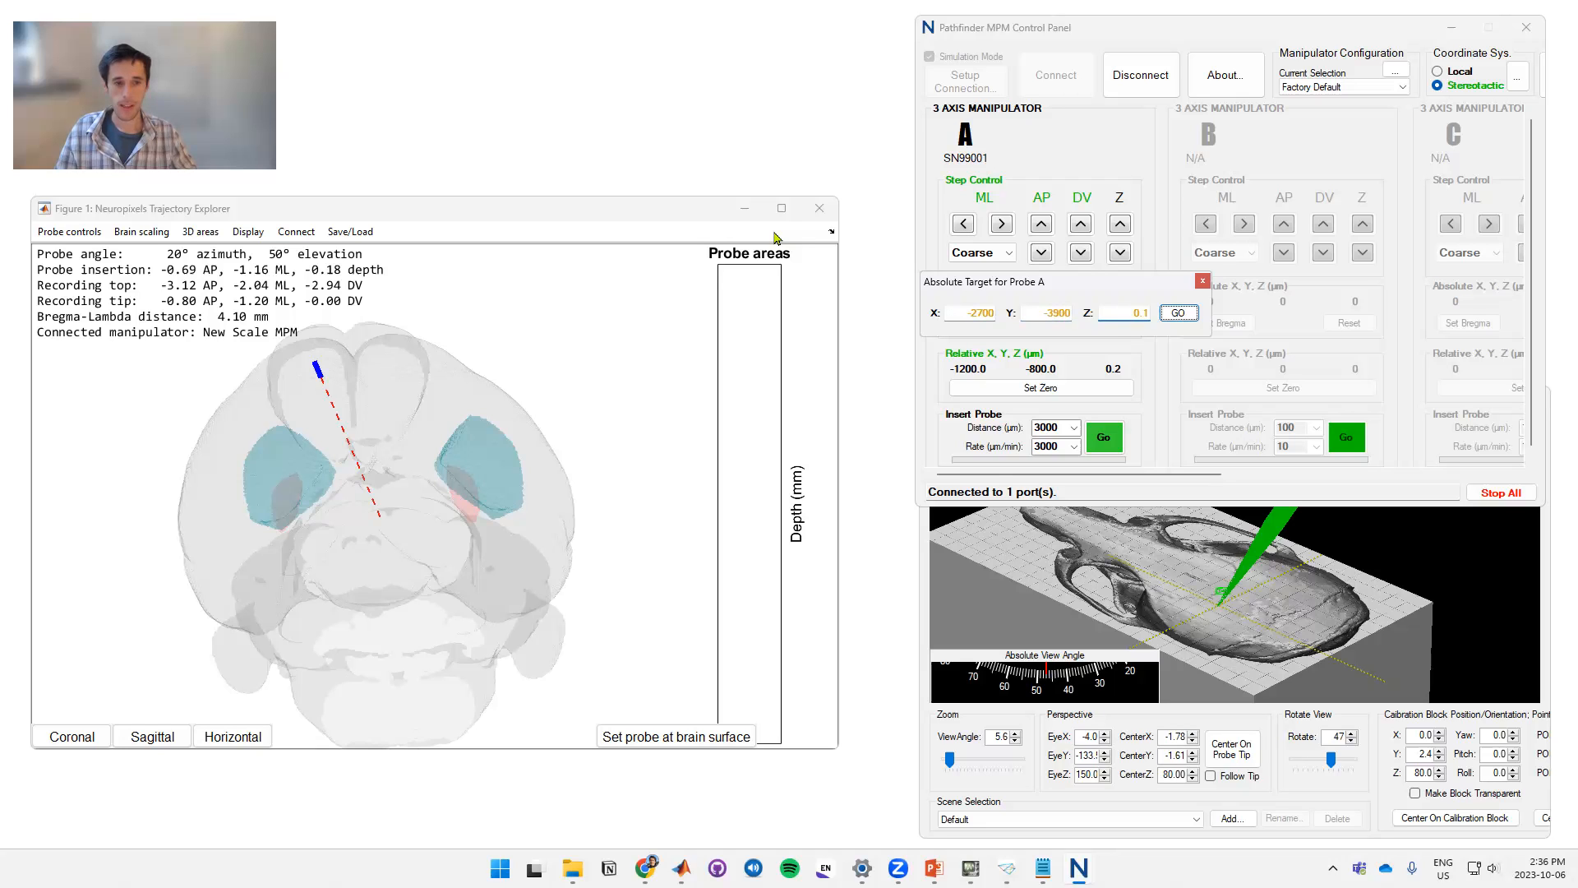
{"action": "key", "text": "Return"}
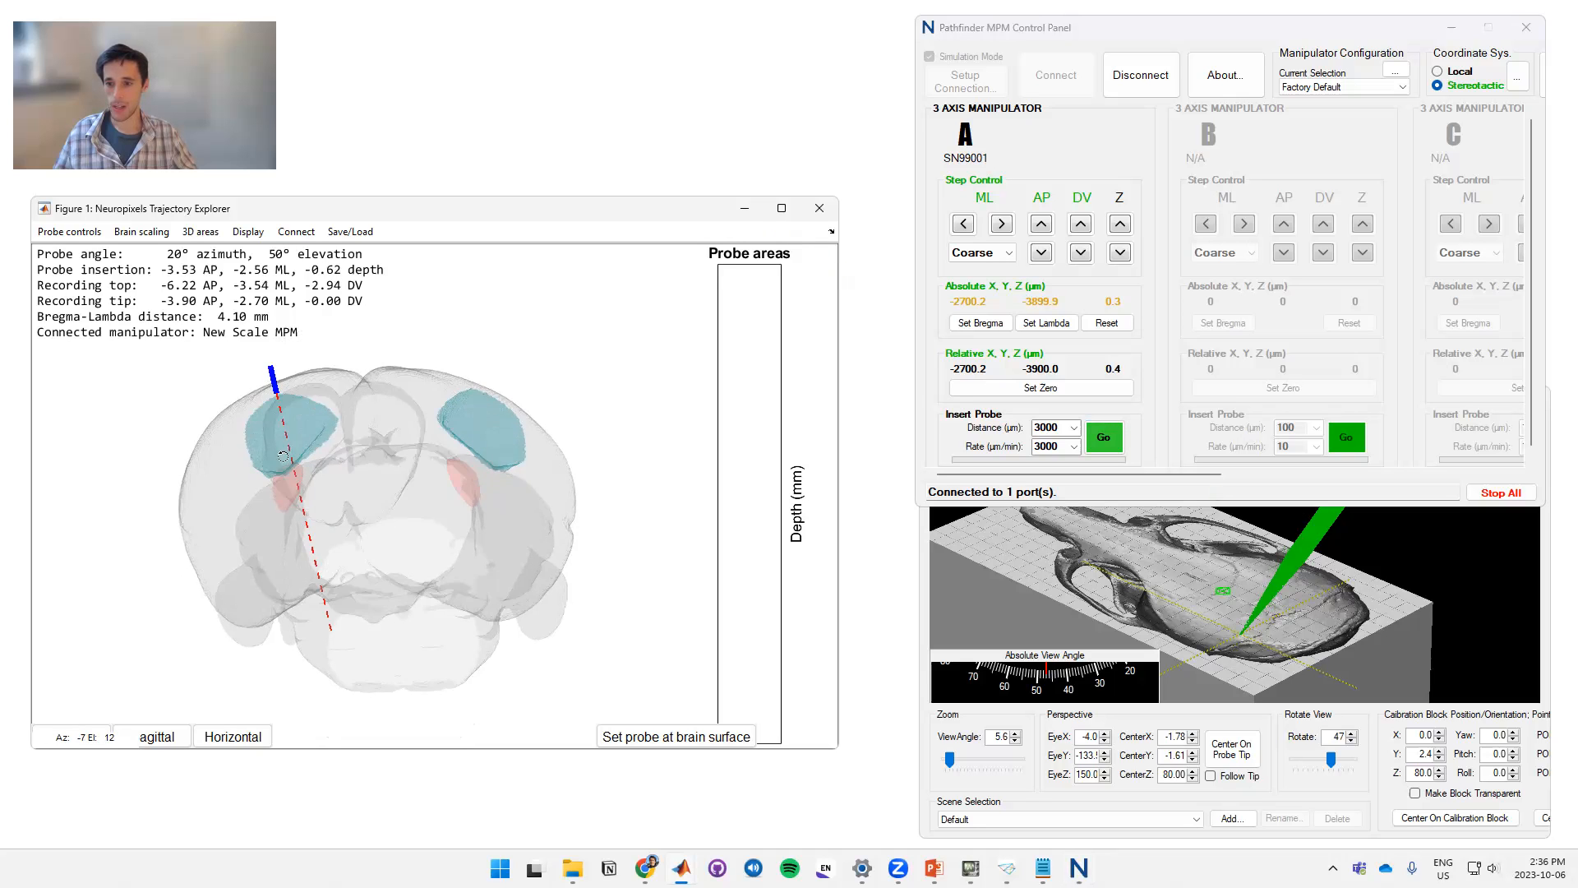
Begin the 3000 µm probe insertion while watching the brain from the side
{"action": "mouse_move", "coordinate": [373, 485]}
{"action": "left_mouse_down"}
{"action": "mouse_move", "coordinate": [591, 456]}
{"action": "mouse_move", "coordinate": [456, 497]}
{"action": "left_mouse_up"}
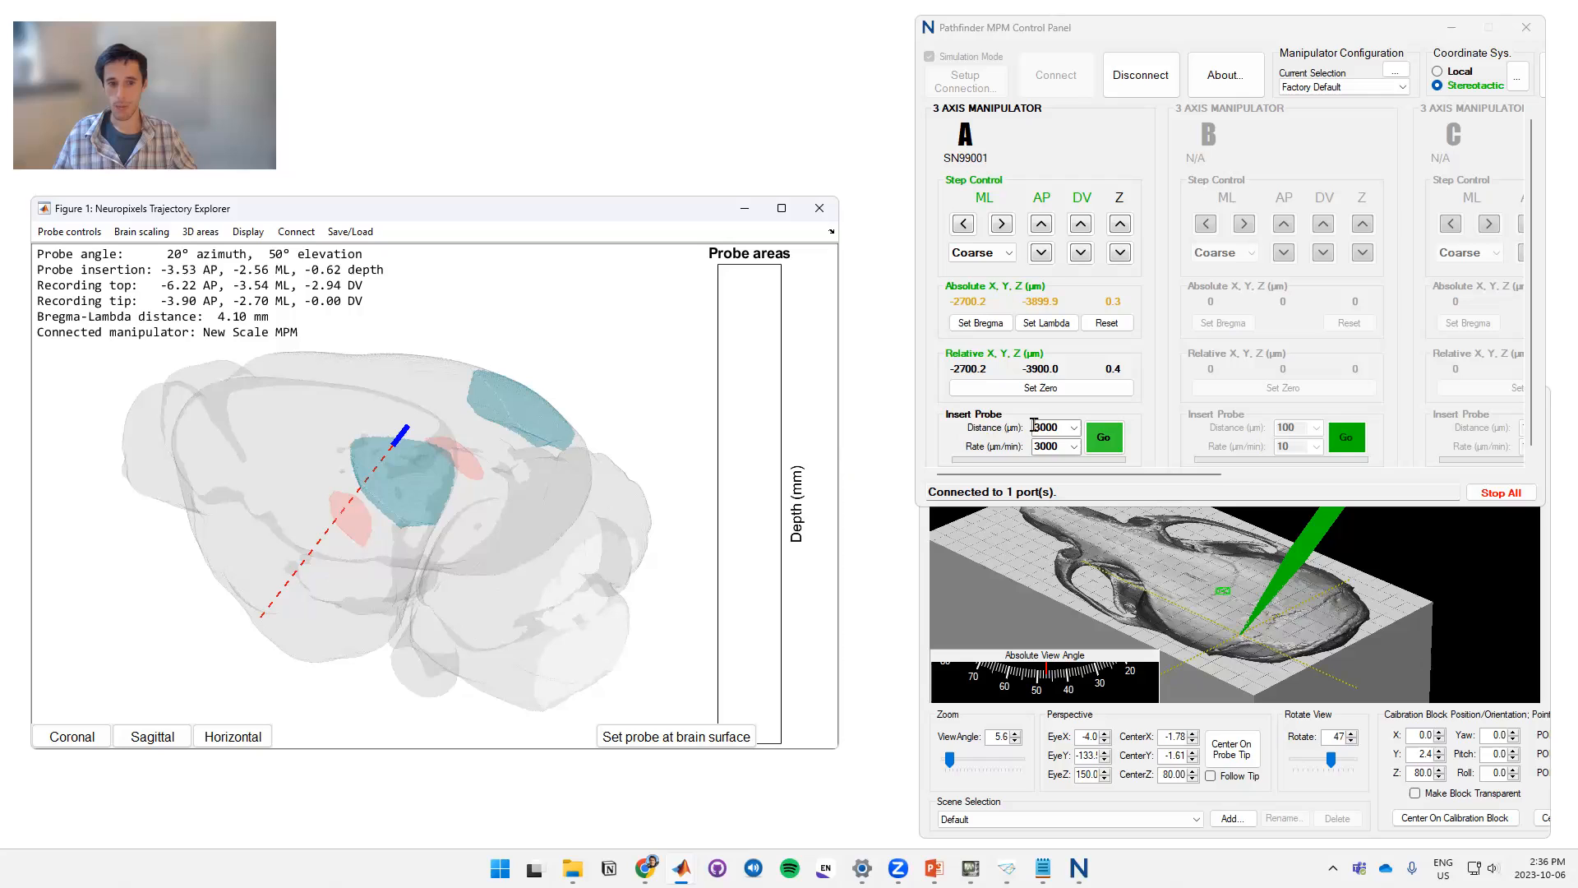
{"action": "left_click", "coordinate": [1105, 438]}
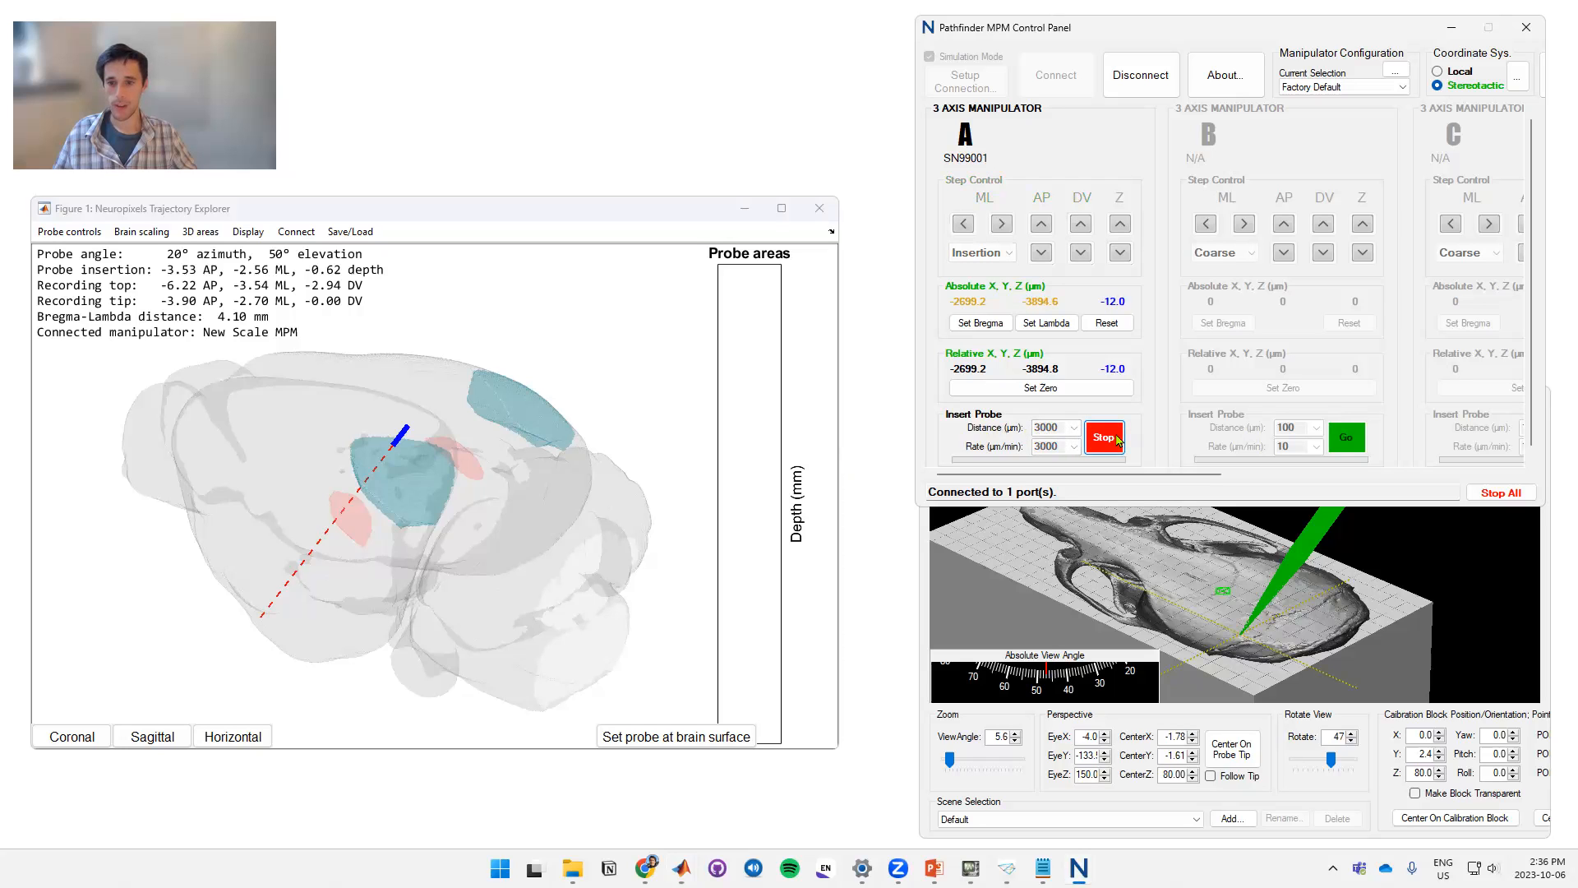
Stop probe A's insertion at 0.55 mm in VISp and disconnect the New Scale MPM link
{"action": "mouse_move", "coordinate": [395, 543]}
{"action": "left_mouse_down"}
{"action": "mouse_move", "coordinate": [593, 476]}
{"action": "mouse_move", "coordinate": [625, 521]}
{"action": "mouse_move", "coordinate": [631, 493]}
{"action": "left_mouse_up"}
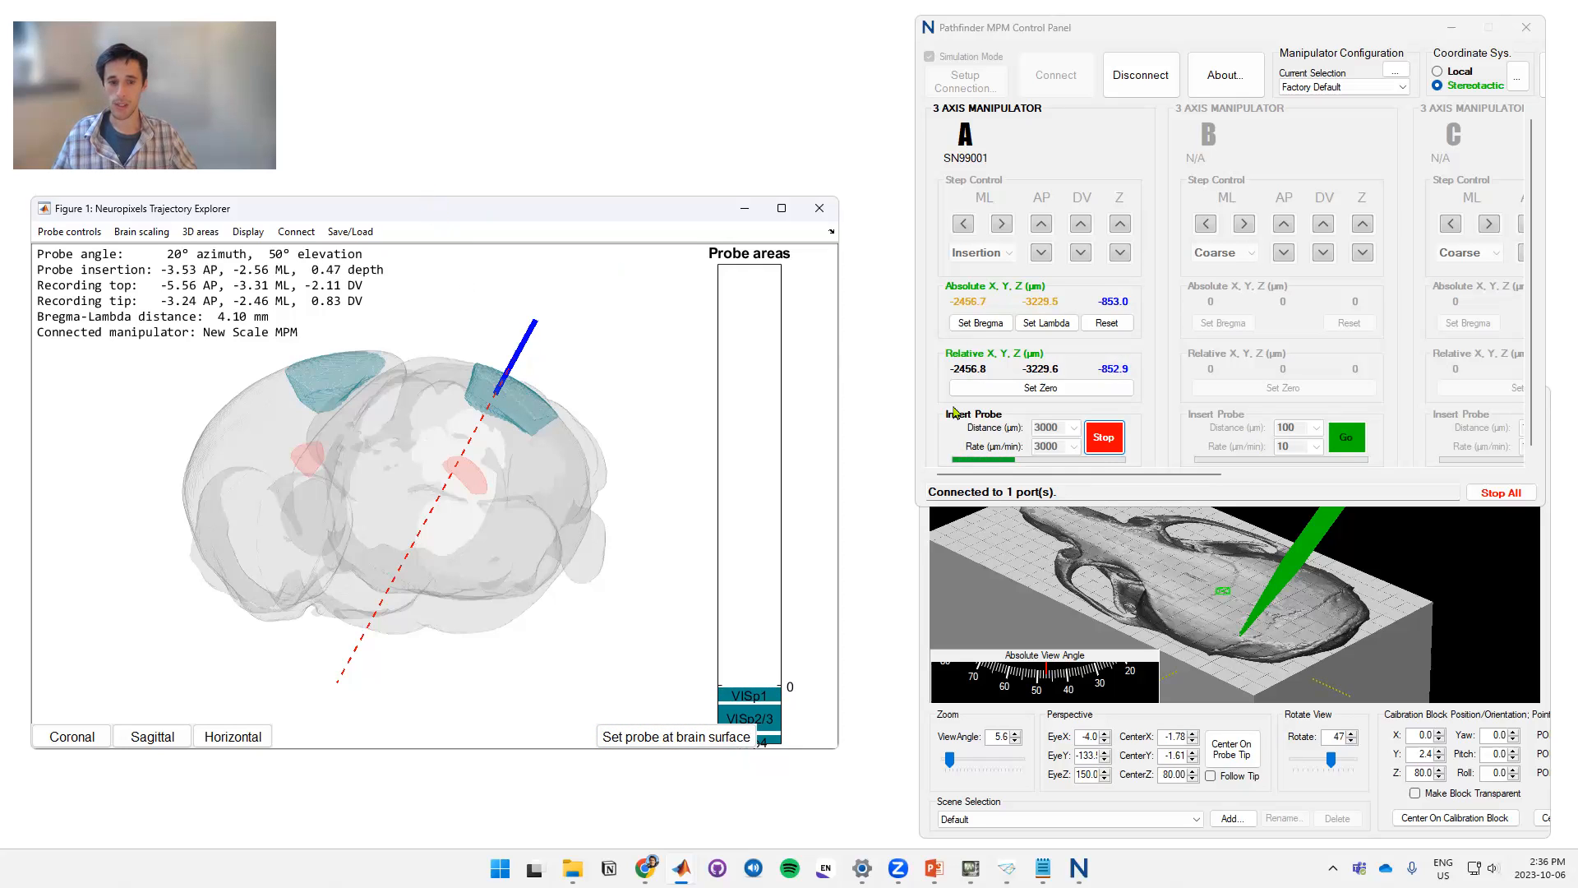
{"action": "left_click", "coordinate": [1104, 436]}
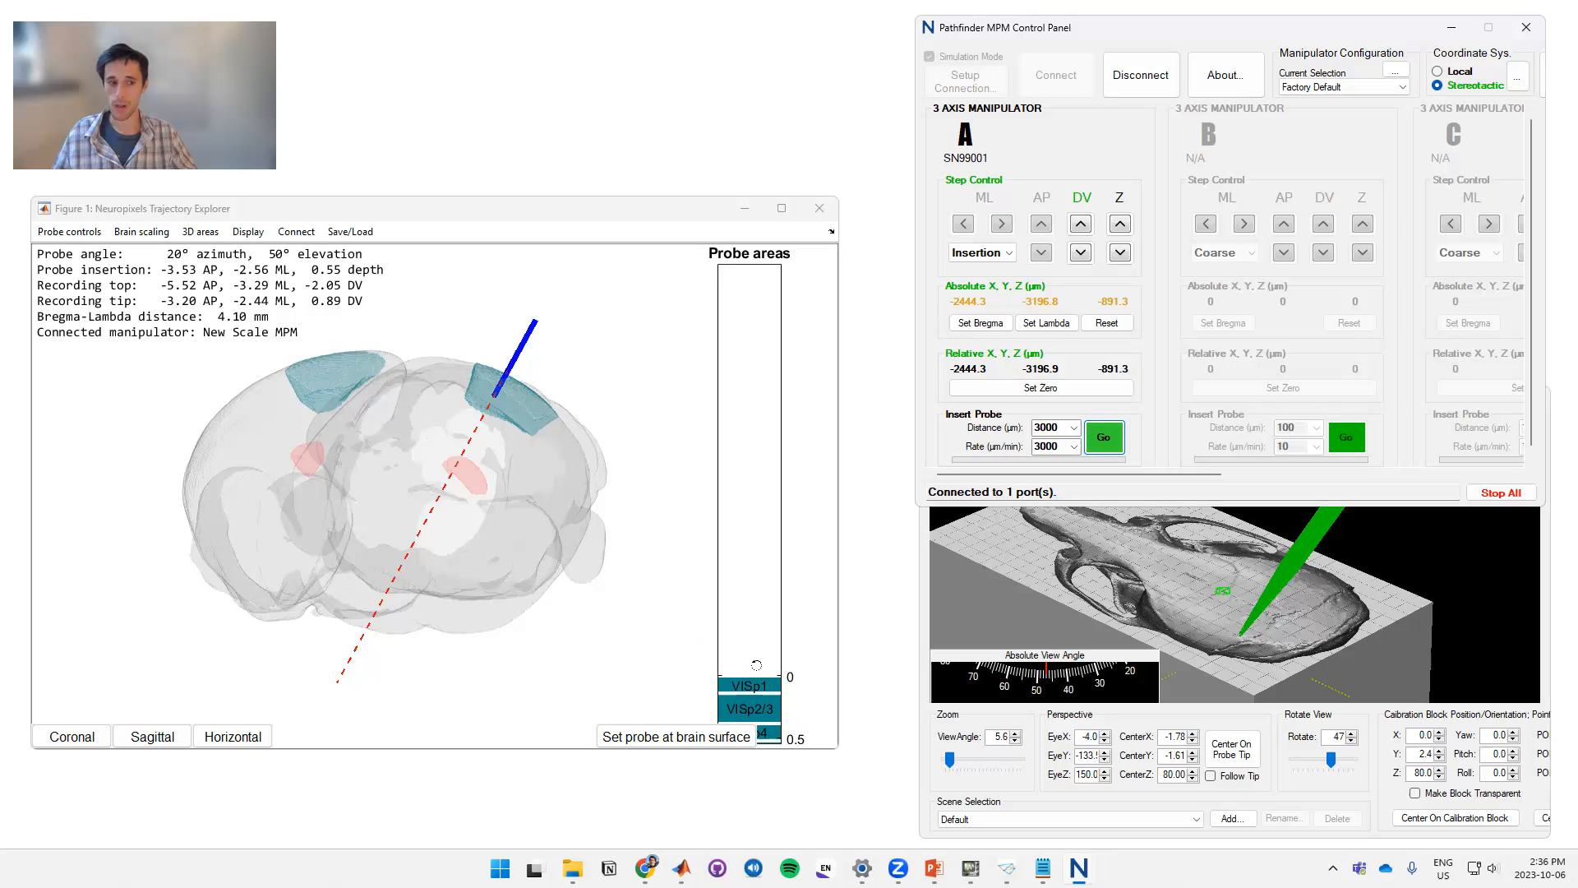
{"action": "left_click", "coordinate": [296, 232]}
{"action": "left_click", "coordinate": [396, 257]}
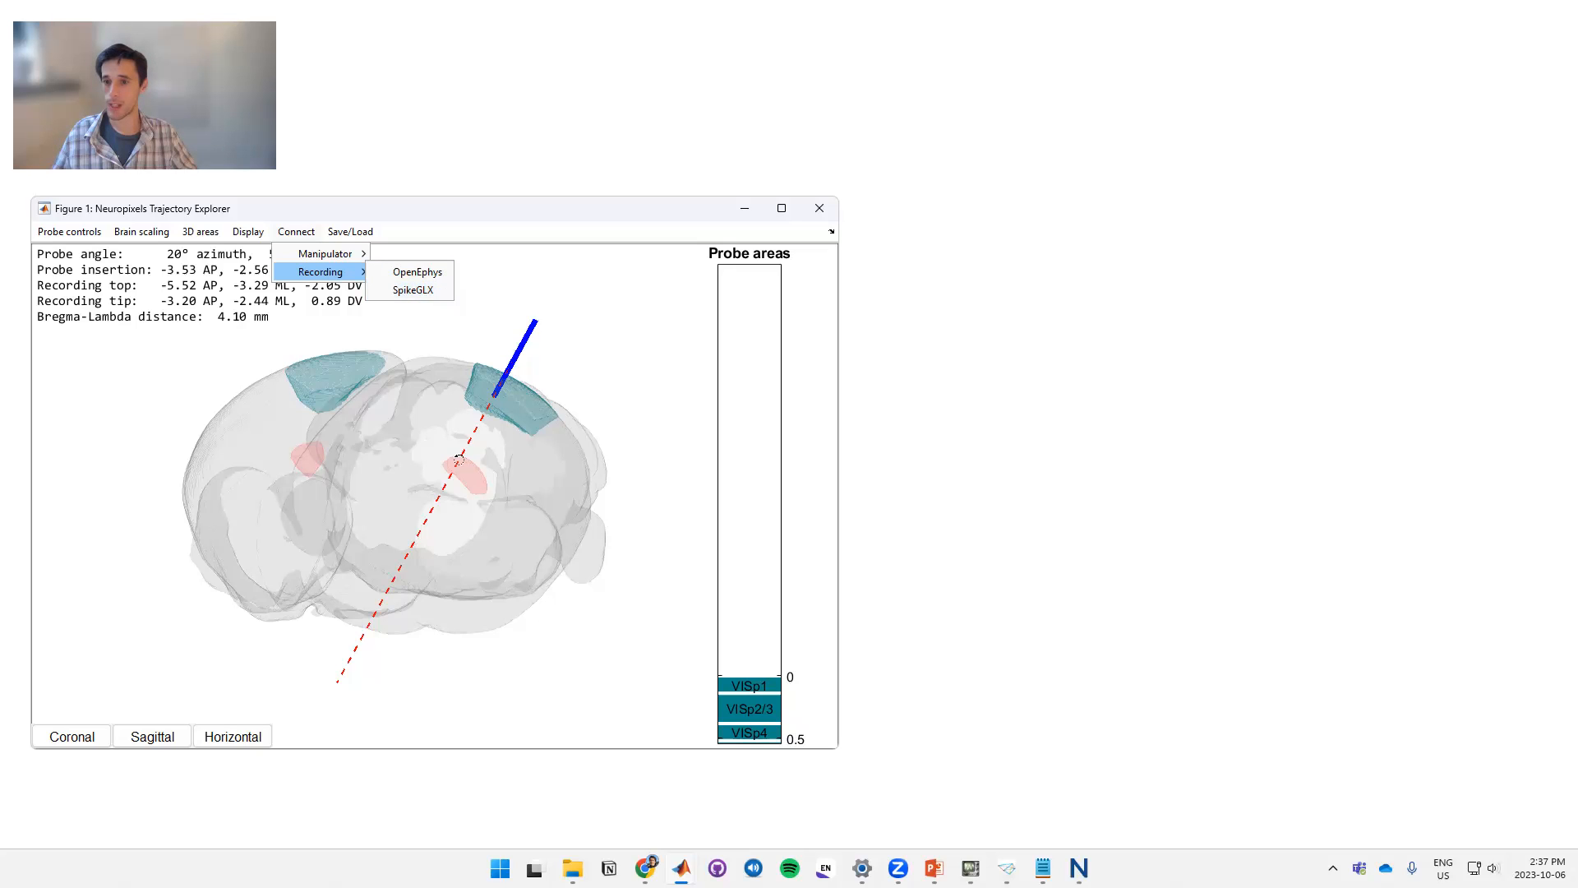
Advance the probe to 3.75 mm depth, spanning VISp, CA1, LGd and VPM, then bring up Open Ephys
{"action": "left_click", "coordinate": [457, 459]}
{"action": "left_click_drag", "start_coordinate": [409, 459], "coordinate": [484, 458]}
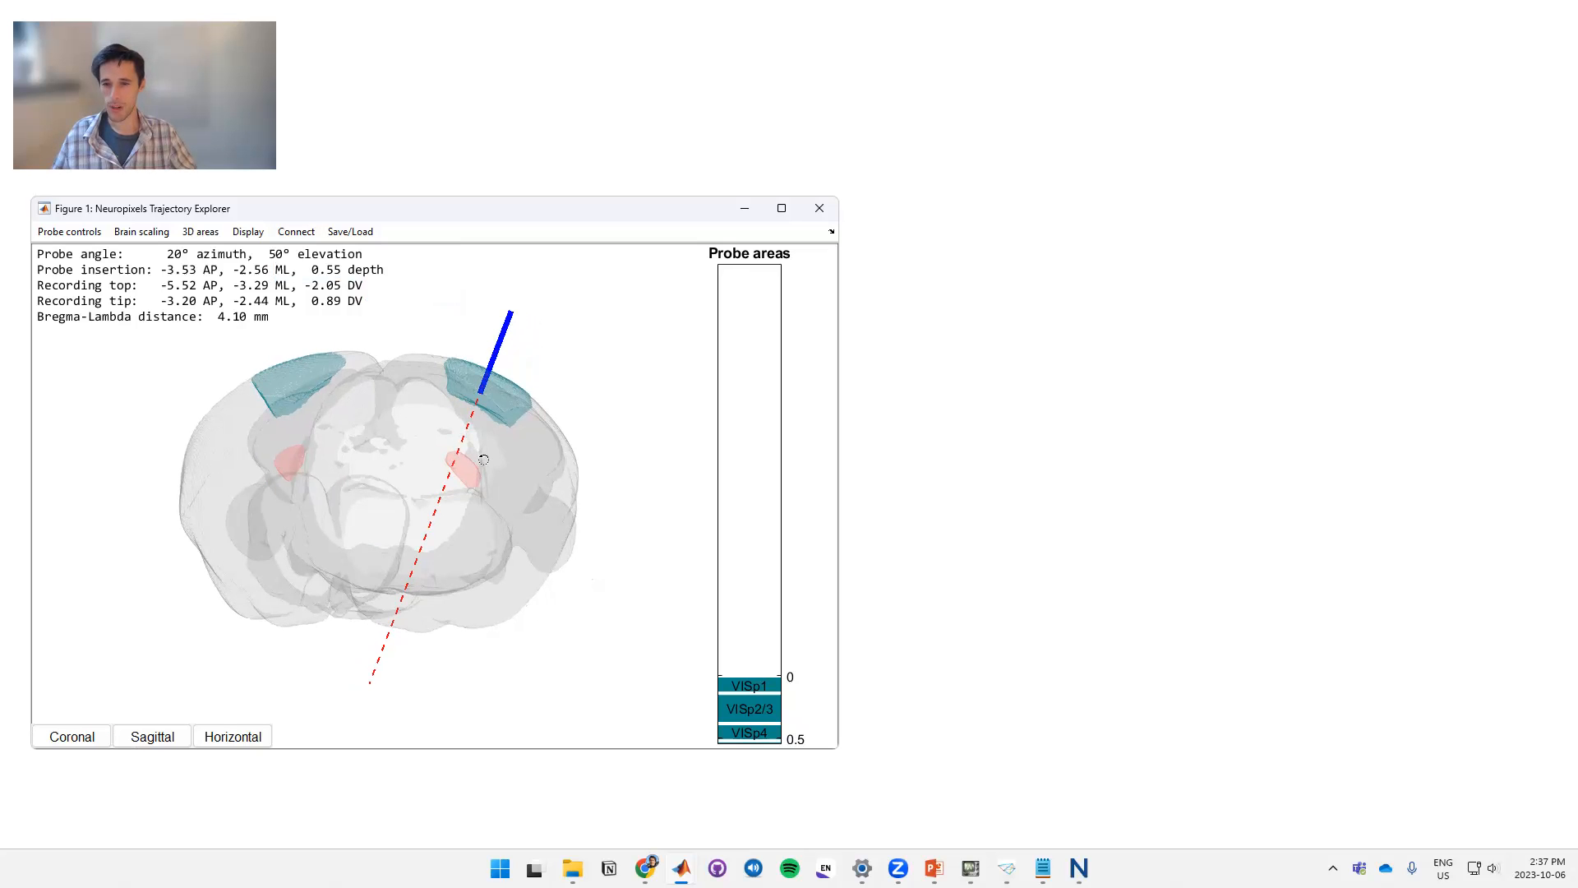
{"action": "key", "text": "alt+Down"}
{"action": "key", "text": "alt+Down"}
{"action": "key", "text": "alt+Down"}
{"action": "key", "text": "alt+Down"}
{"action": "key", "text": "alt+Down"}
{"action": "key", "text": "alt+Down"}
{"action": "key", "text": "alt+Down"}
{"action": "key", "text": "alt+Down"}
{"action": "key", "text": "alt+Down"}
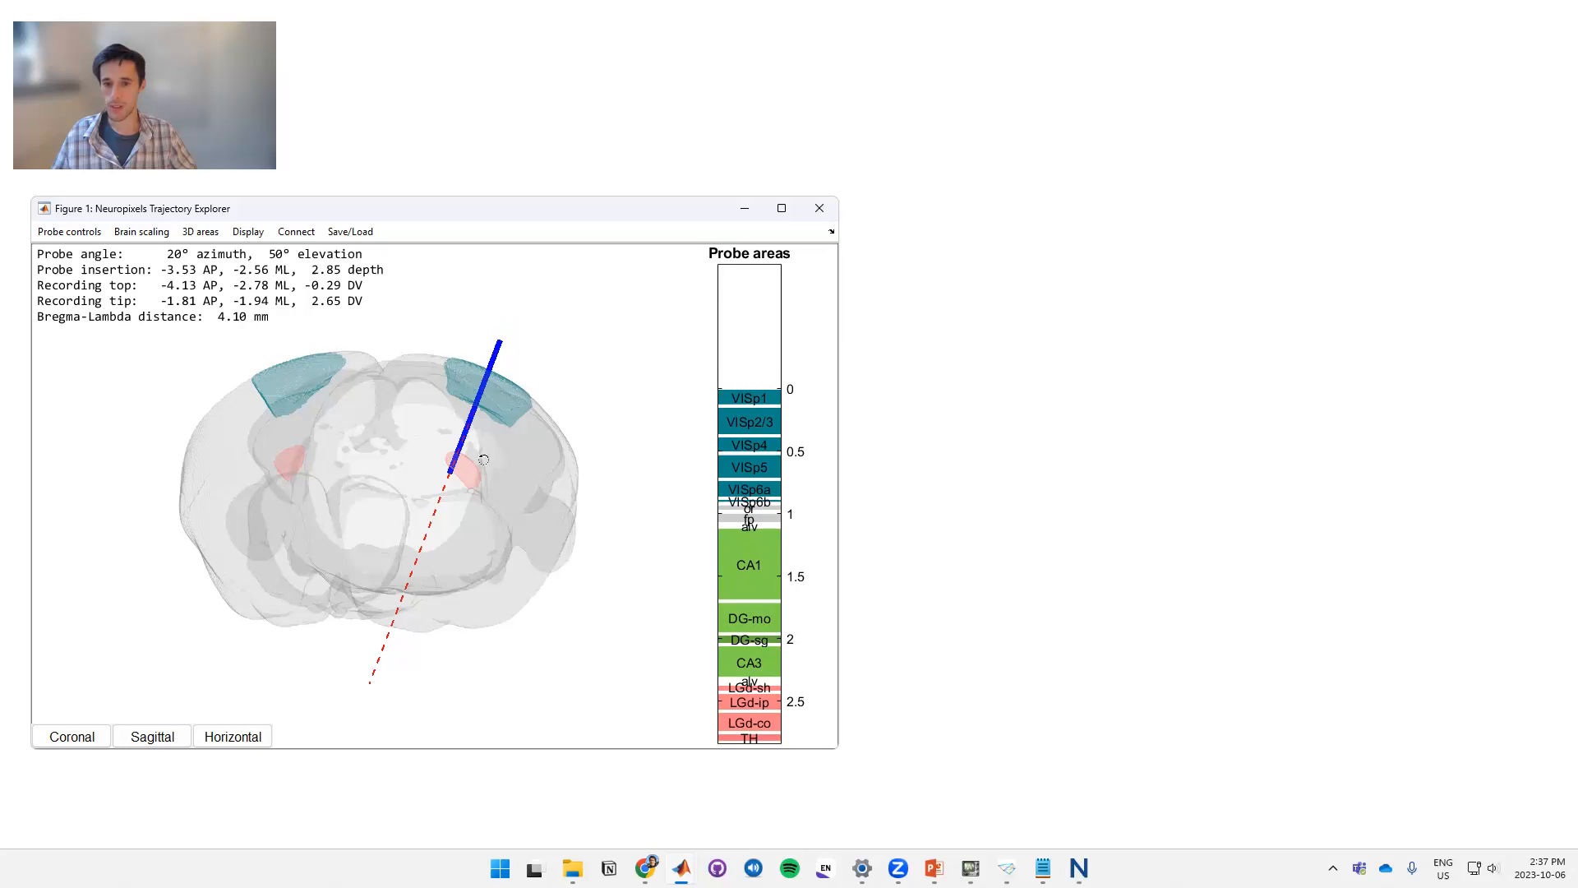
{"action": "key", "text": "alt+Down"}
{"action": "key", "text": "alt+Down"}
{"action": "key", "text": "alt+Down"}
{"action": "key", "text": "alt+Down"}
{"action": "key", "text": "alt+Down"}
{"action": "key", "text": "alt+Down"}
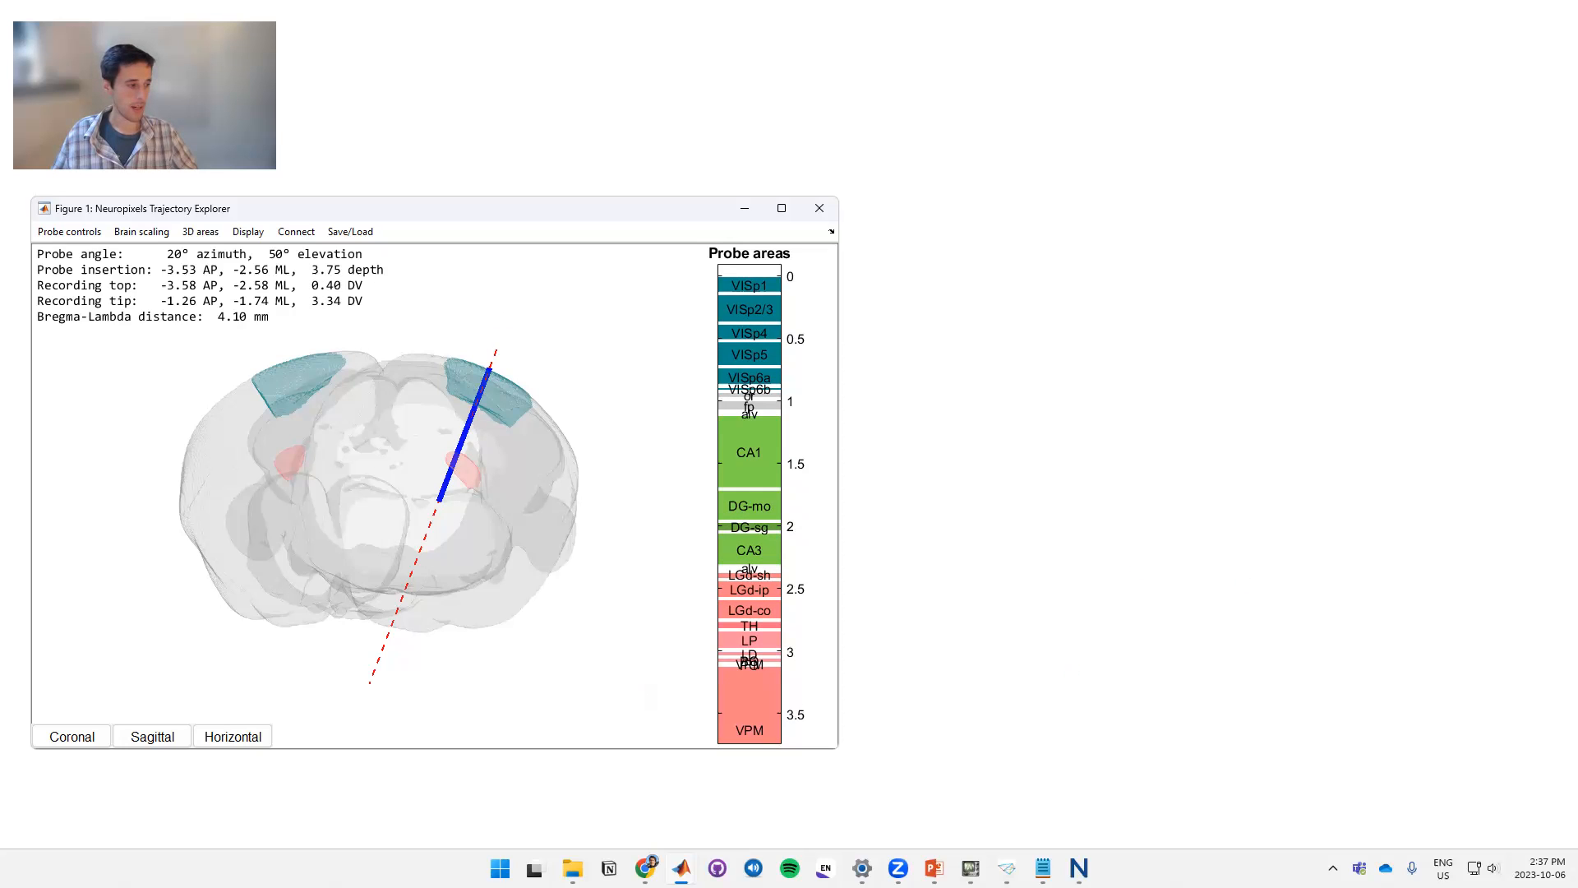
{"action": "key", "text": "alt+Tab"}
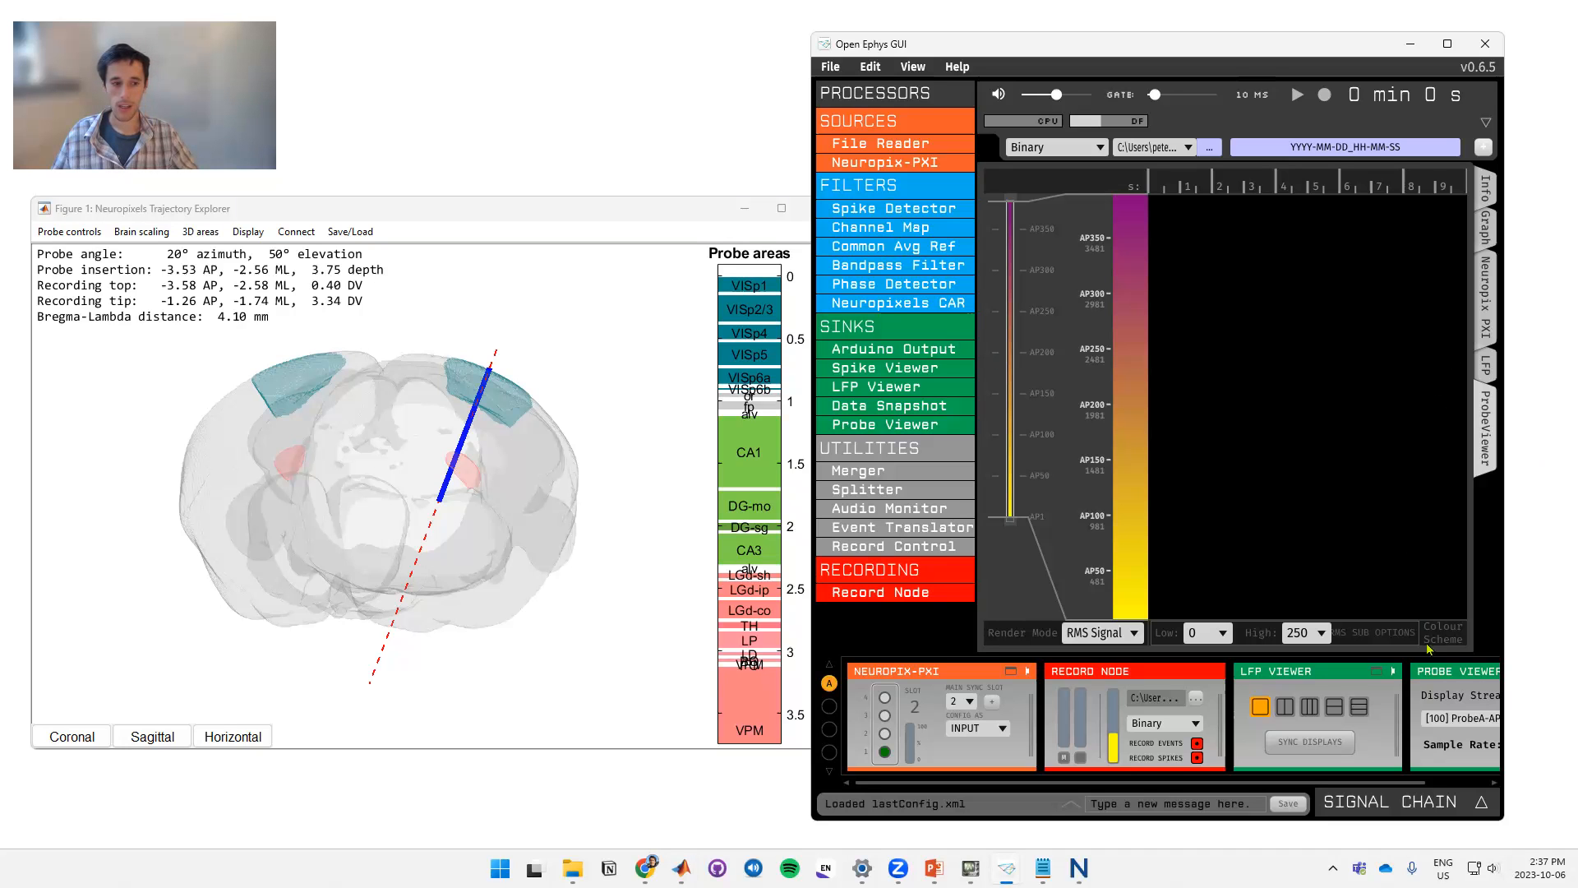
Start Open Ephys acquisition and connect the explorer to it at localhost so channels get region labels
{"action": "left_click_drag", "start_coordinate": [1153, 782], "coordinate": [1263, 784]}
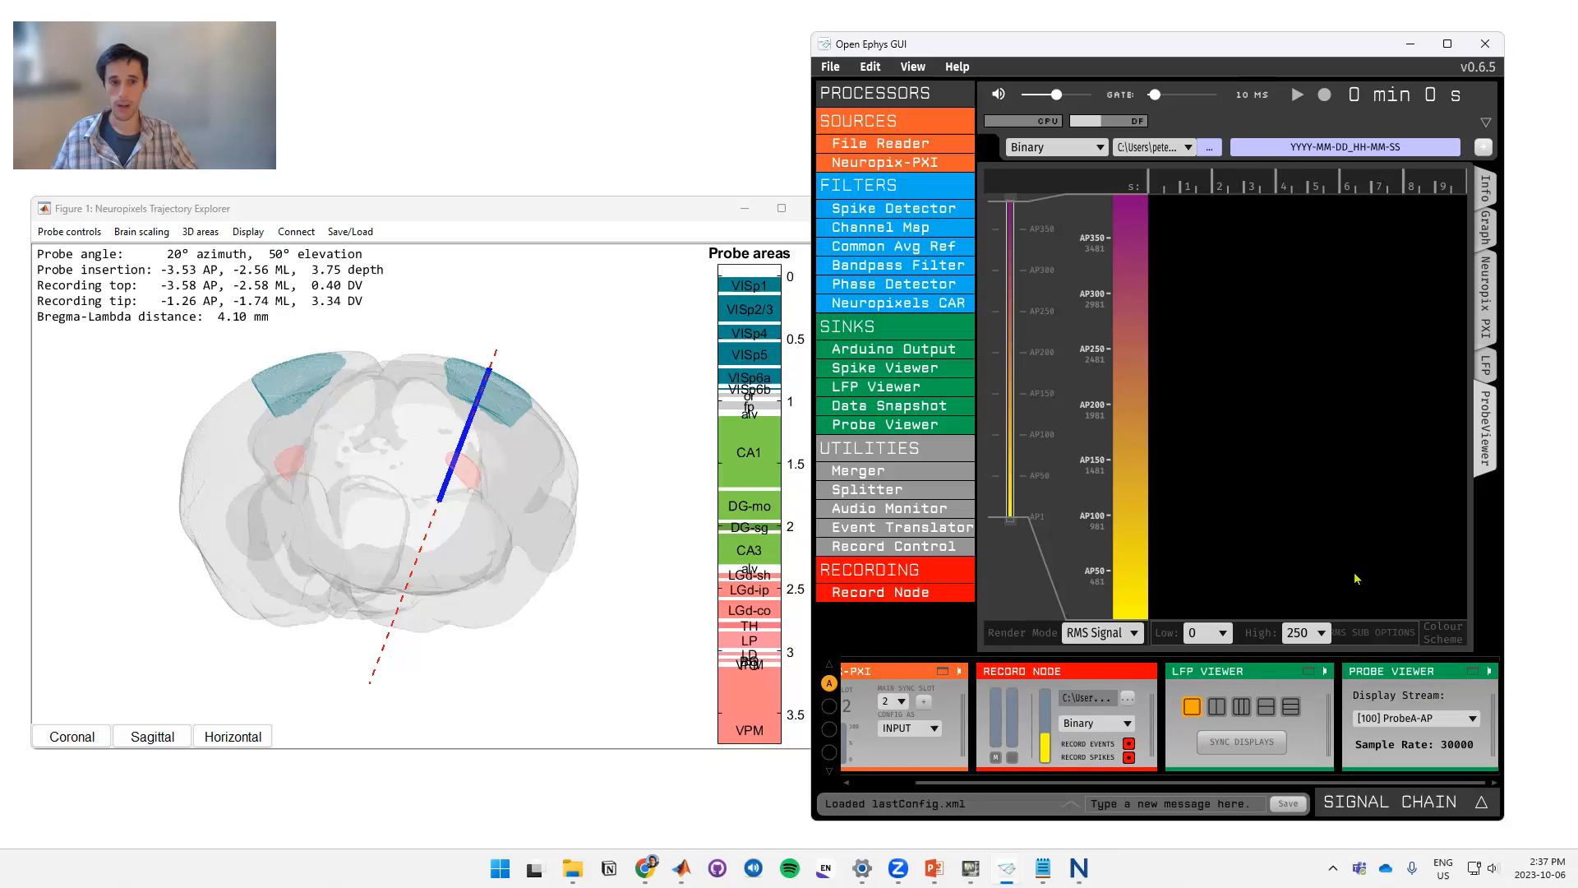
{"action": "left_click", "coordinate": [1297, 95]}
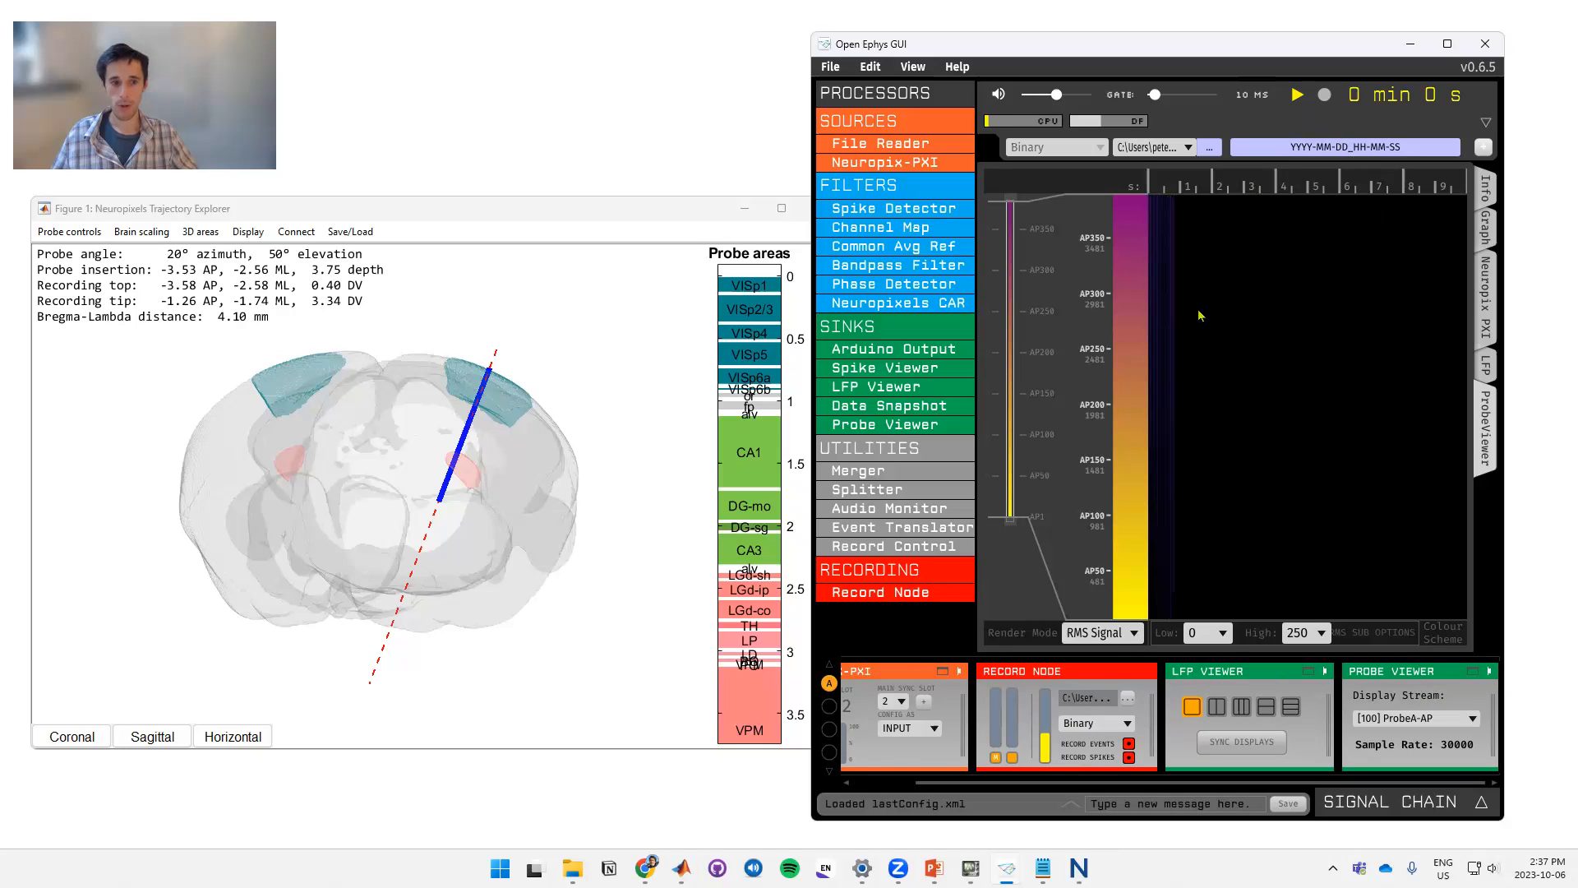
{"action": "left_click", "coordinate": [296, 232]}
{"action": "mouse_move", "coordinate": [320, 272]}
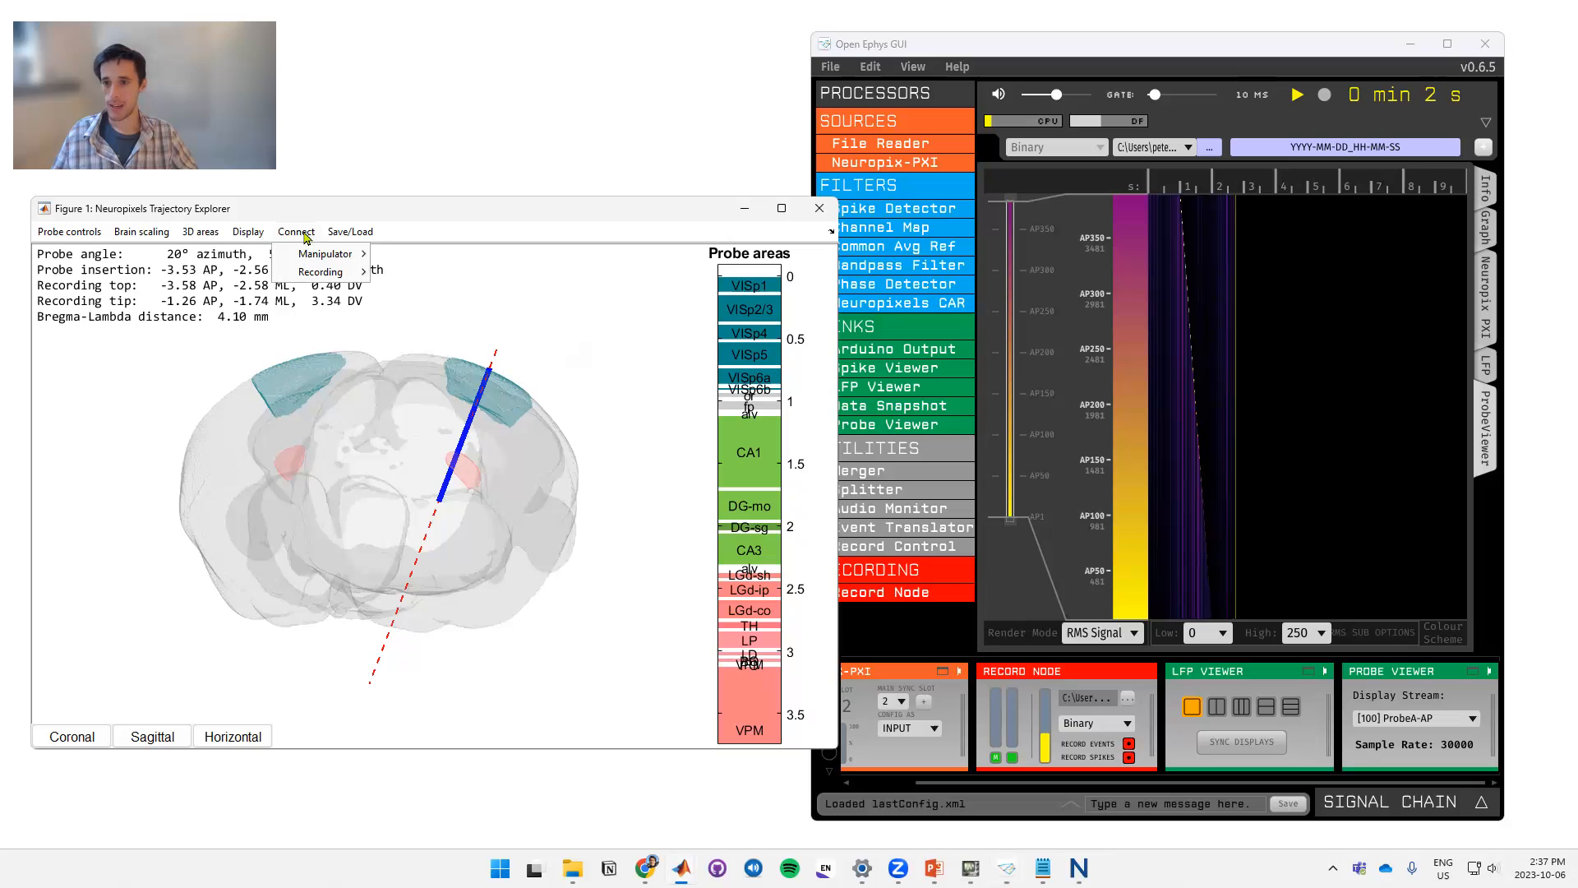
{"action": "left_click", "coordinate": [415, 271]}
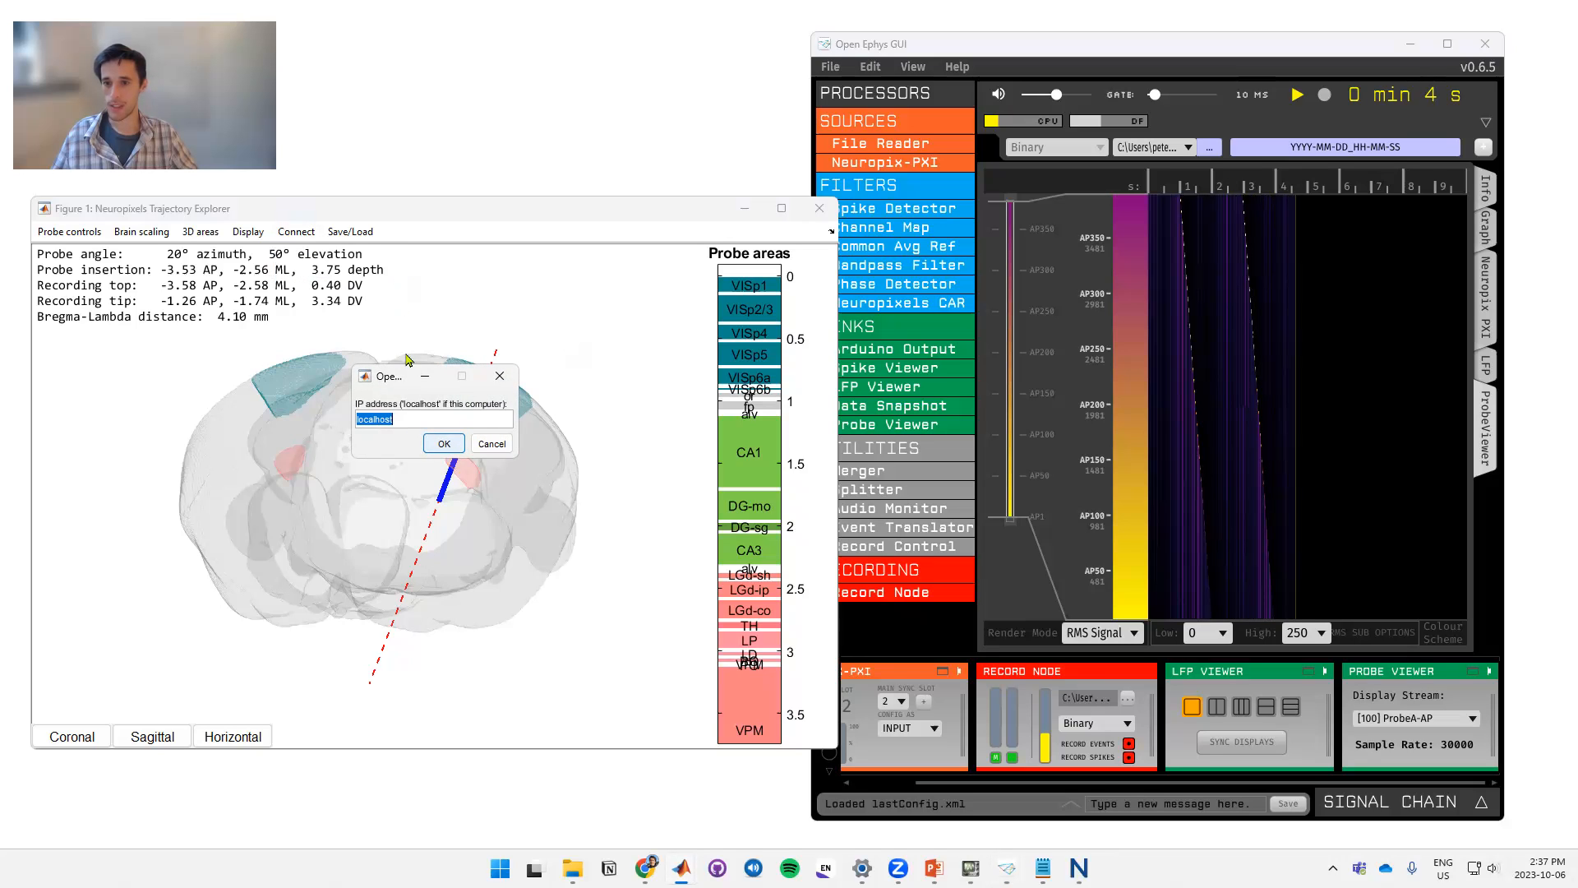
{"action": "left_click", "coordinate": [438, 441]}
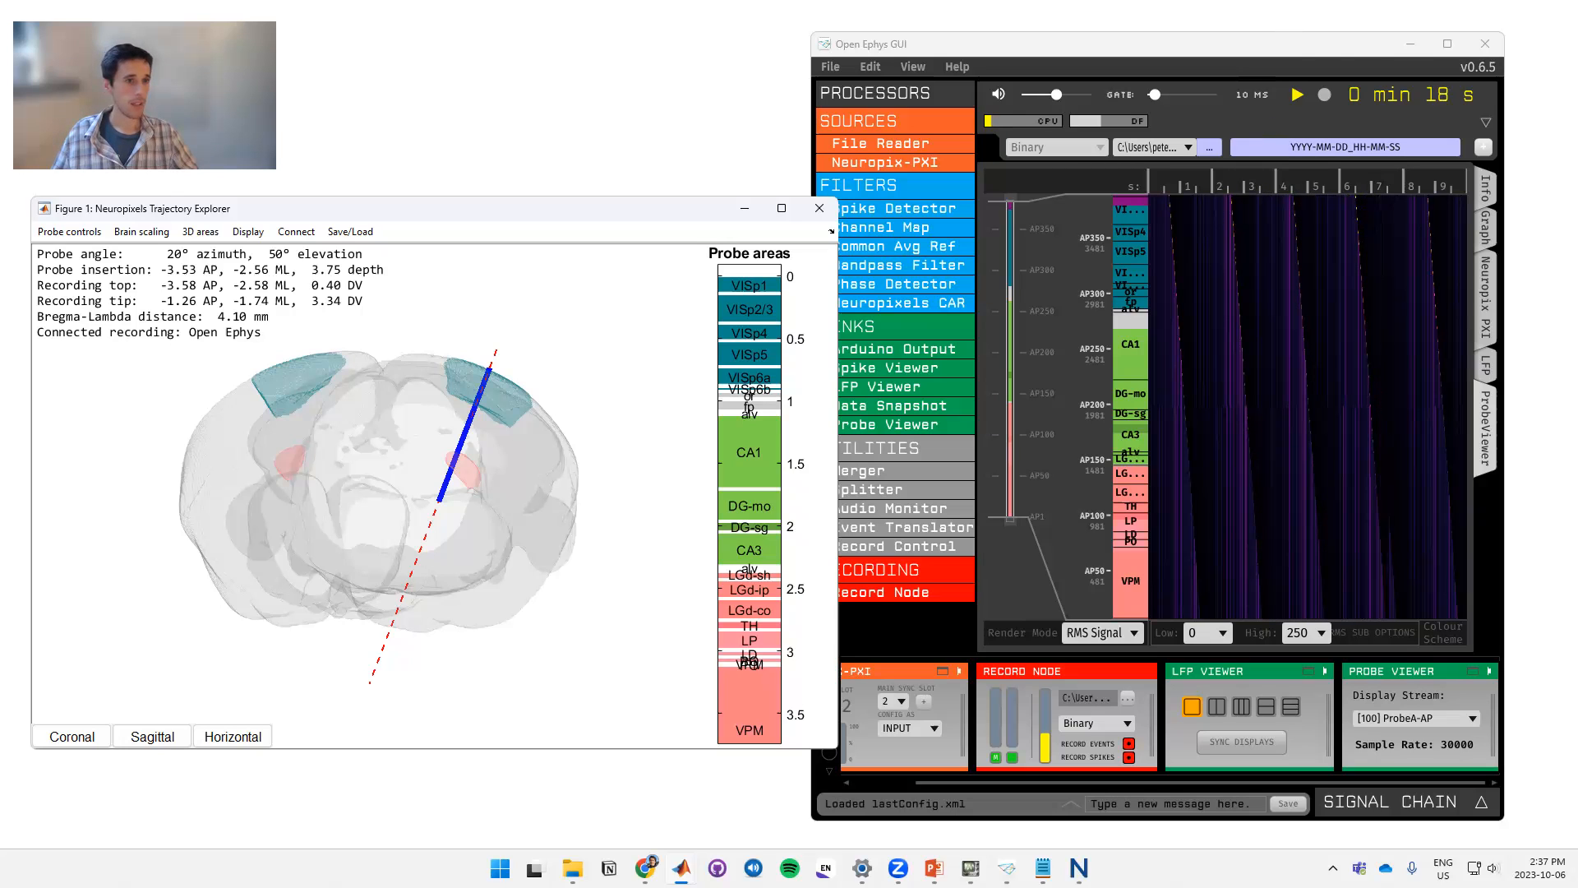
Shrink and hide the Open Ephys window
{"action": "double_click", "coordinate": [1284, 37]}
{"action": "left_click", "coordinate": [1346, 166]}
Disconnect the explorer from Open Ephys and connect it to SpikeGLX at the default address and port
{"action": "left_click", "coordinate": [296, 231]}
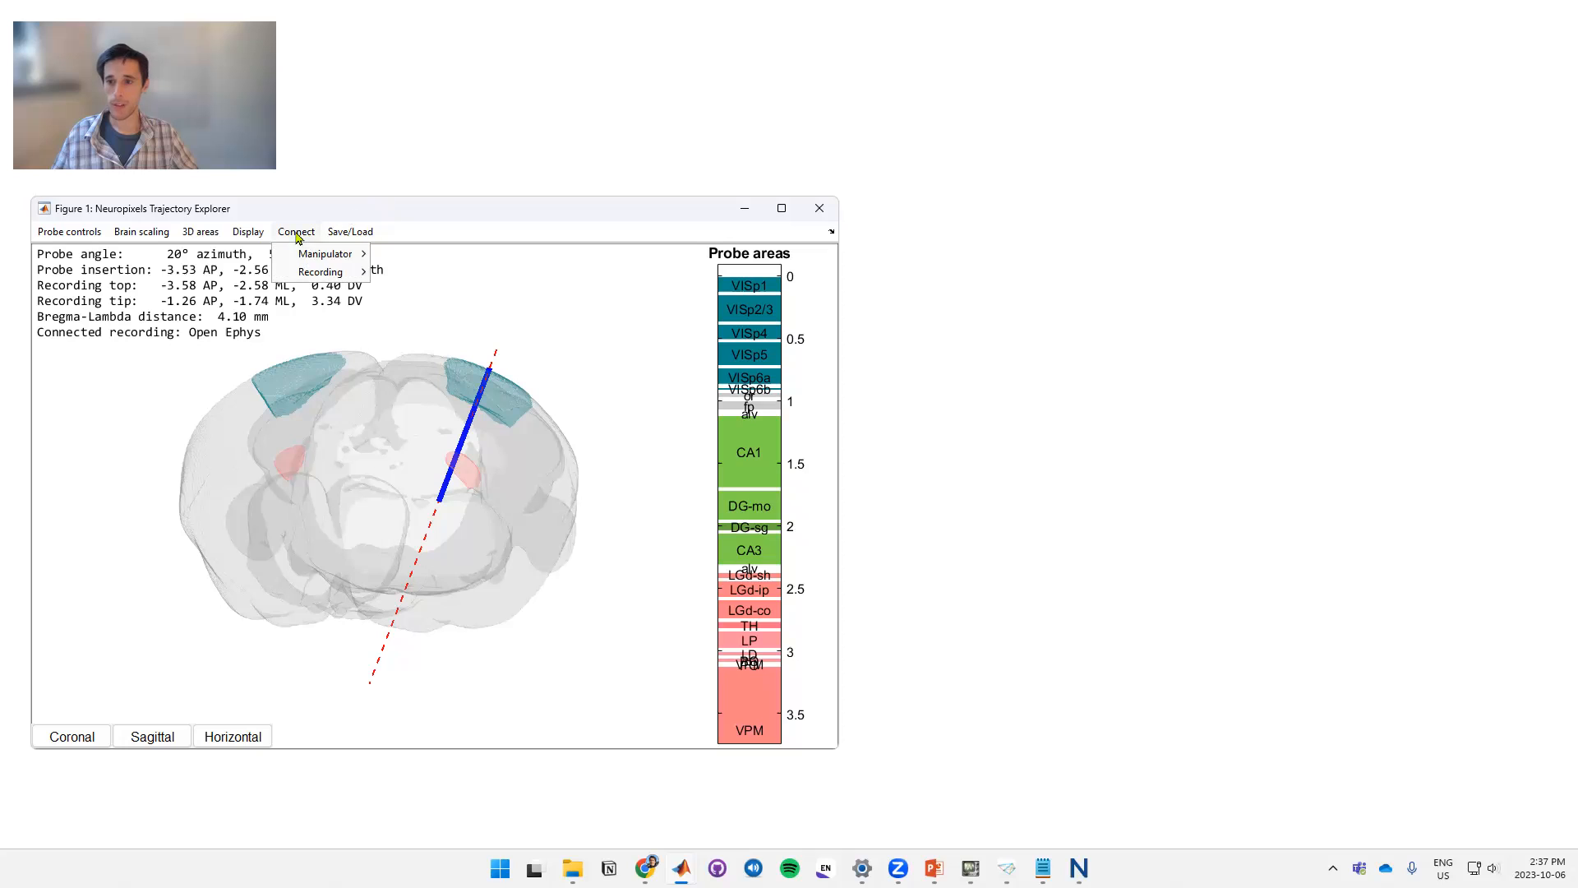
{"action": "left_click", "coordinate": [387, 274]}
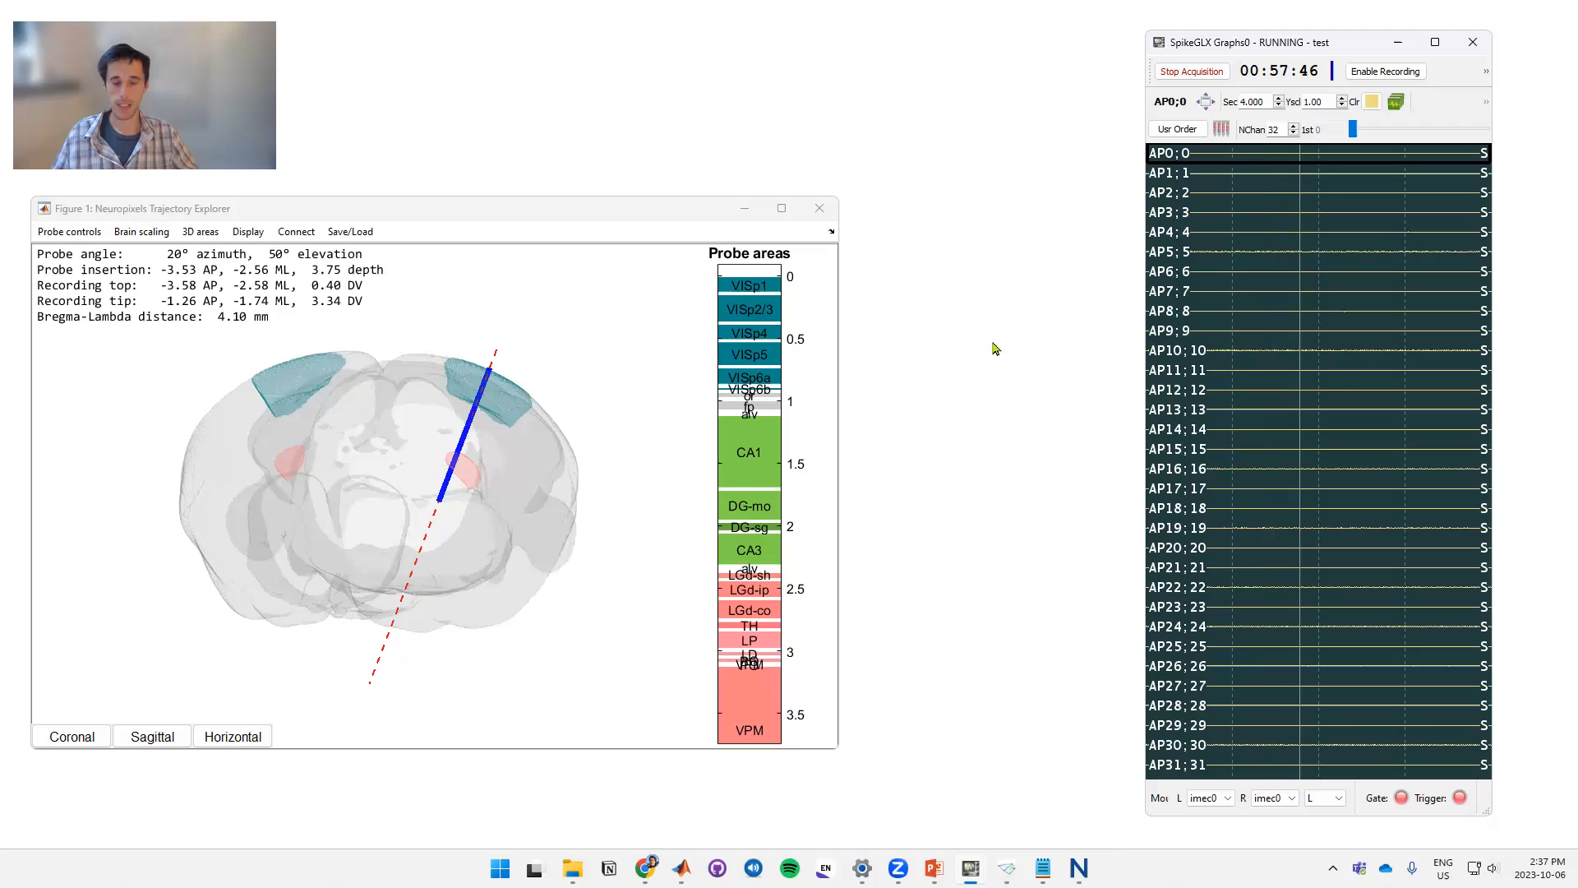
{"action": "left_click", "coordinate": [303, 238]}
{"action": "mouse_move", "coordinate": [321, 271]}
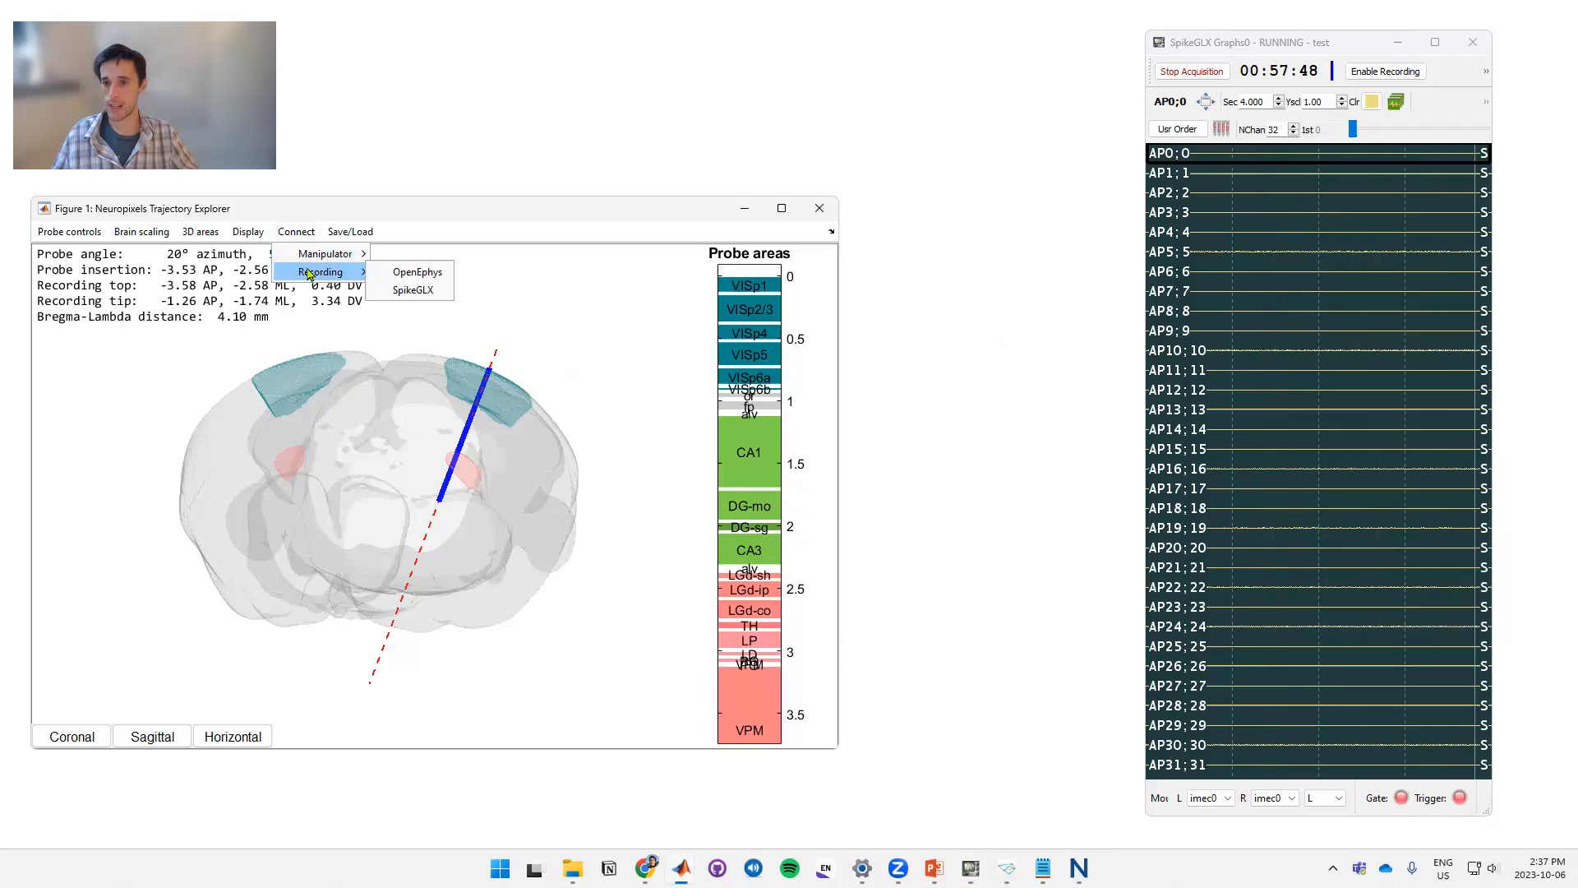
{"action": "left_click", "coordinate": [413, 292]}
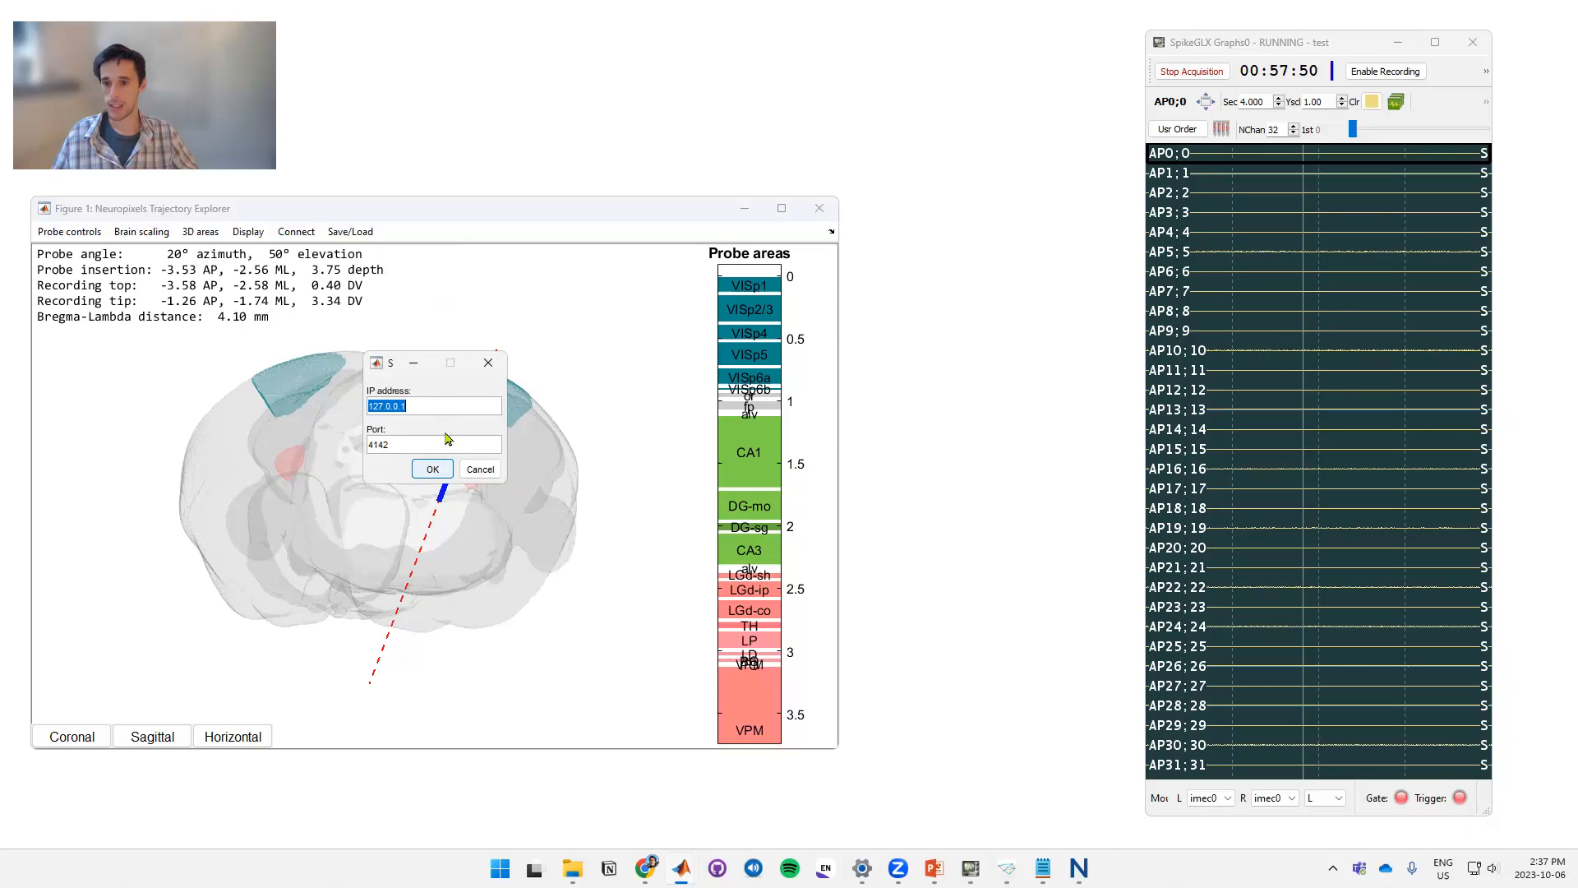
{"action": "left_click", "coordinate": [438, 462]}
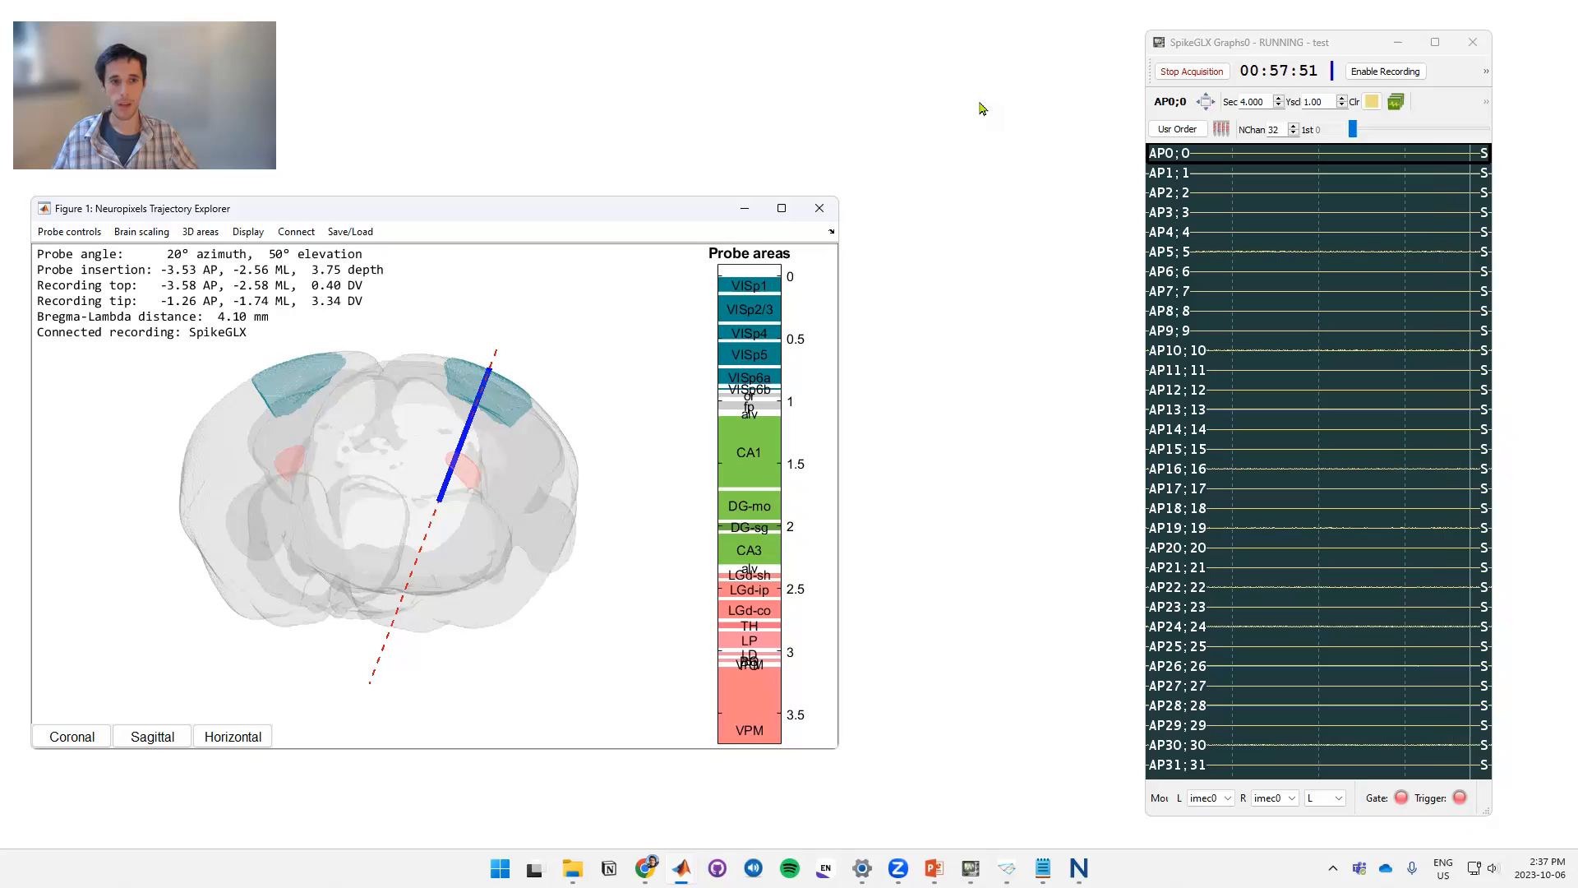
Show SpikeGLX's Shank Activity view coloured by the probe's regions, VISp through VPM
{"action": "left_click", "coordinate": [1221, 129]}
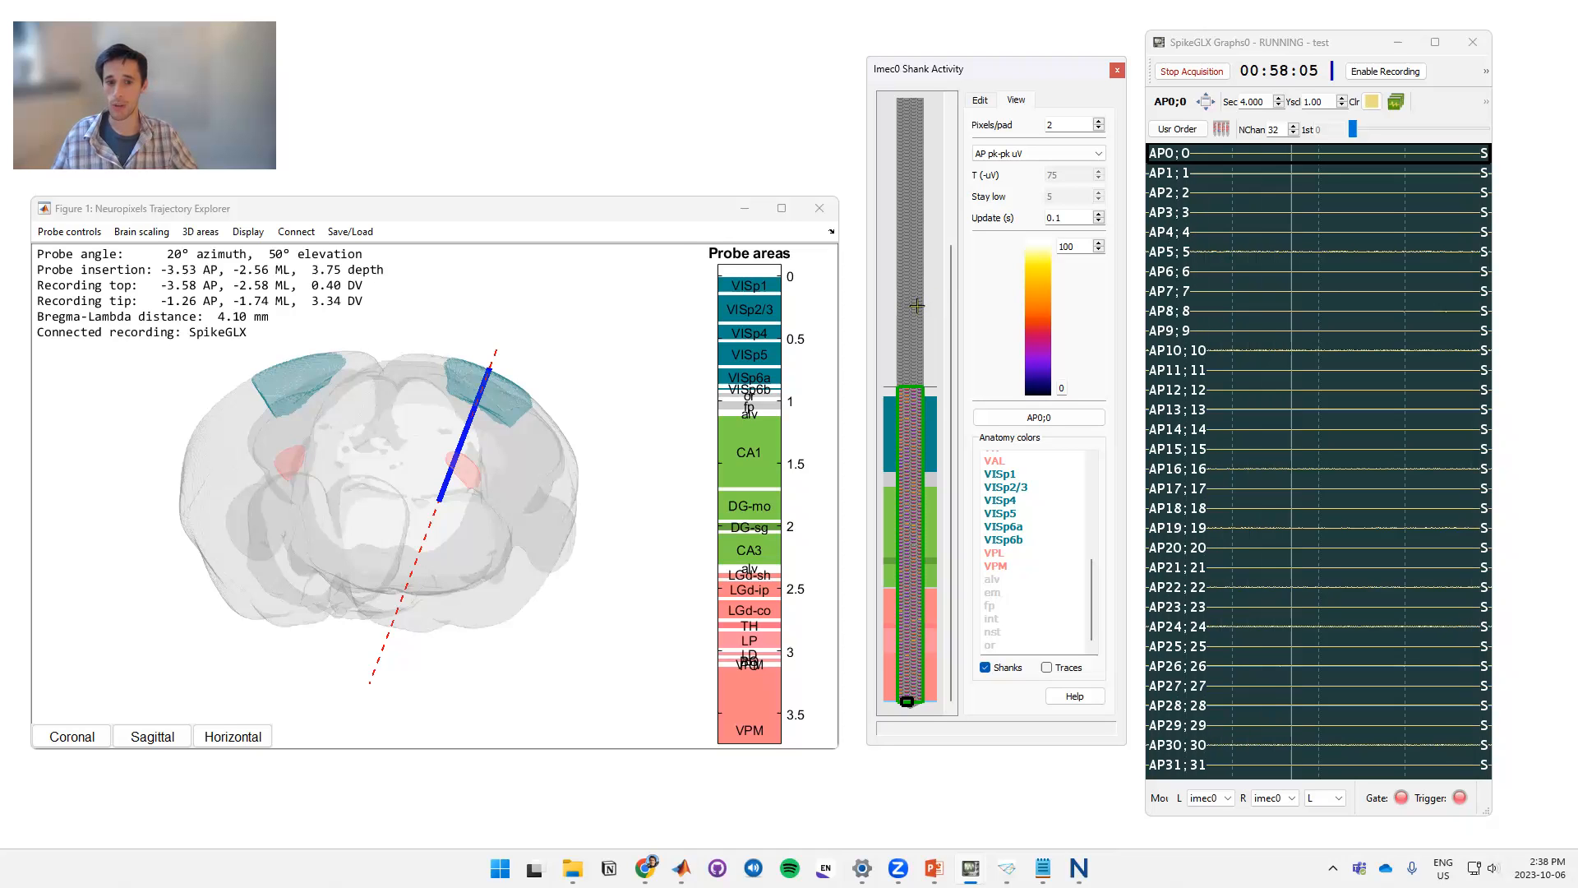
{"action": "left_click_drag", "start_coordinate": [440, 447], "coordinate": [447, 492]}
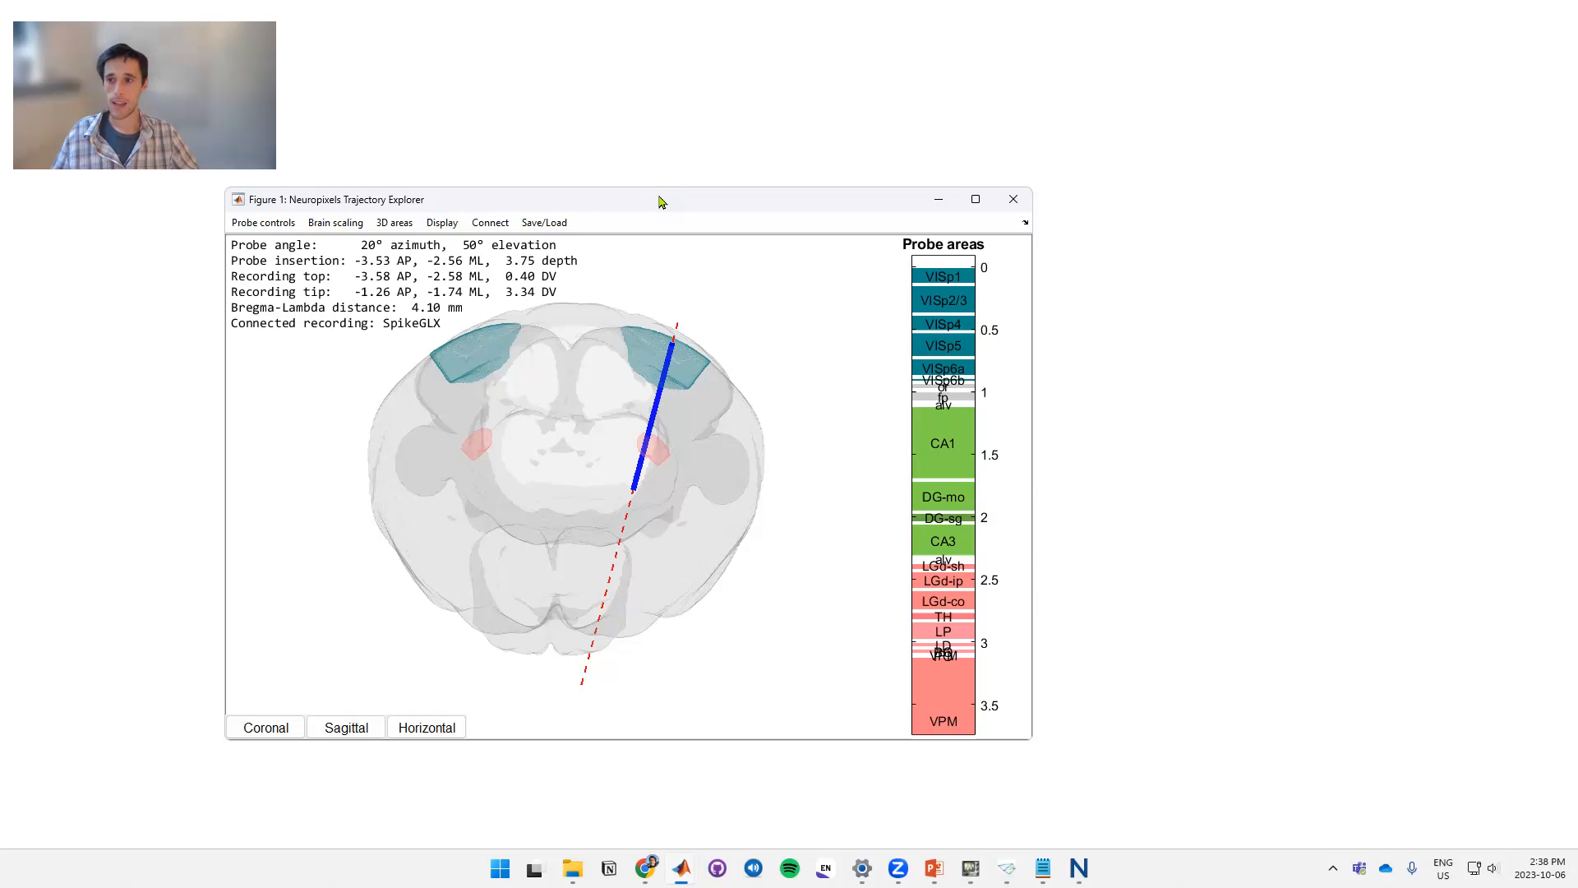
Move the Trajectory Explorer figure to the centre of the screen
{"action": "left_click_drag", "start_coordinate": [661, 202], "coordinate": [819, 160]}
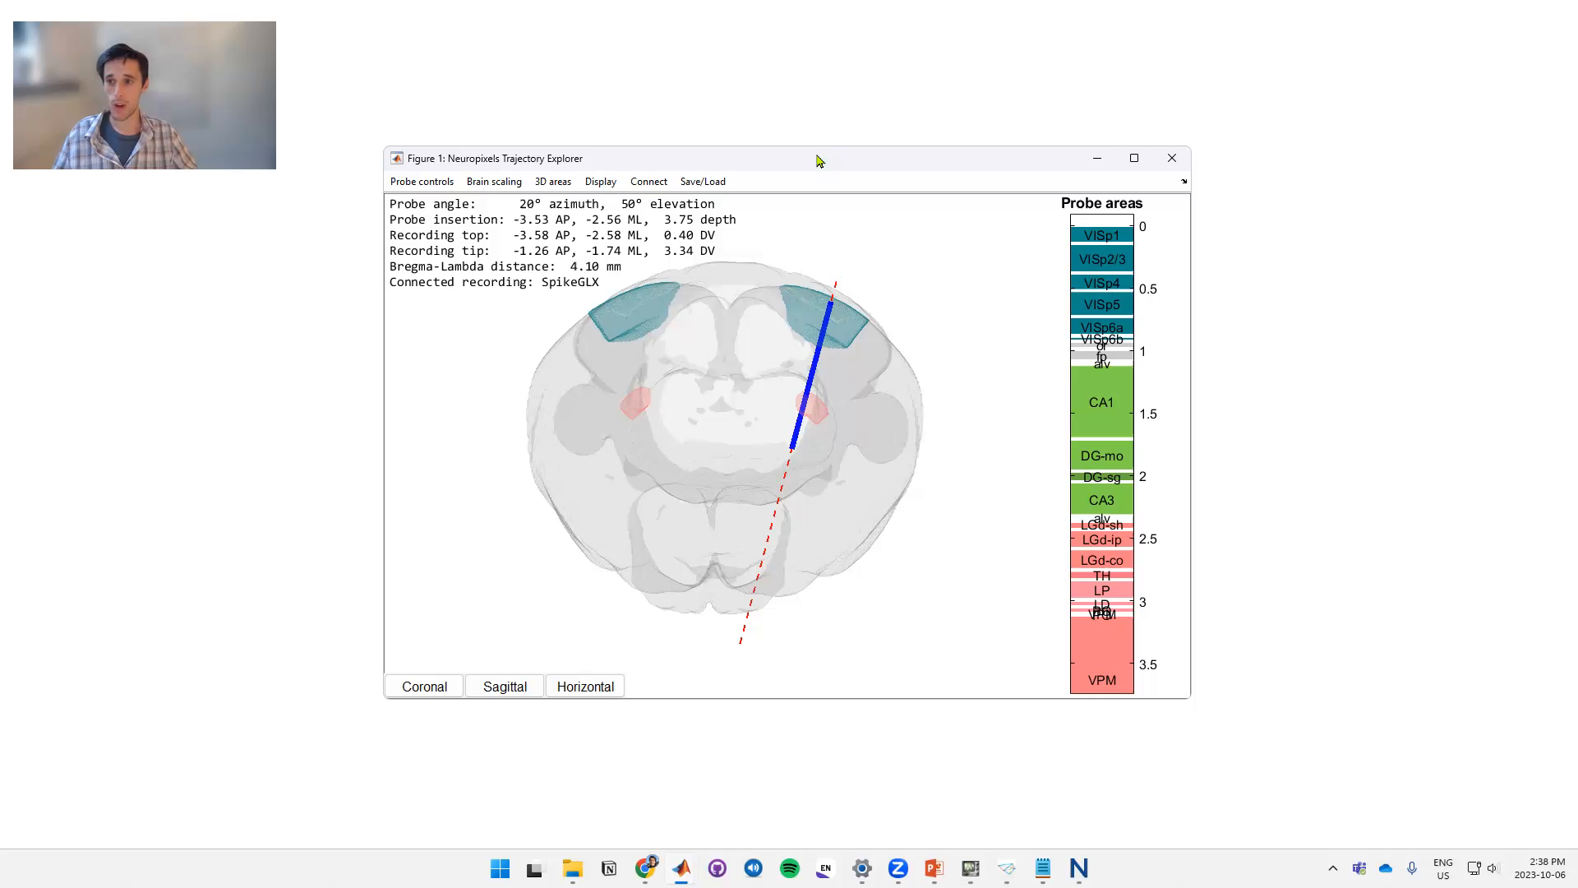